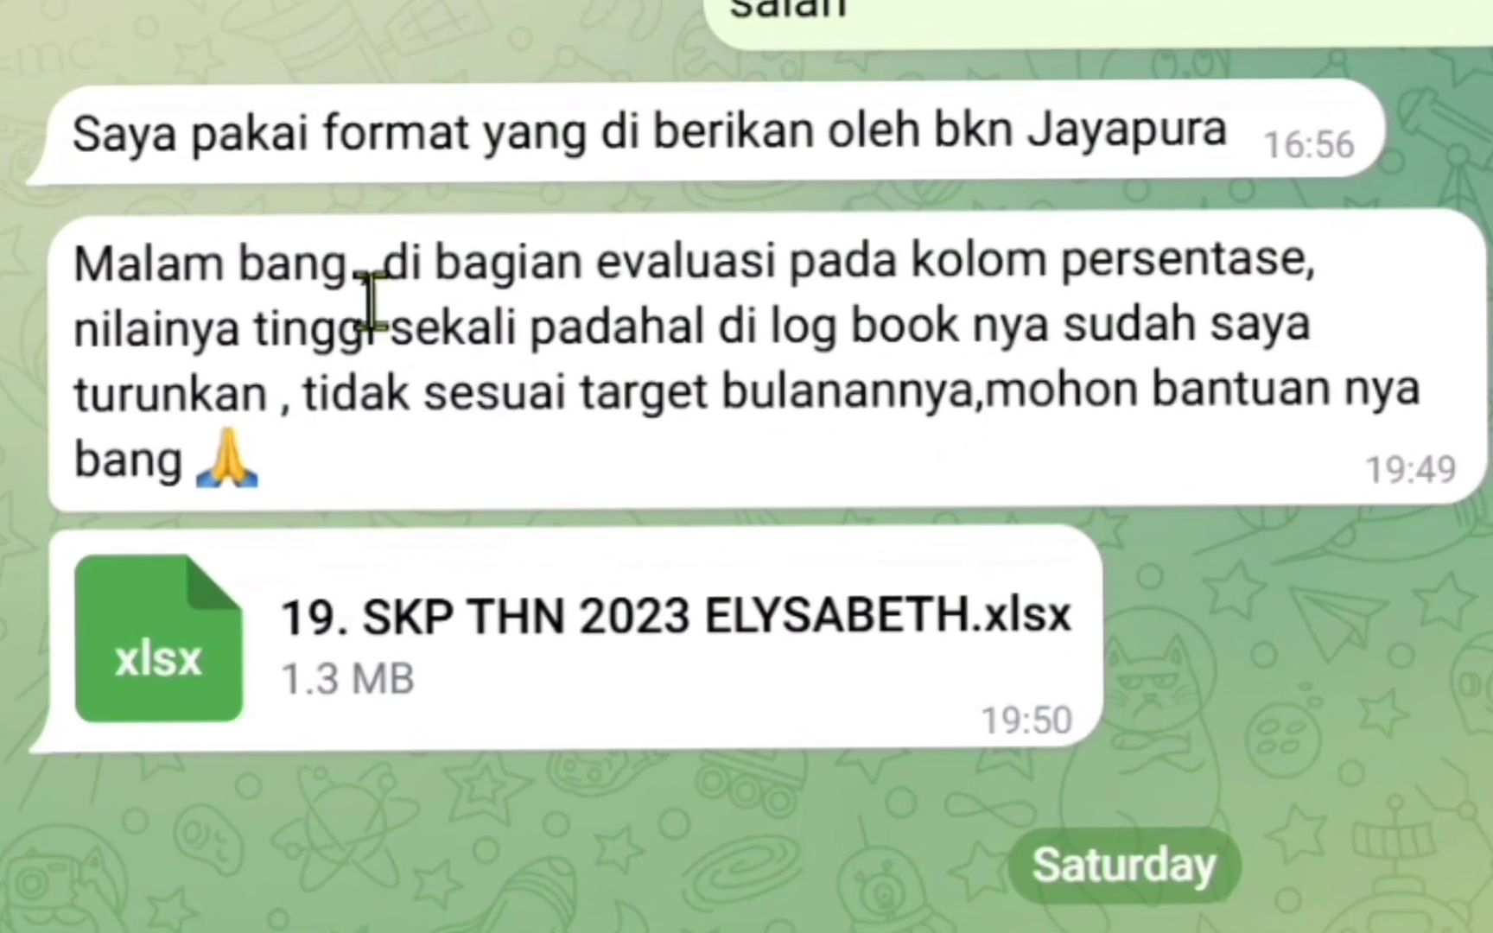
Read the chat messages asking about the percentage column in the evaluation section of the attached SKP files
left_click_drag(1322, 298, 1330, 311)
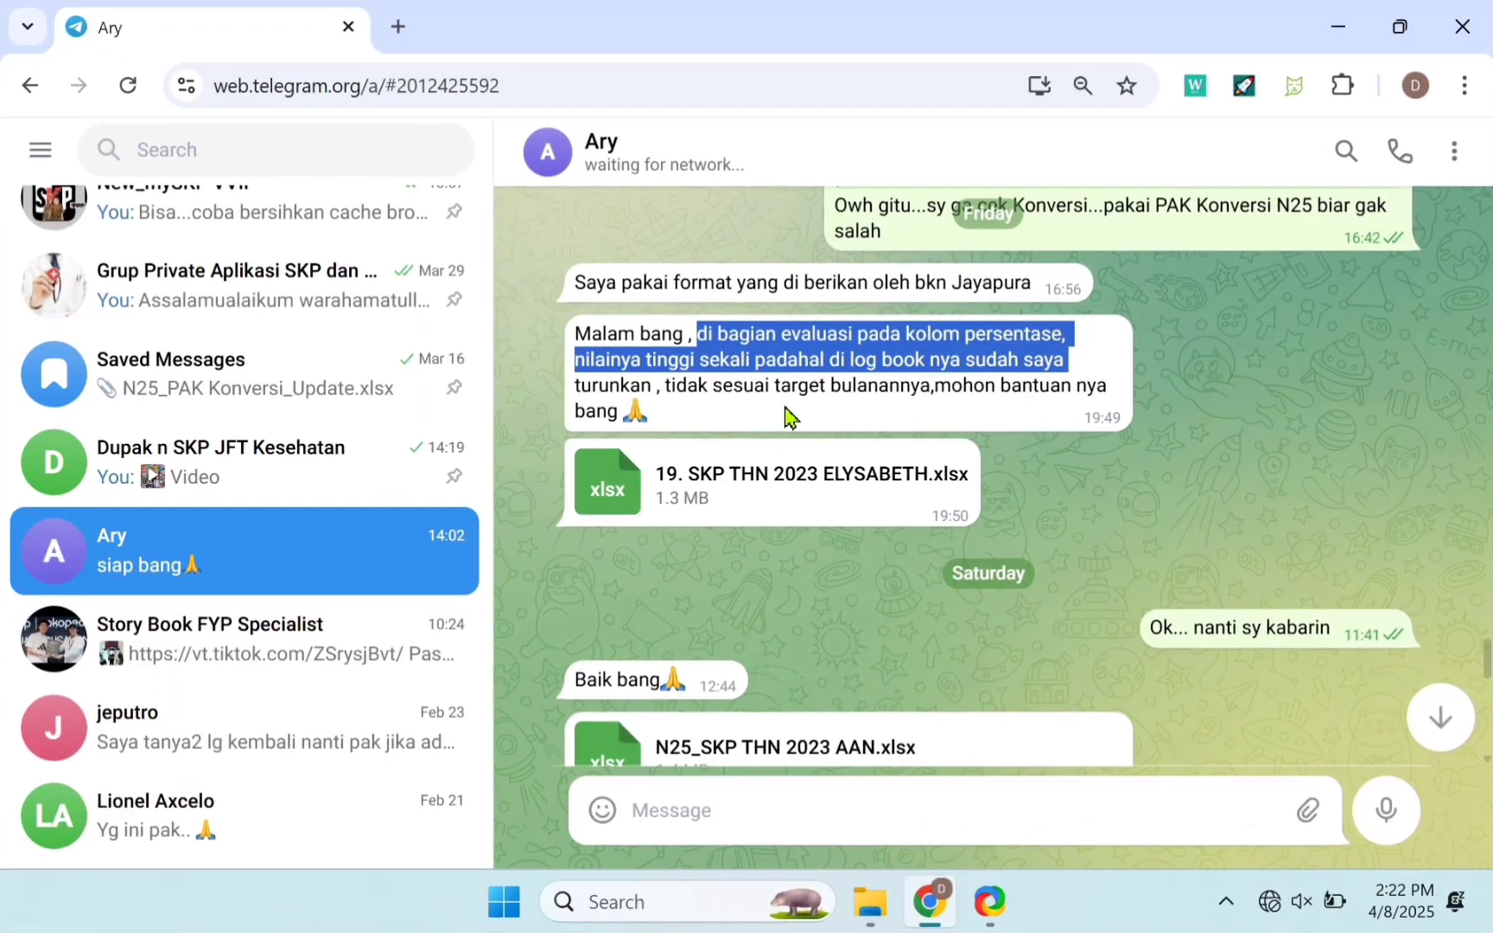
left_click(786, 417)
left_click_drag(673, 396, 949, 385)
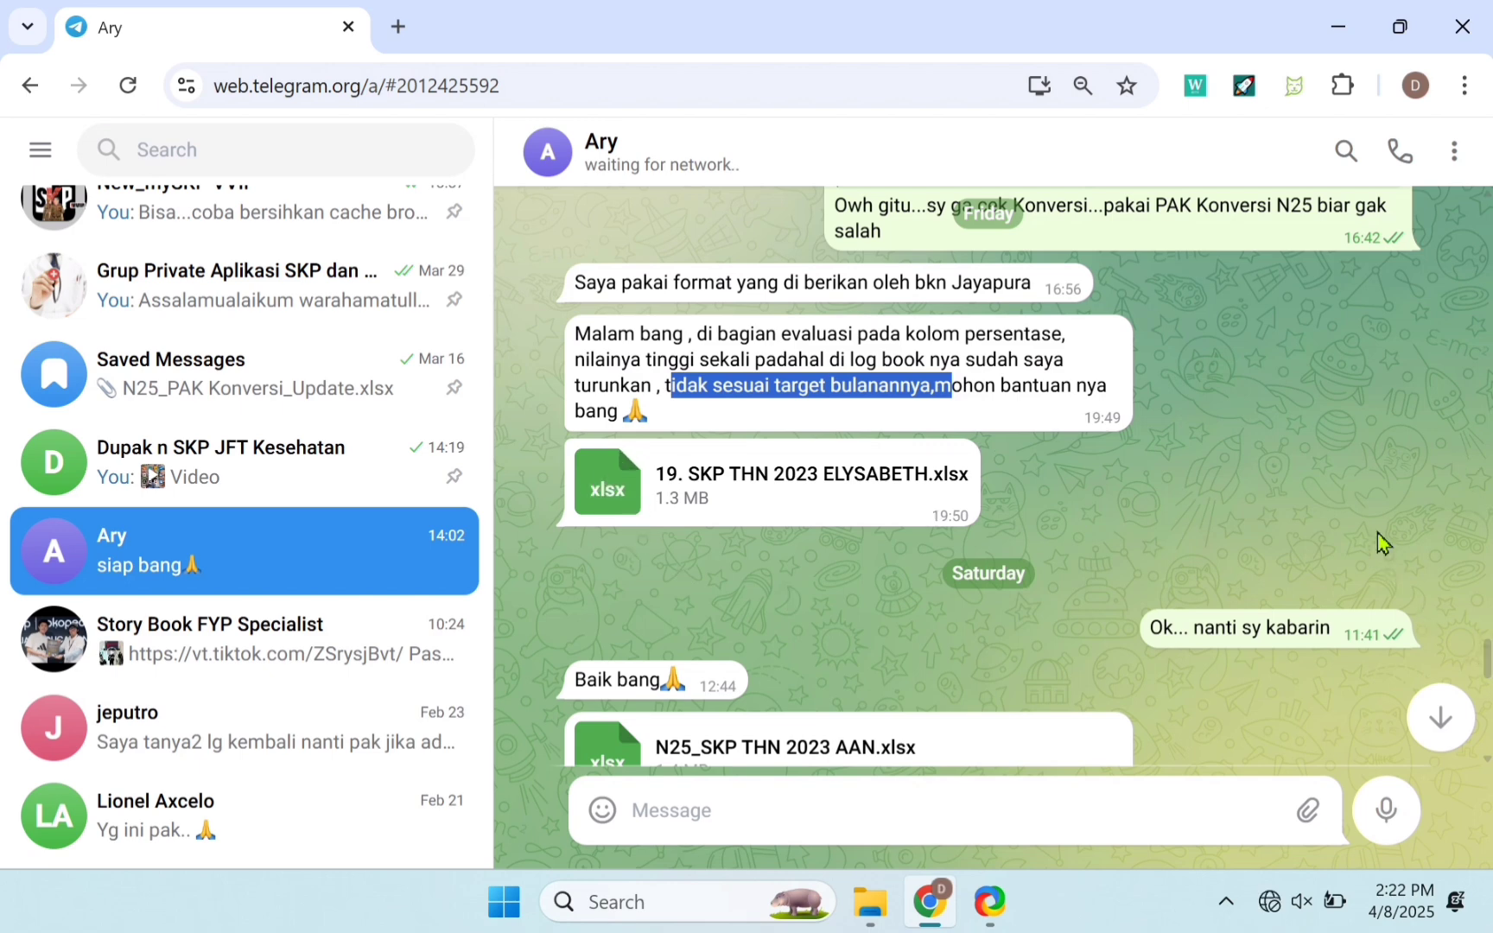
left_click_drag(523, 571, 522, 253)
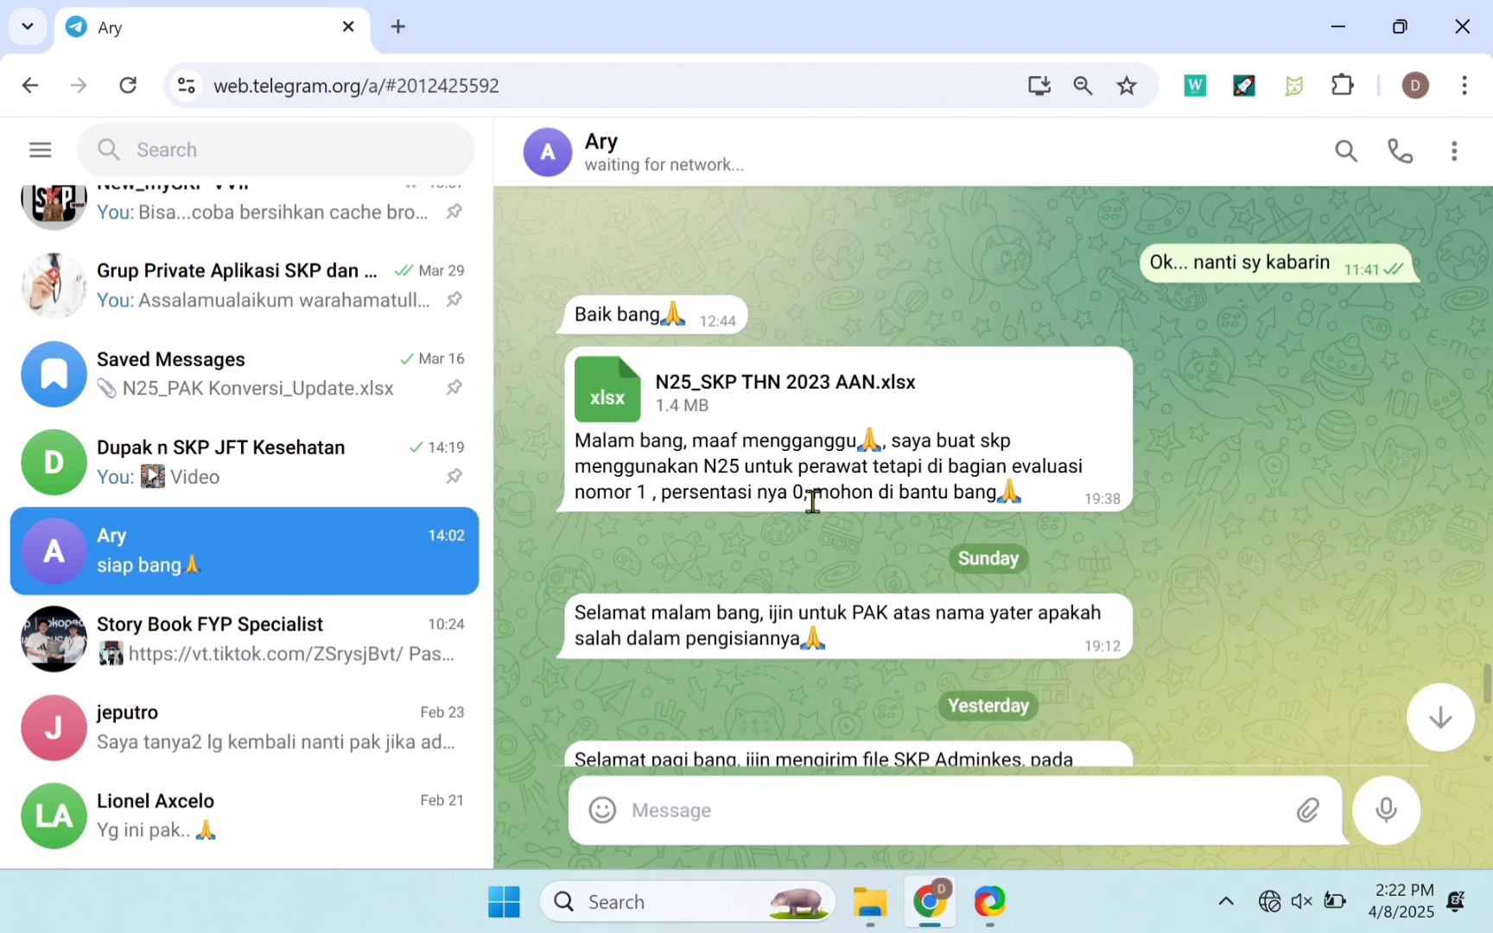
left_click_drag(583, 652, 503, 179)
left_click_drag(577, 356, 570, 280)
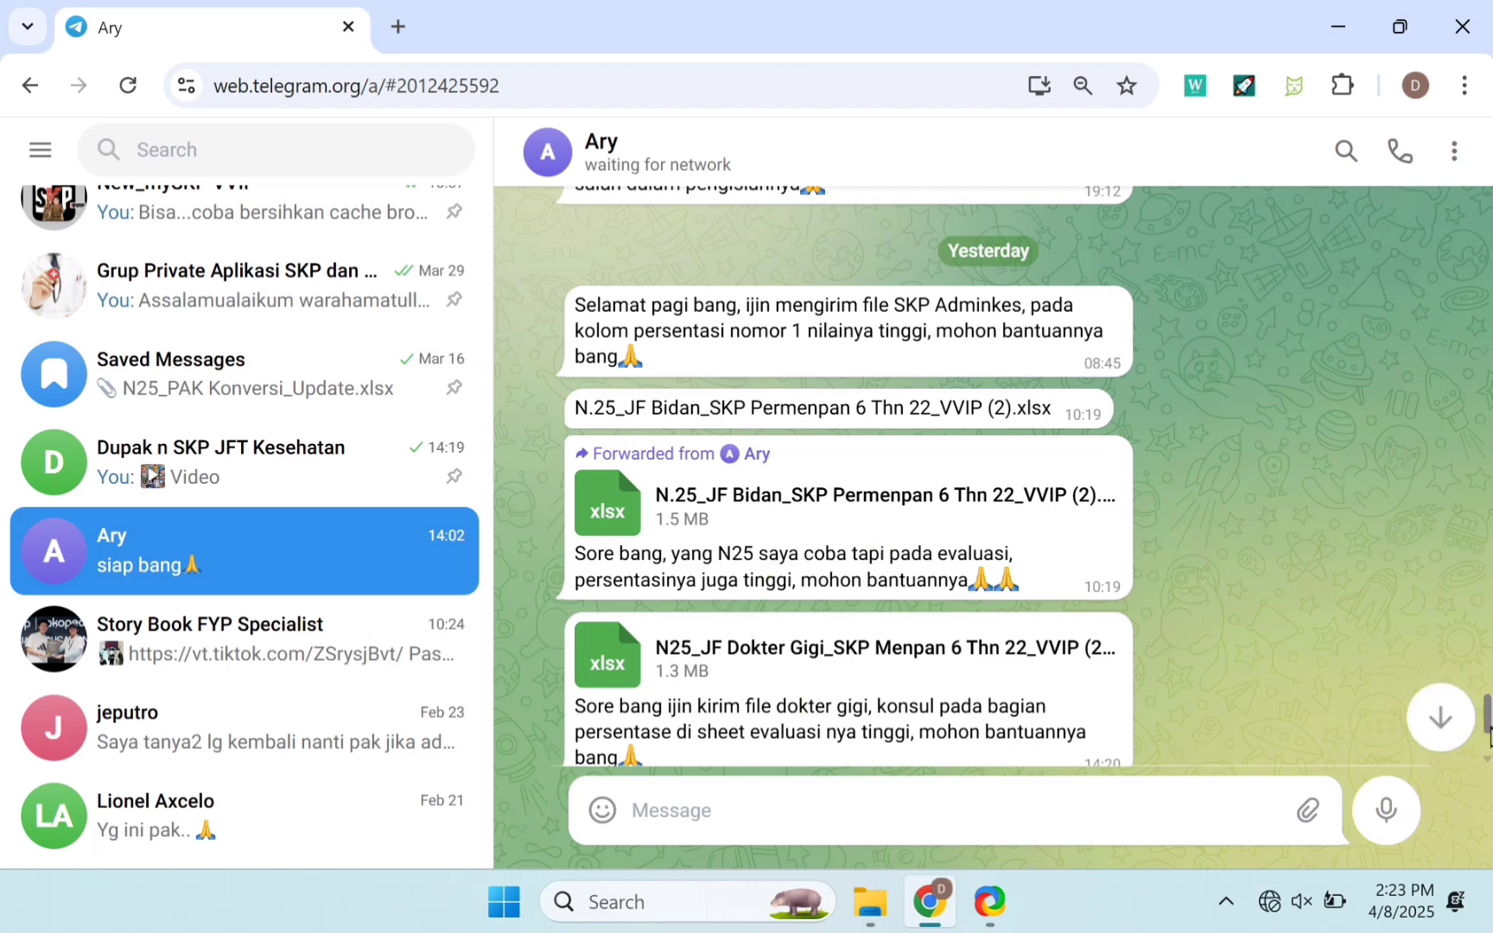
scroll(598, 641, "up", 5)
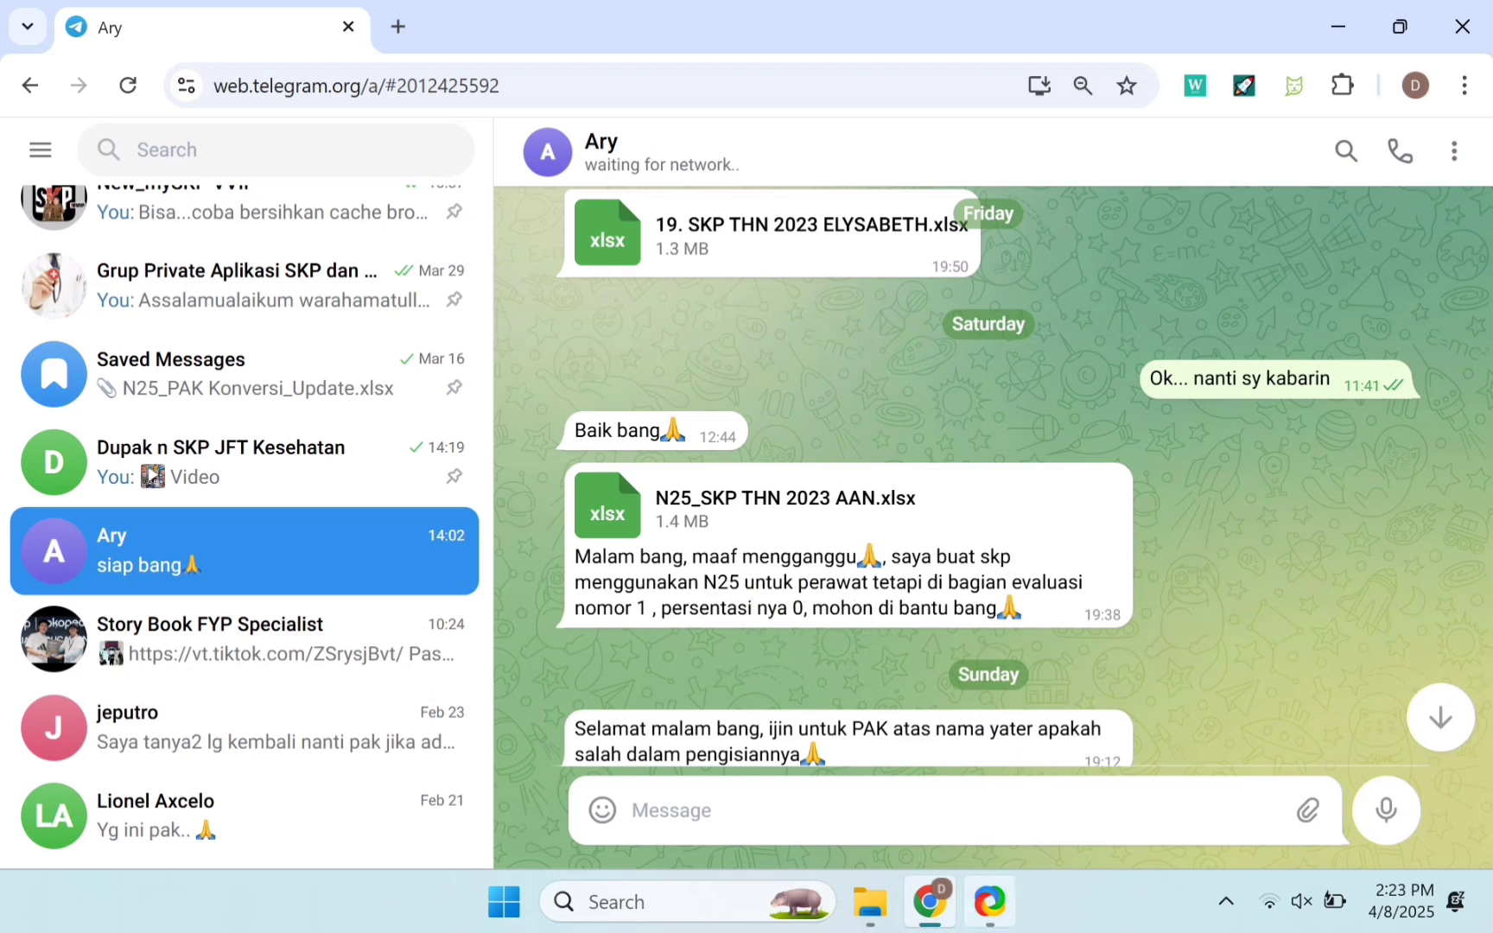
Open the "19. SKP THN 2023" workbook from the Downloads folder
left_click(870, 902)
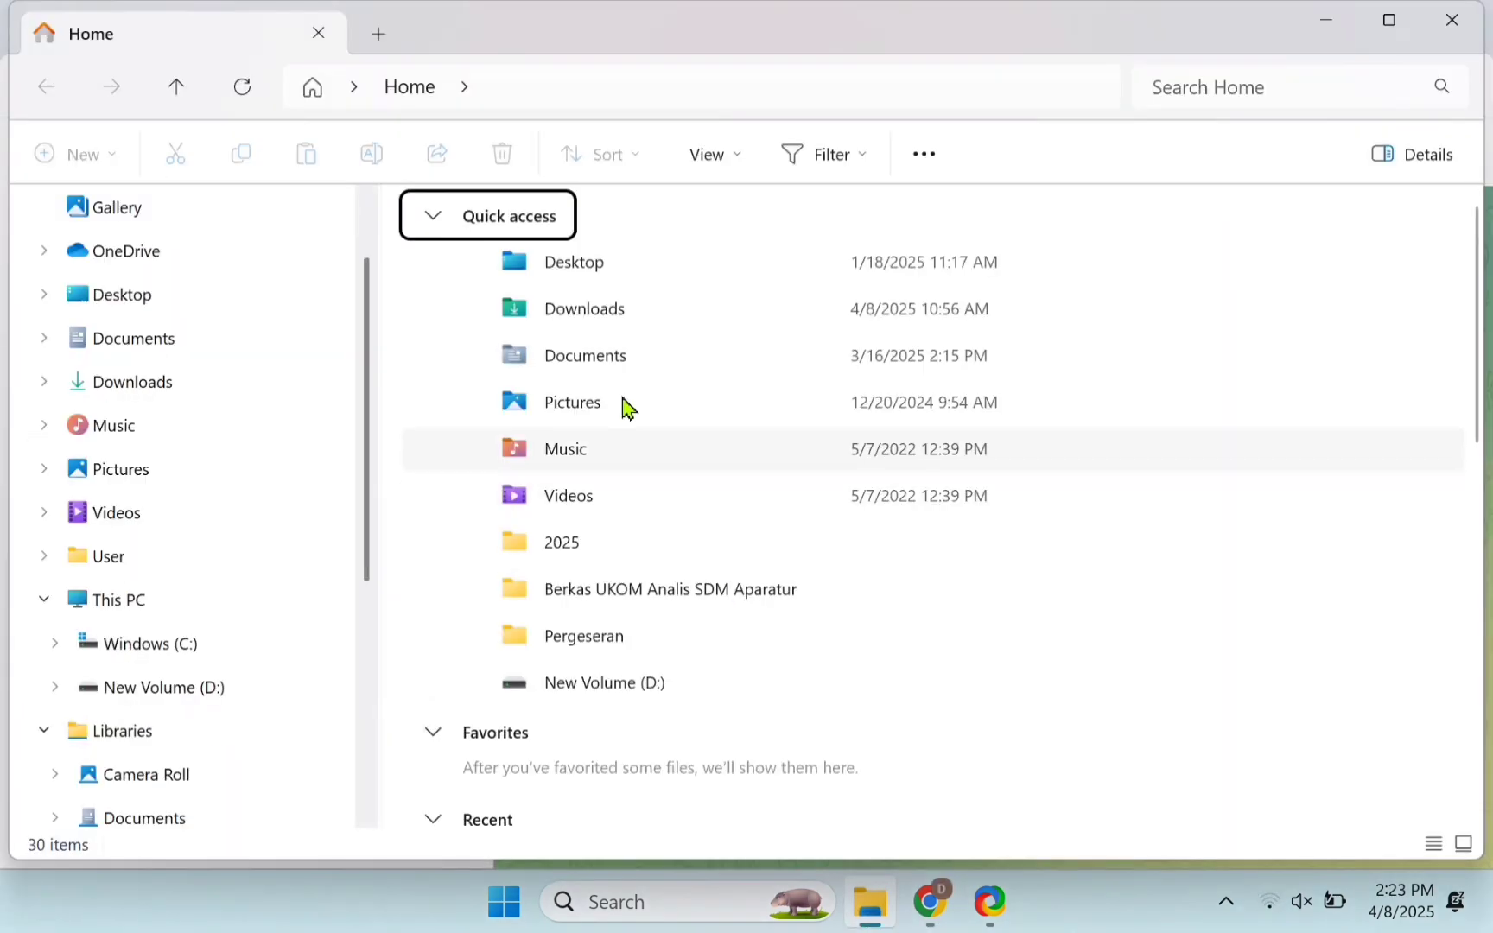
left_click(610, 313)
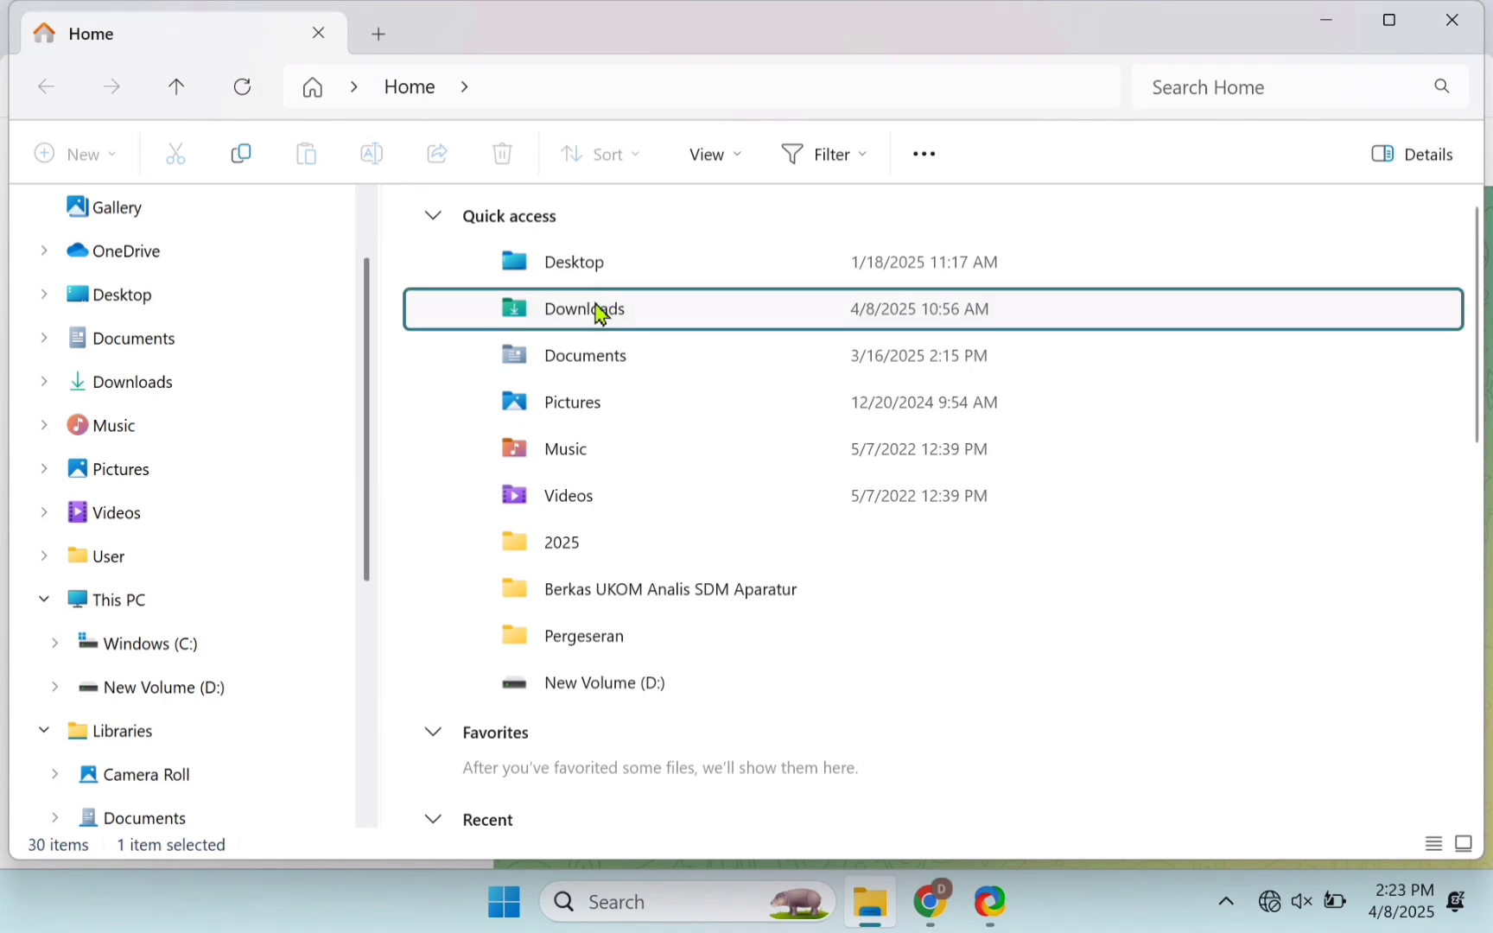
double_click(522, 325)
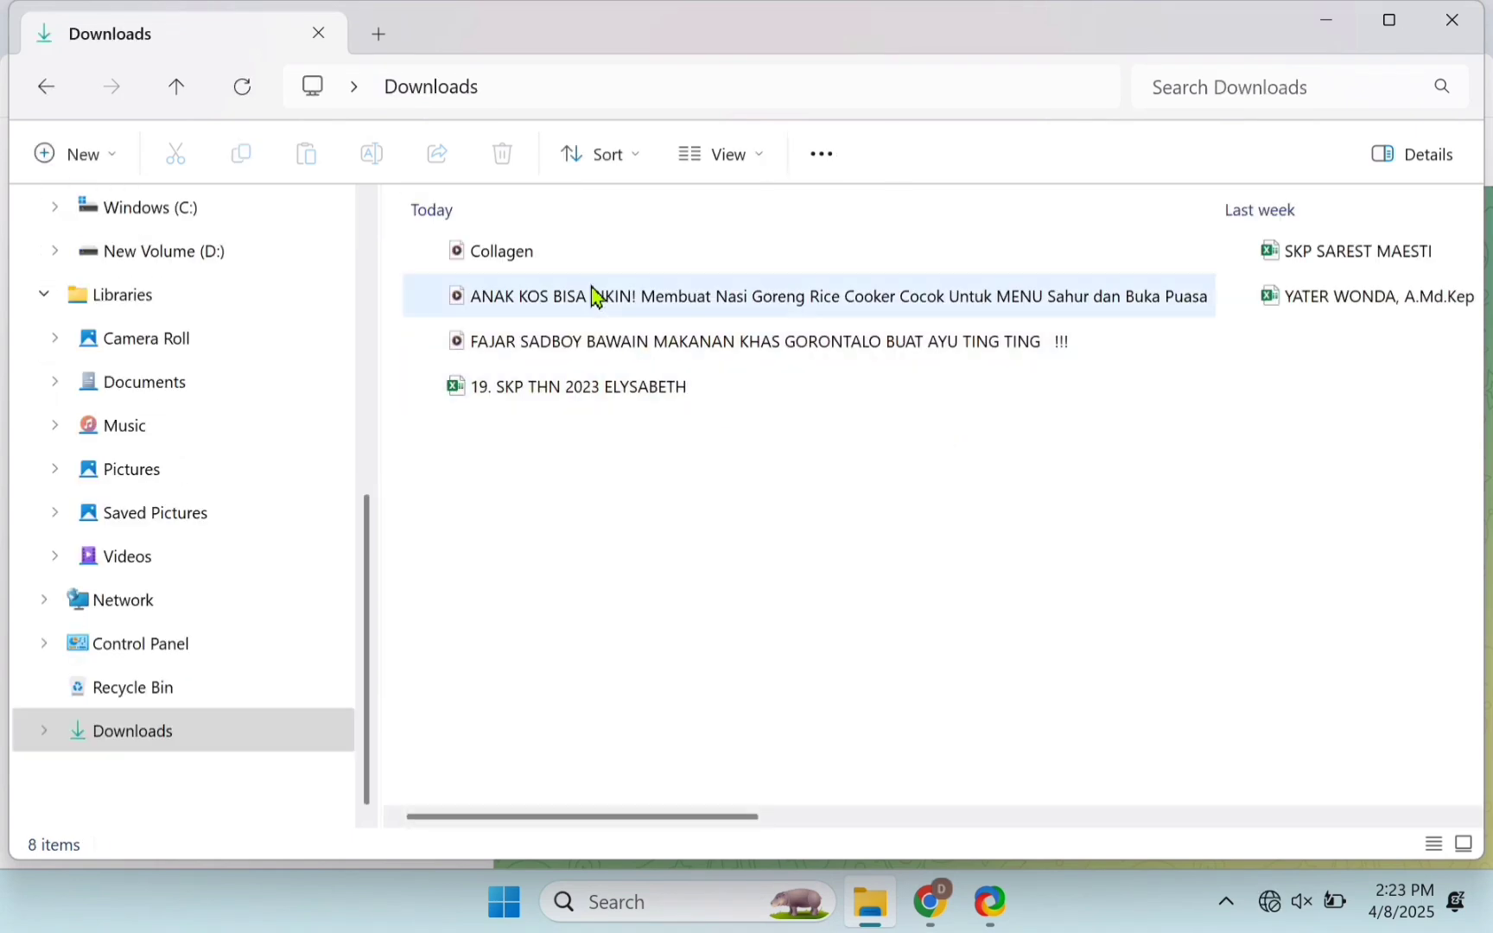
left_click(603, 399)
double_click(603, 400)
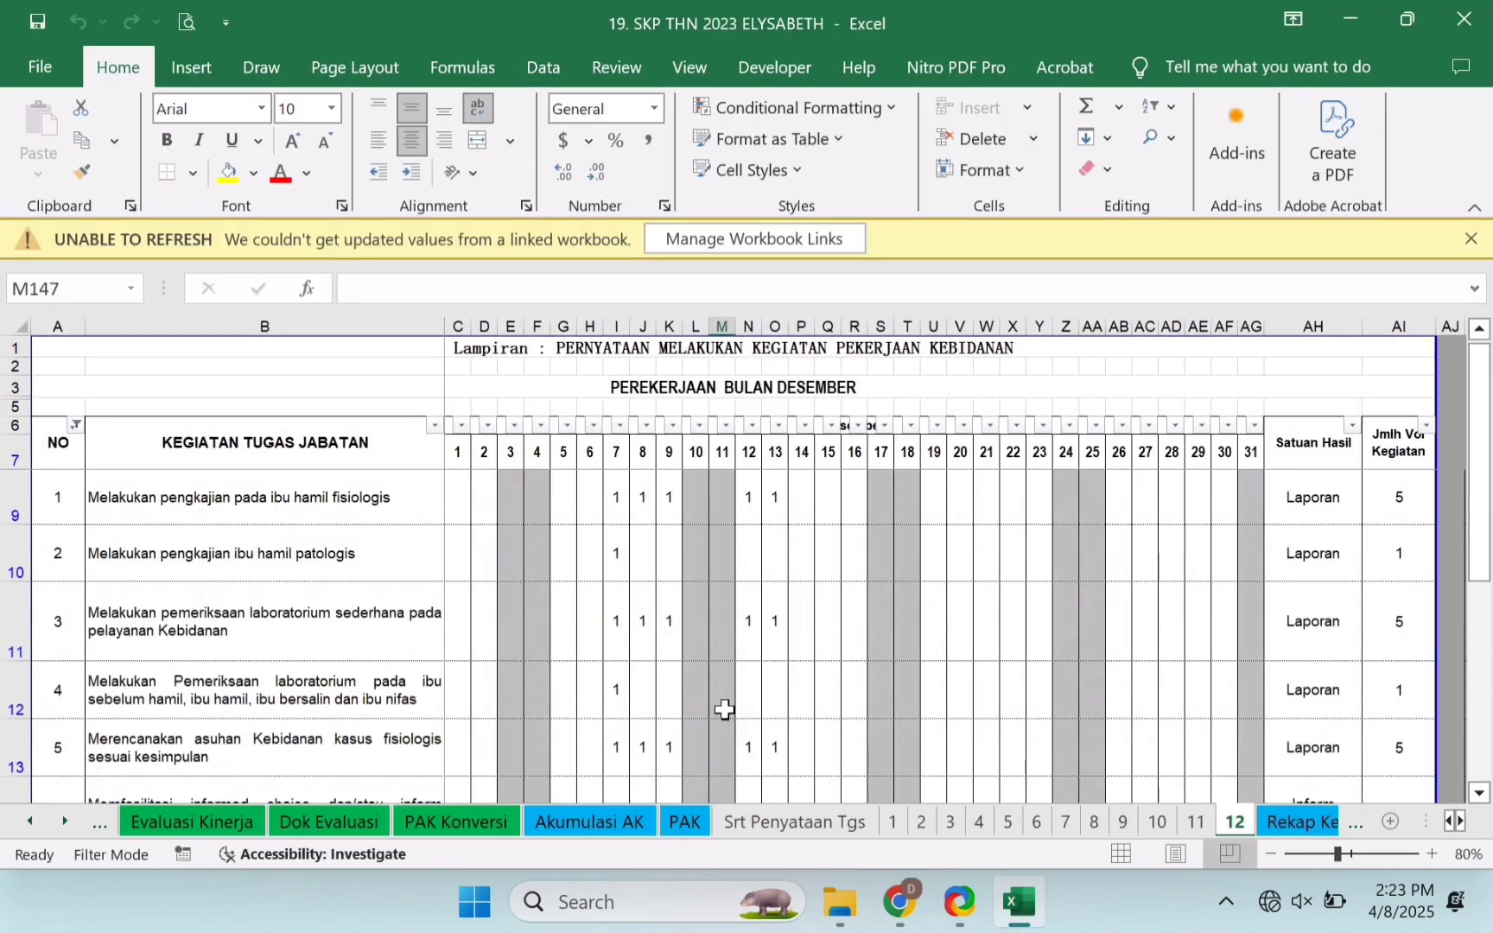
Dismiss the linked-workbook warning, the blank dialog and the Office licence notice
left_click(1470, 239)
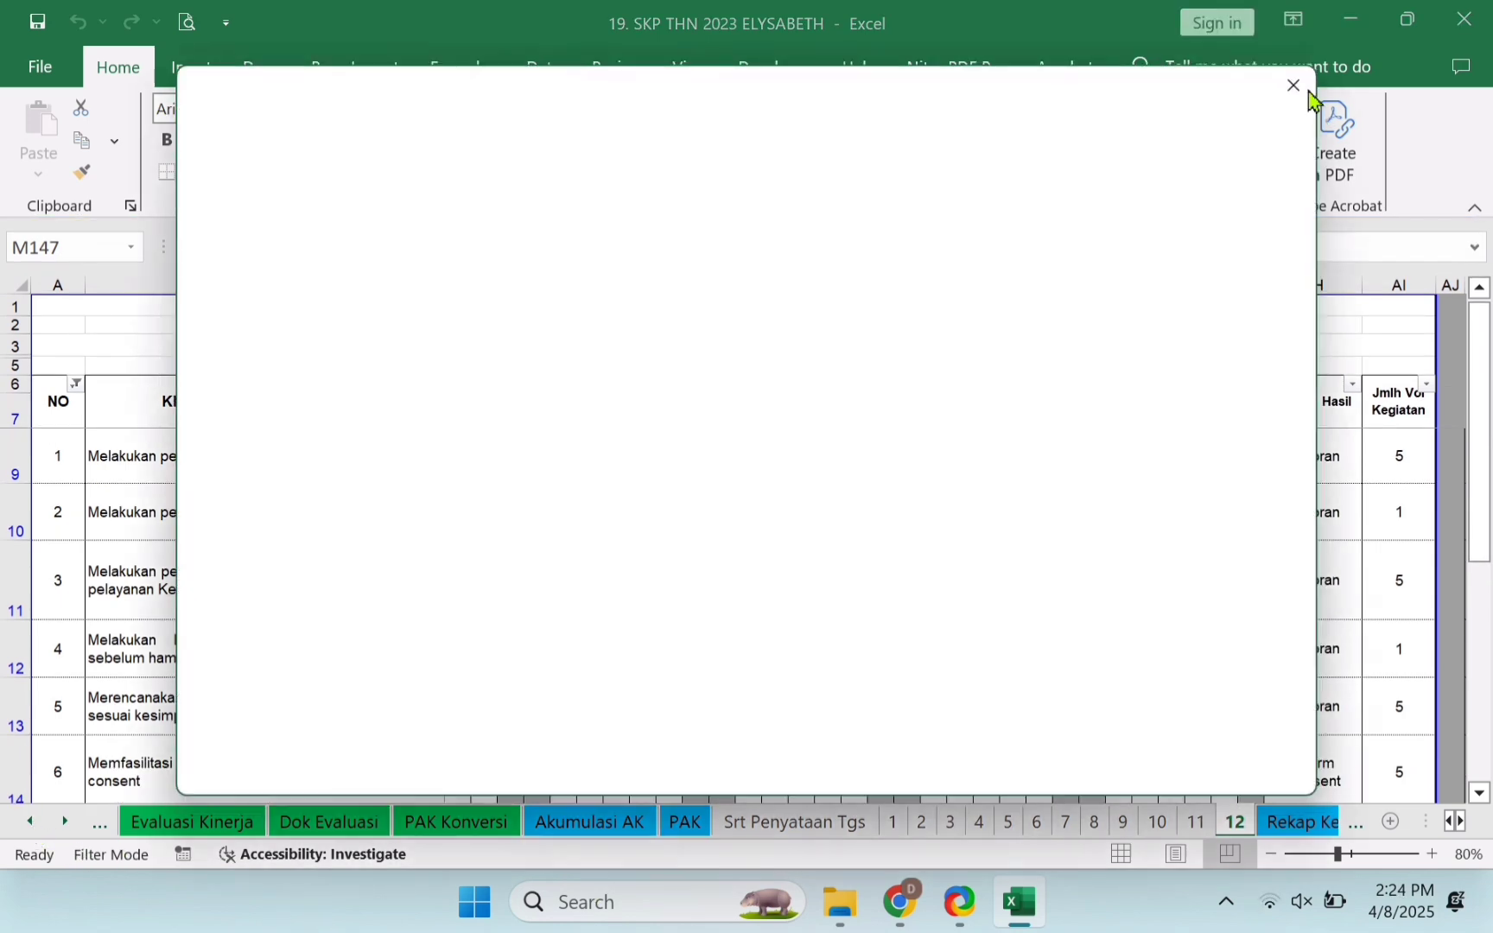
left_click(1303, 88)
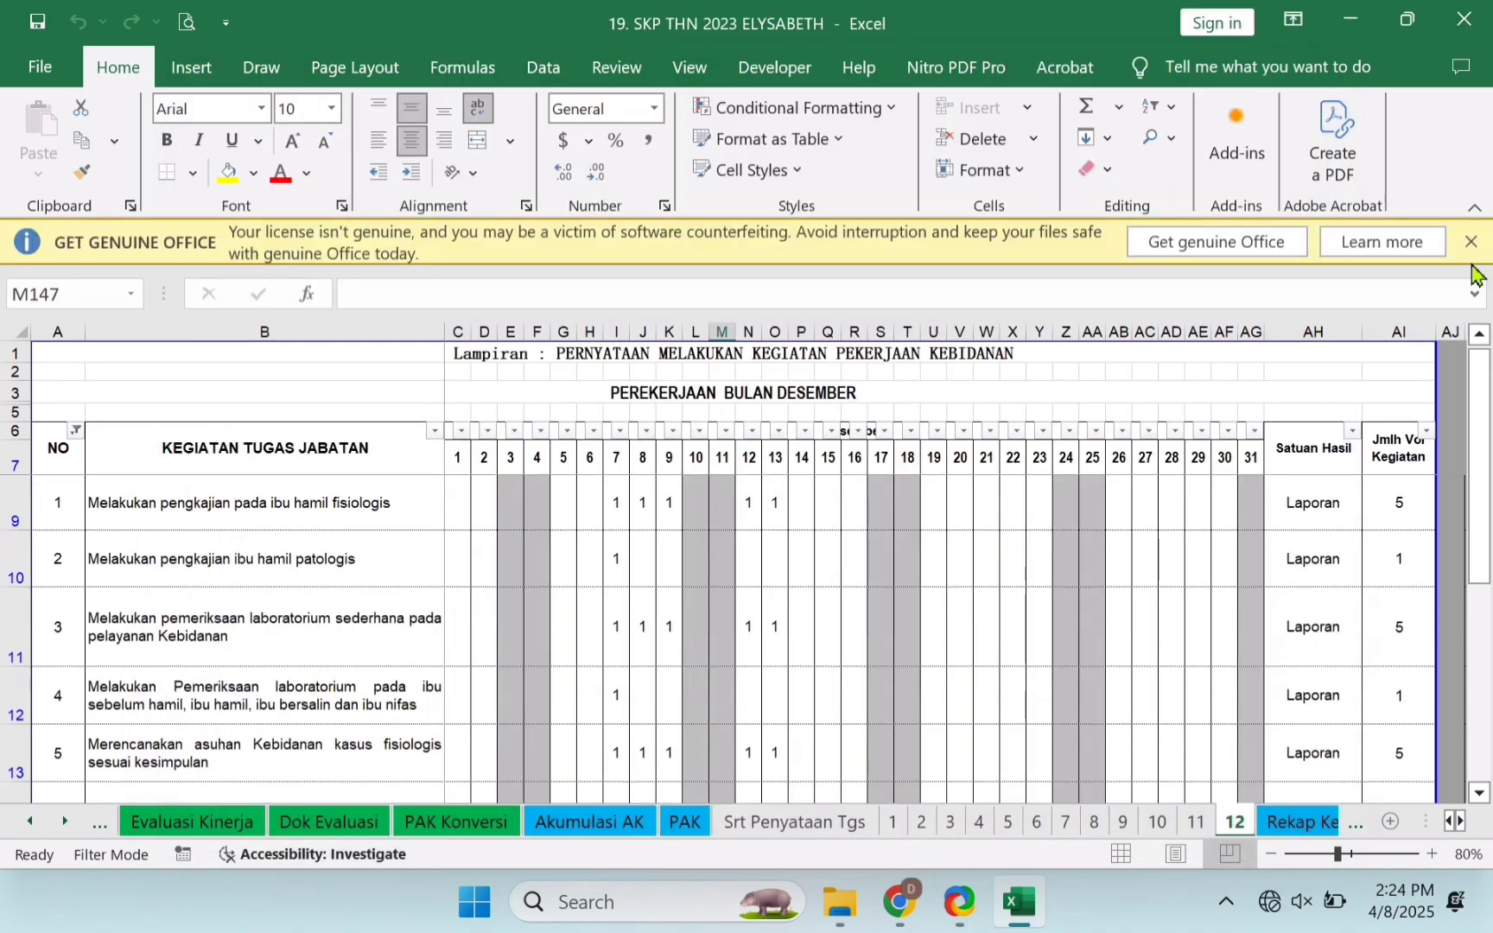
left_click(1475, 244)
Open the Umpan Balik sheet and inspect the Kualitas realisation percentages for the first two work results
mouse_move(1479, 363)
left_mouse_down()
mouse_move(1480, 423)
mouse_move(1479, 385)
left_mouse_up()
left_click(28, 821)
left_click(28, 821)
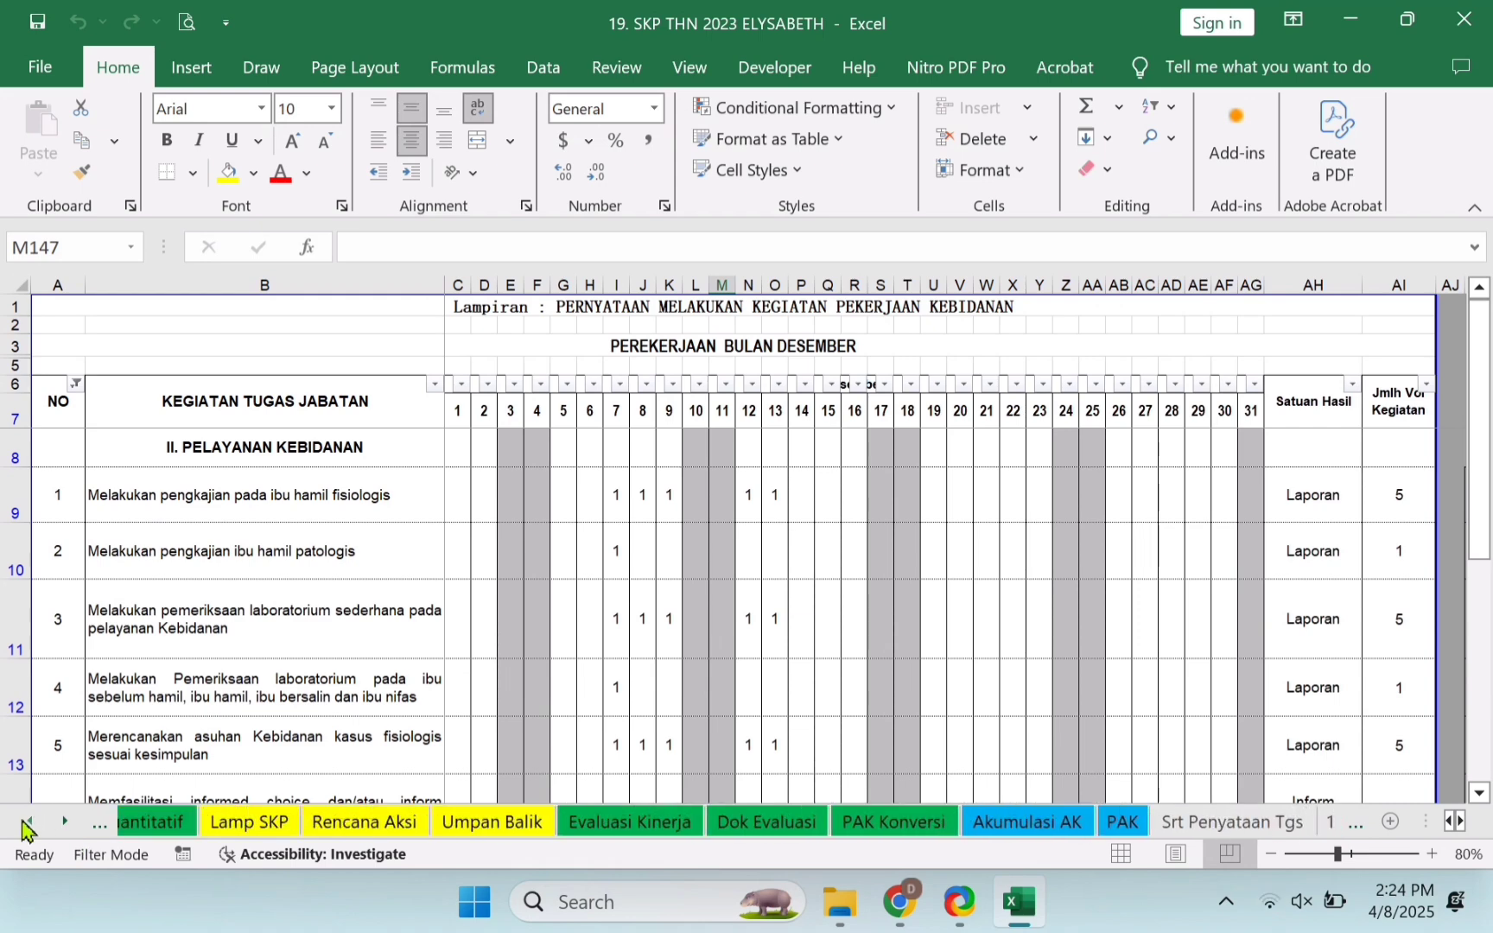
left_click(28, 821)
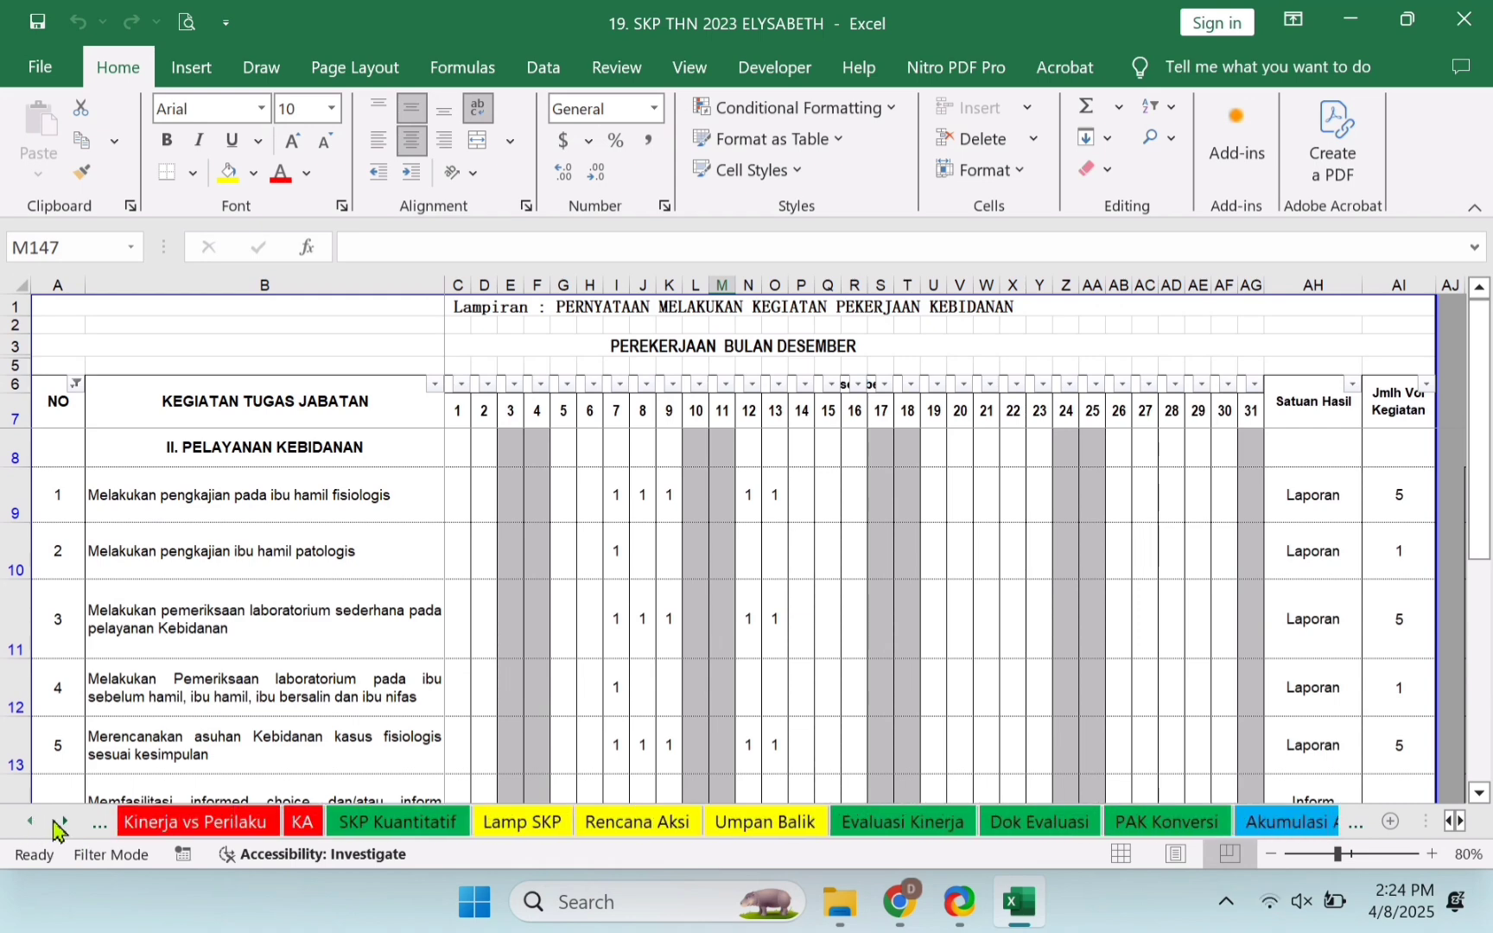
left_click(795, 823)
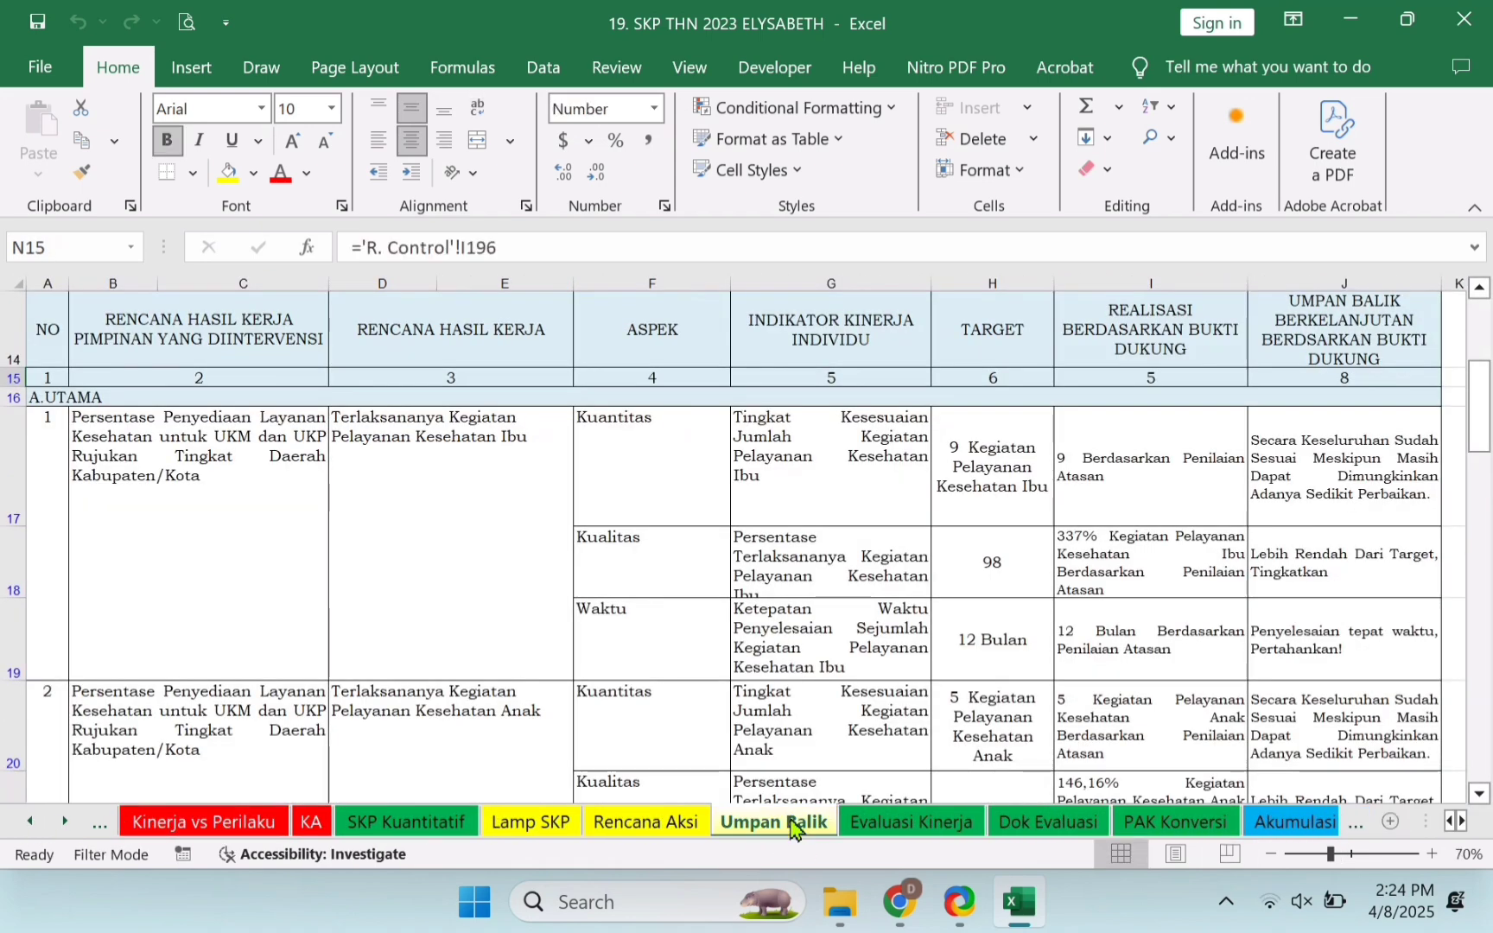
left_click(1169, 581)
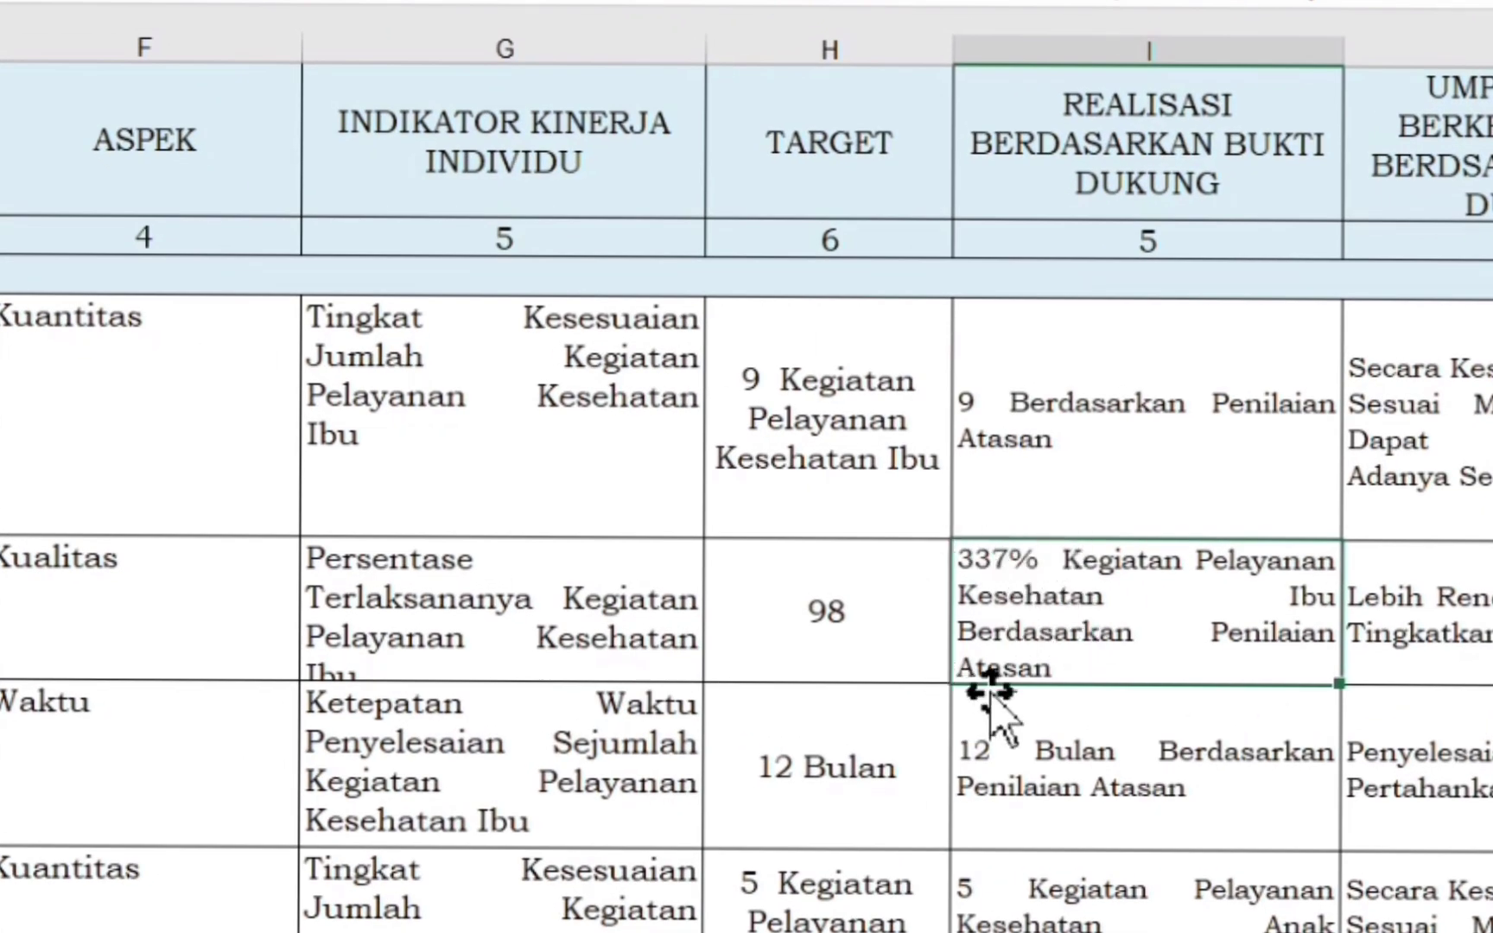
scroll(1266, 886, "down", 1)
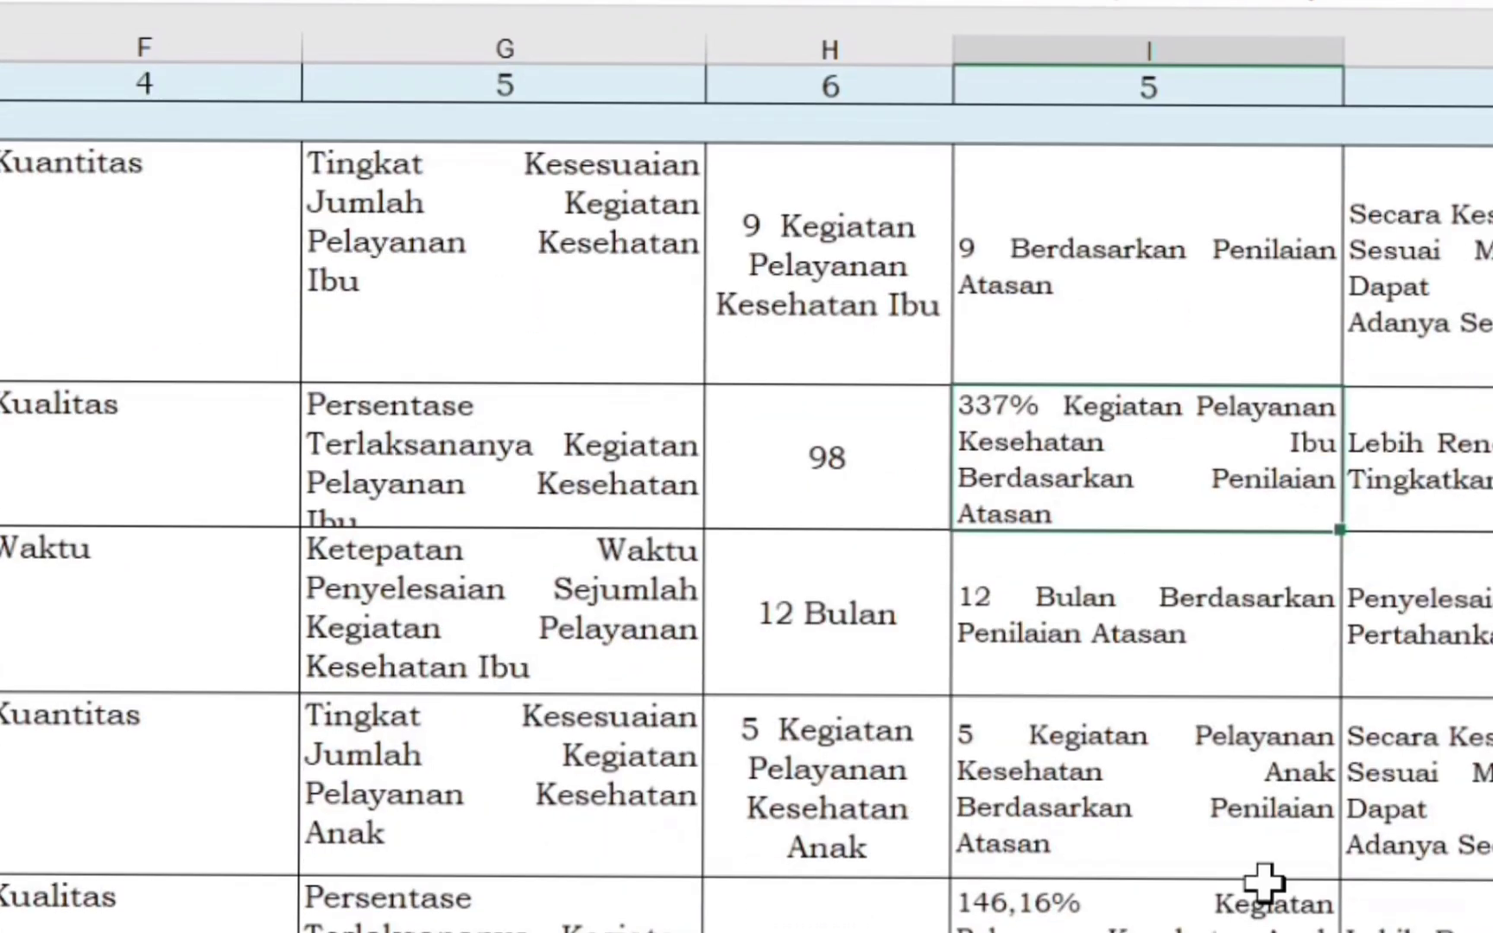
left_click(1097, 929)
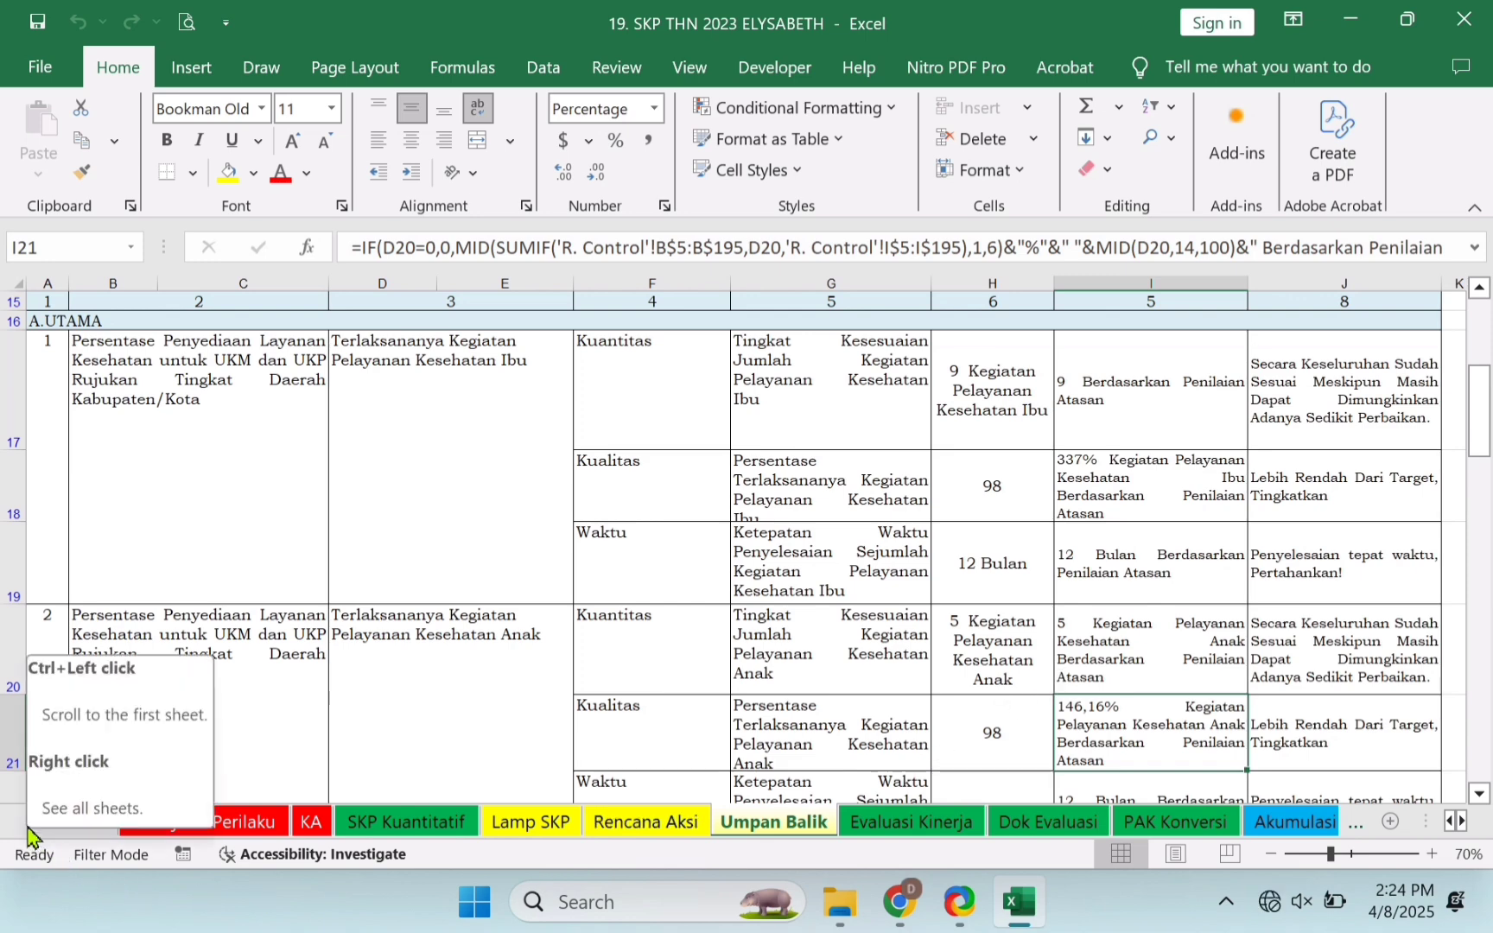
Inspect the formula behind the second work result's Kualitas realisation and open the R. Control sheet it refers to
left_click(702, 657)
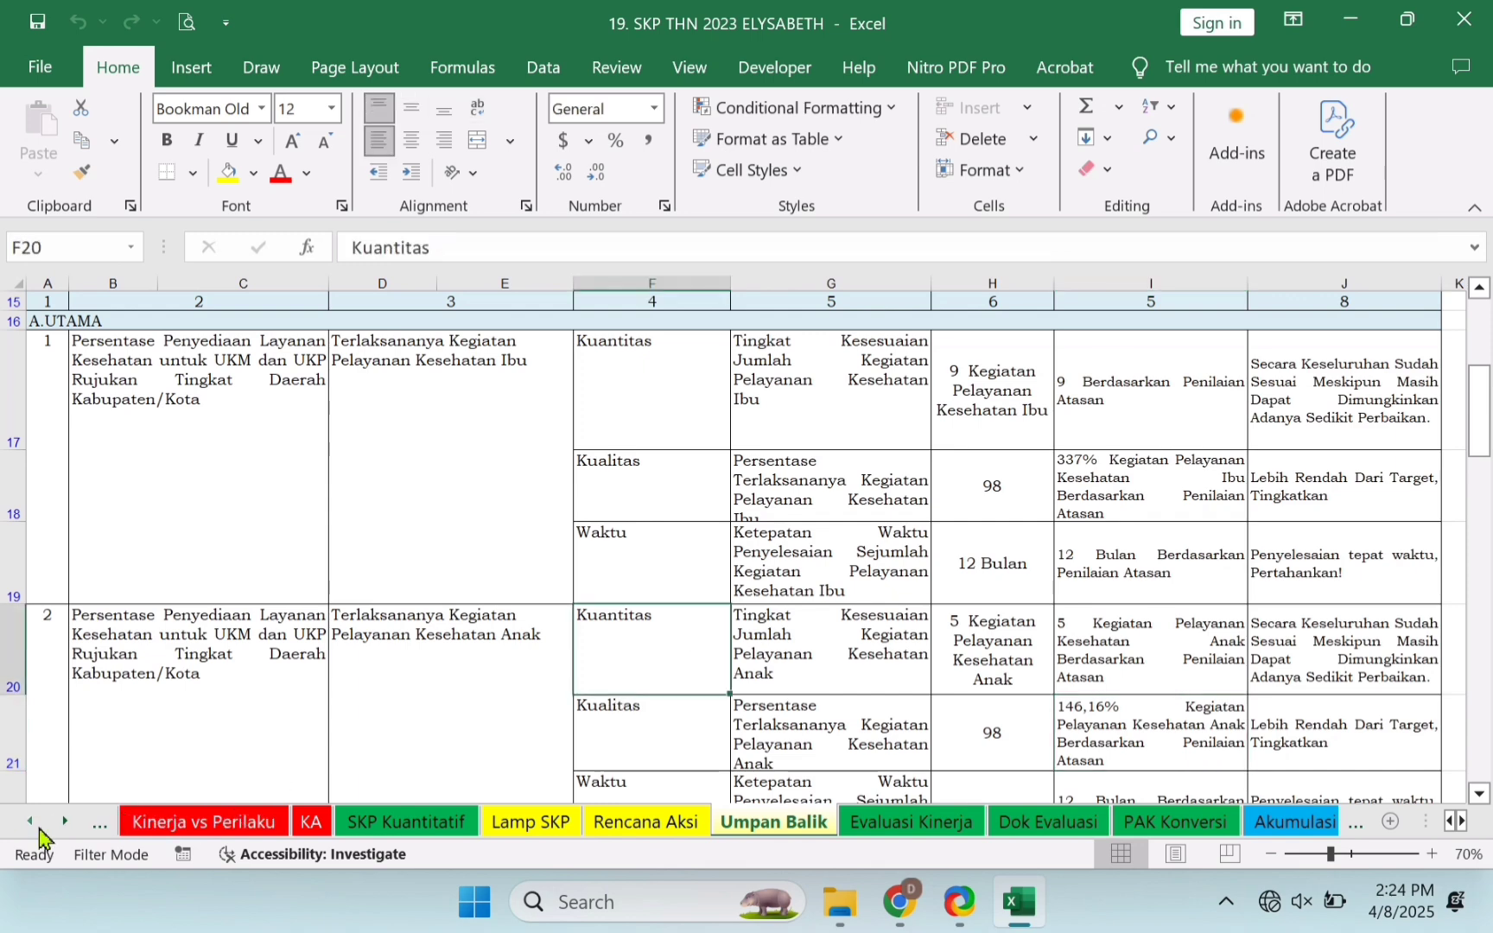
left_click(30, 820, "ctrl")
left_click(1197, 750)
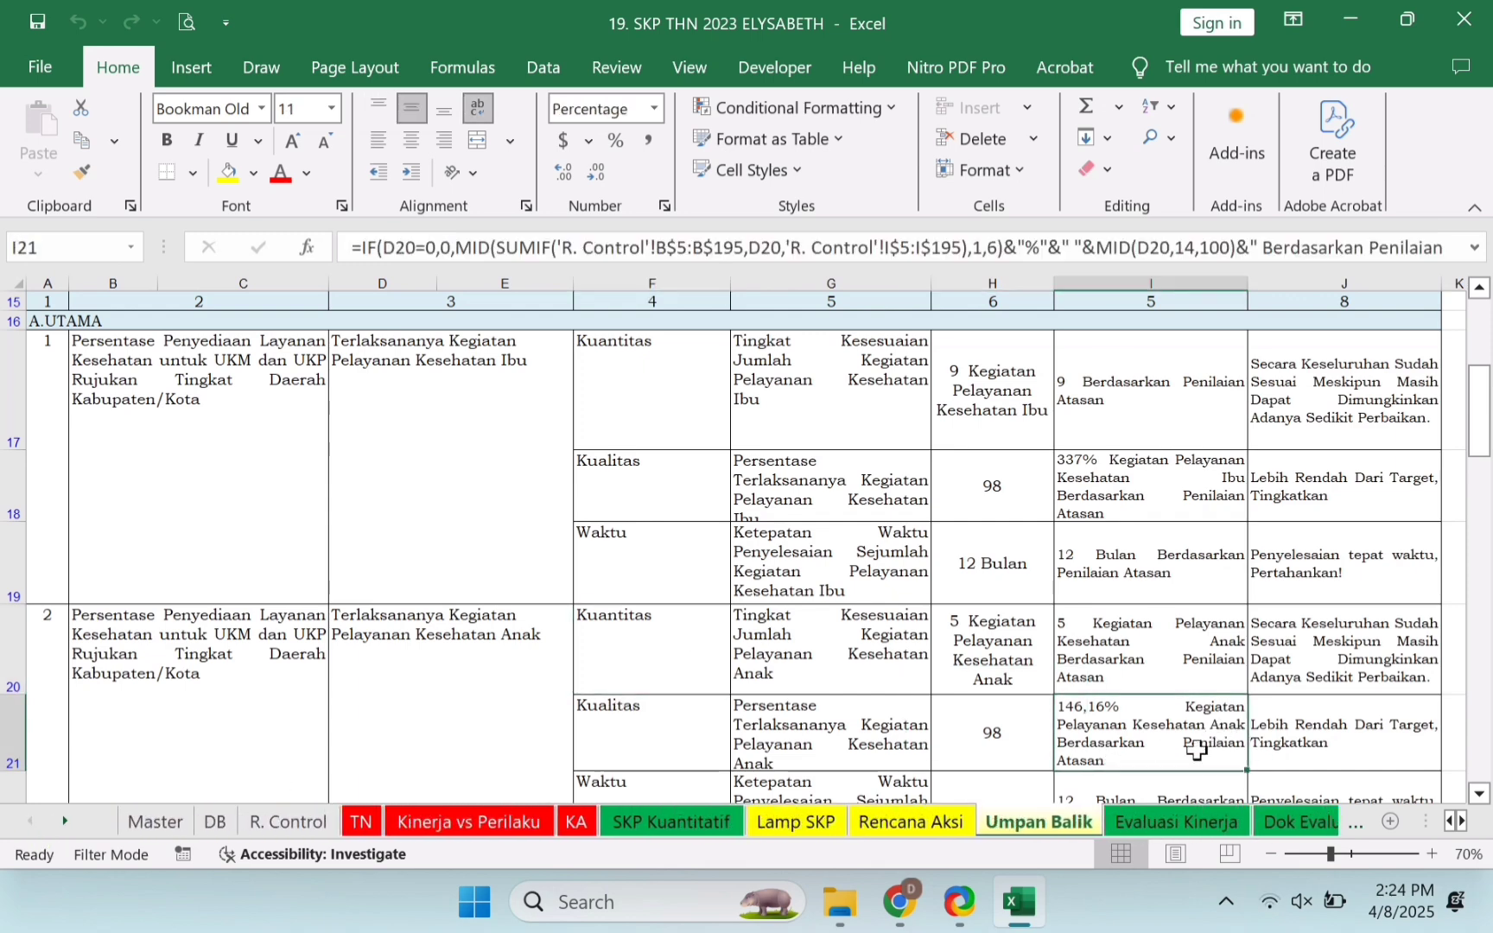
left_click(275, 825)
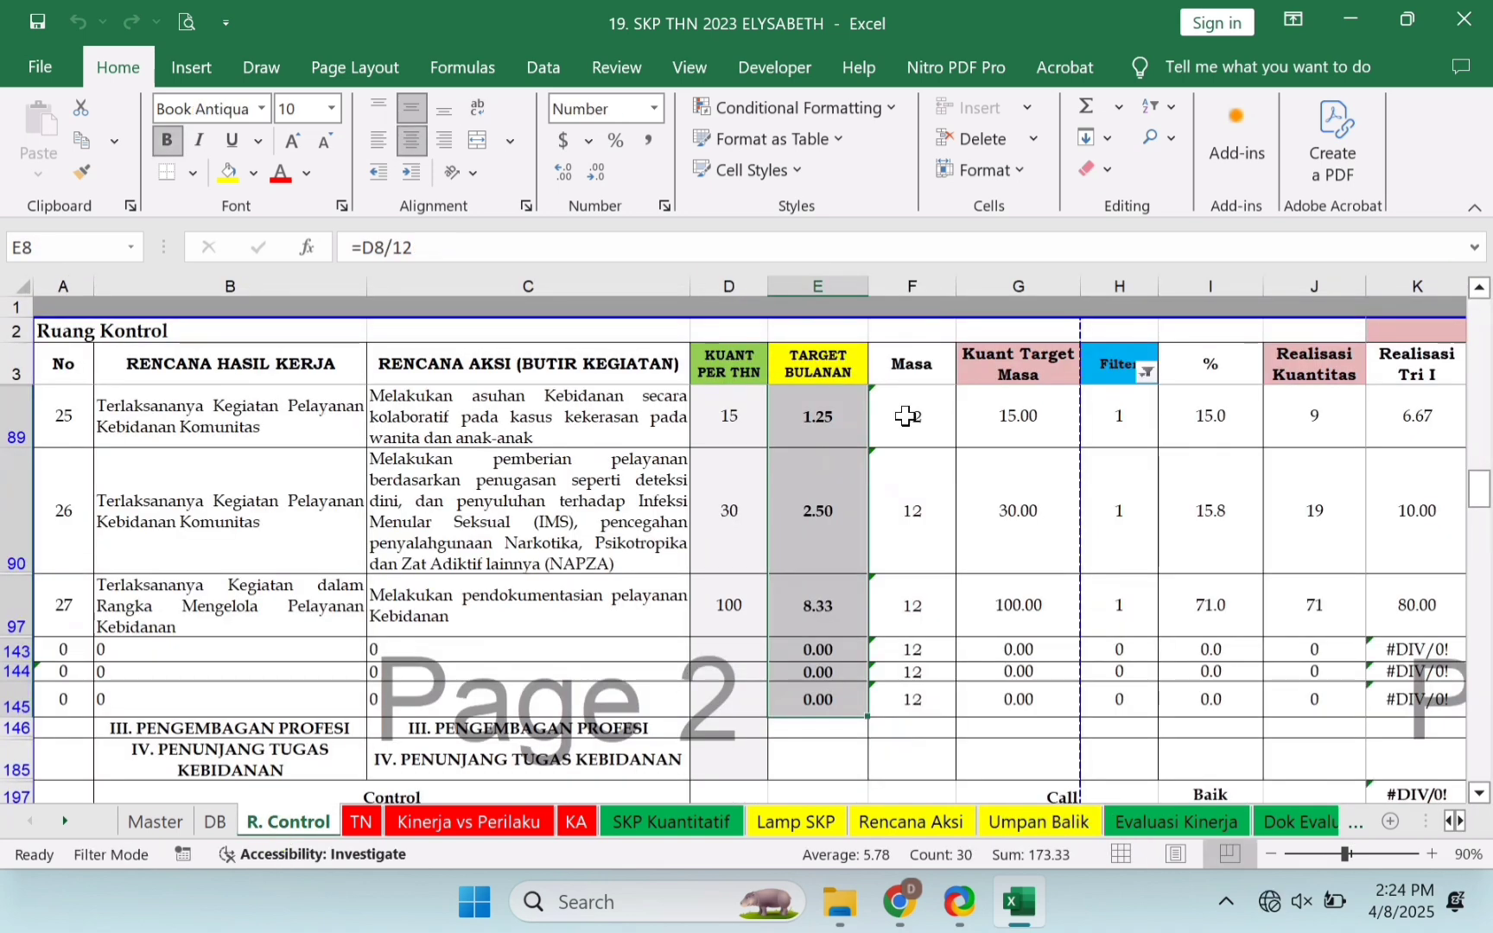
Review the yearly quantities in the KUANT PER THN column, from the header down to activity 20
left_click(741, 368)
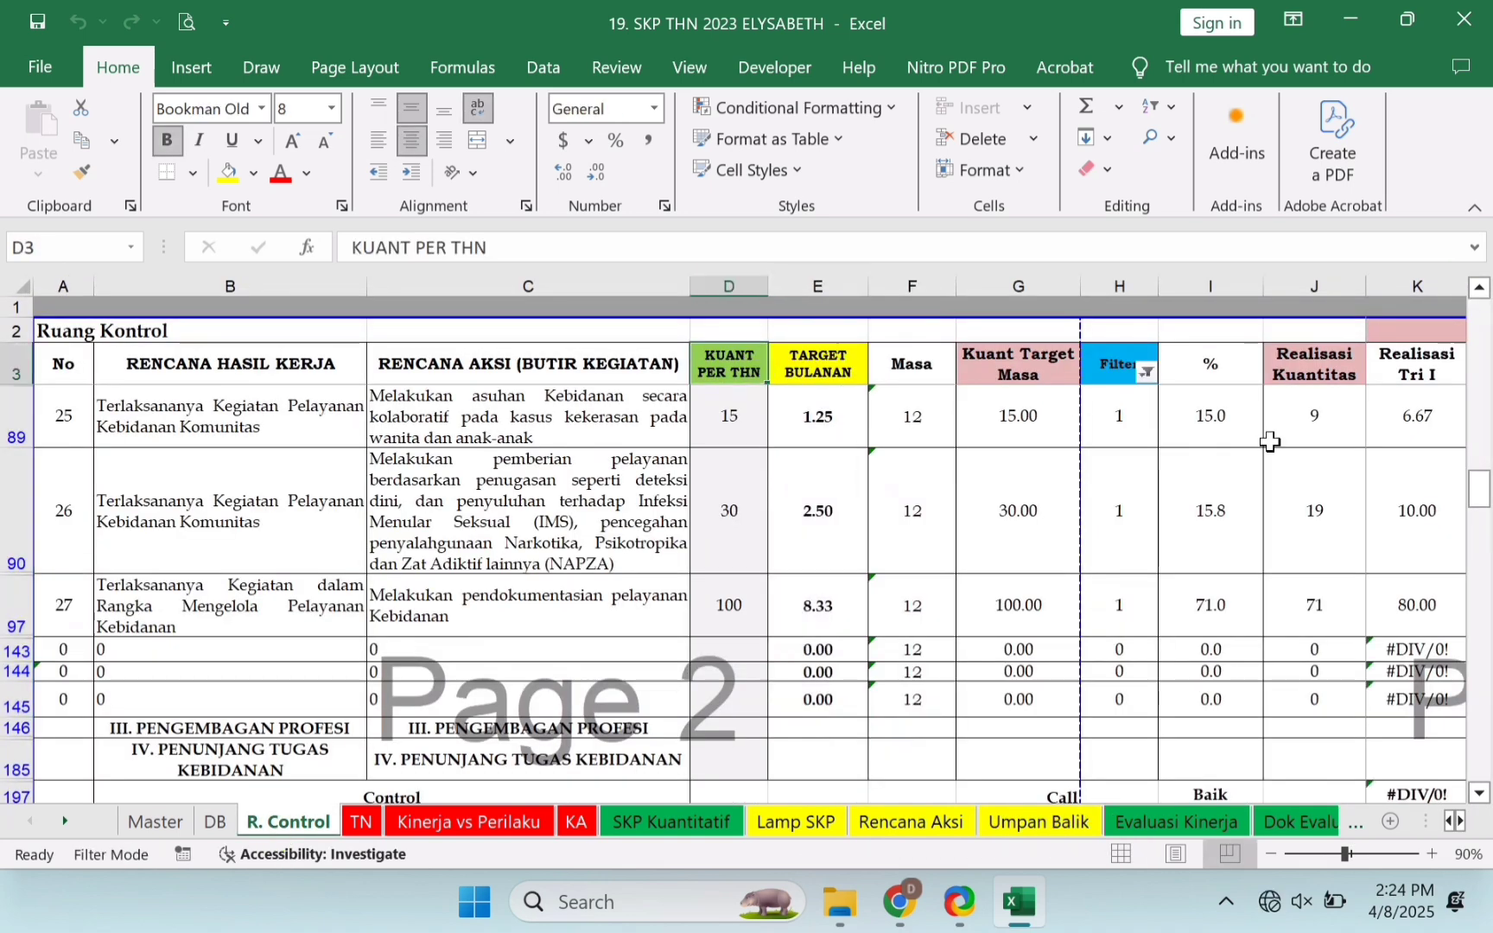
key("Down")
key("Down")
key("Down")
key("Down")
key("Down")
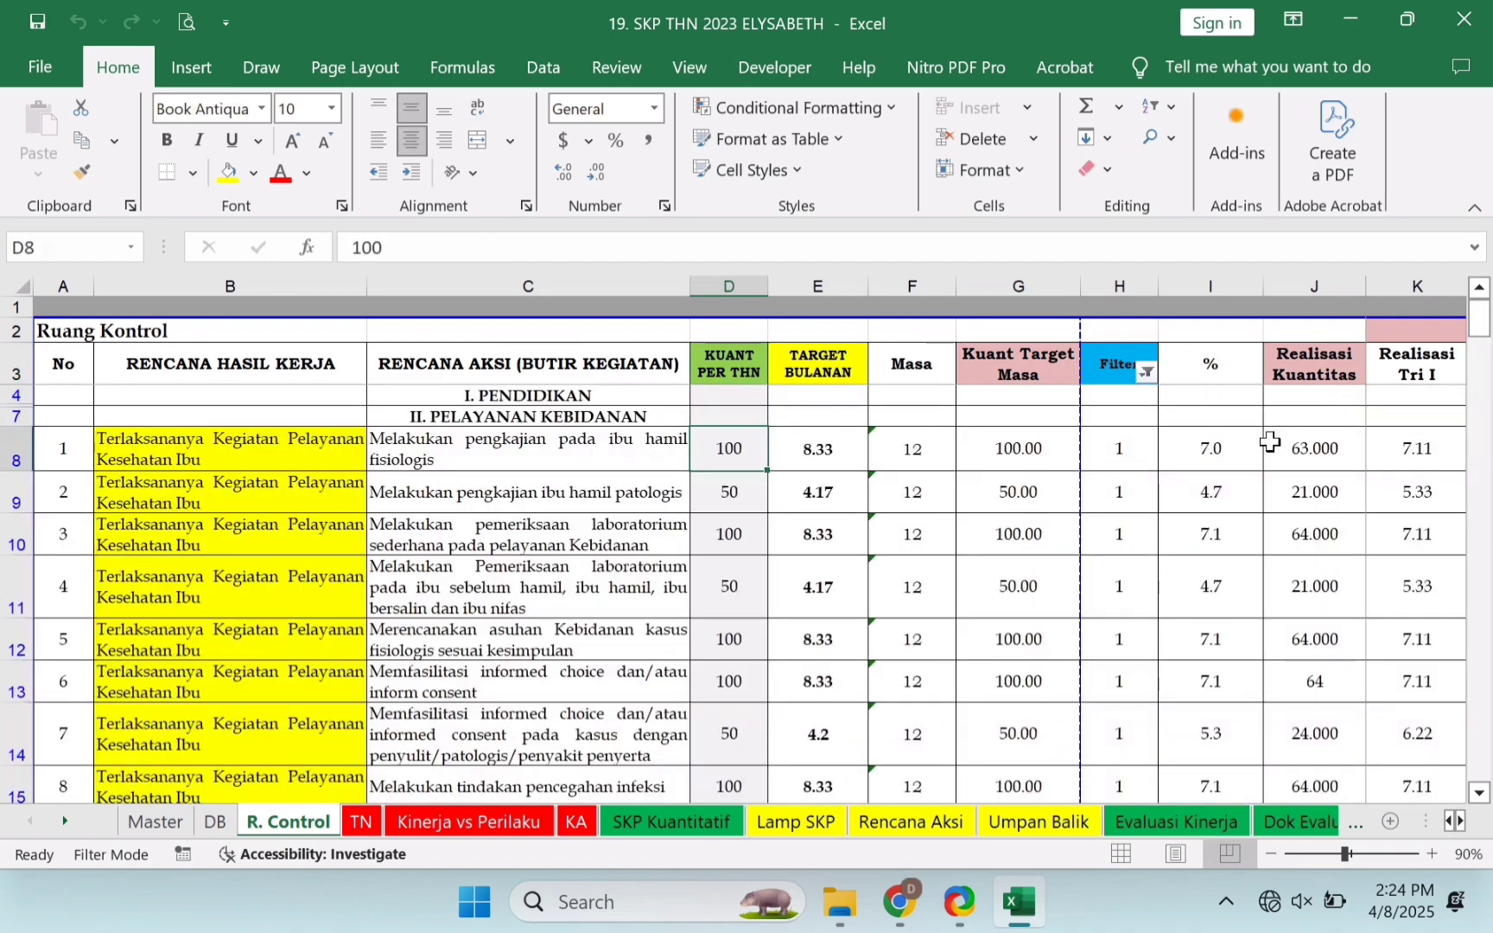
key("Down")
key("Down")
key("Down")
key("Down")
key("Down")
key("Down")
key("Down")
key("Down")
key("Down")
key("Down")
key("Down")
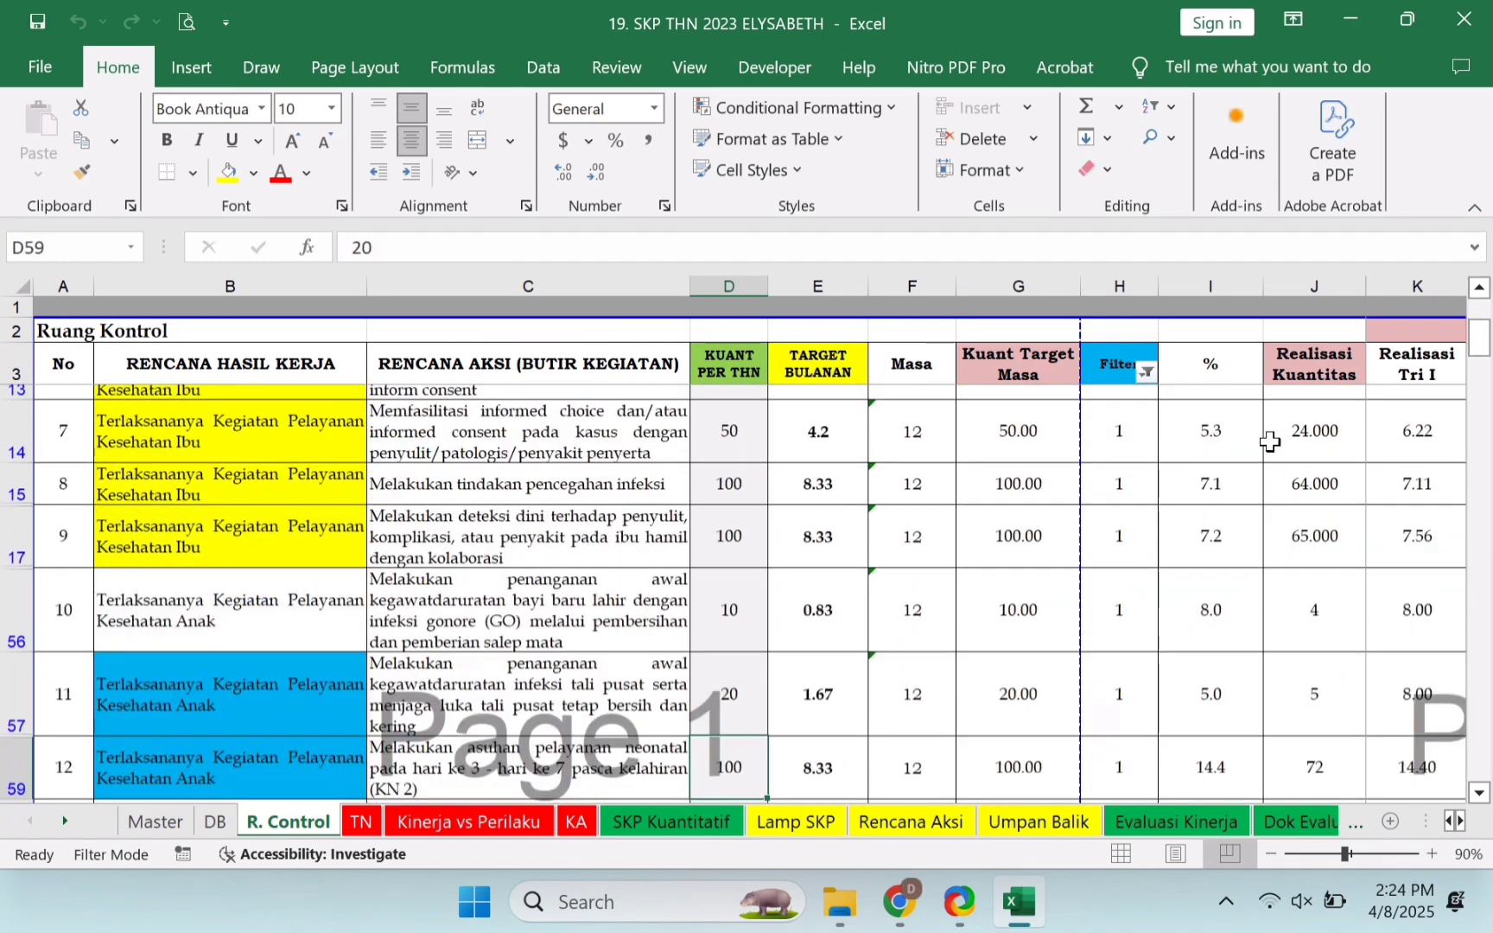
key("Down")
key("Down")
key("Down")
key("Down")
key("Down")
key("Down")
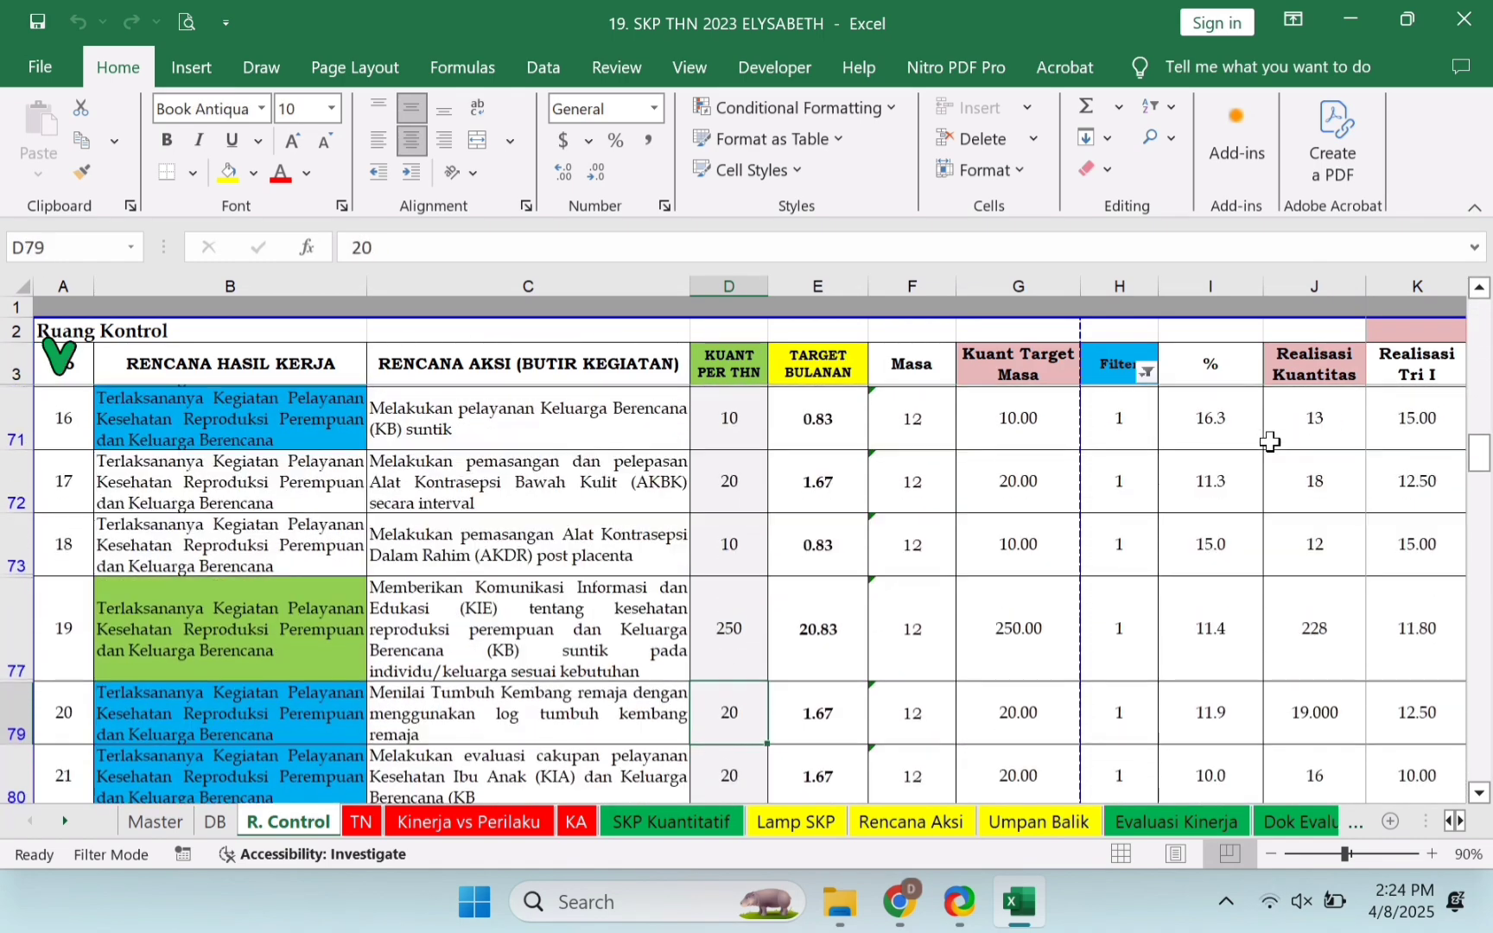
Check the activity numbering in the No column down to the last numbered activity on the R. Control sheet
left_click(80, 609)
key("Down")
key("Down")
key("Down")
key("Down")
key("Down")
key("Down")
key("Down")
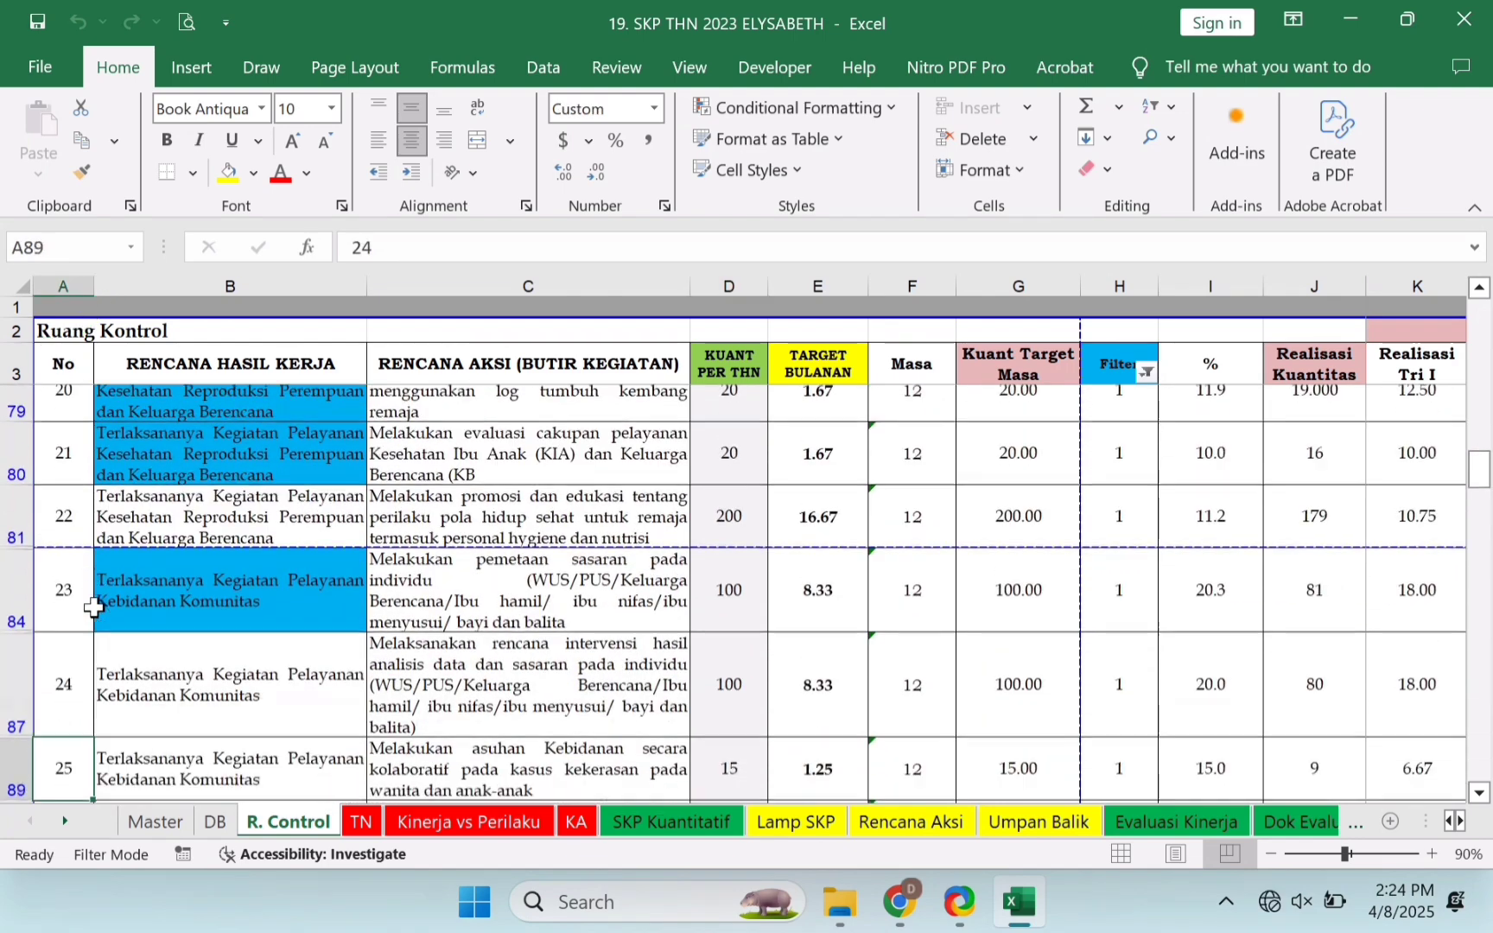
key("Down")
key("Down")
key("Down")
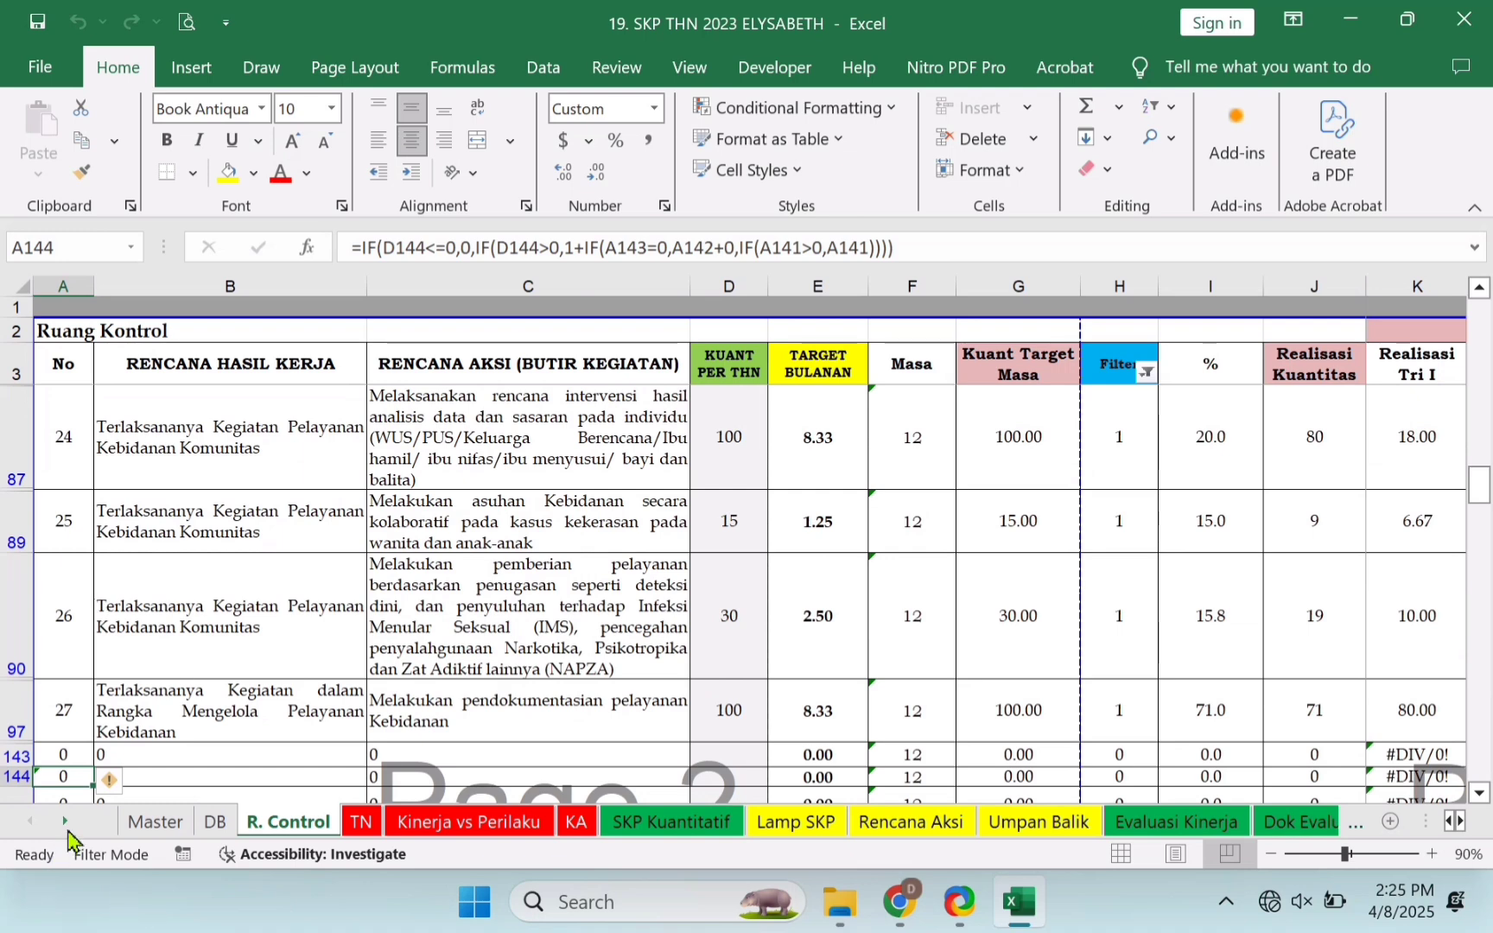
Open the Rekap Keg Thn sheet and go to the Persentase column heading beside Jumlah and Target
scroll(67, 826, "down", 9)
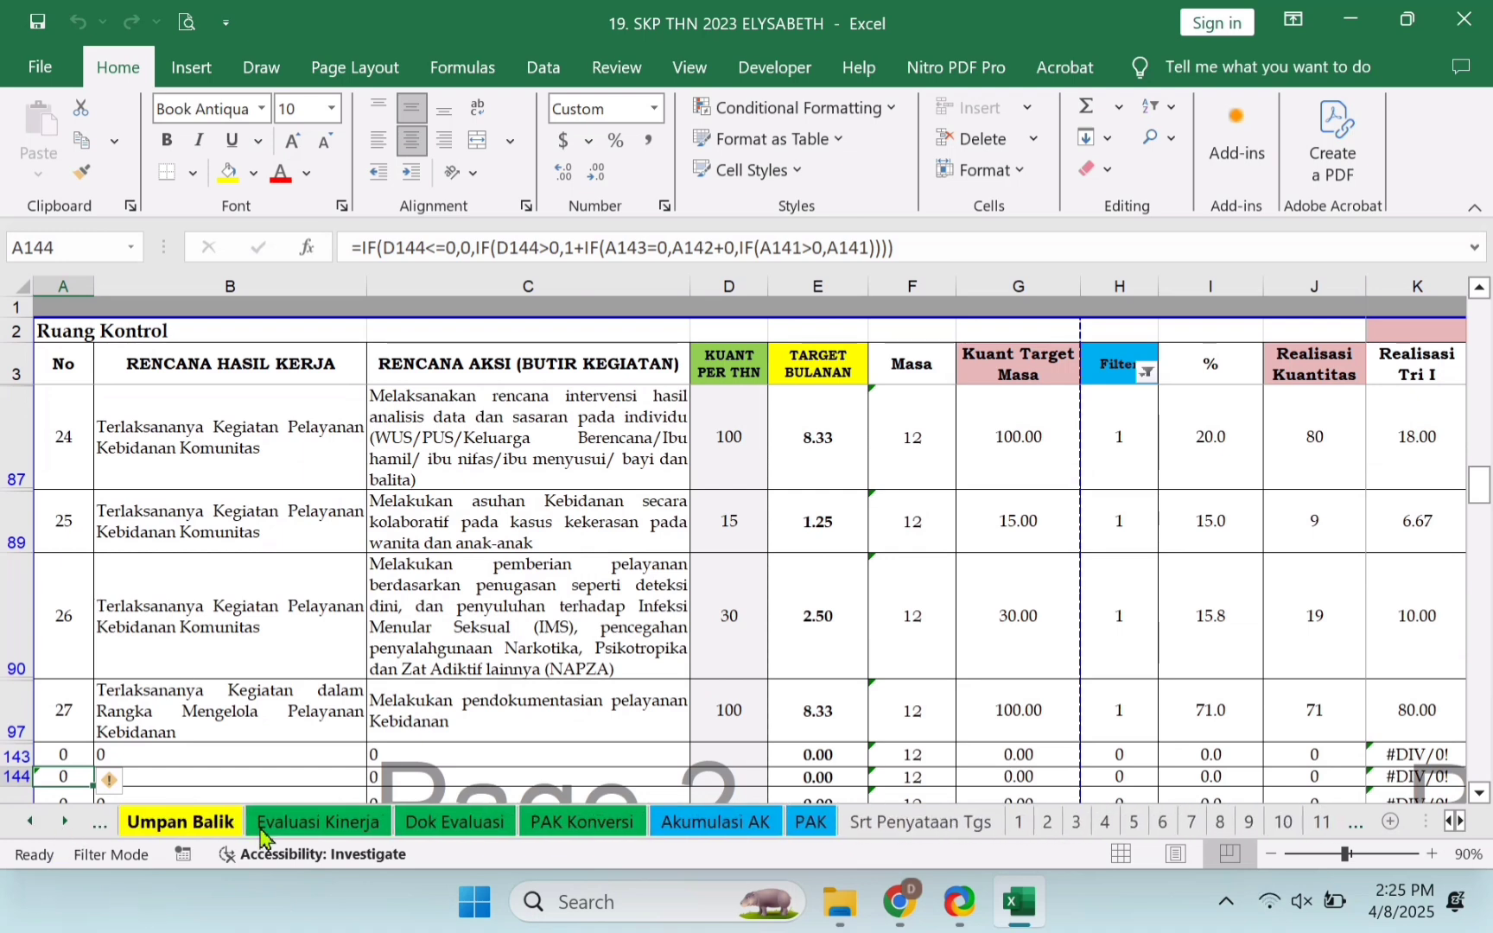
scroll(67, 828, "down", 4)
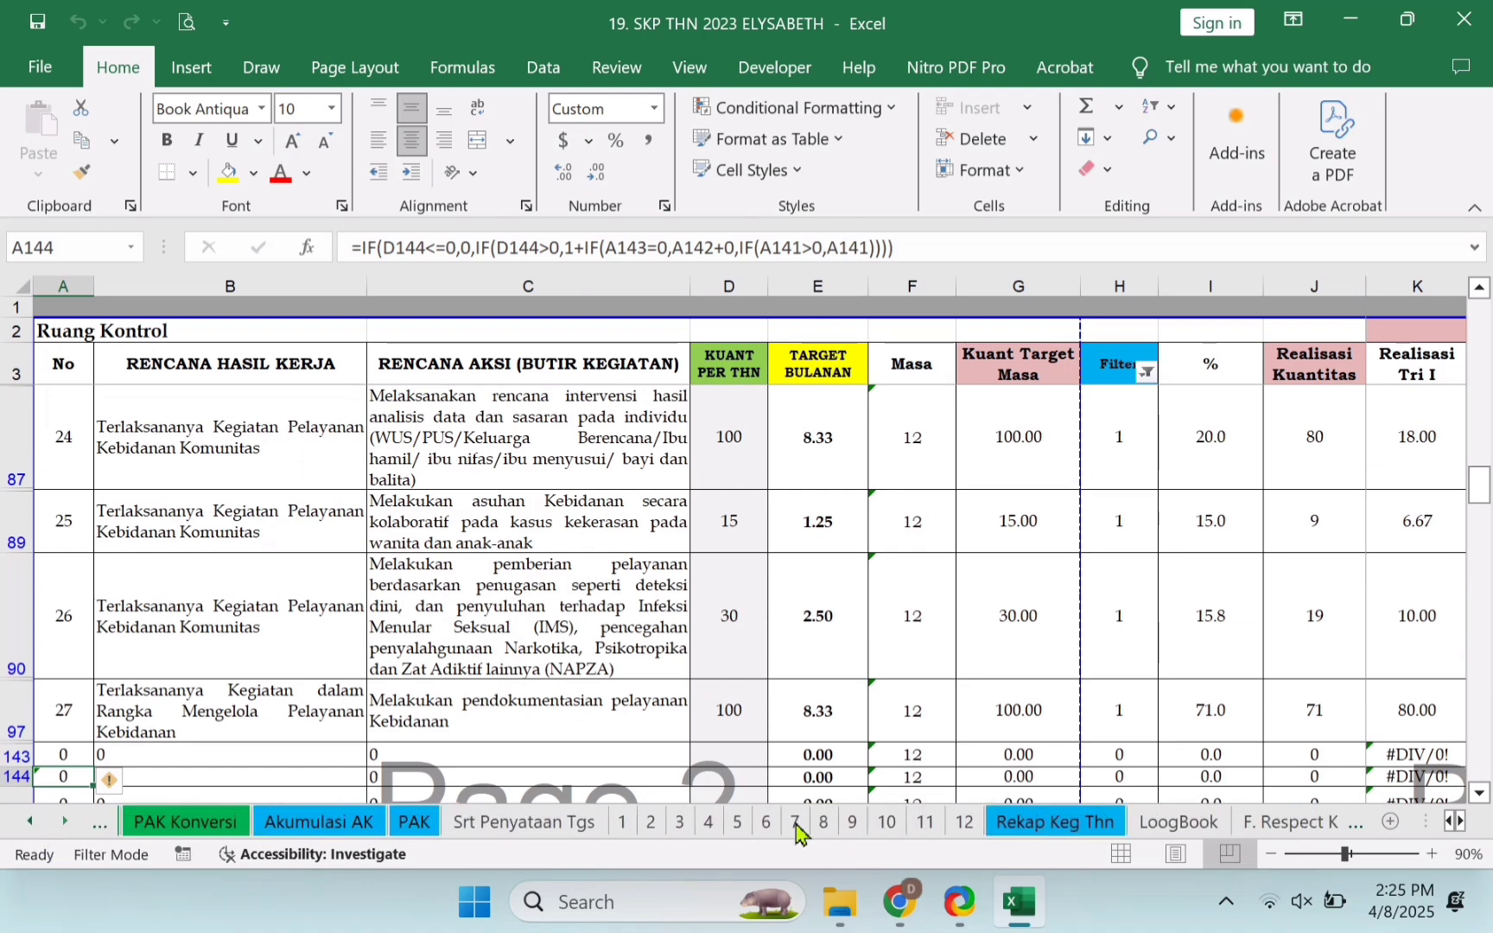
left_click(1026, 823)
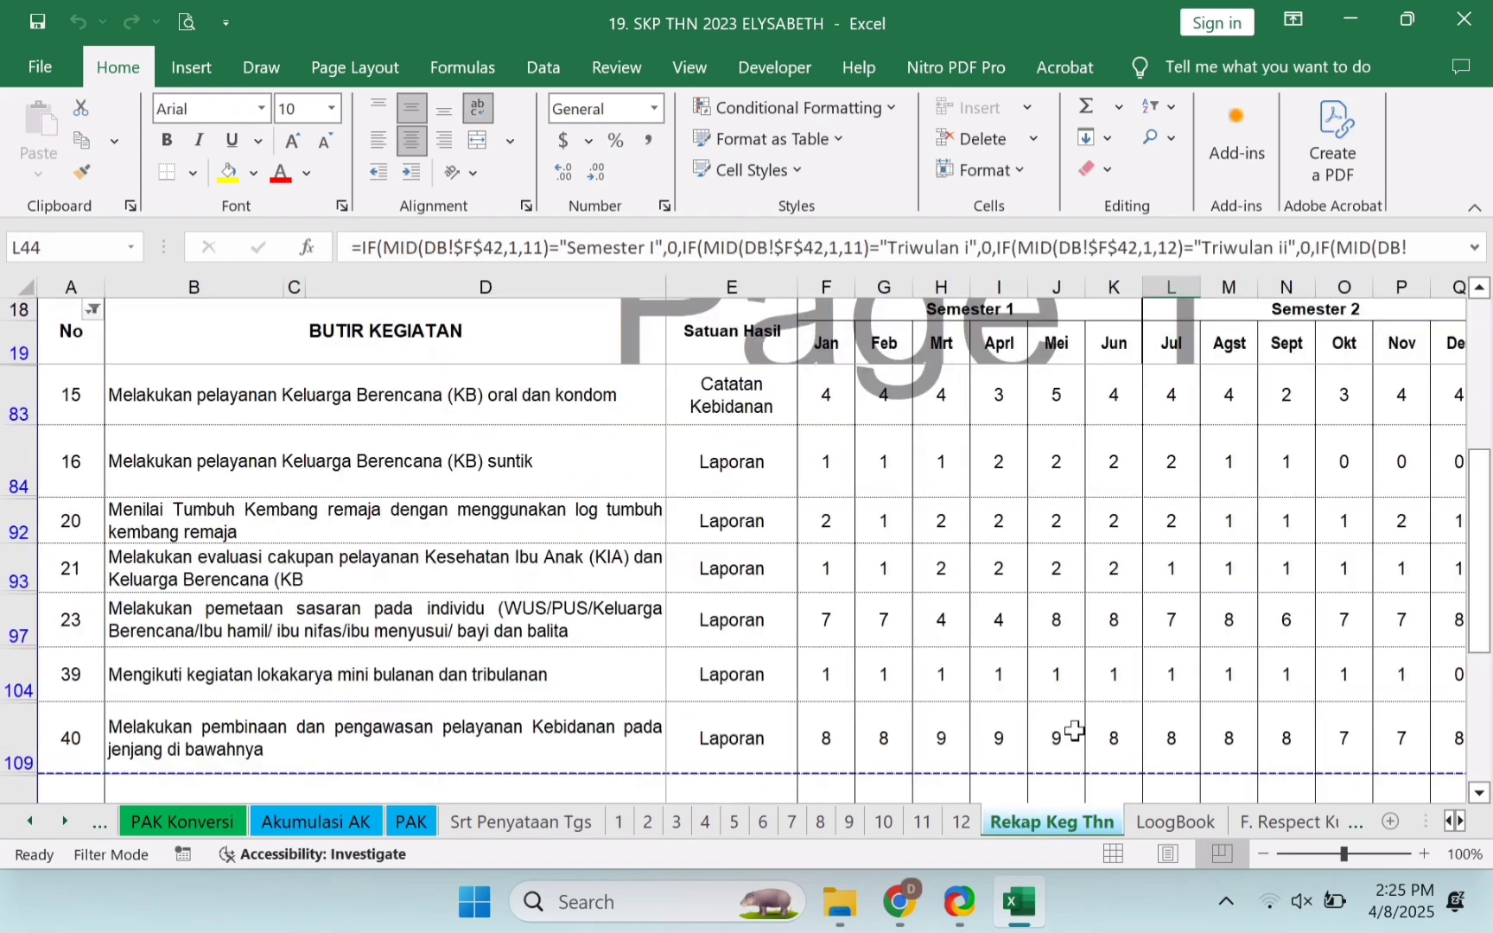
left_click(1227, 344)
key("Right")
key("Right")
key("Right")
scroll(1227, 344, "up", 10)
key("Right")
key("Right")
key("Right")
key("Right")
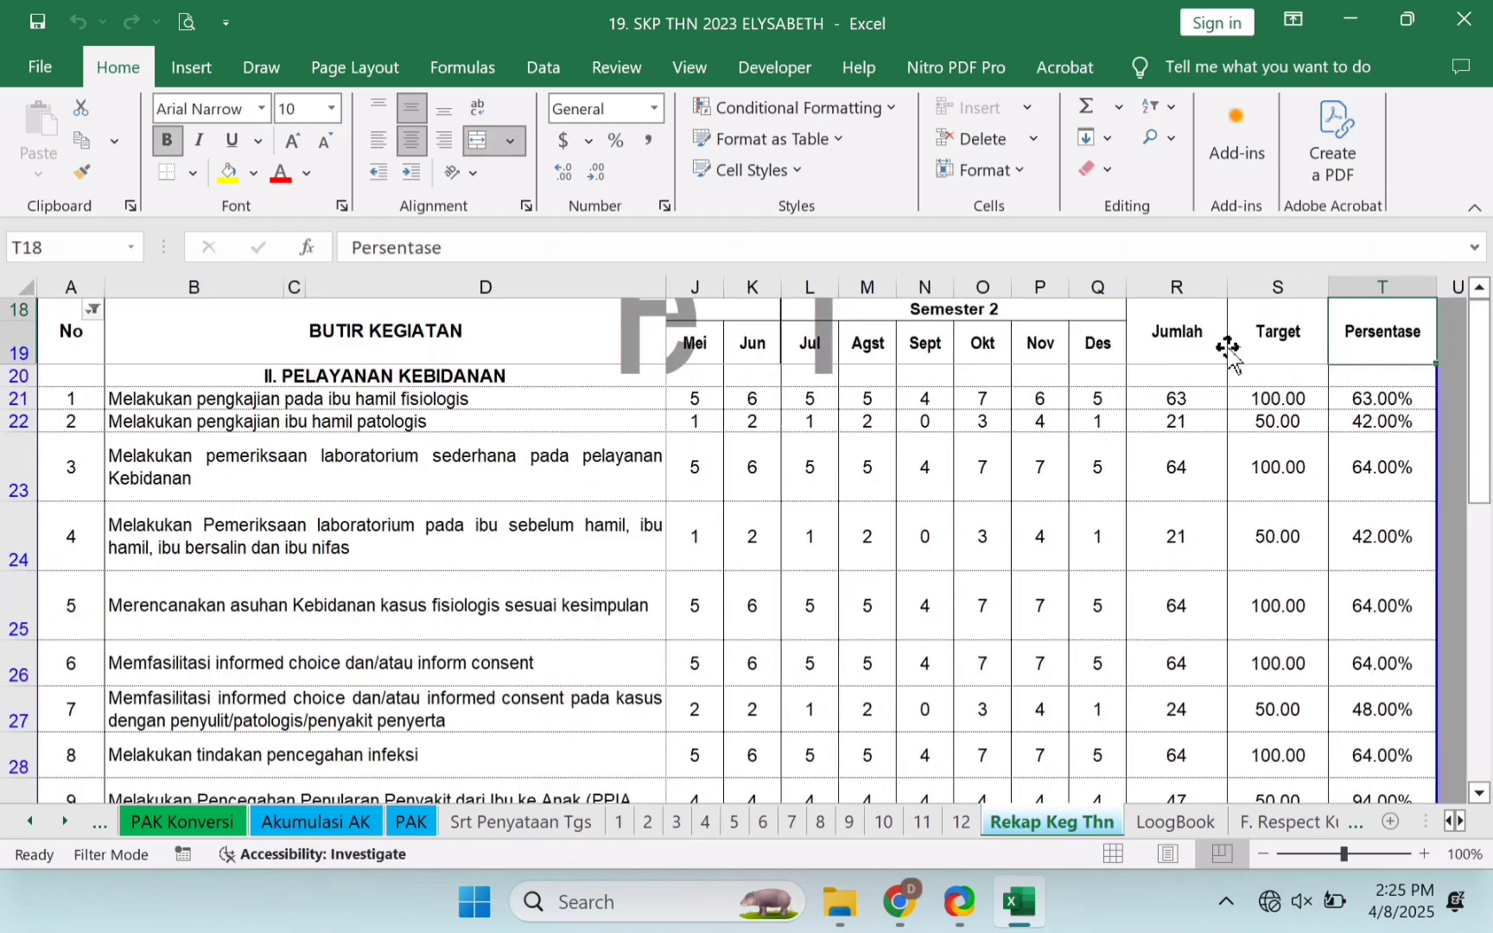
Examine the Persentase formulas and values of activities 1 to 5 on the Rekap Keg Thn sheet
key("Left")
key("Down")
key("Right")
key("Down")
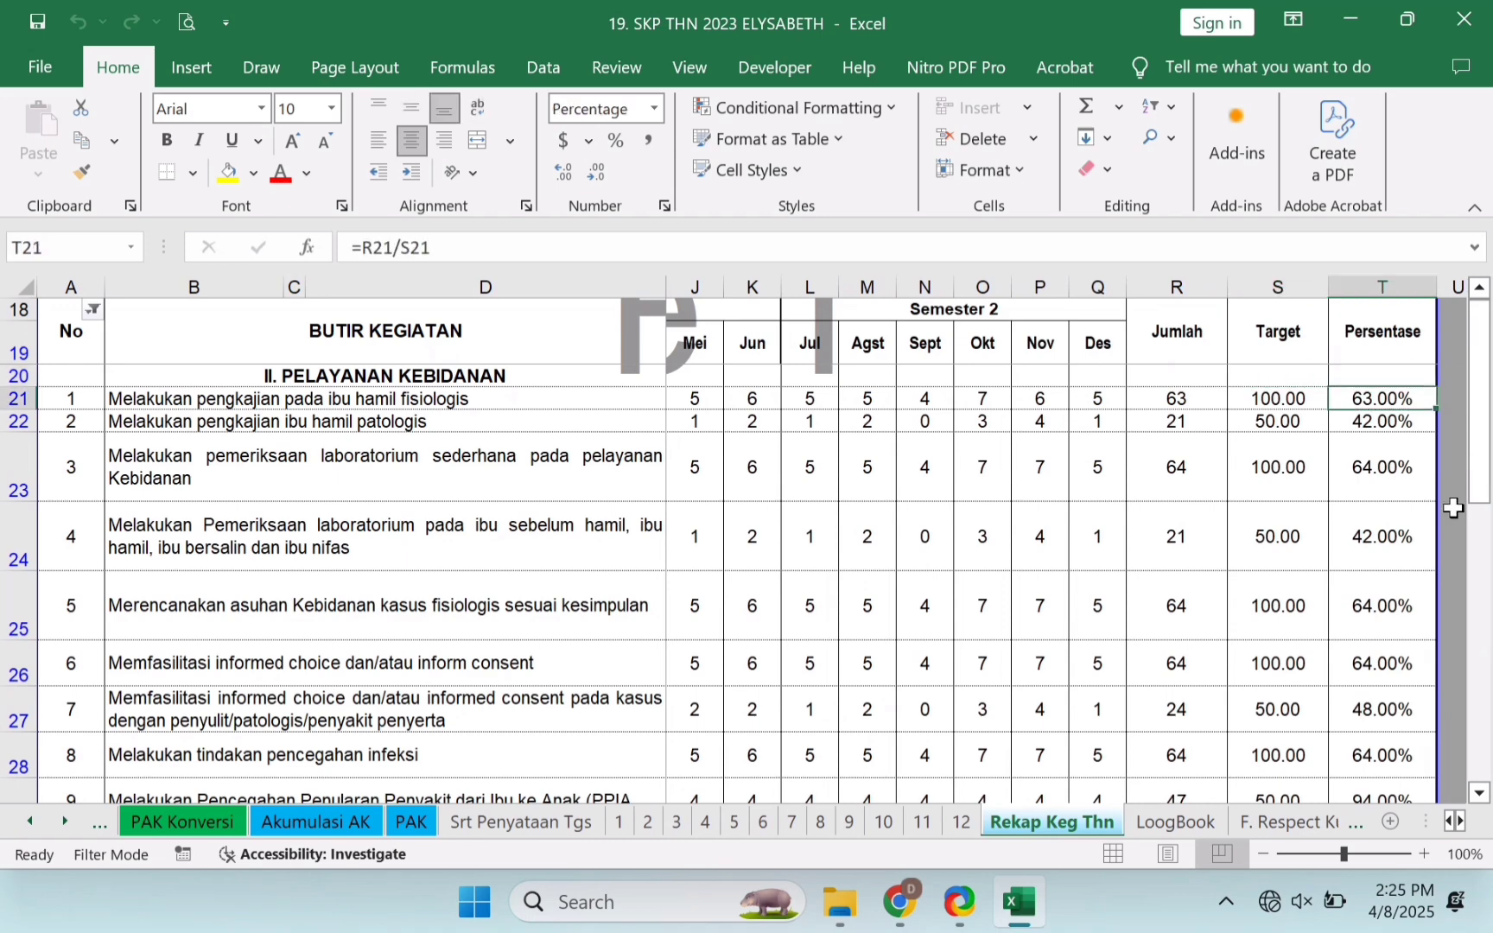
left_click(1411, 429)
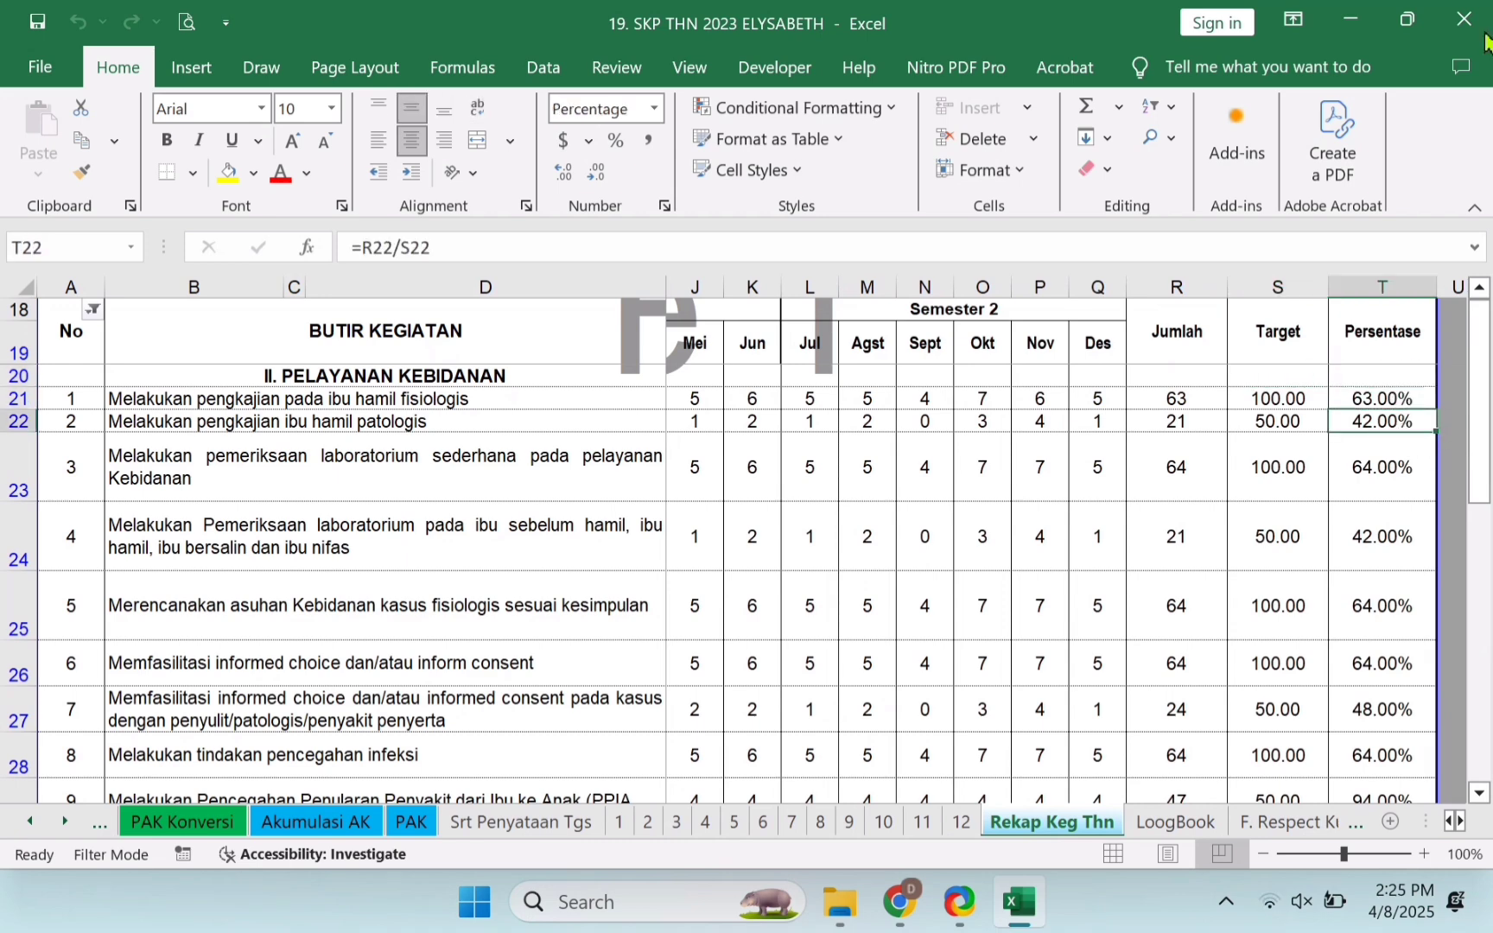
left_click(1392, 464)
key("Down")
key("Down")
key("Down")
key("Down")
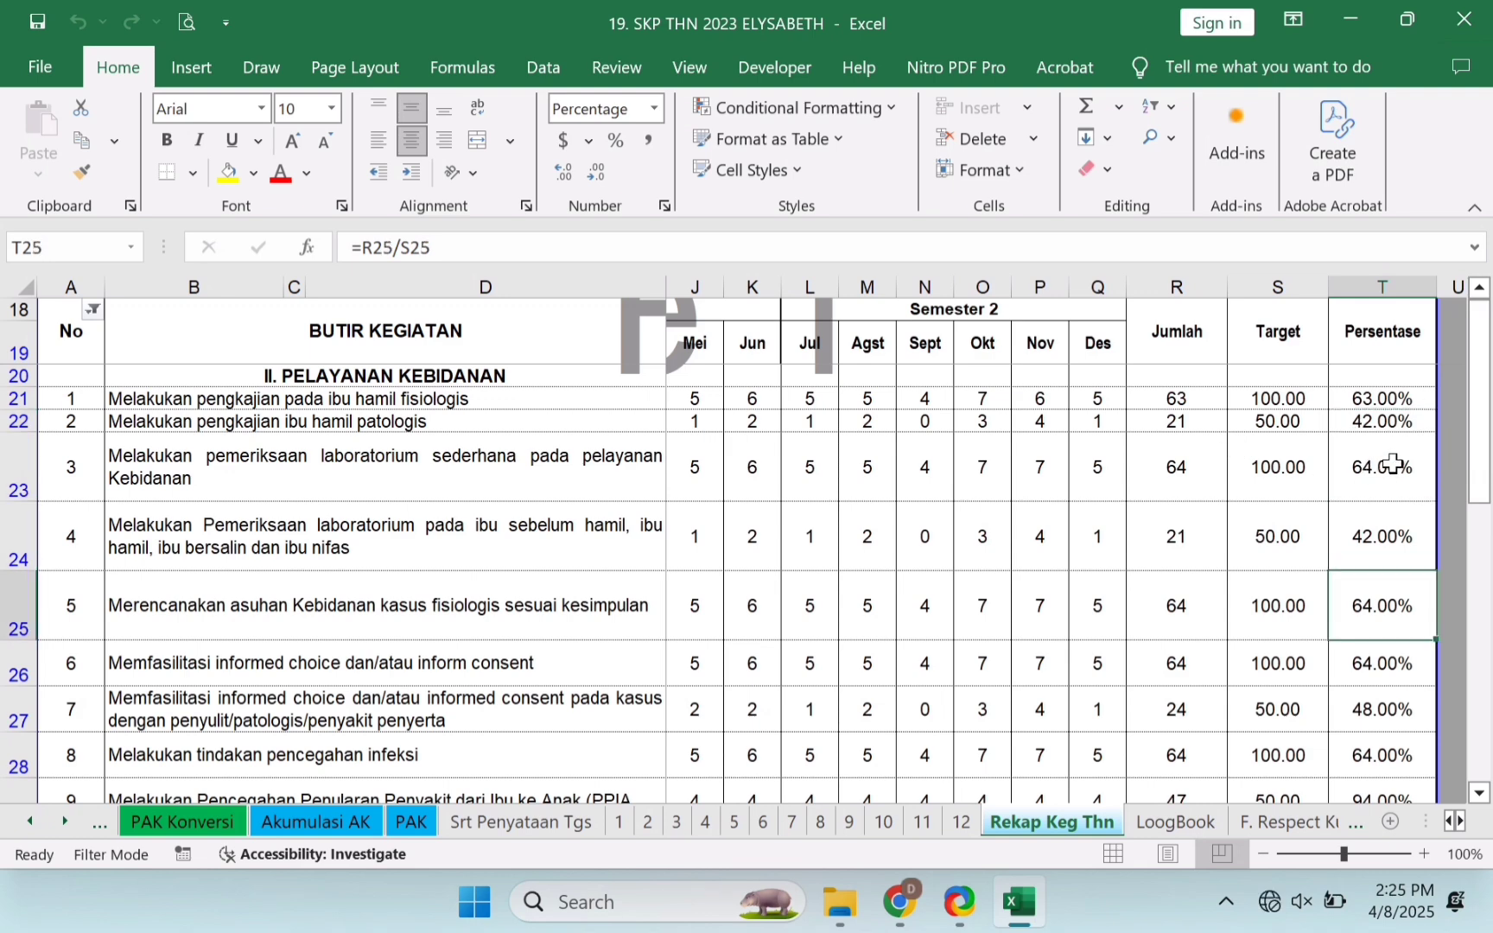
Select the Persentase cells of activities 1 to 4, range T21:T24, to examine them together
key("Up")
key("Up")
key("Up")
key("Up")
key("Up")
key("Up")
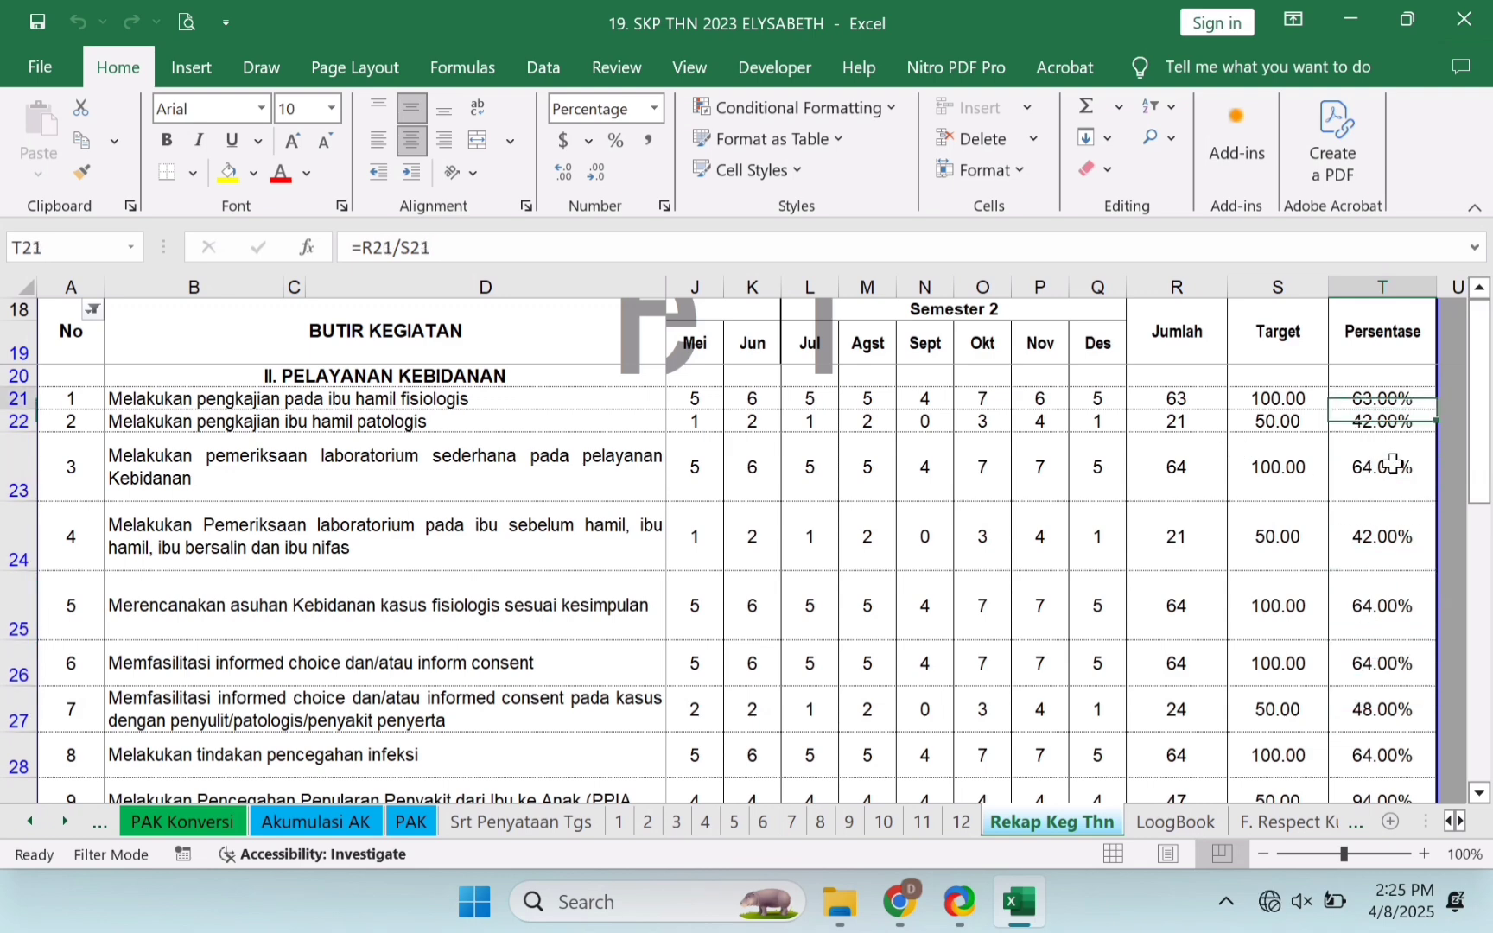
key("shift+Down")
key("shift+Down")
key("shift+Down")
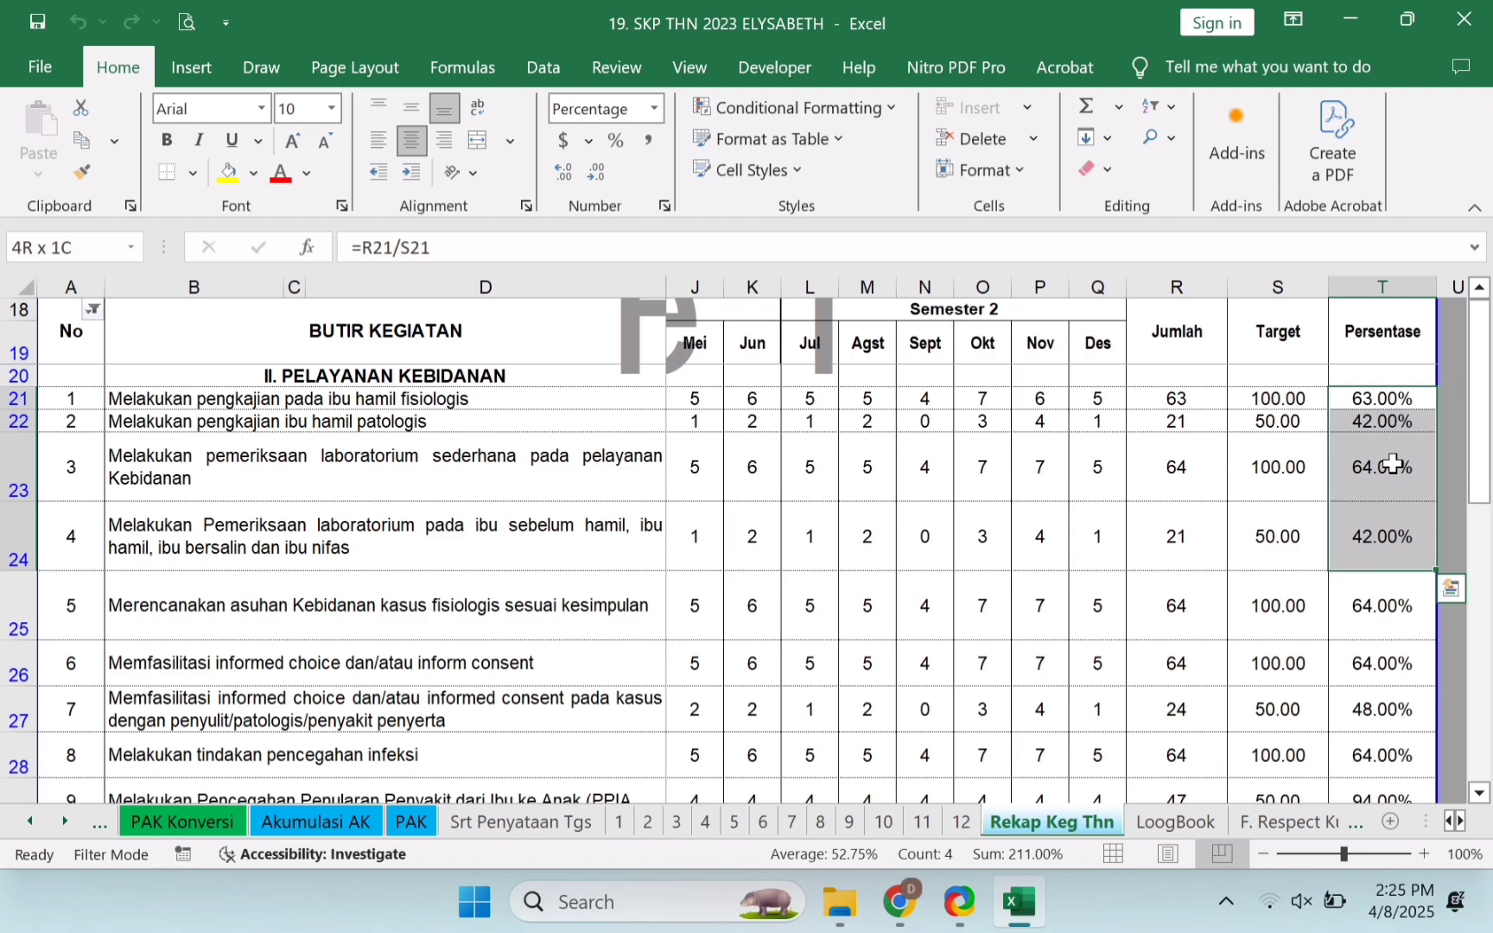
Examine the Persentase formulas of the activities further down the Rekap Keg Thn sheet, to activity 18 in row 38
key("Down")
key("Down")
key("Down")
key("Down")
key("Down")
key("Down")
key("Down")
key("Down")
key("Down")
key("Down")
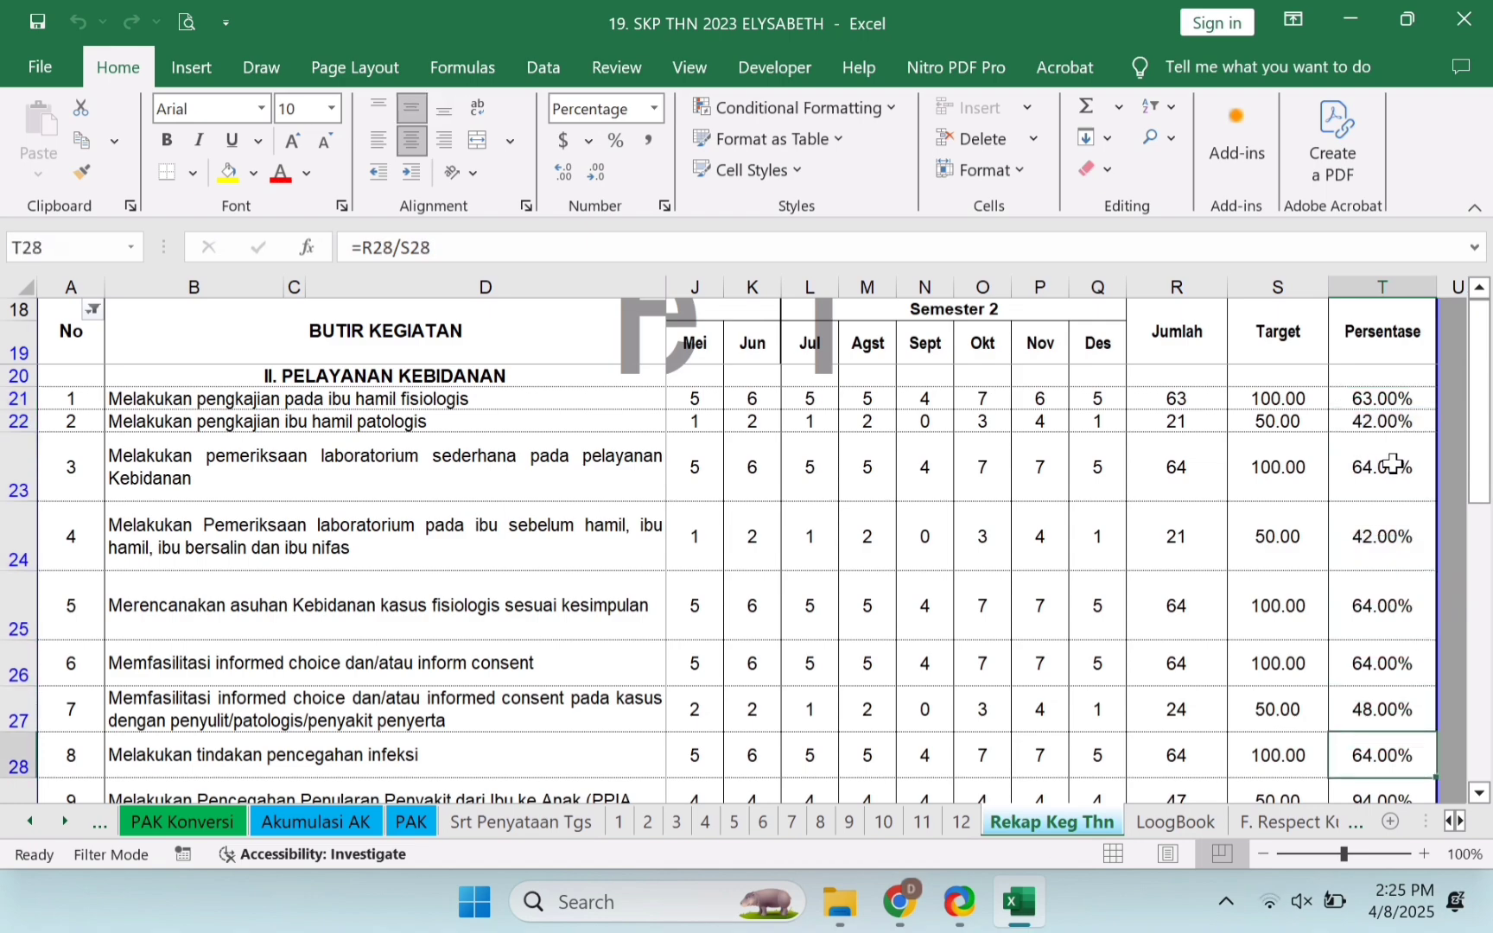
key("Down")
key("Down")
key("Down")
key("Down")
key("Down")
key("Down")
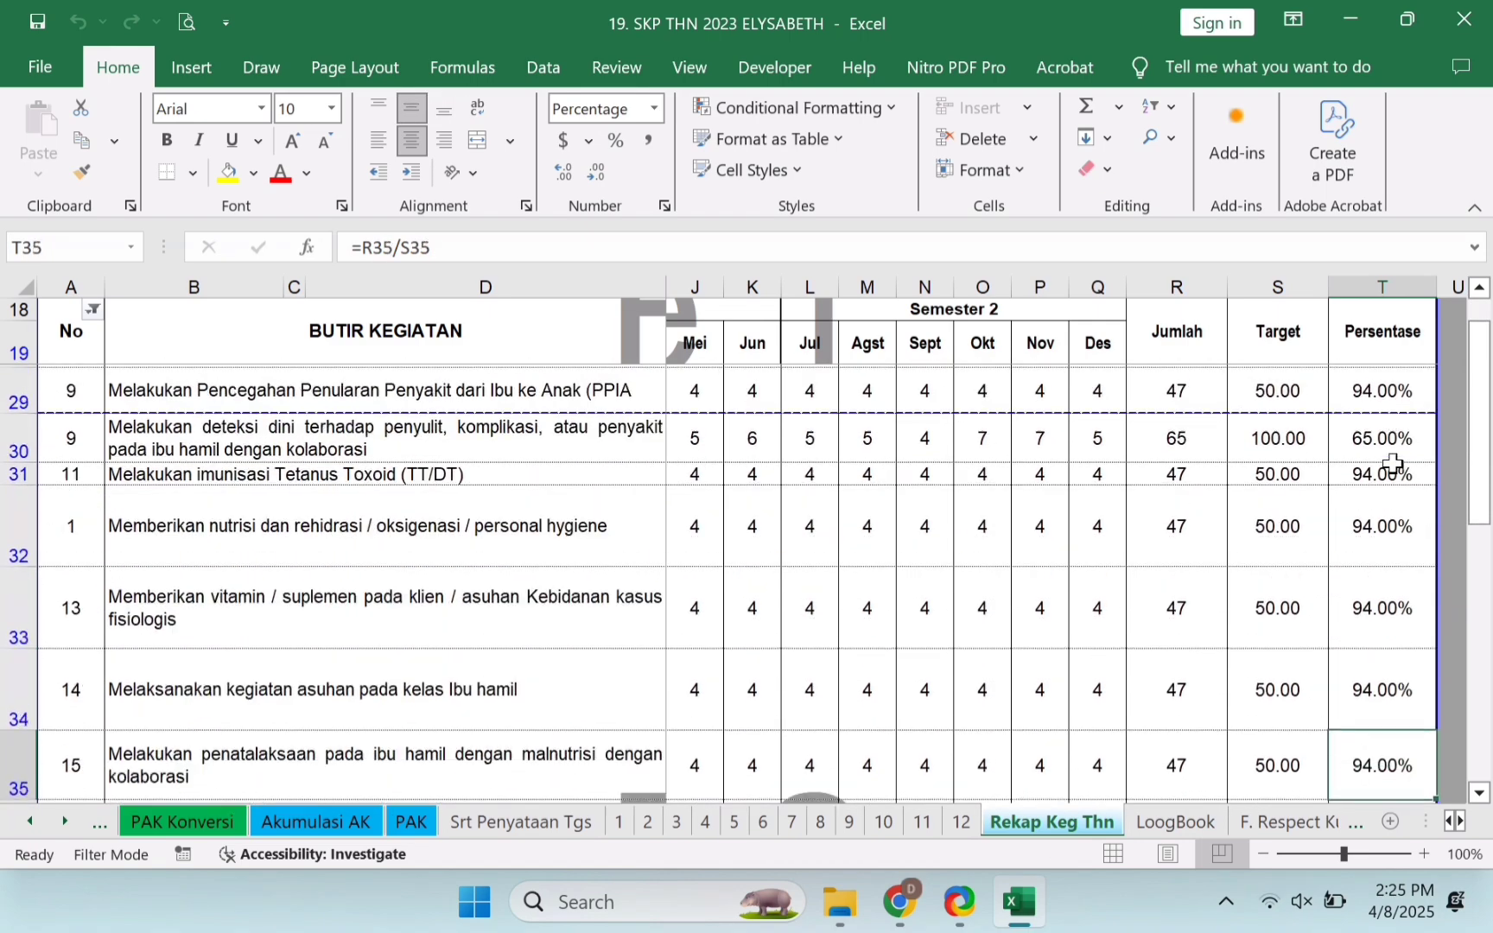
key("Down")
key("Down")
Select the Persentase cells from activity 13 down to row 48, range T33:T48, to examine them together
key("Up")
key("Up")
key("Up")
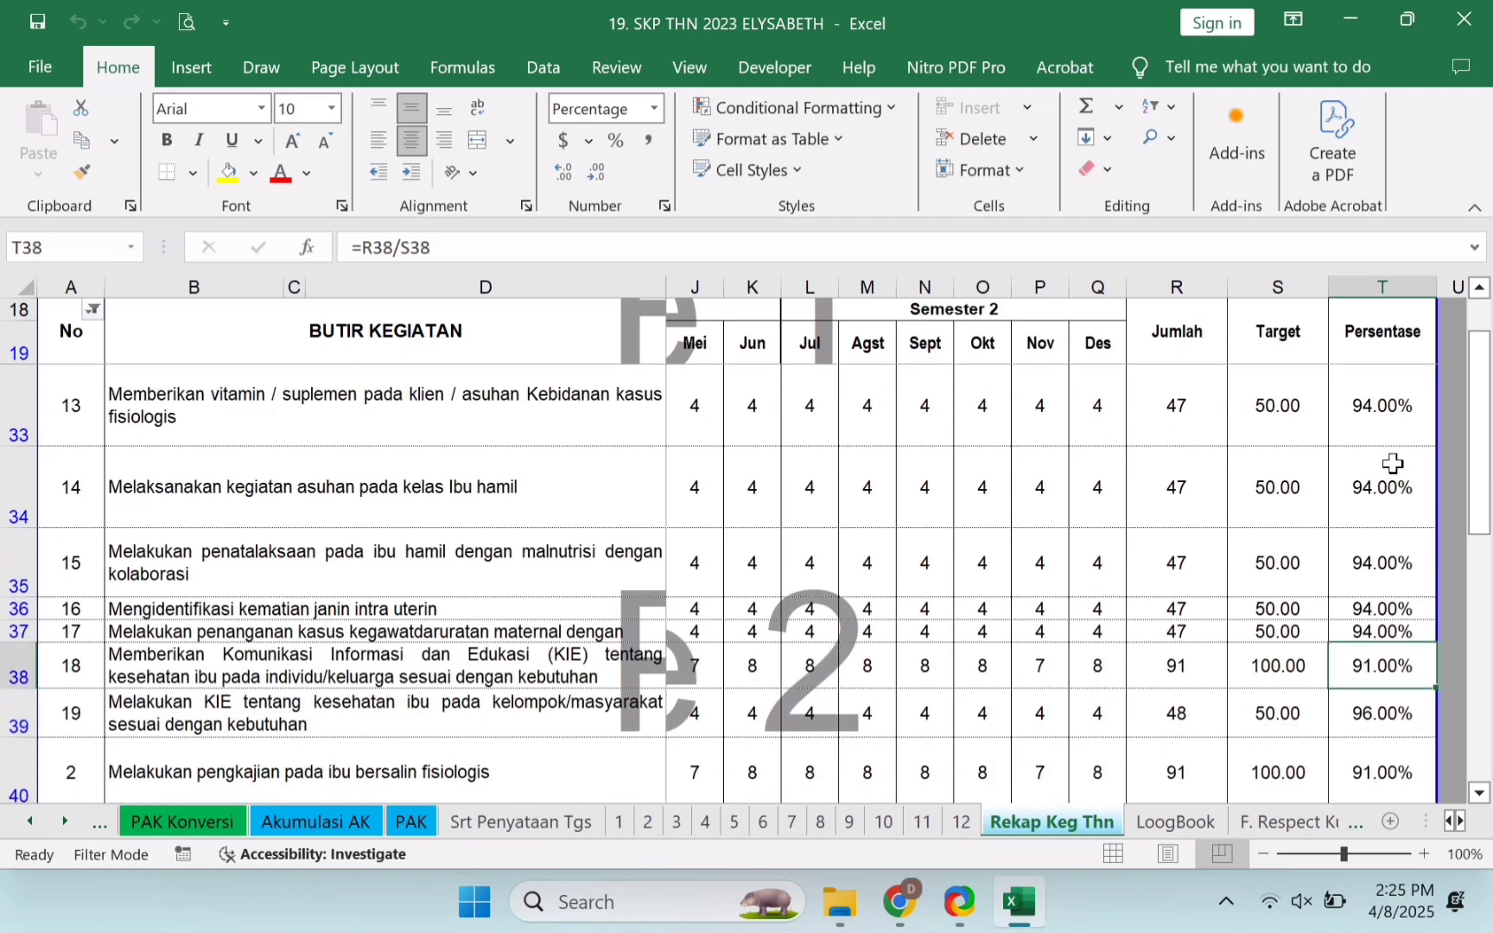
key("Up")
key("Up")
key("Up")
key("Up")
key("Down")
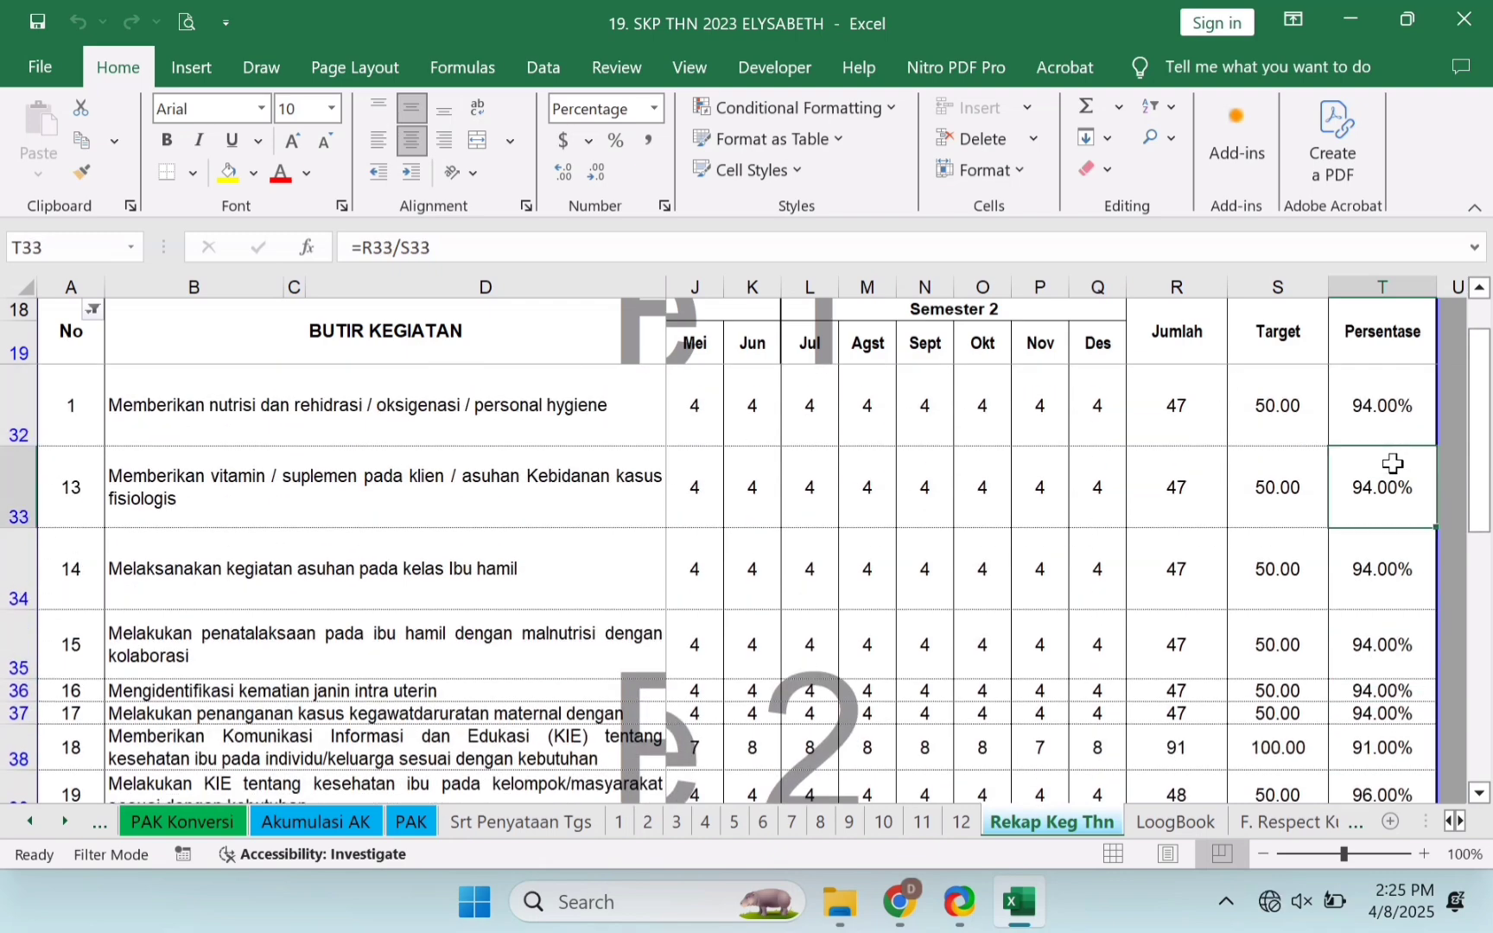
key("shift+Down")
key("shift+Down")
key("shift+Down")
key("shift+Down")
key("shift+Down")
key("shift+Down")
key("shift+Down")
key("shift+Down")
key("shift+Down")
key("shift+Down")
key("shift+Down")
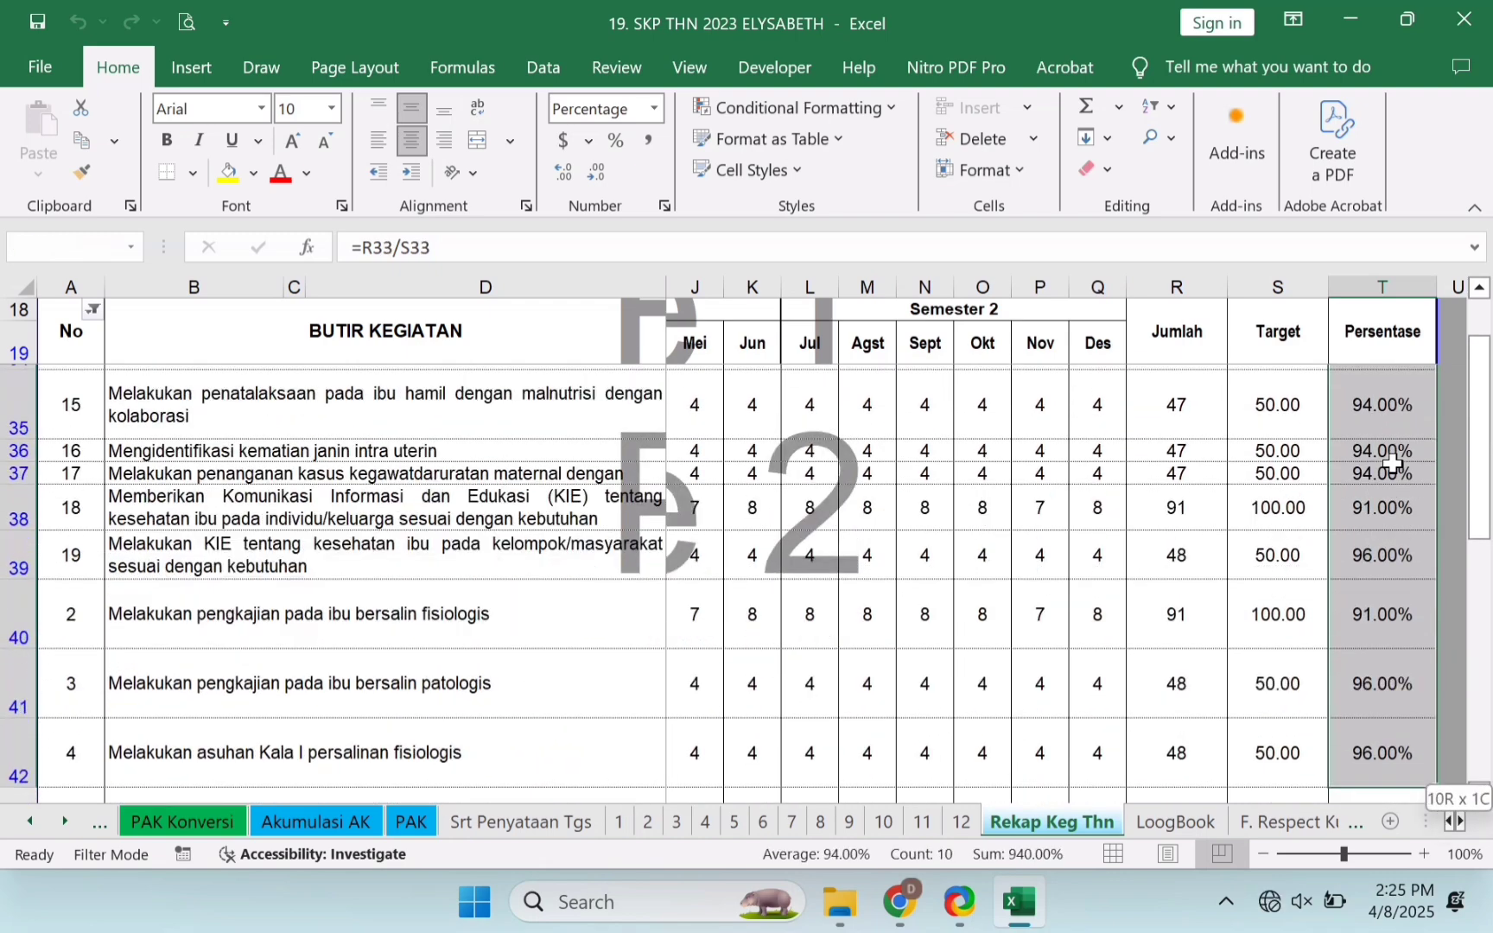
key("shift+Down")
key("shift+Down")
key("shift+Down")
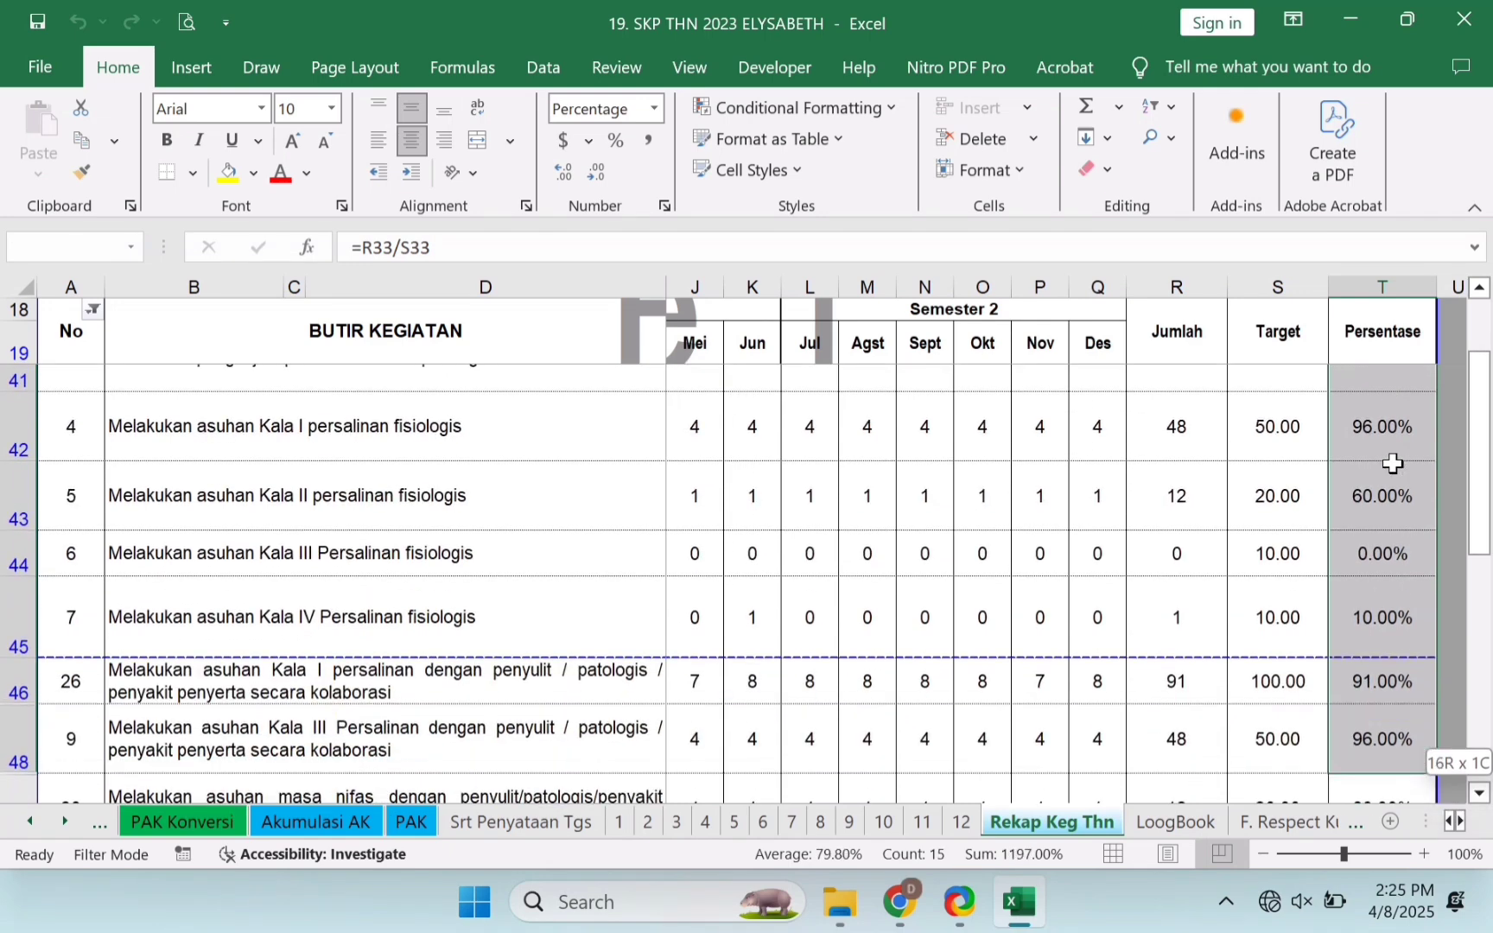
Review the Persentase values from row 30 back up to the II. Pelayanan Kebidanan heading row
key("Up")
key("Up")
key("Up")
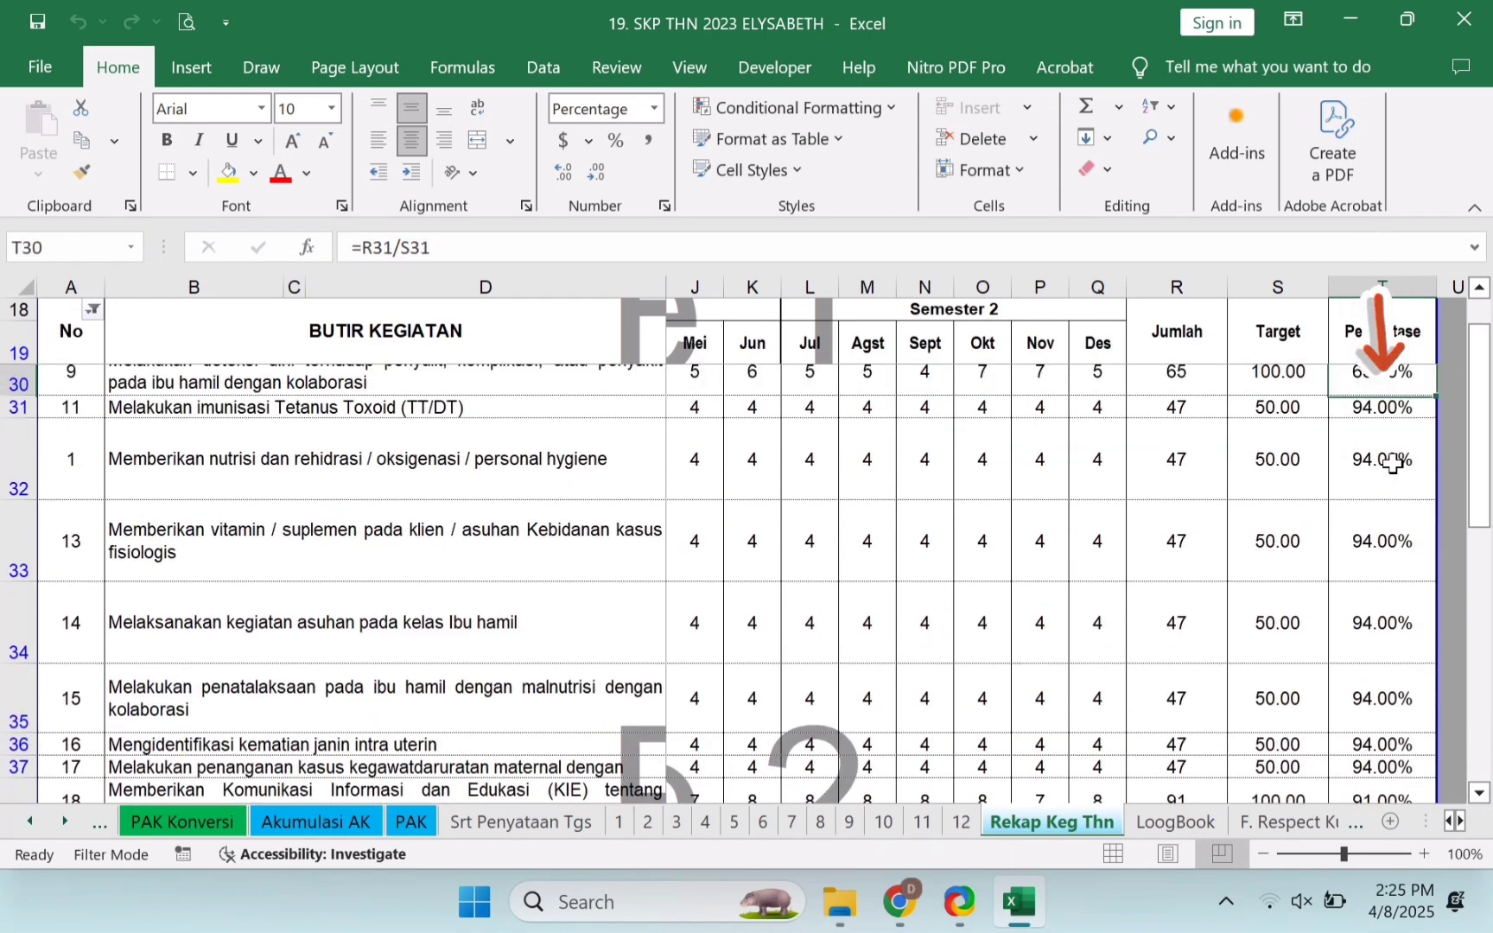
key("Up")
key("Up")
key("Up")
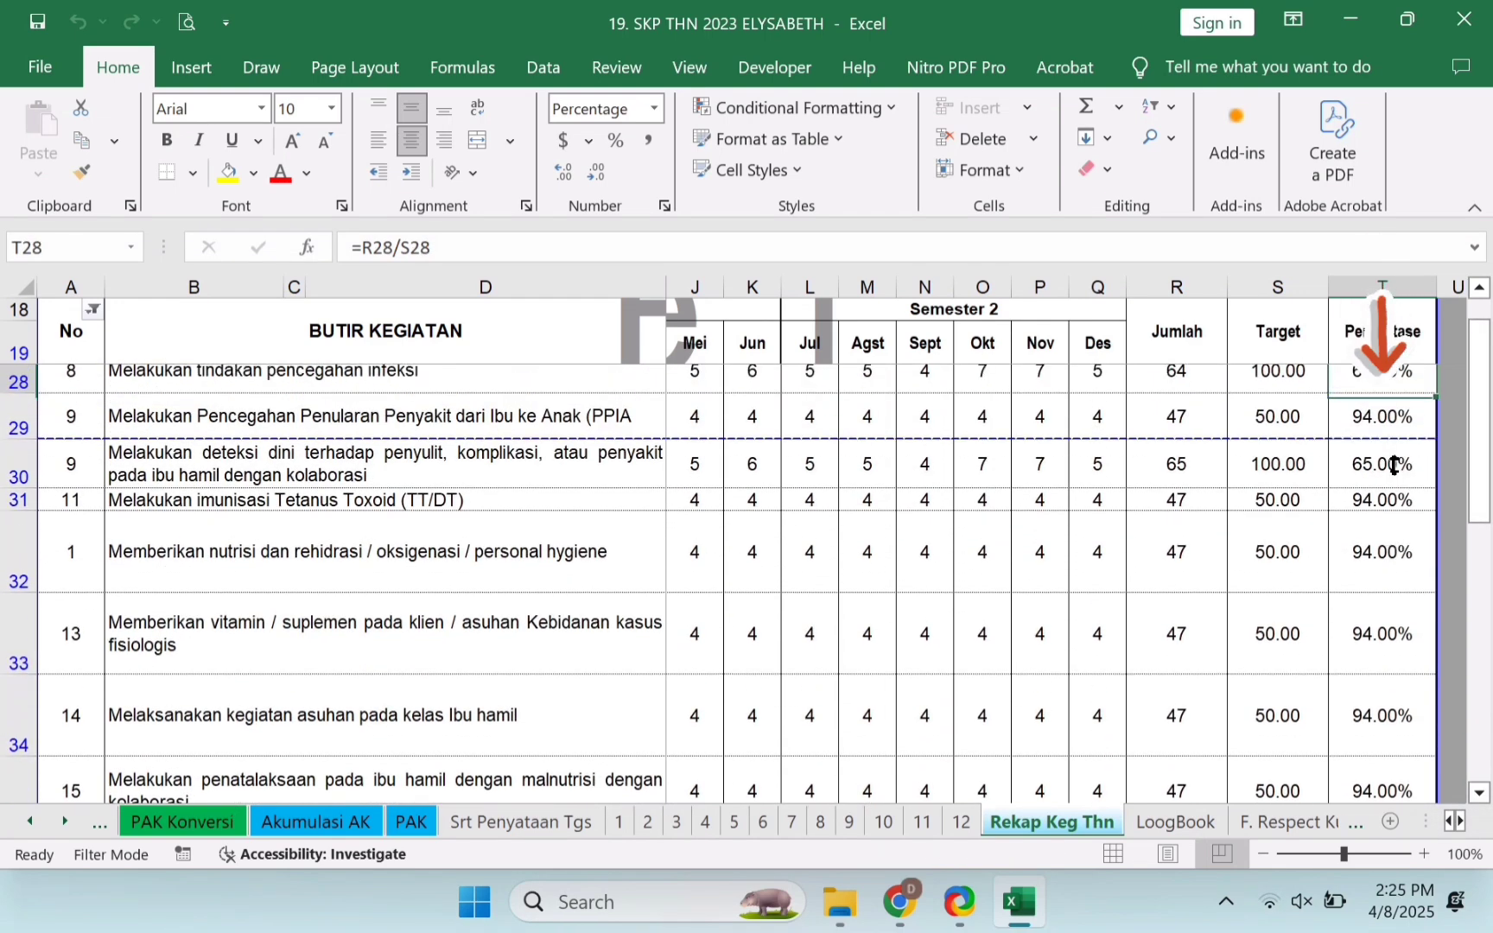
key("Up")
key("Up")
key("Up")
key("Up")
key("Up")
key("Up")
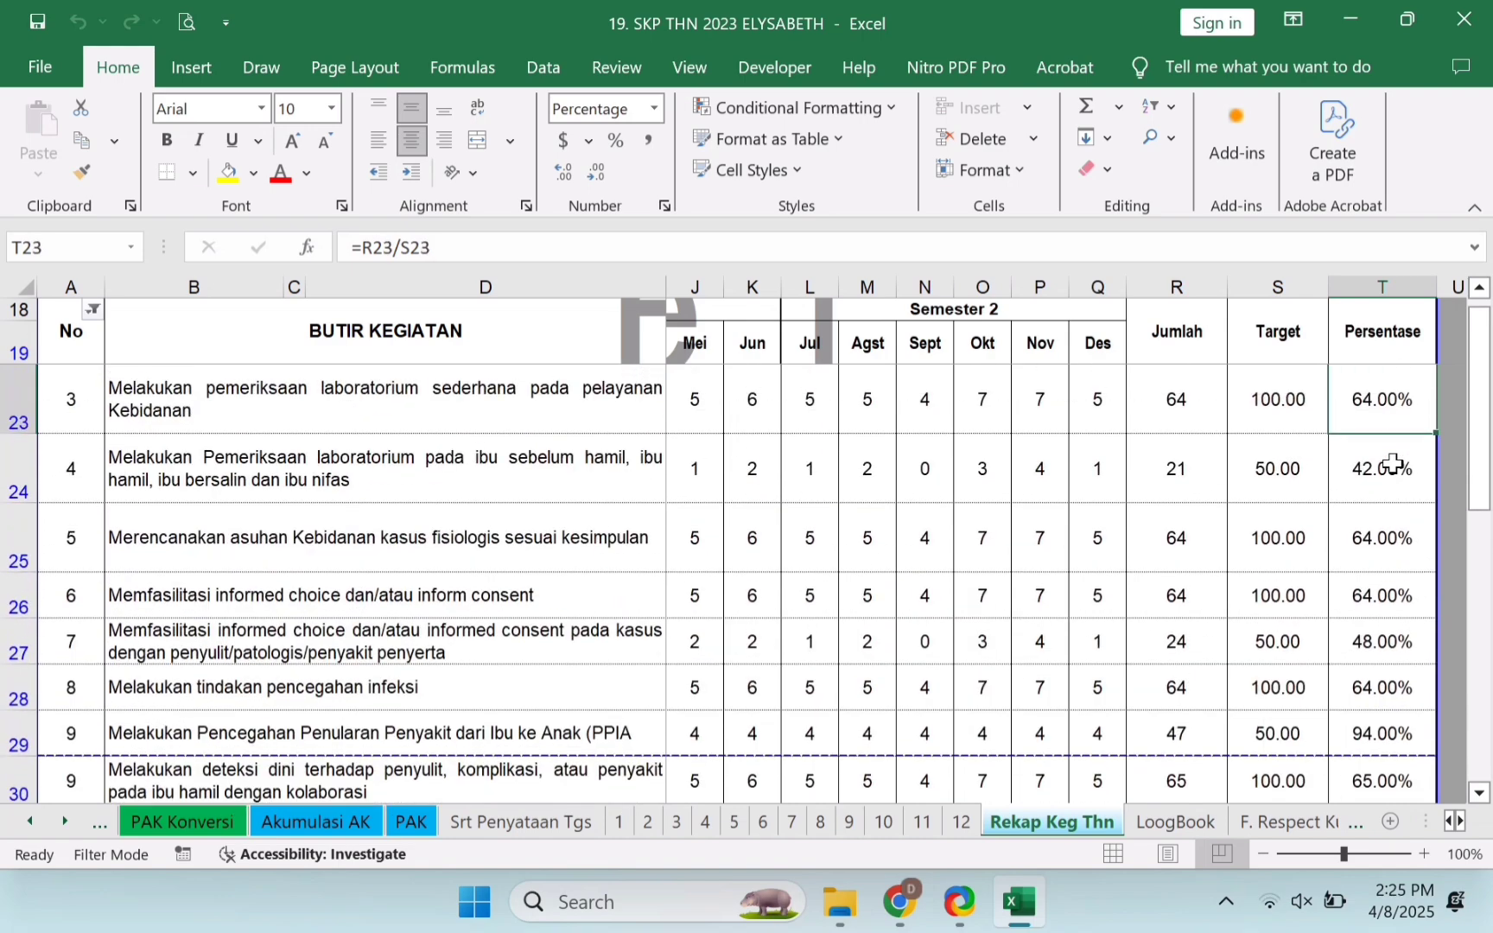
key("Up")
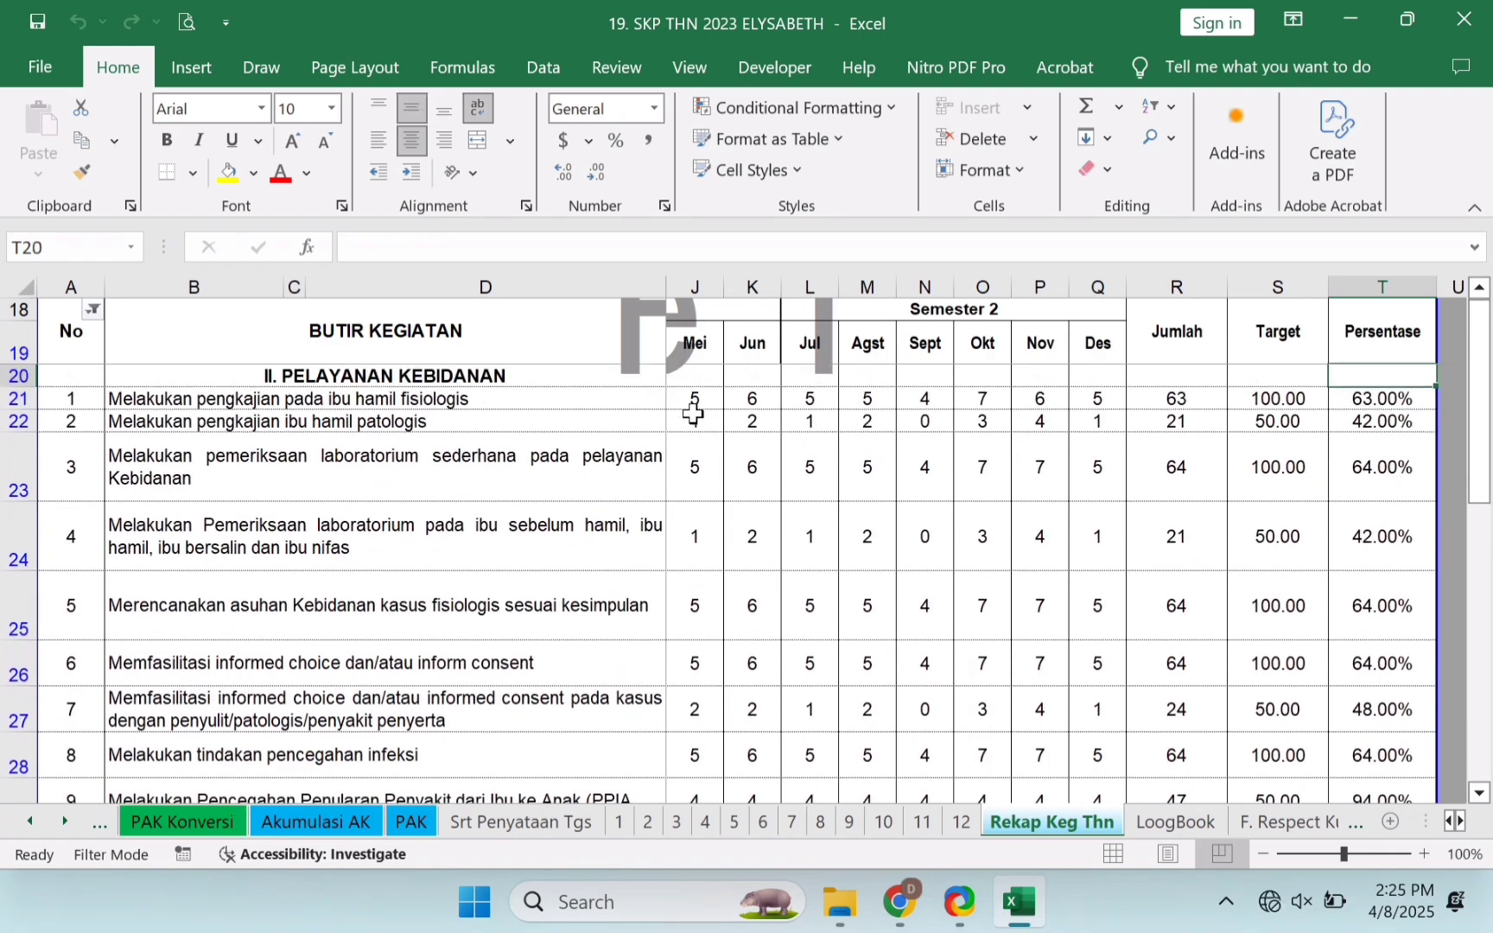
Examine the monthly realisation cells of activity 1 in row 21, including the Semester 1 columns from January to June
left_click(695, 400)
key("Left")
key("Left")
key("Left")
key("Left")
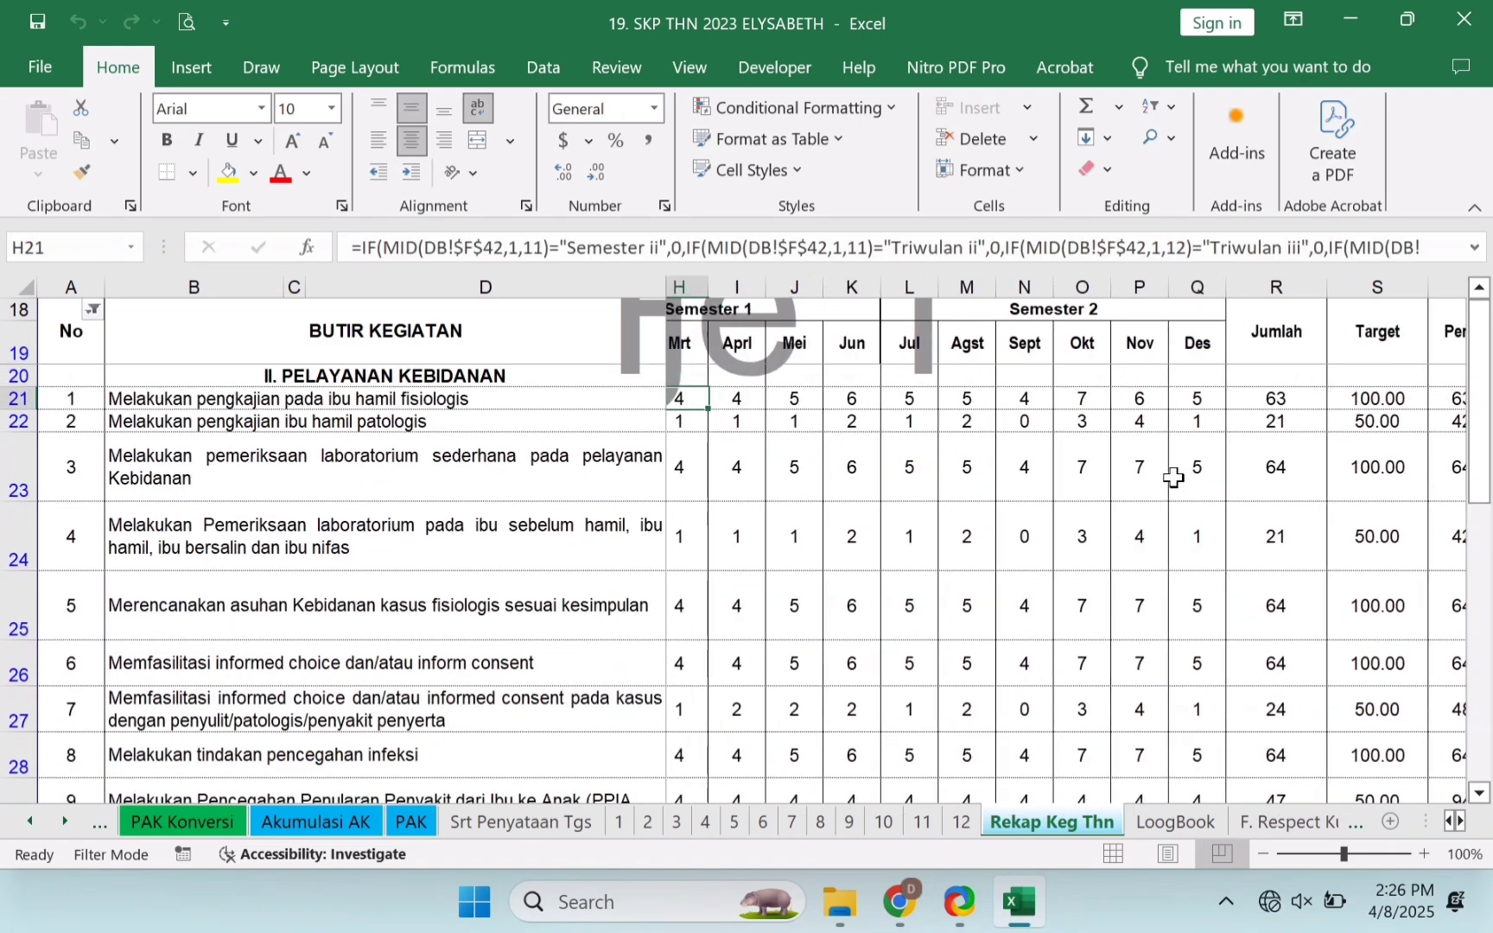
key("Right")
key("Right")
key("Right")
key("Right")
key("Right")
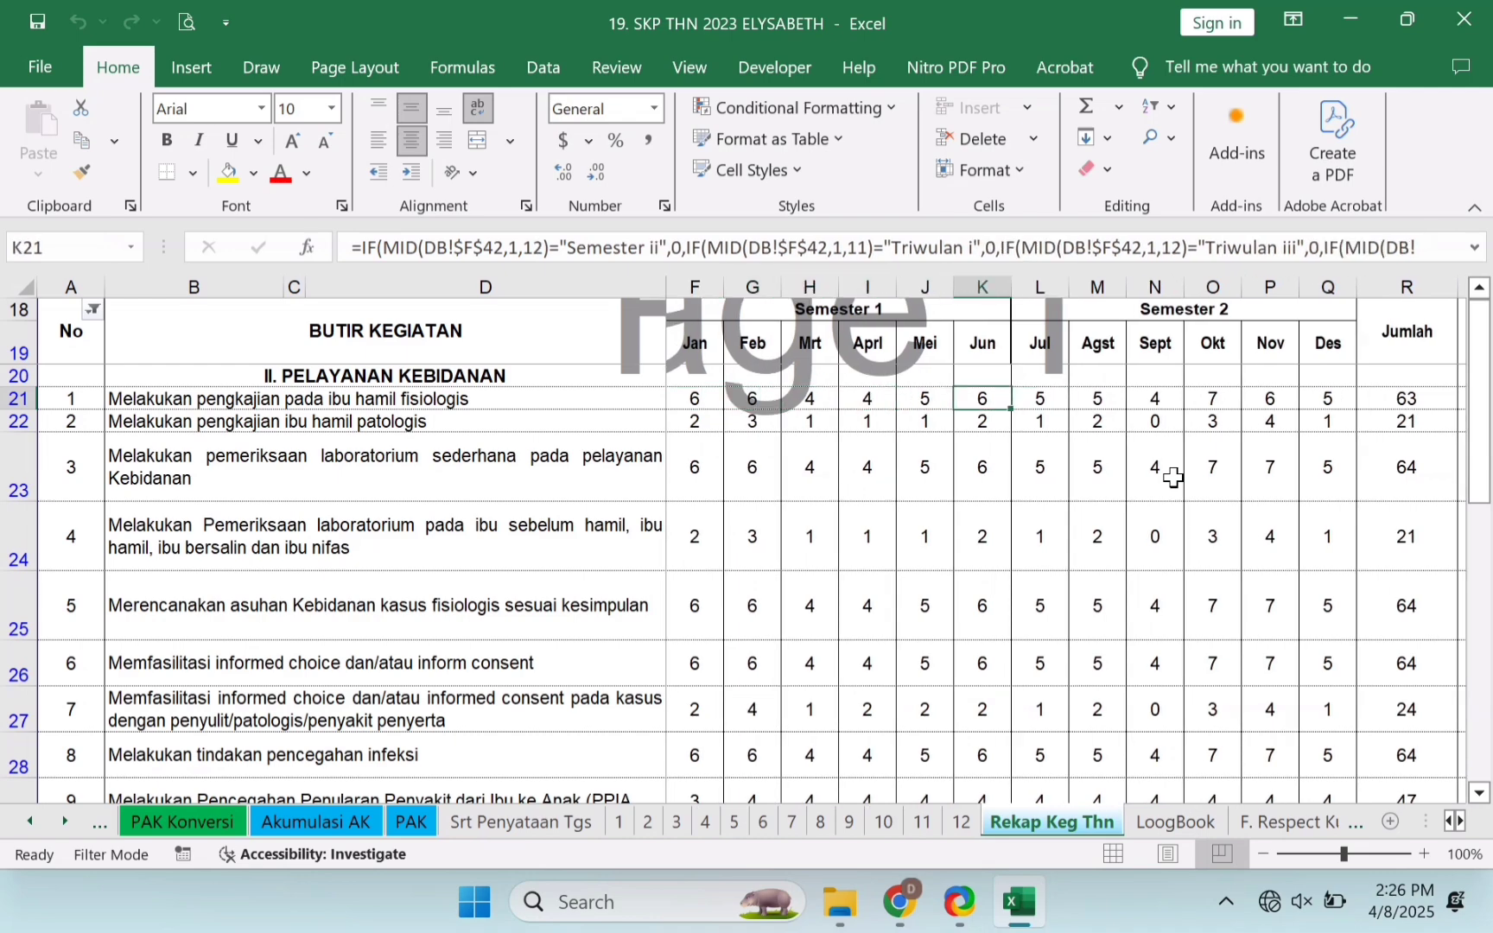
Open the January sheet named 1 and go to the number cell of activity 1, A9
left_click(618, 825)
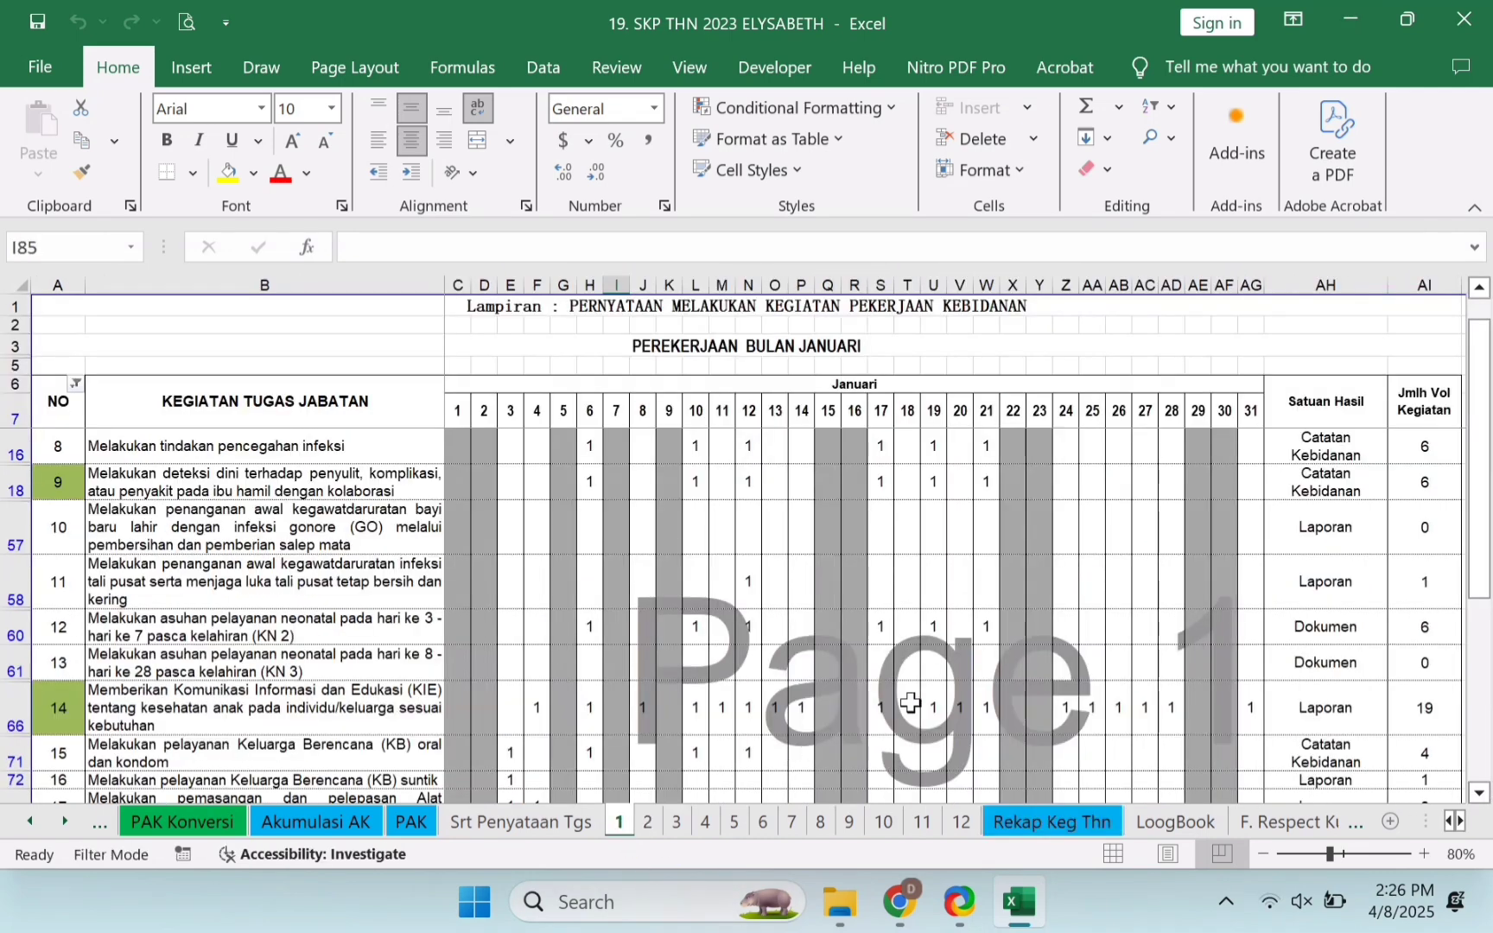
left_click(60, 413)
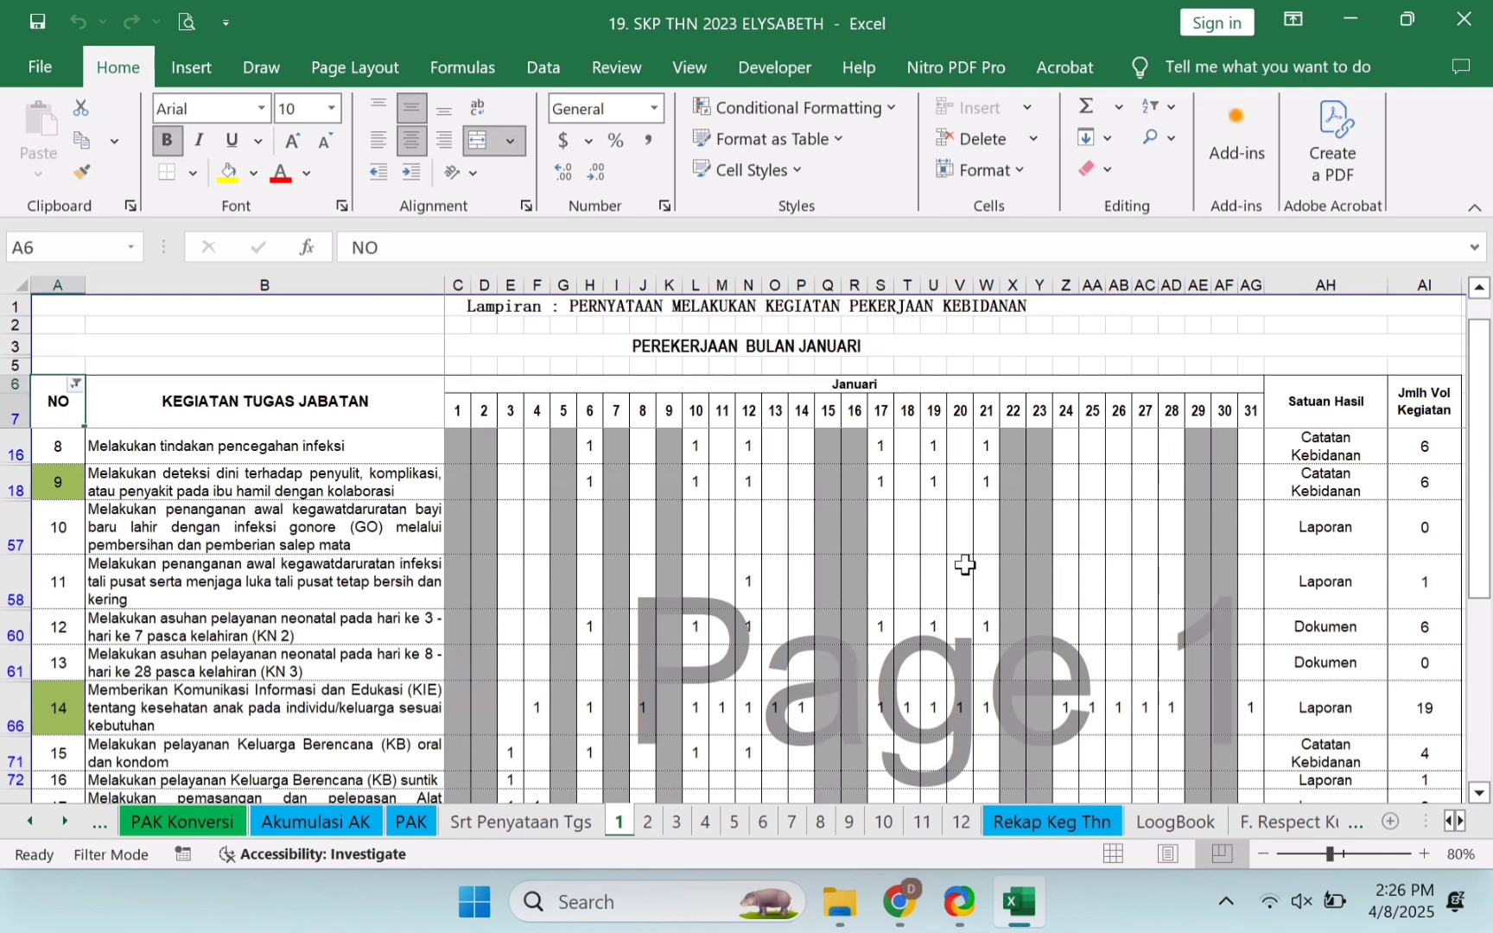
key("Down")
key("Down")
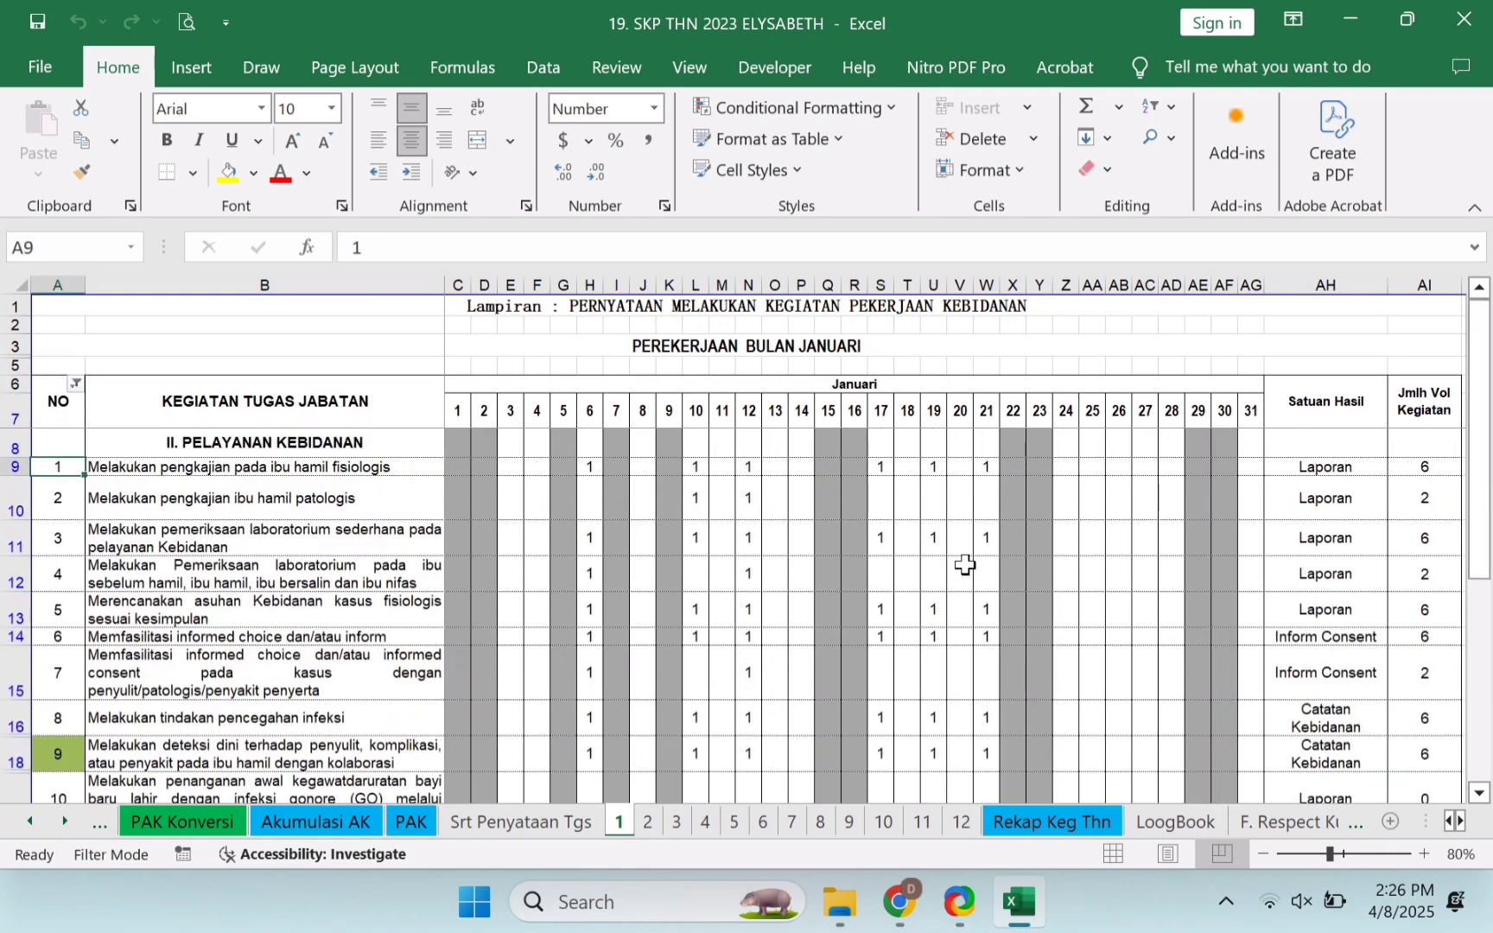
Check the activity numbers in the January sheet's NO column from activity 2 down to activity 11
left_click(66, 503)
left_click(66, 552)
left_click(58, 574)
left_click(60, 670)
left_click(65, 733)
left_click(59, 754)
left_click(68, 678)
key("Down")
key("Down")
key("Down")
key("Down")
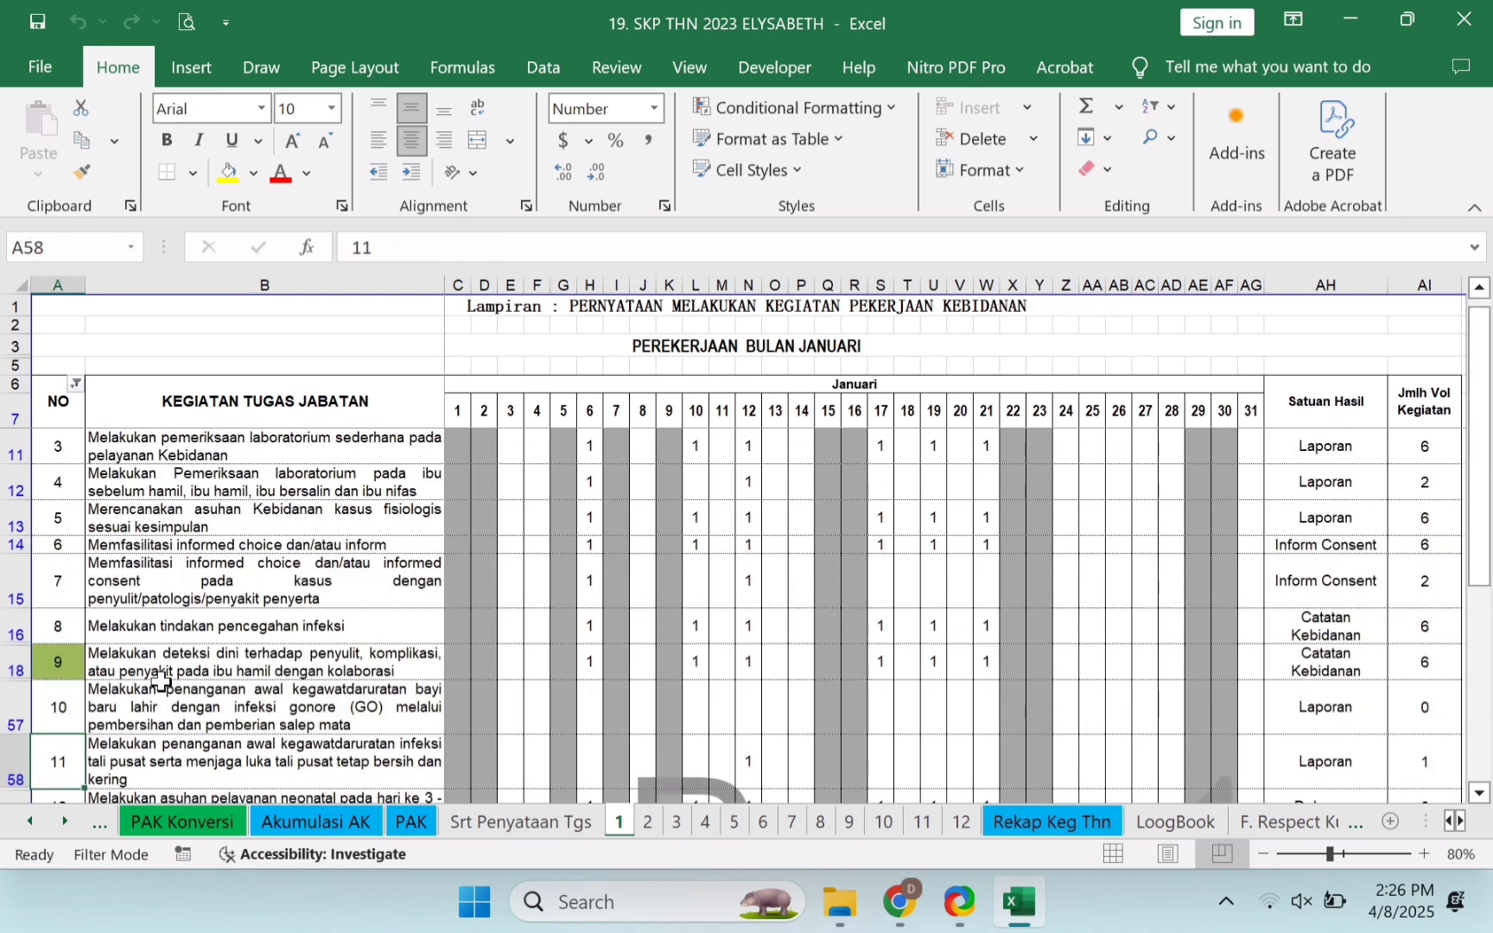
Compare the NO cell contents of activities 9, 10 and 11, and select the whole NO column
key("Up")
key("Up")
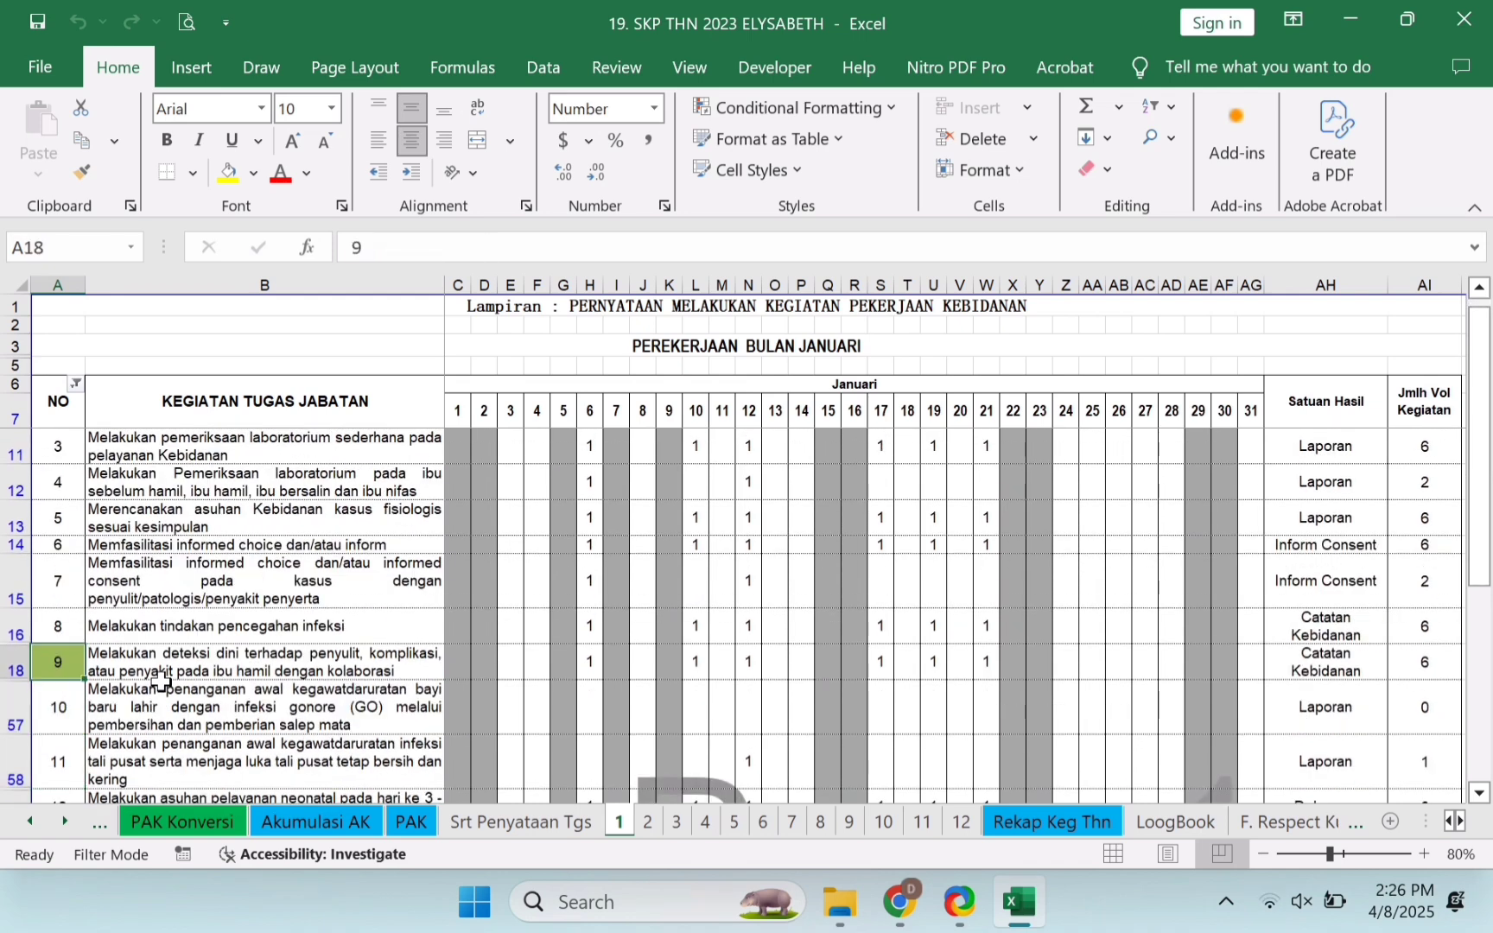
key("Down")
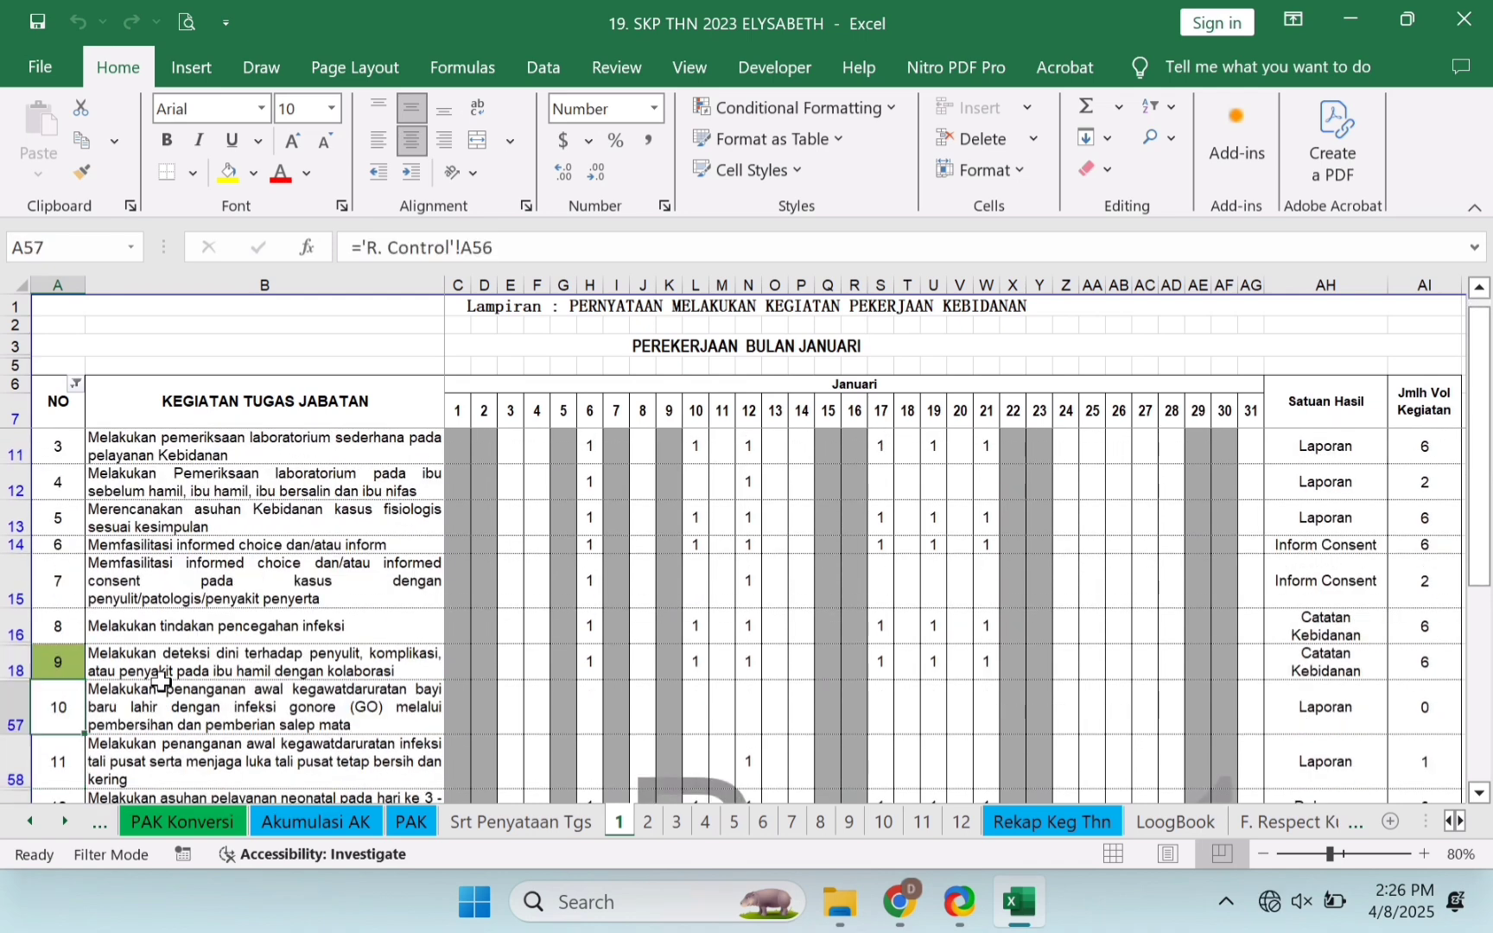
key("Down")
key("Down")
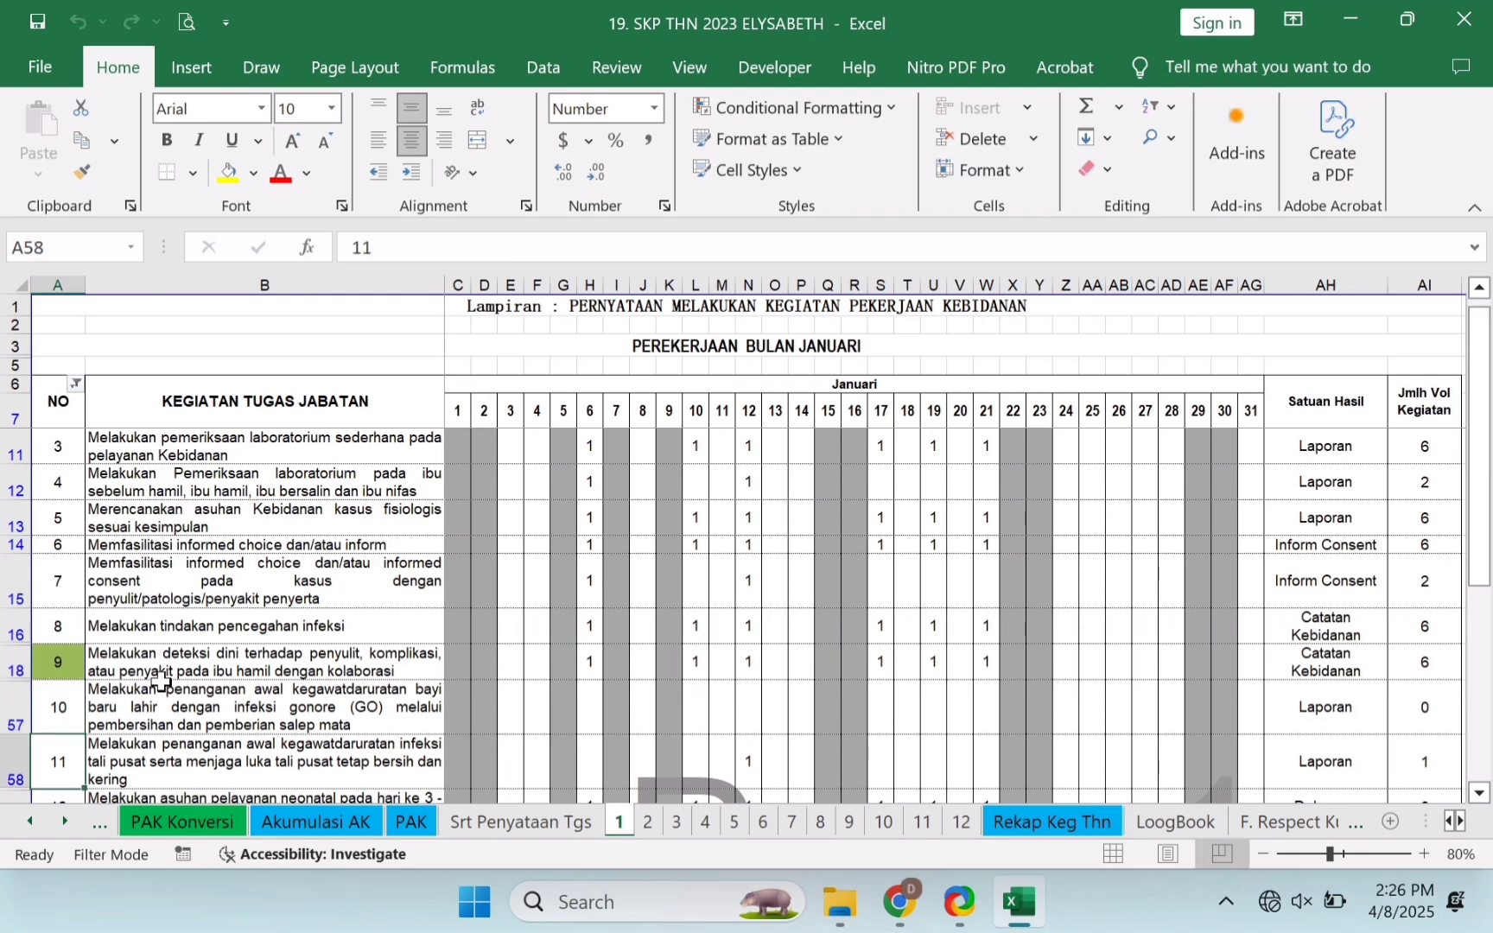
key("Up")
key("Up")
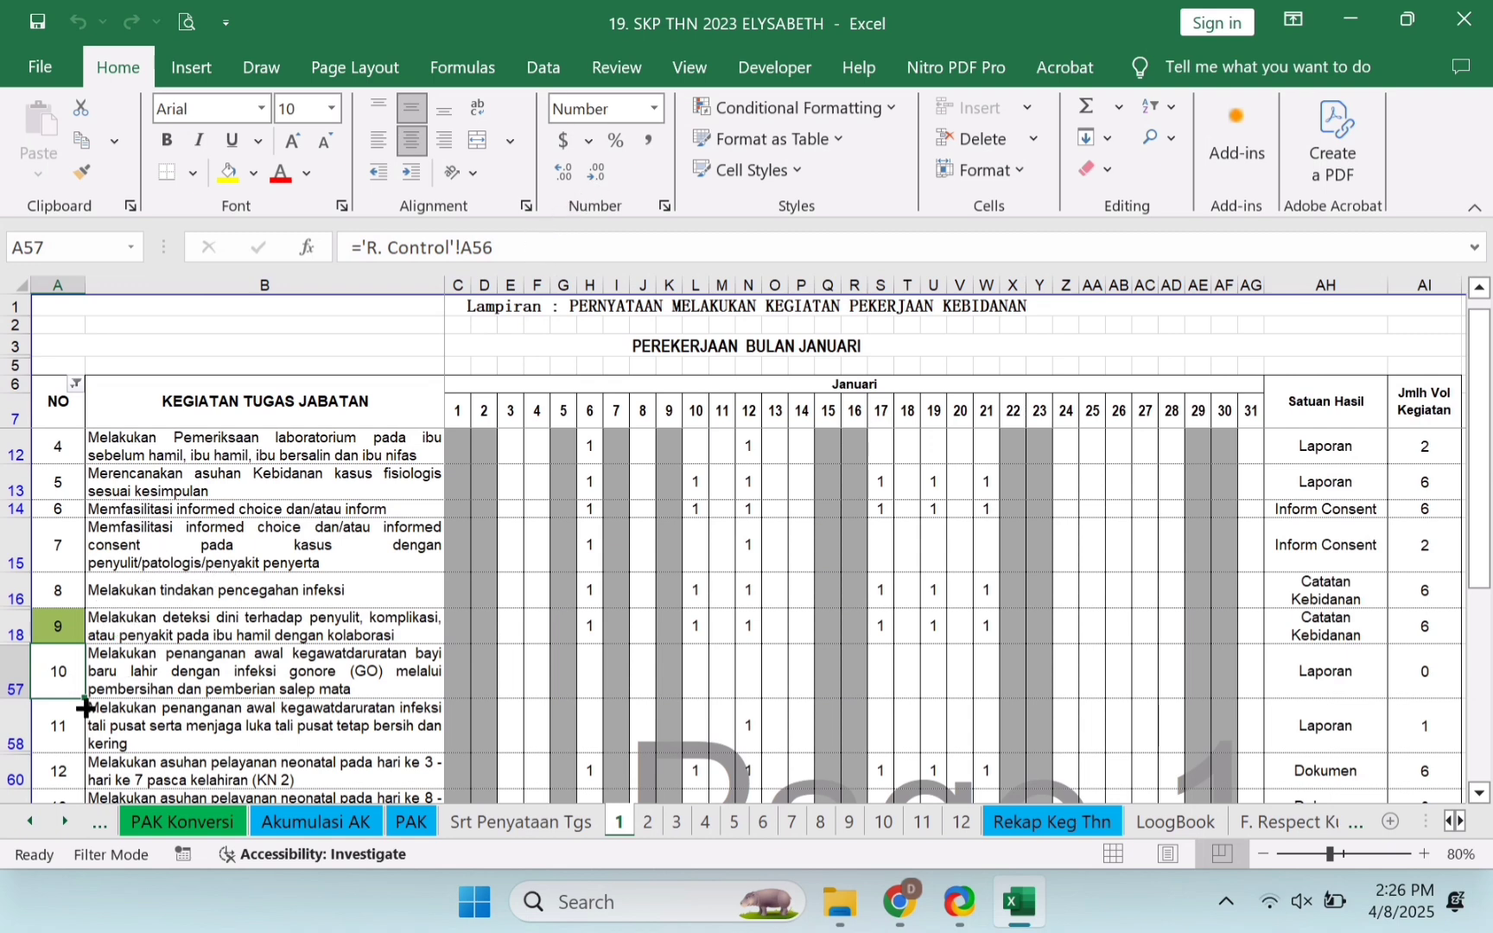
left_click(65, 281)
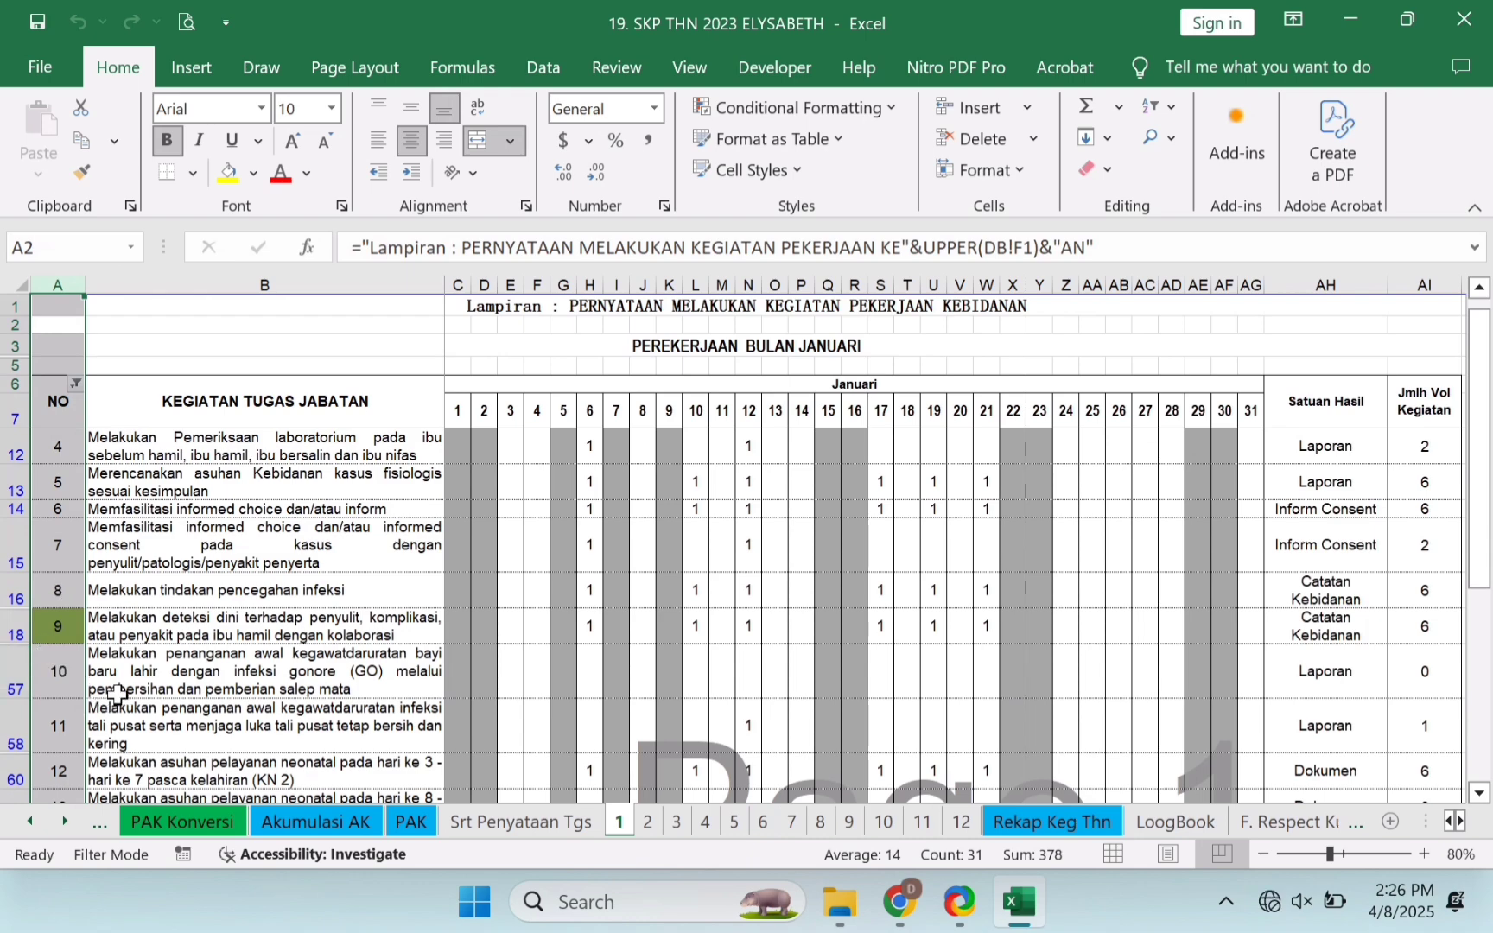
Select the daily entry cells for 1 to 31 January across all activities, range C8:AG186
left_click_drag(458, 451, 1253, 743)
left_click_drag(1485, 665, 1486, 484)
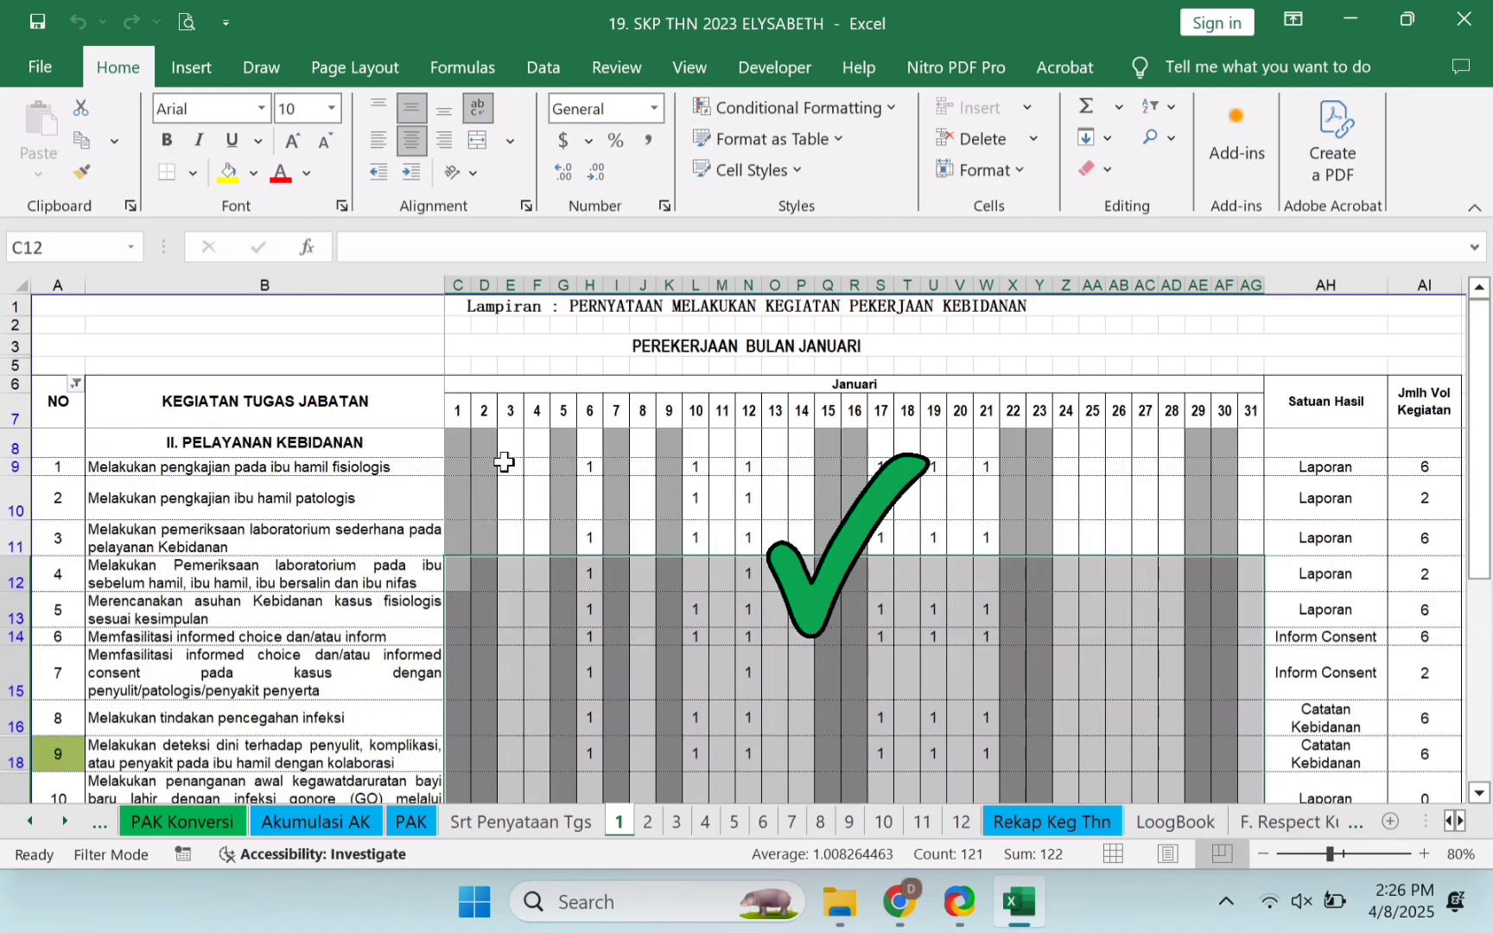
left_click_drag(470, 444, 1245, 733)
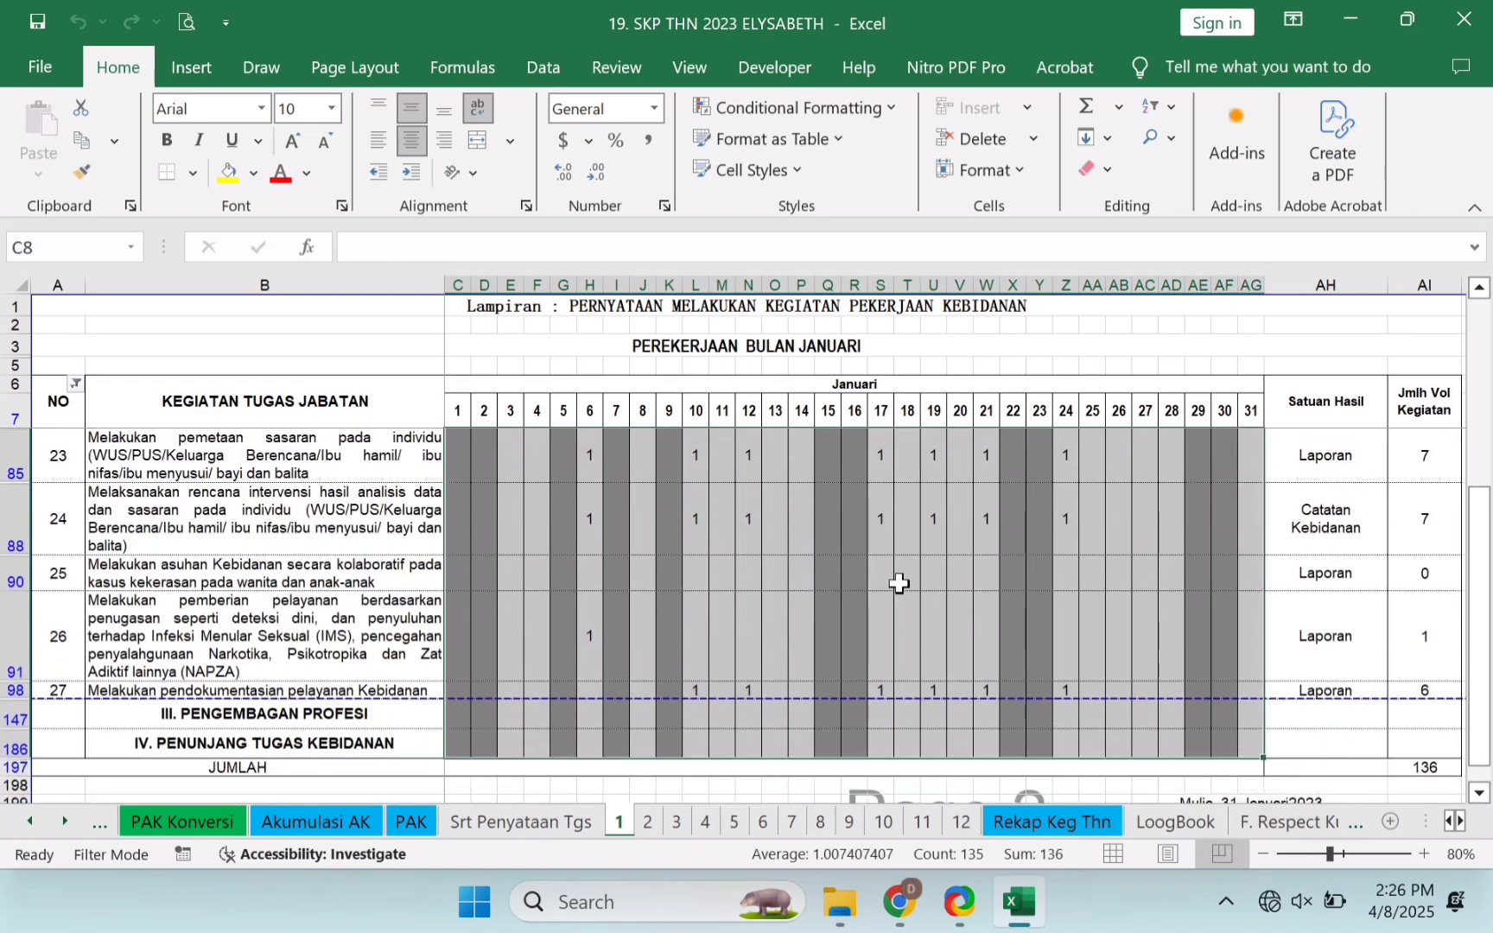
left_click_drag(1479, 678, 1479, 346)
Compare the NO cell contents of activities 1, 2, 9 and 10 on the January sheet
left_click(59, 497)
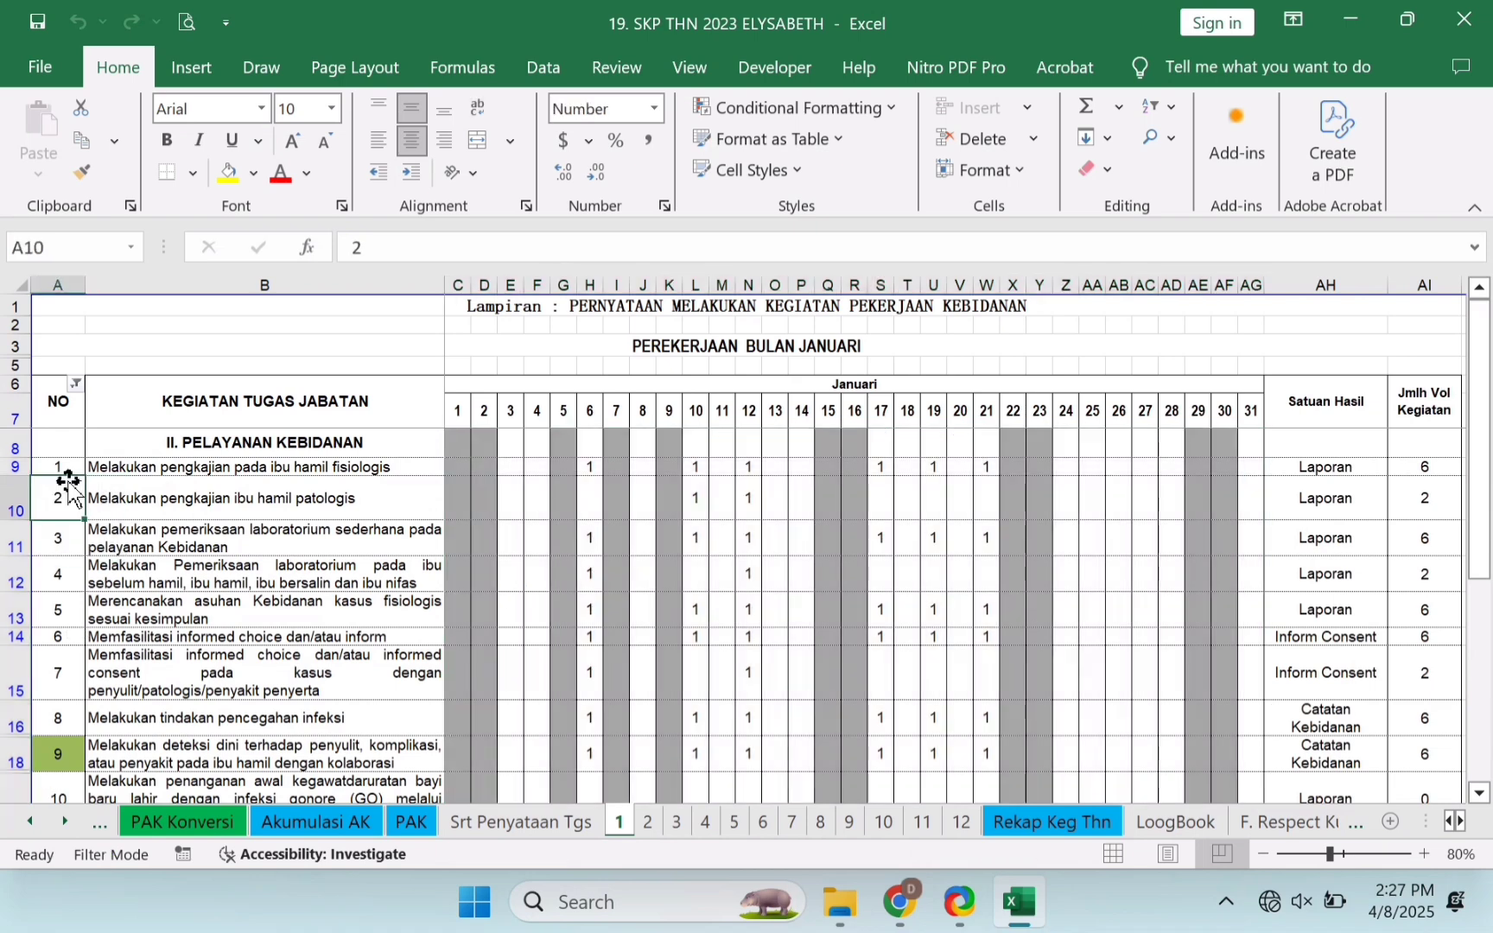
left_click(60, 466)
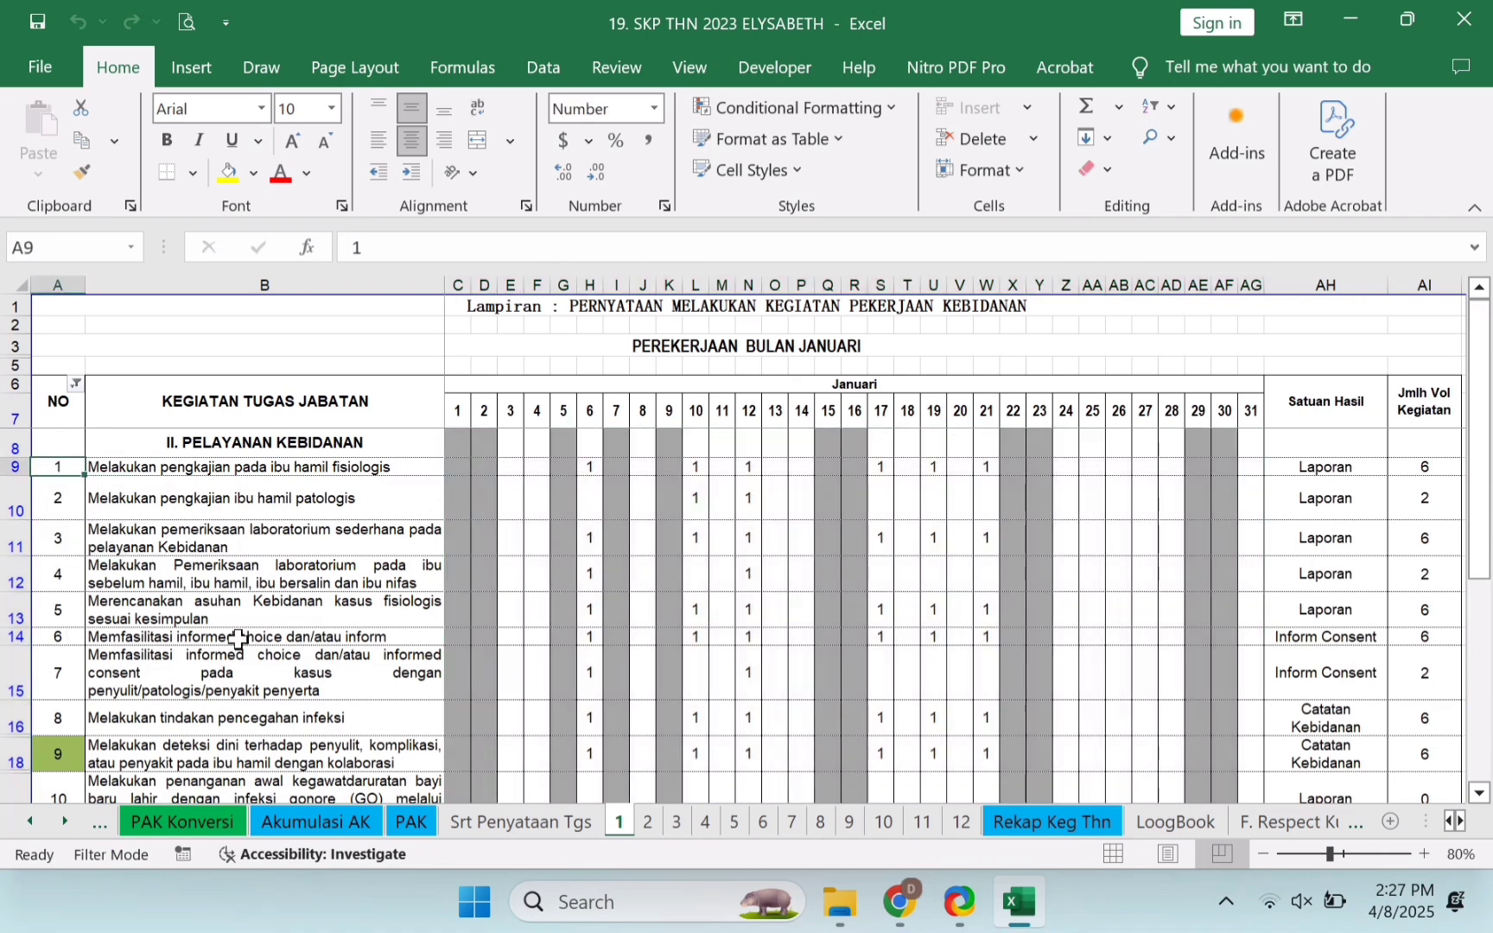
left_click(61, 755)
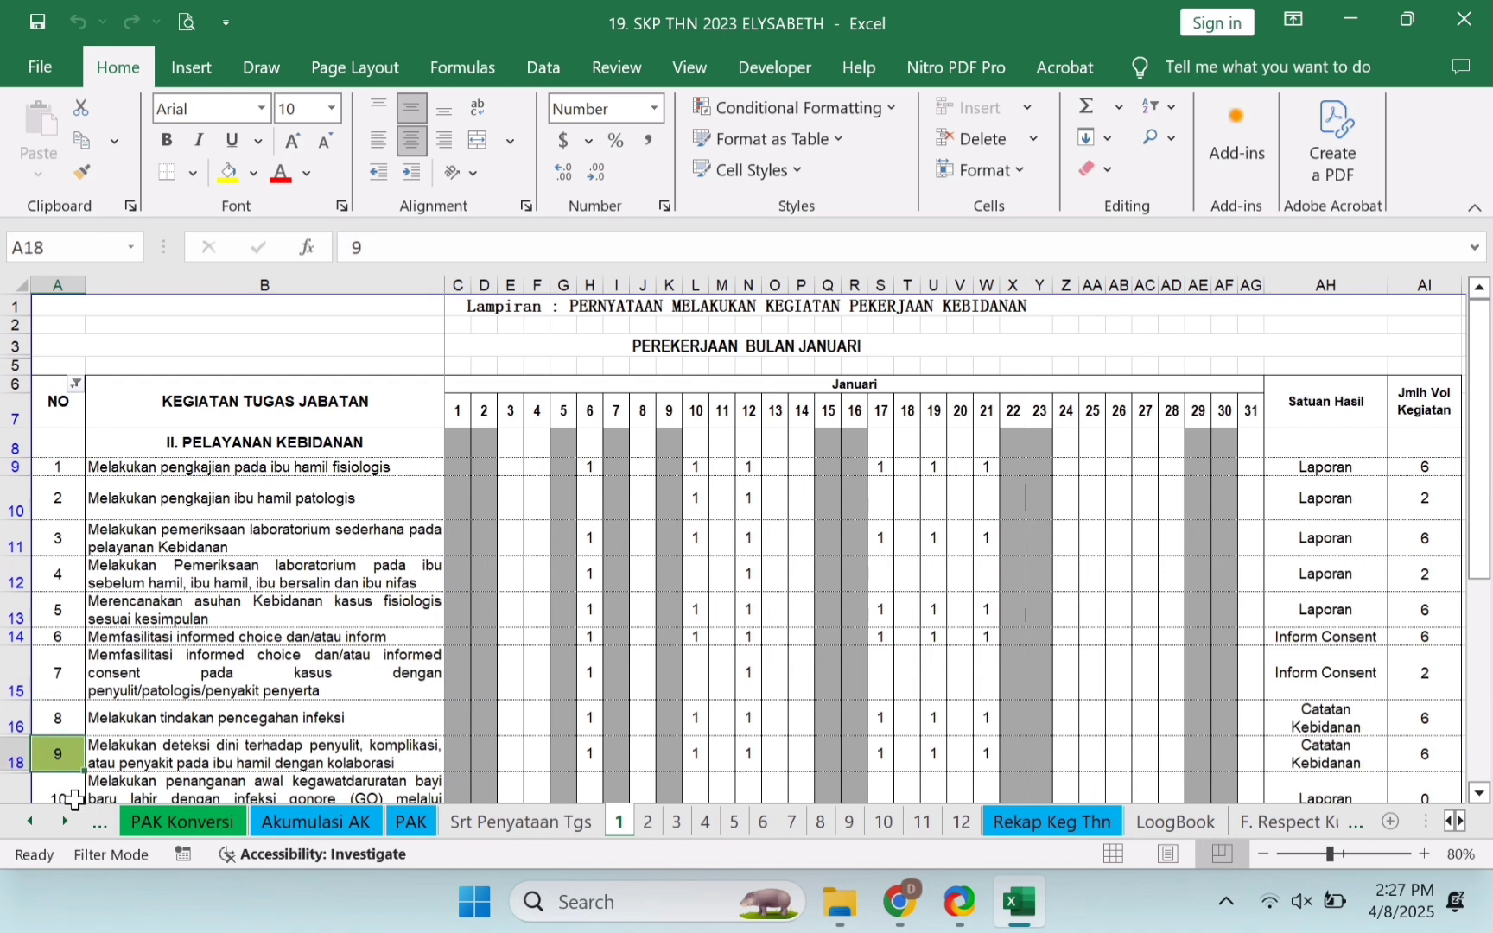
left_click(74, 798)
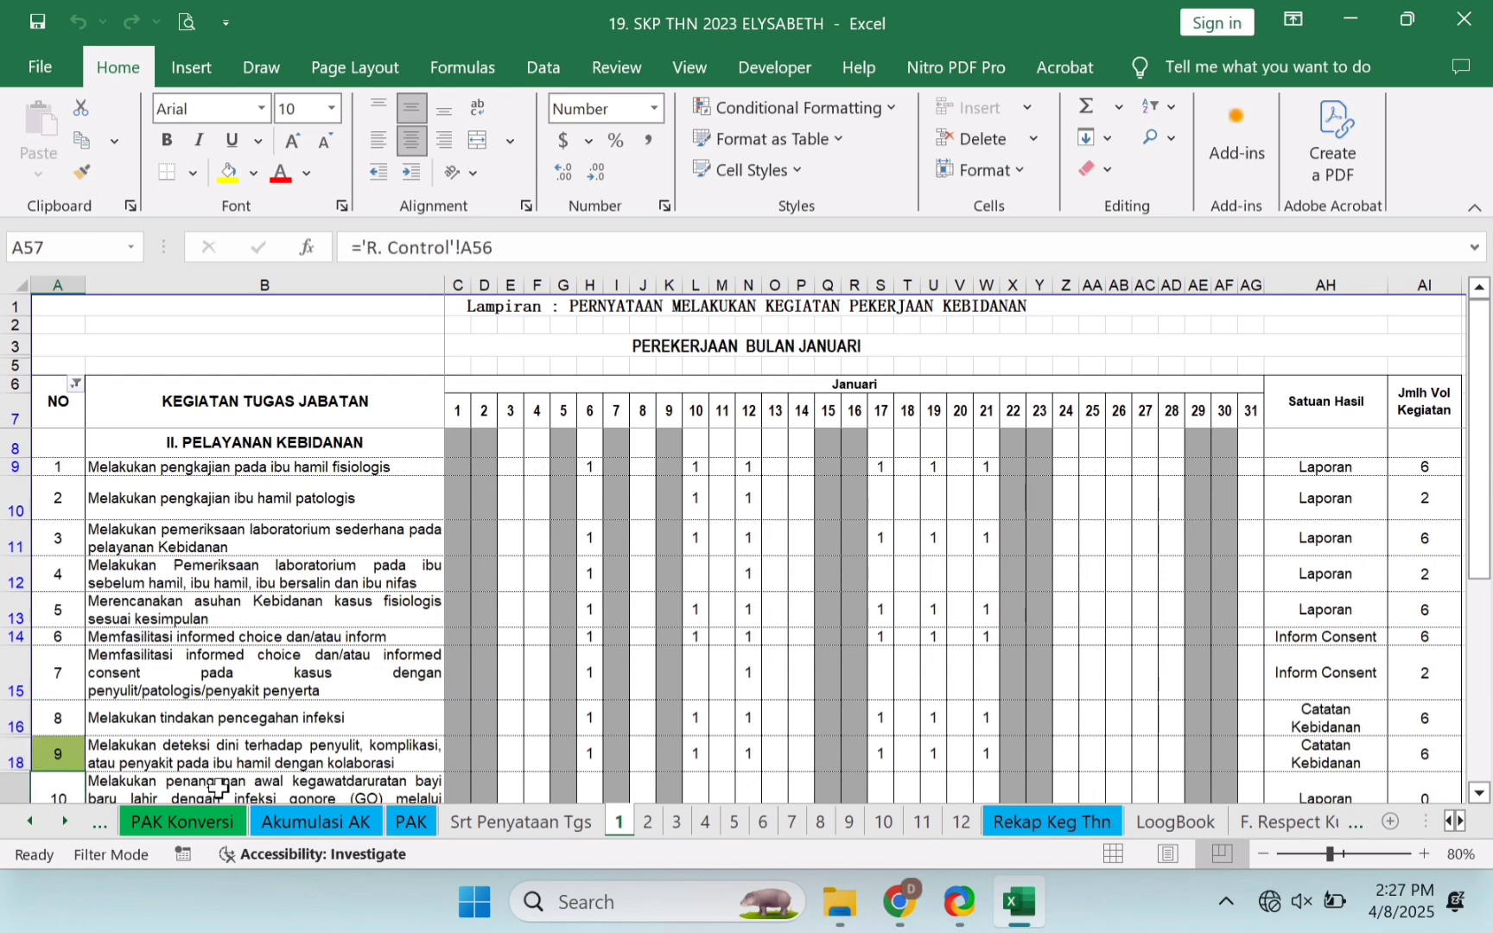
Open the R. Control sheet and inspect the No cell of activity 25, A89
left_click_drag(29, 831, 28, 832)
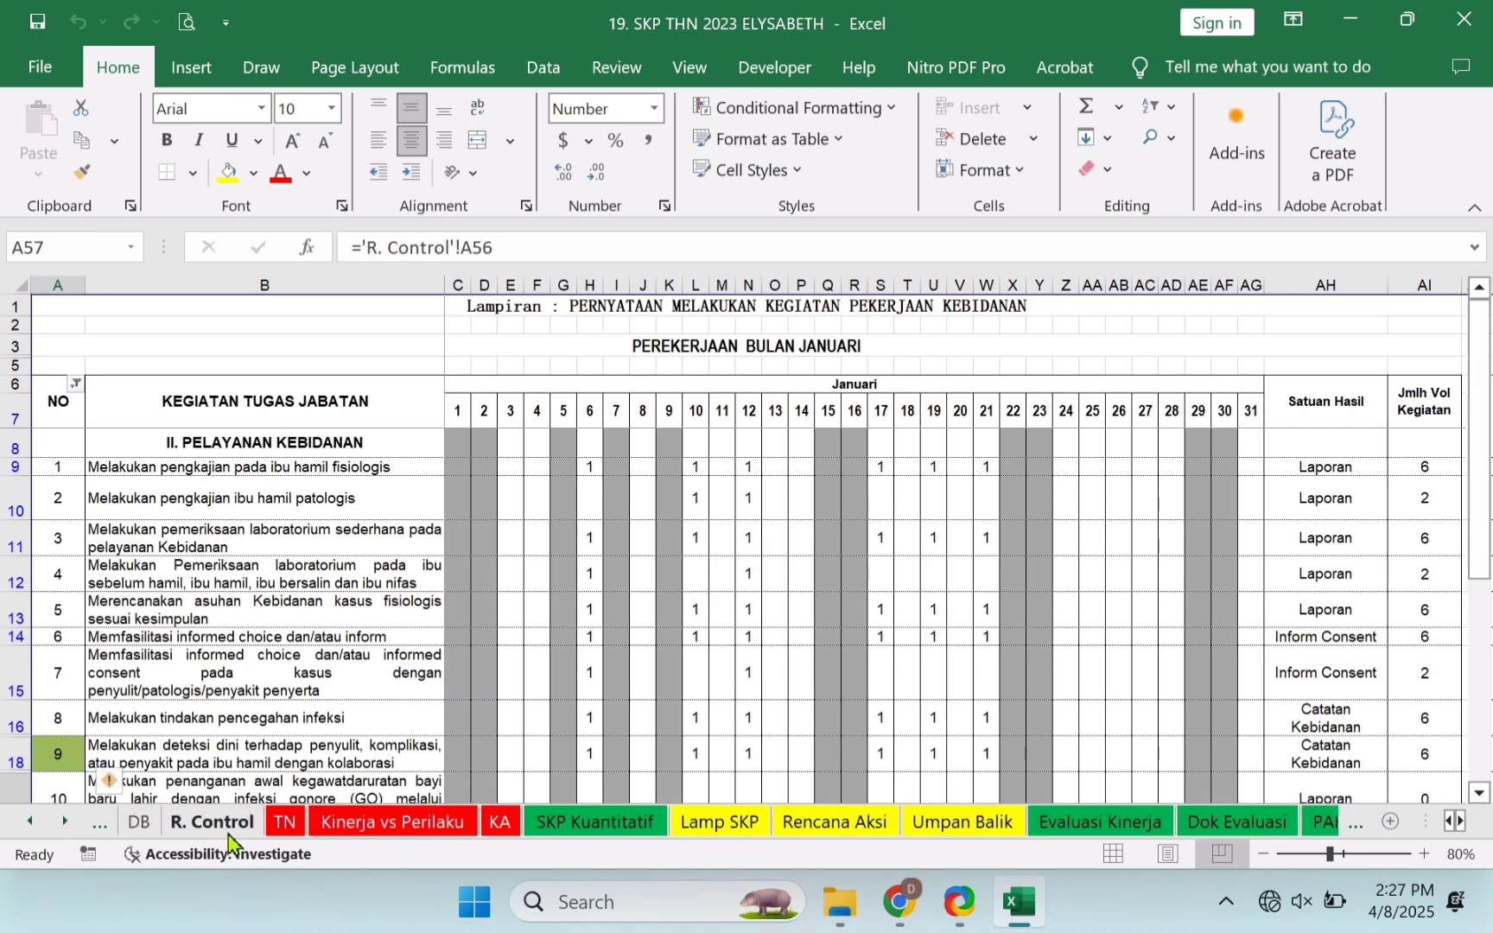
left_click(233, 825)
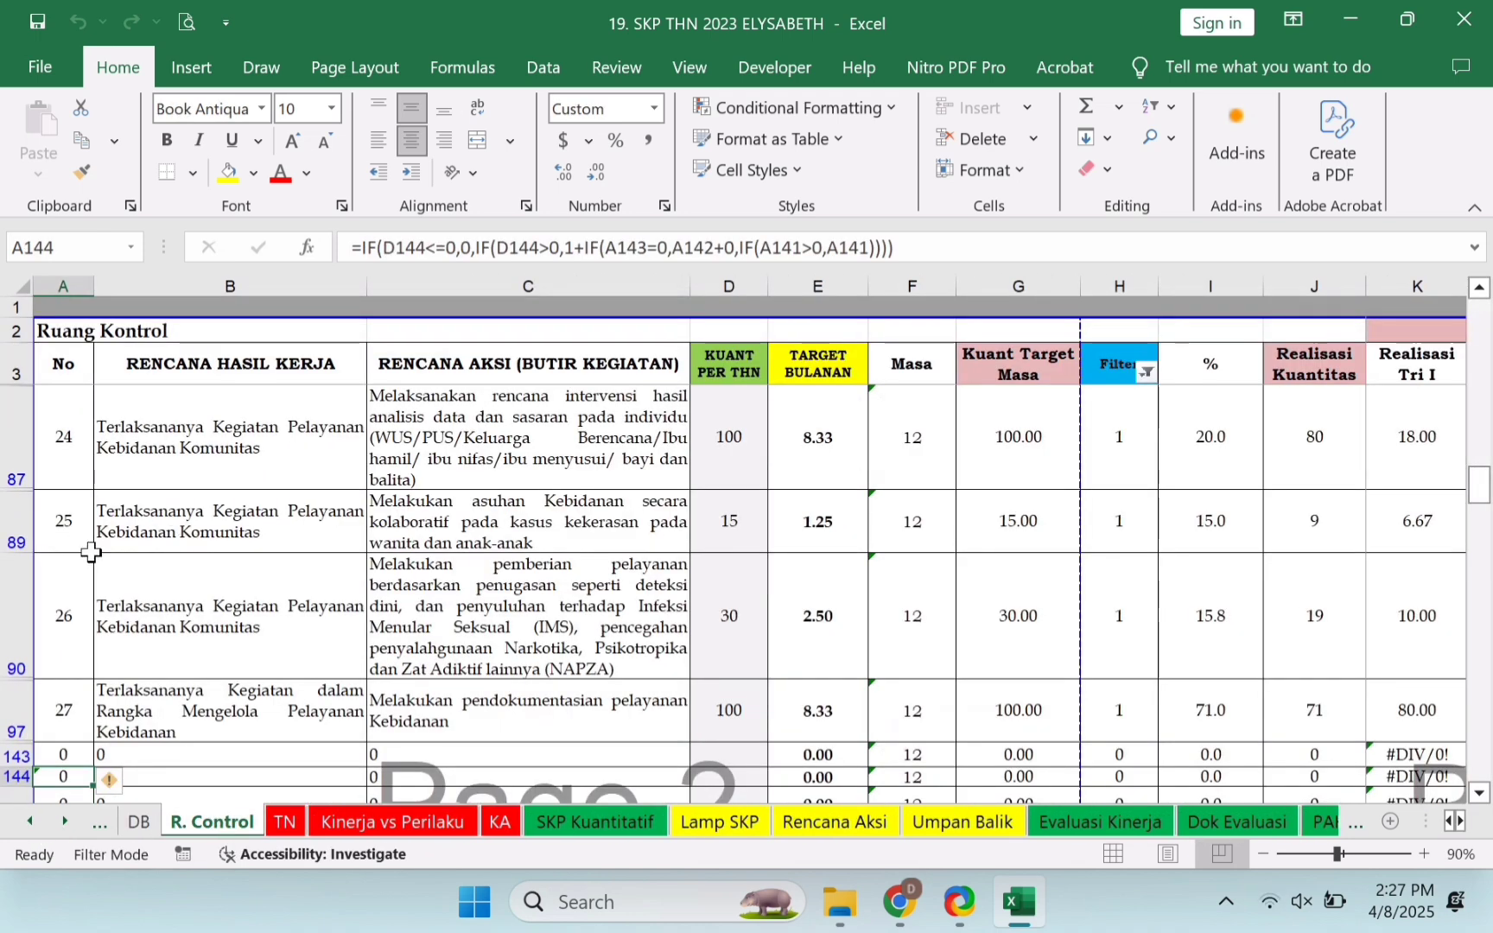
left_click(90, 549)
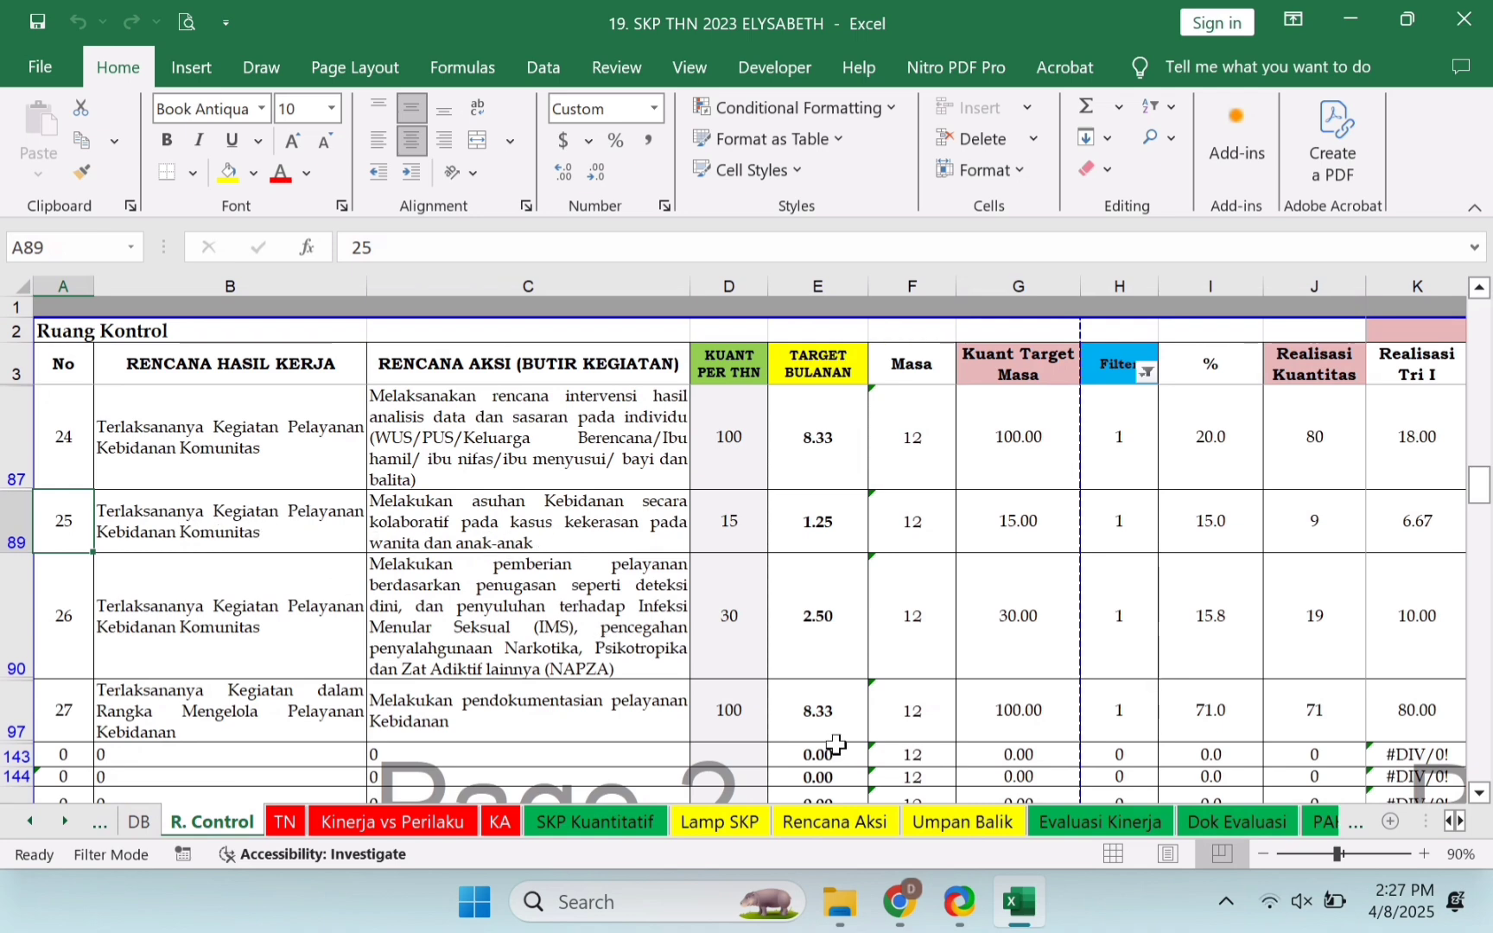
Return to the January sheet named 1 and compare the NO cells of activities 1 and 2 with activity 10's
left_click(65, 821)
left_click(65, 821)
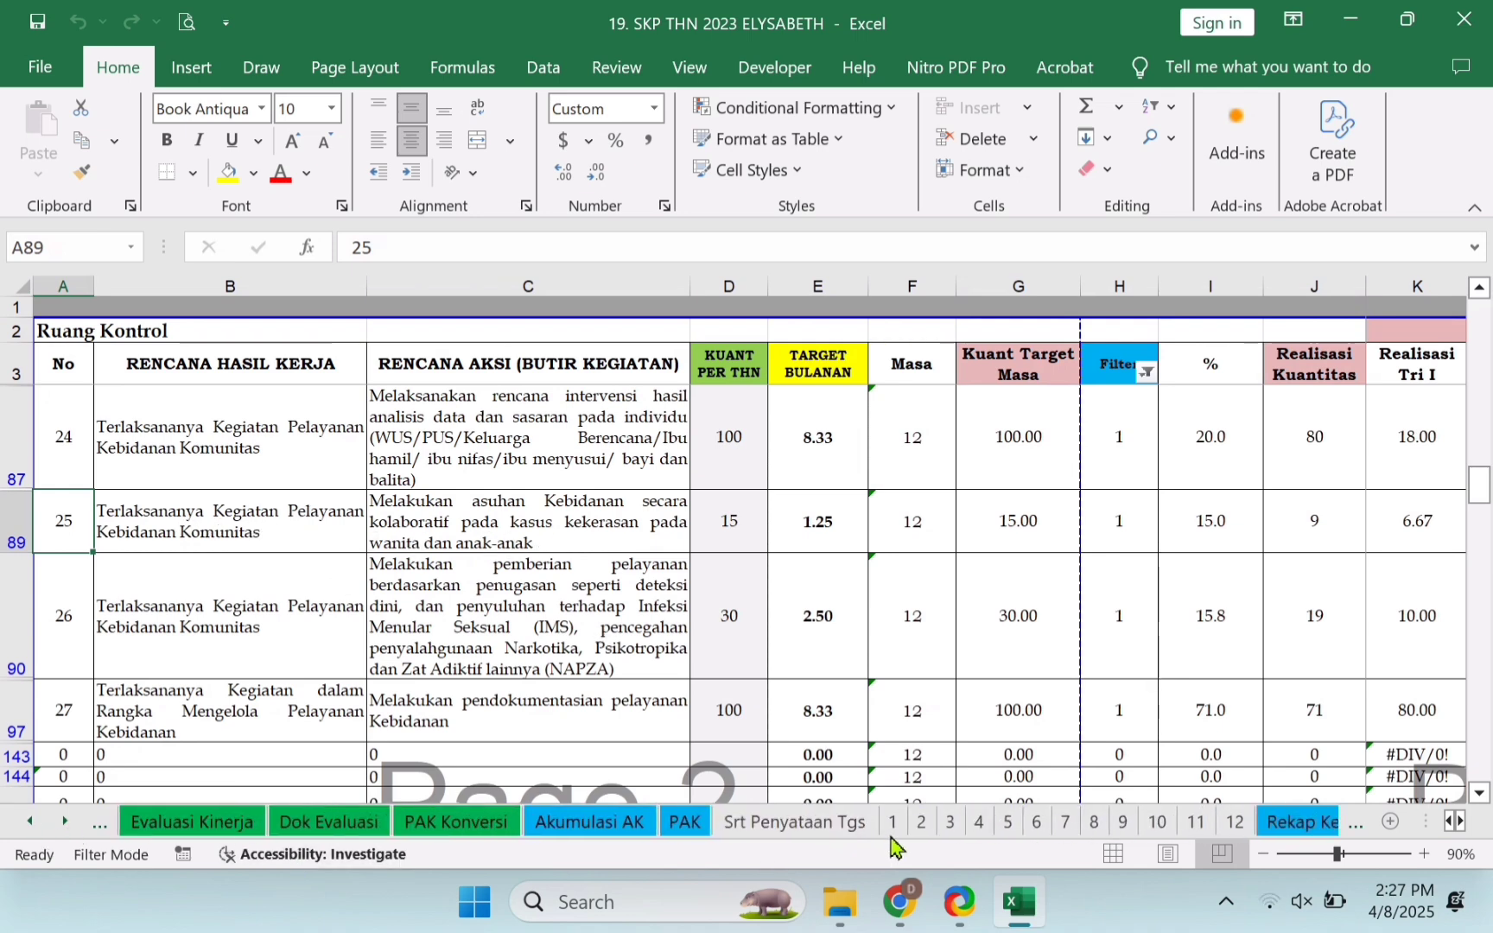
left_click(893, 825)
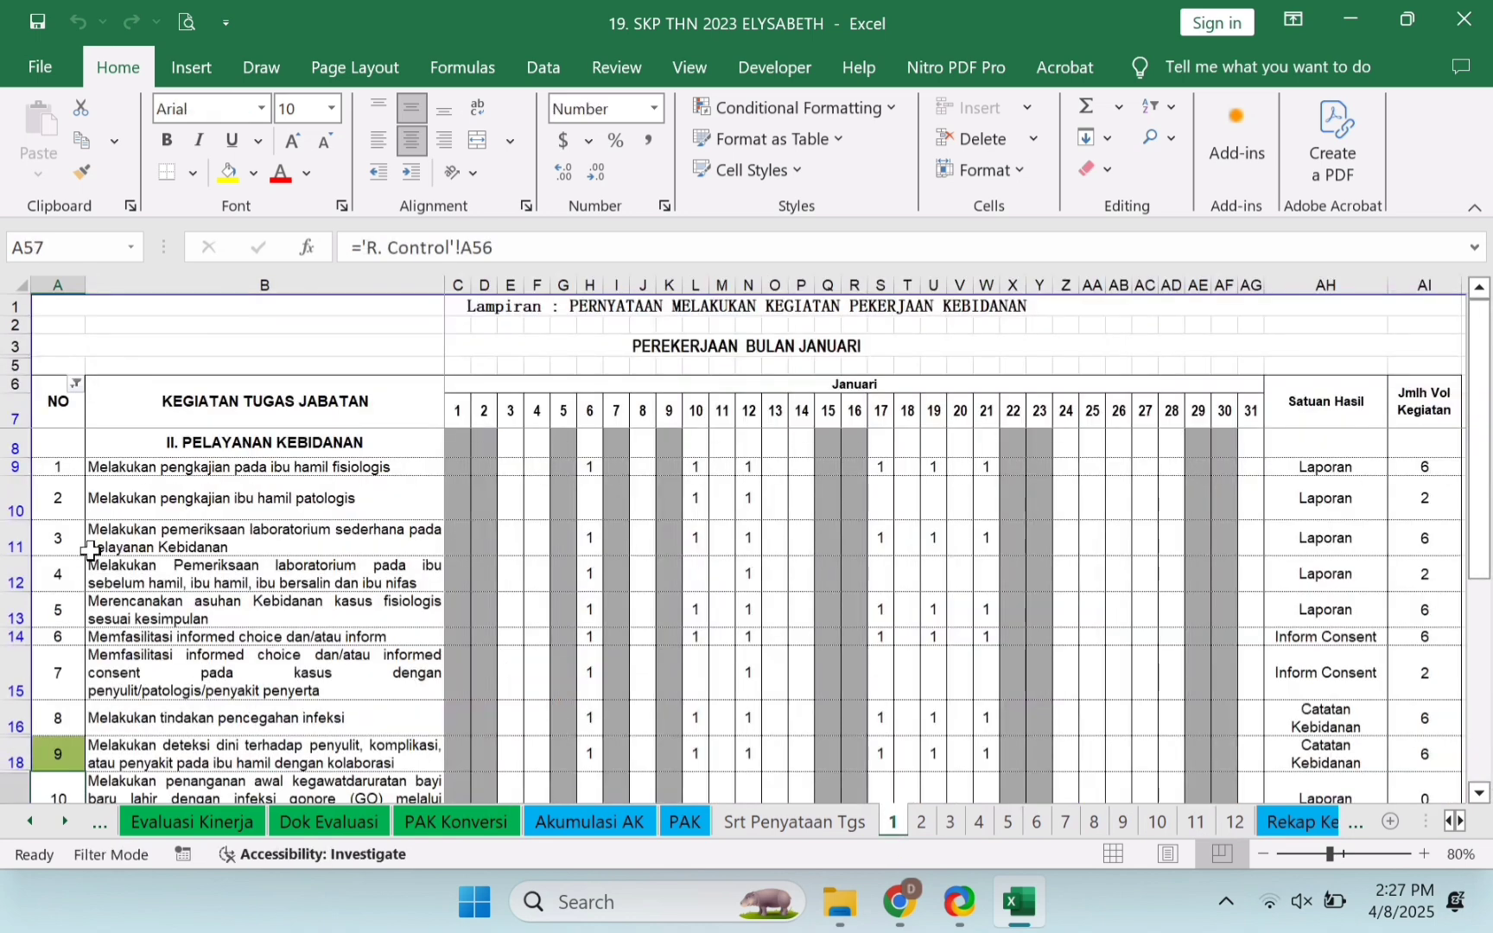
left_click(82, 514)
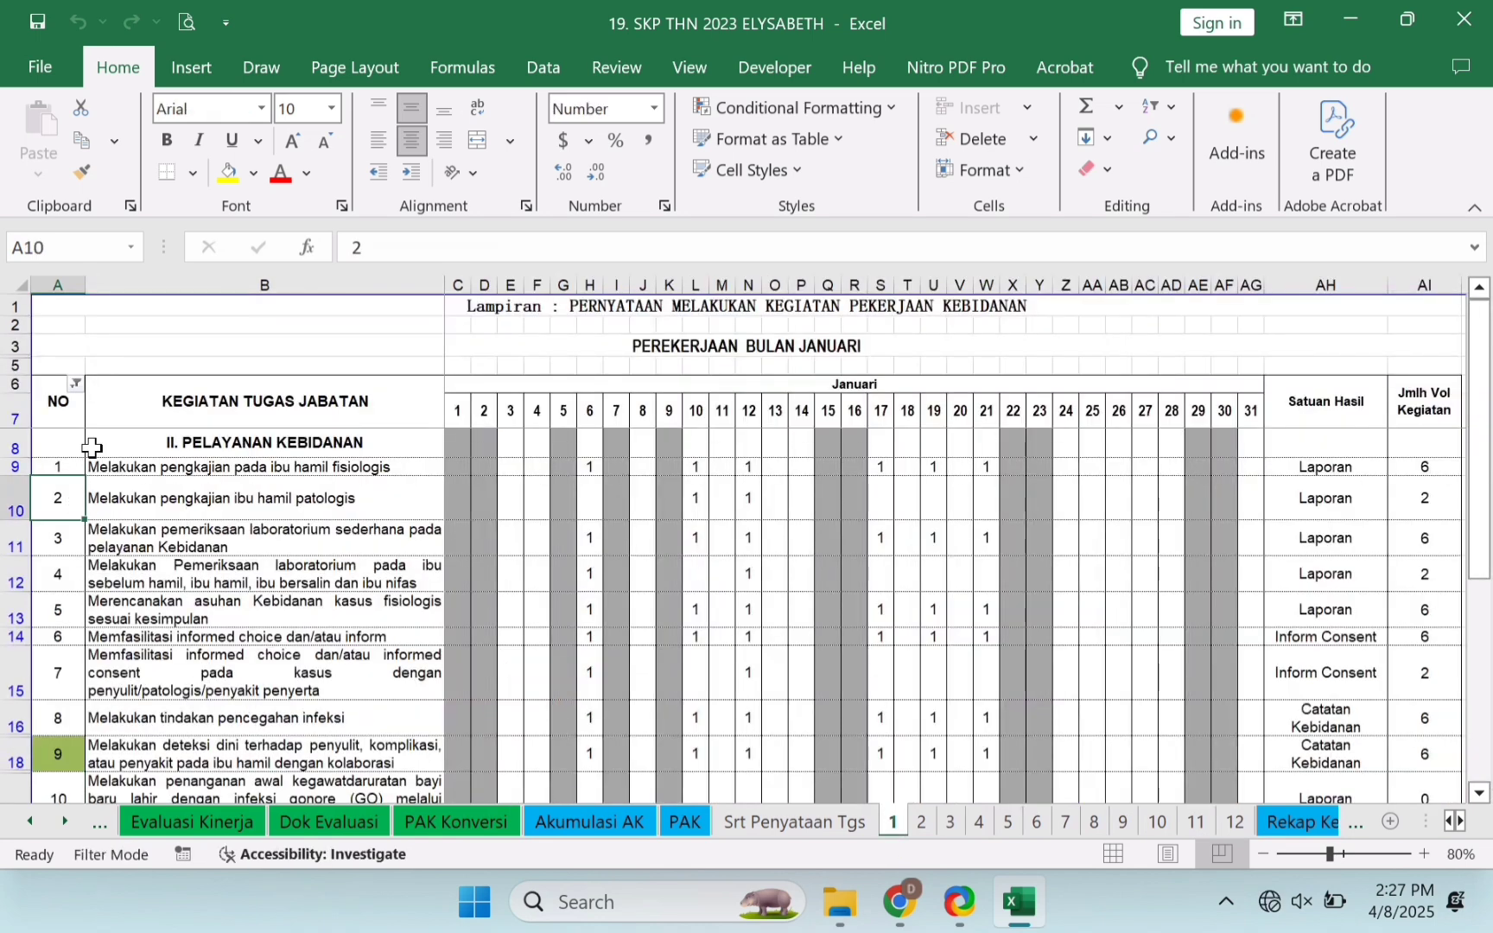
left_click(66, 467)
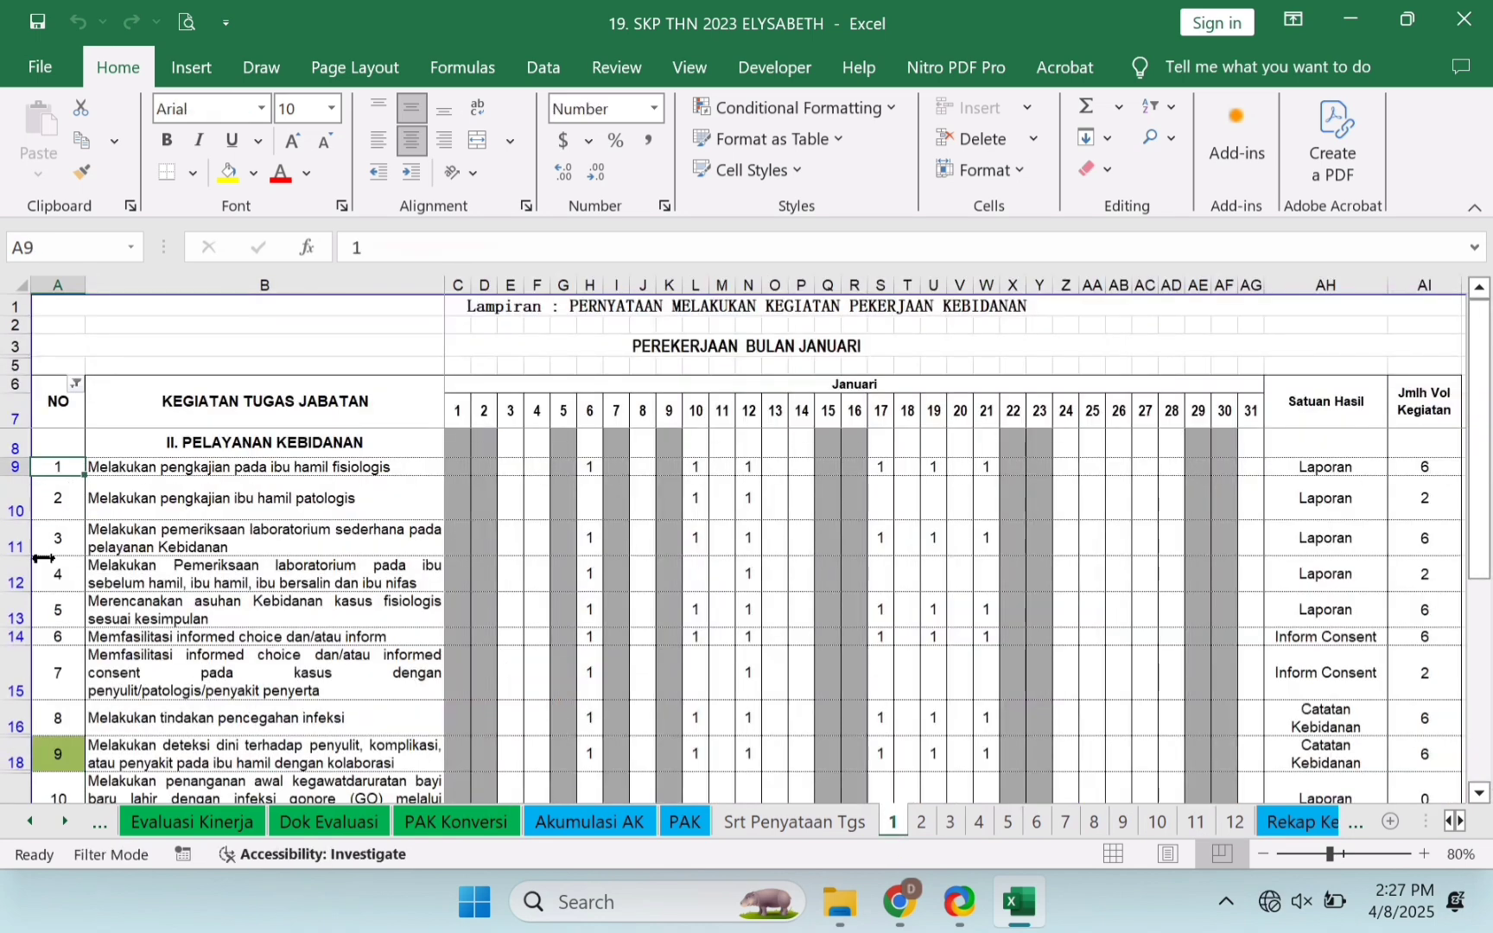
left_click(60, 788)
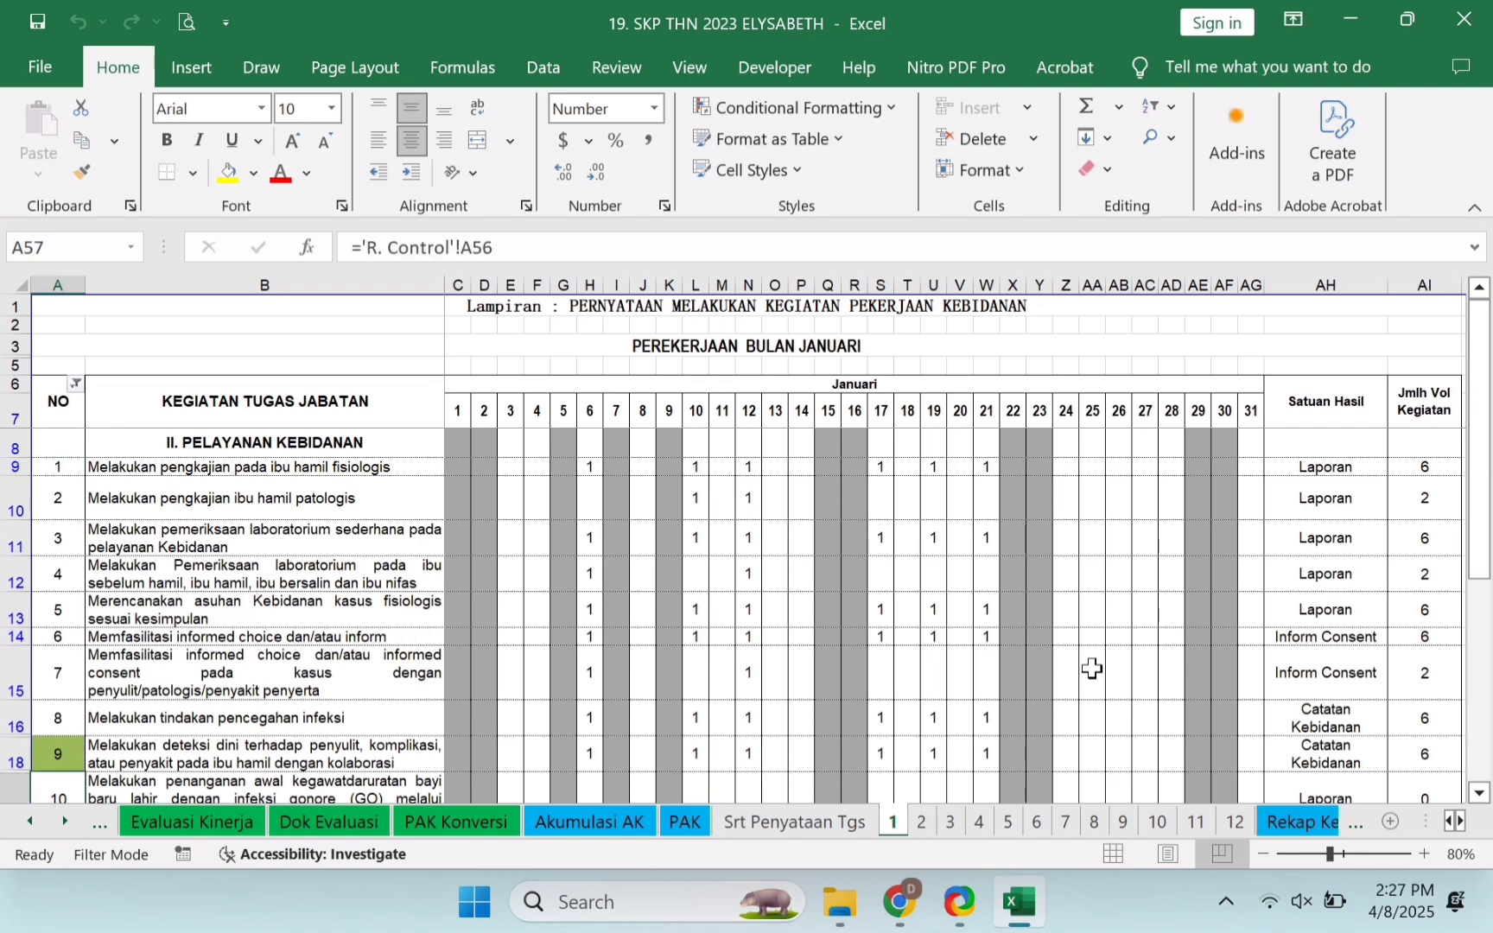
On the January sheet, copy activity 10's NO formula into the NO cells of activities 1 to 9
key("Down")
key("Up")
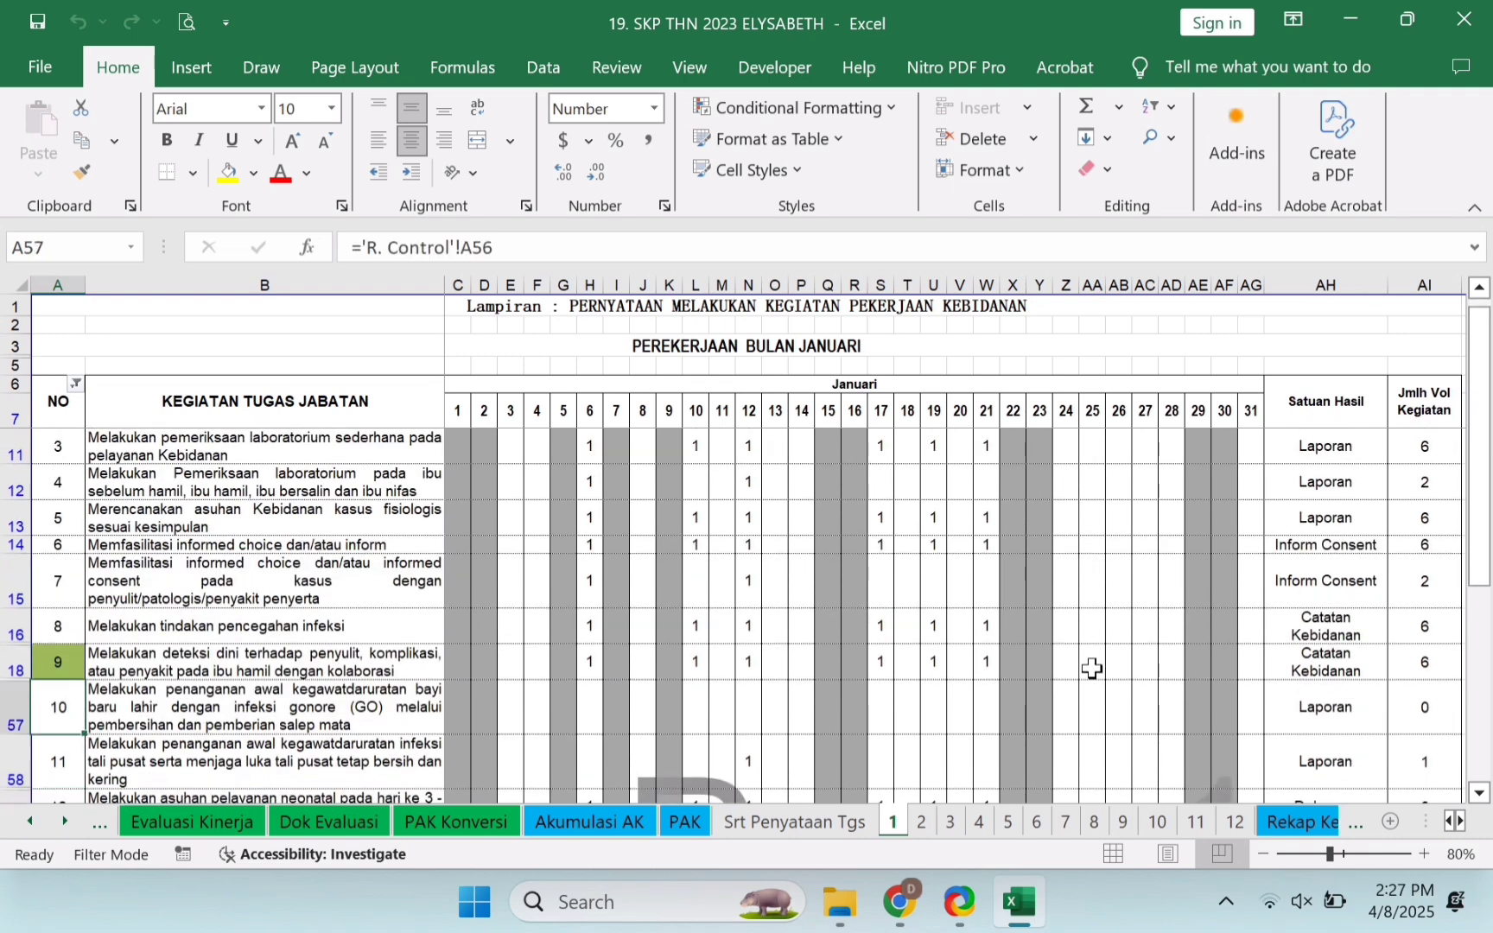
key("ctrl+c")
key("Up")
key("shift+Up")
key("shift+Up")
key("shift+Up")
key("shift+Up")
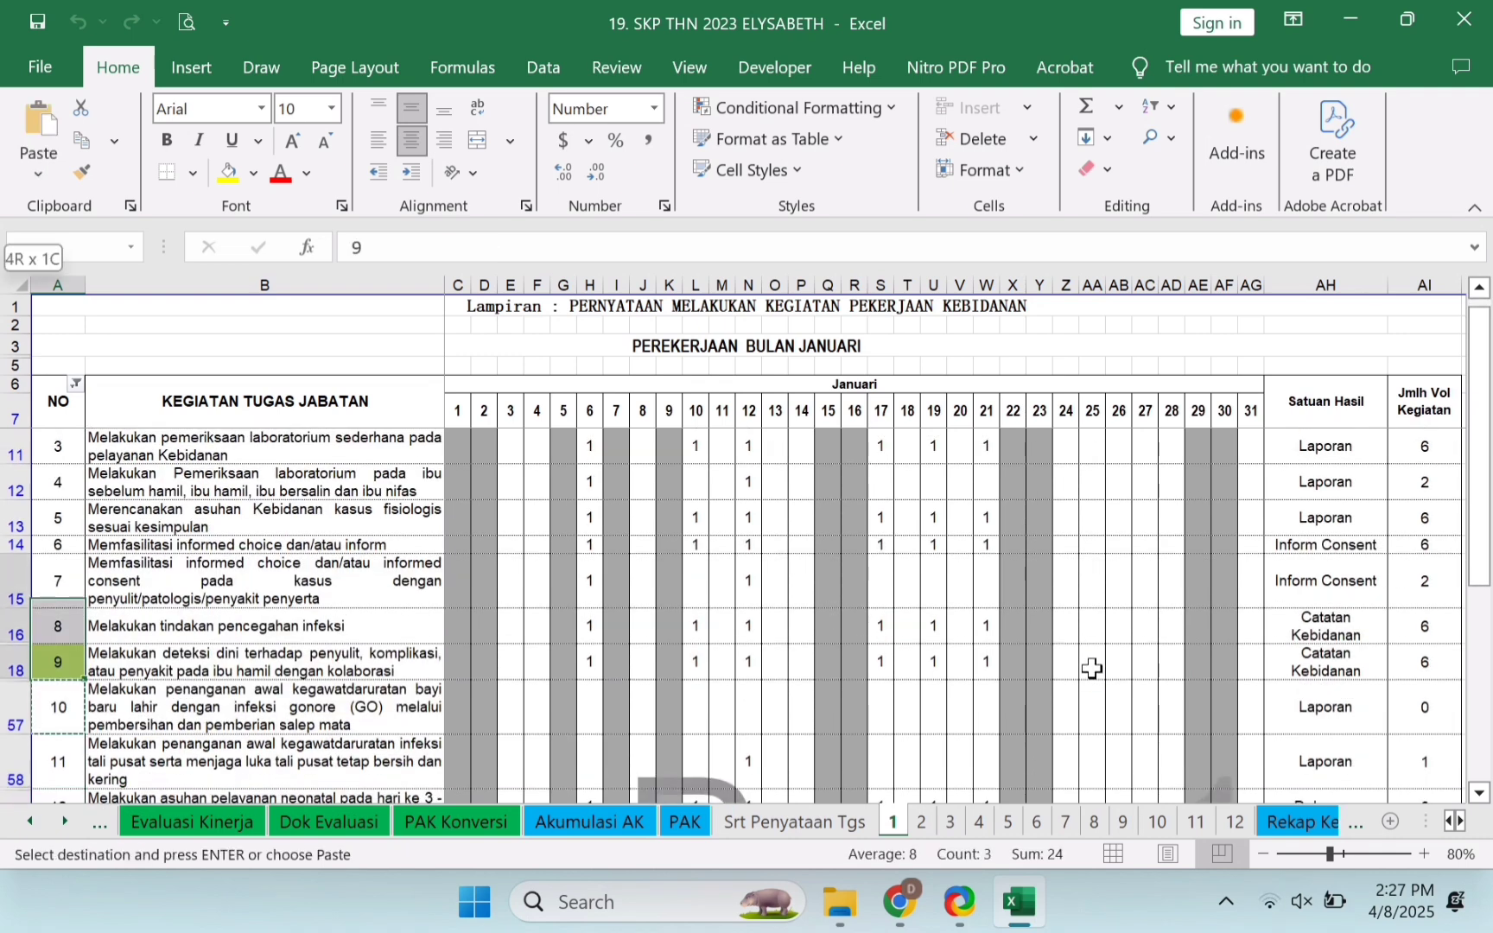
key("shift+Up")
key("shift+Up")
key("shift+Up")
key("shift+Up")
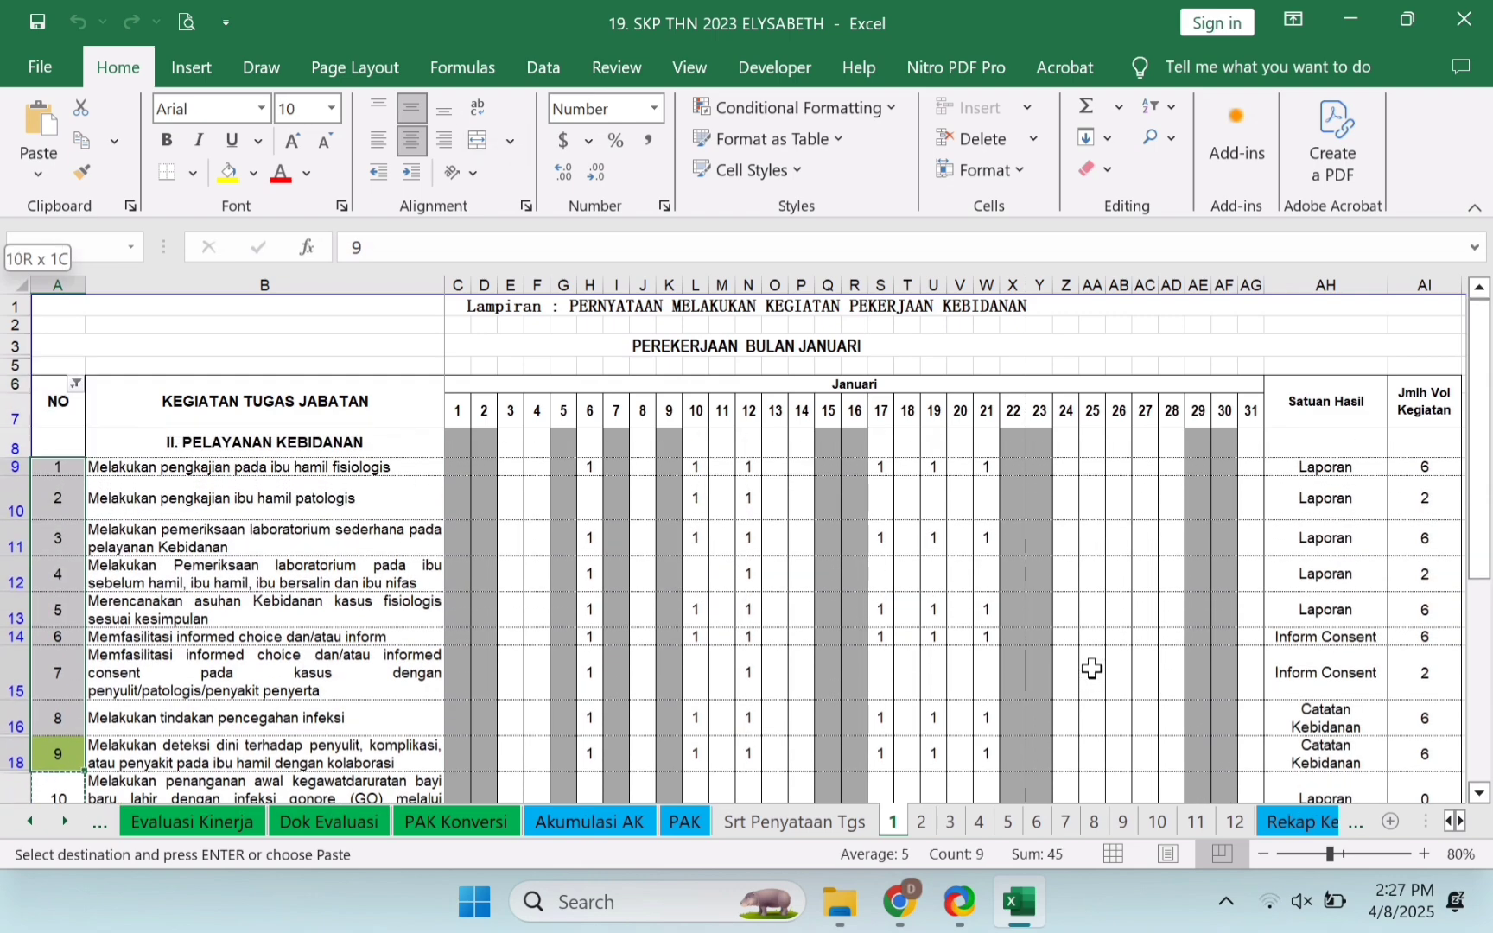
key("ctrl+v")
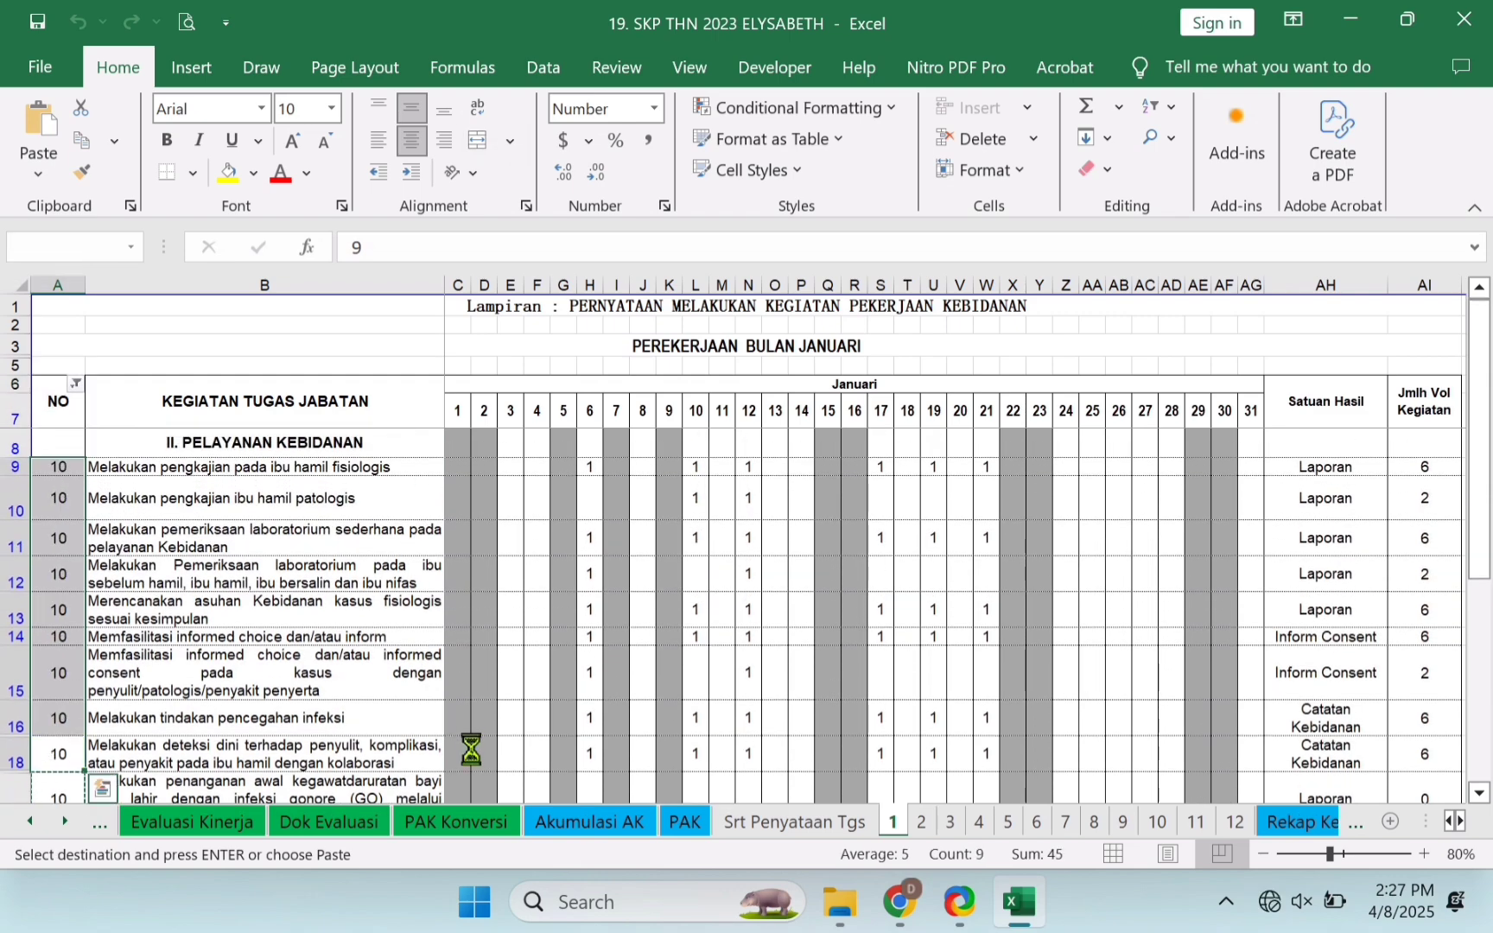
key("Escape")
Copy activity 10's NO formula into the NO cells of activities 11 to 27, A58:A98, on the January sheet
key("Down")
key("Down")
key("Down")
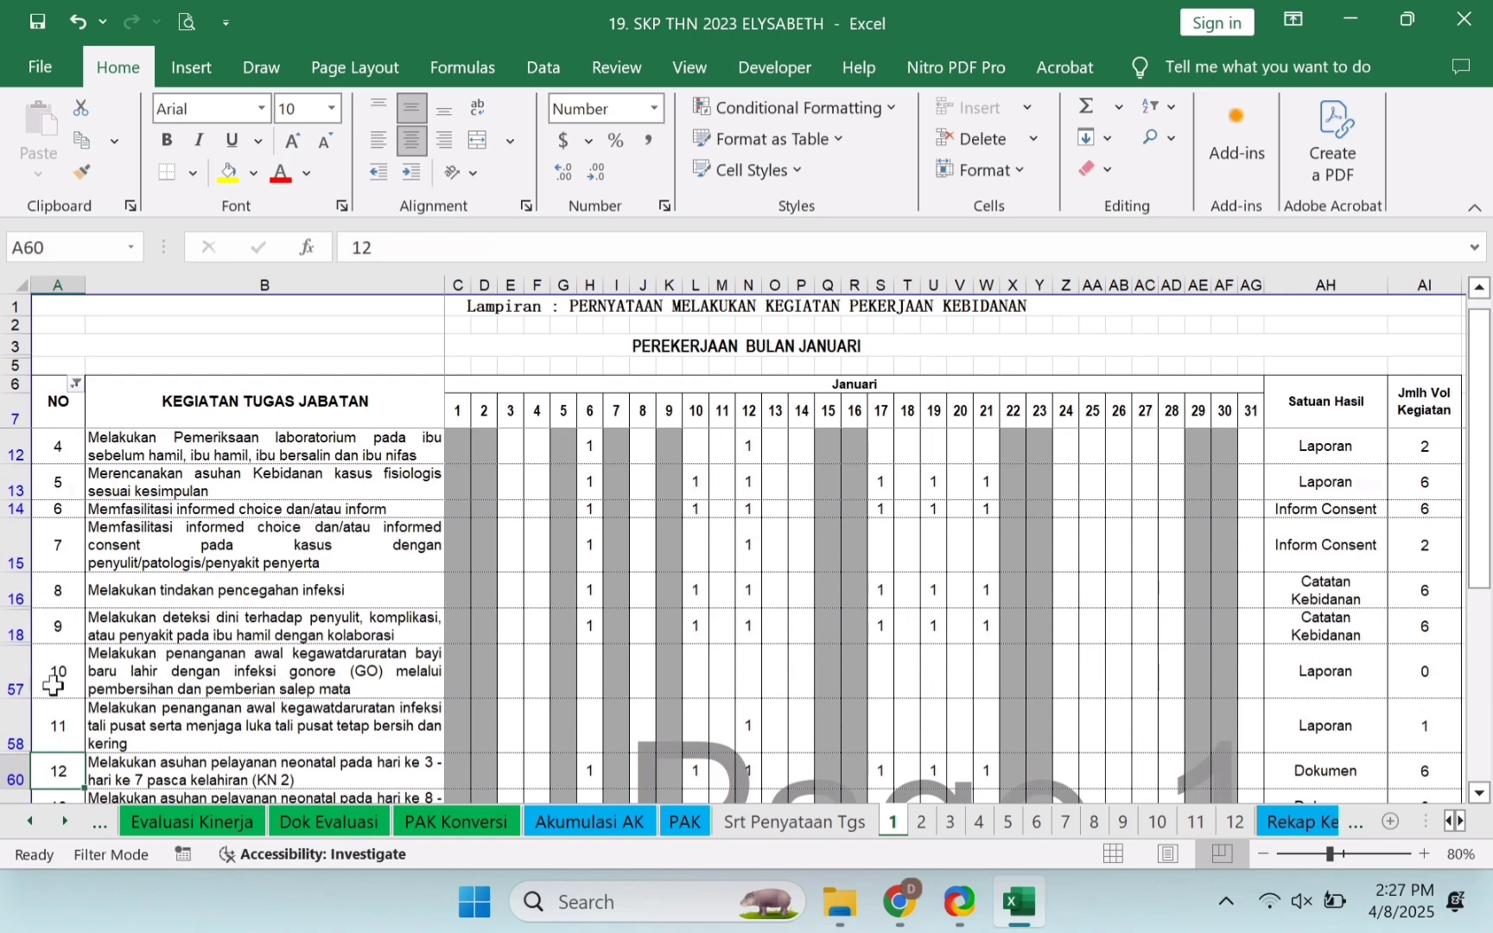
left_click(55, 682)
key("Down")
key("Up")
key("ctrl+c")
key("Down")
key("shift+Down")
key("shift+Down")
key("shift+Down")
key("shift+Down")
key("shift+Down")
key("shift+Down")
key("shift+Down")
key("shift+Down")
key("shift+Down")
key("shift+Down")
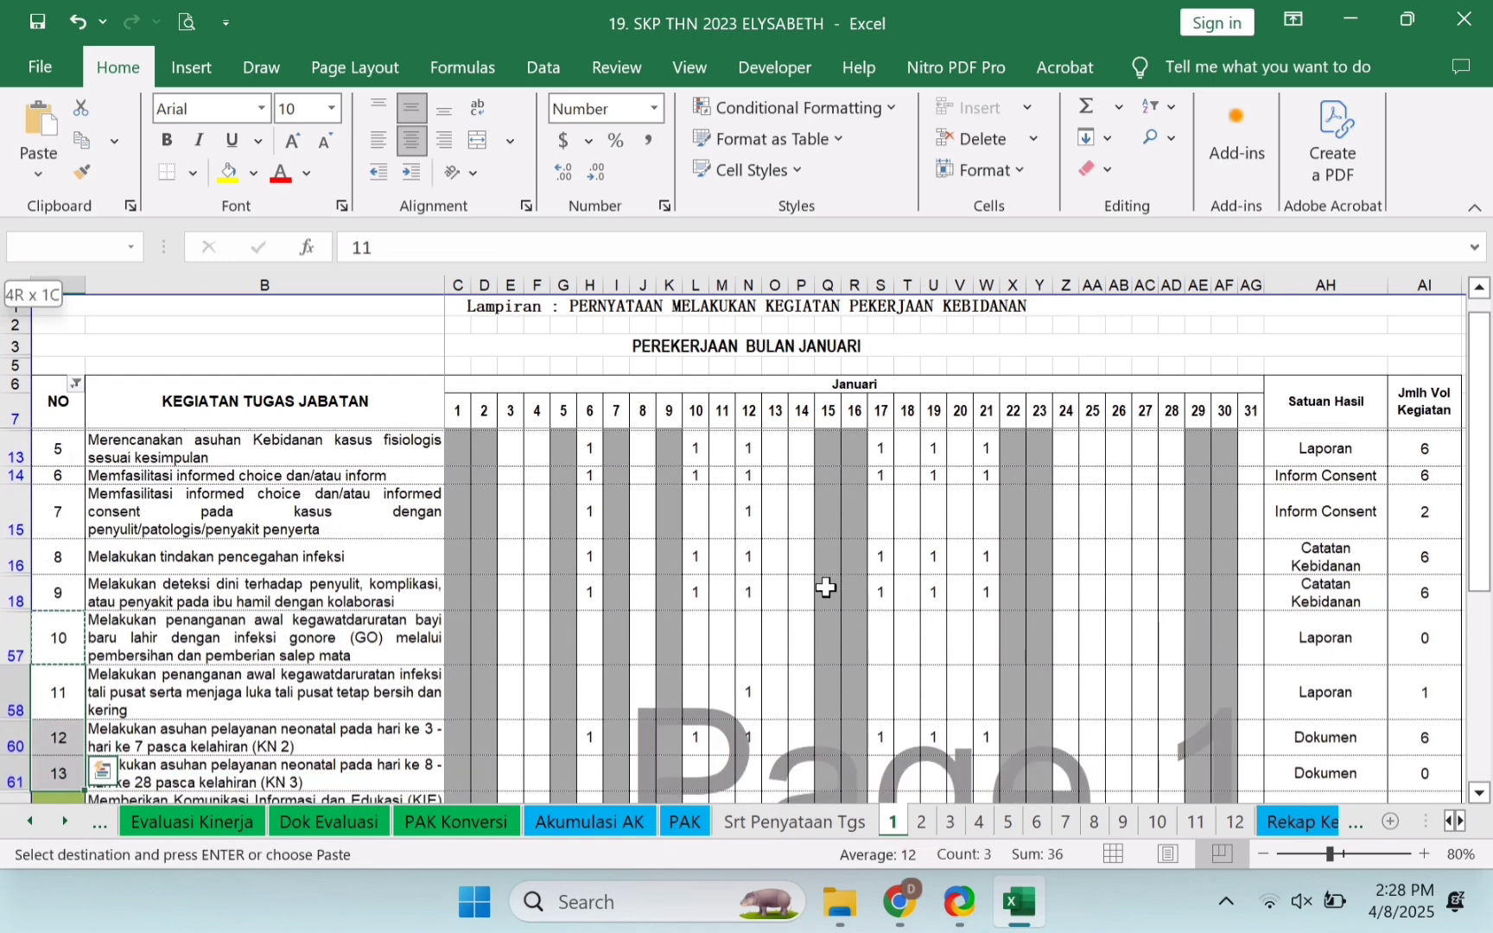
key("shift+Down")
key("shift+Down")
key("shift+Down")
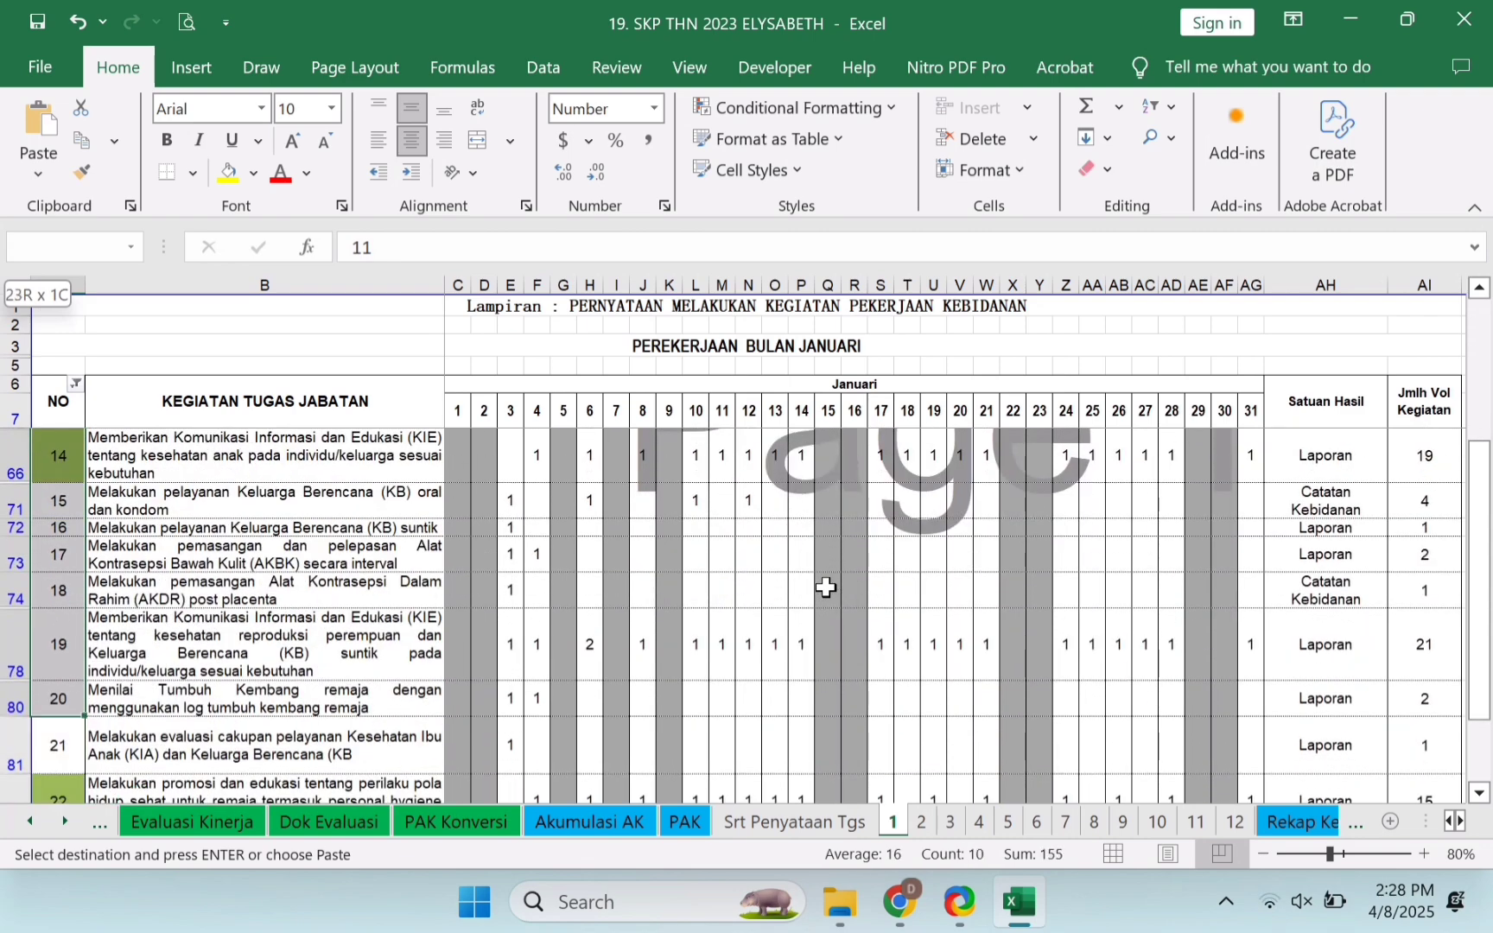
key("shift+Down")
key("shift+Down")
key("shift+Down")
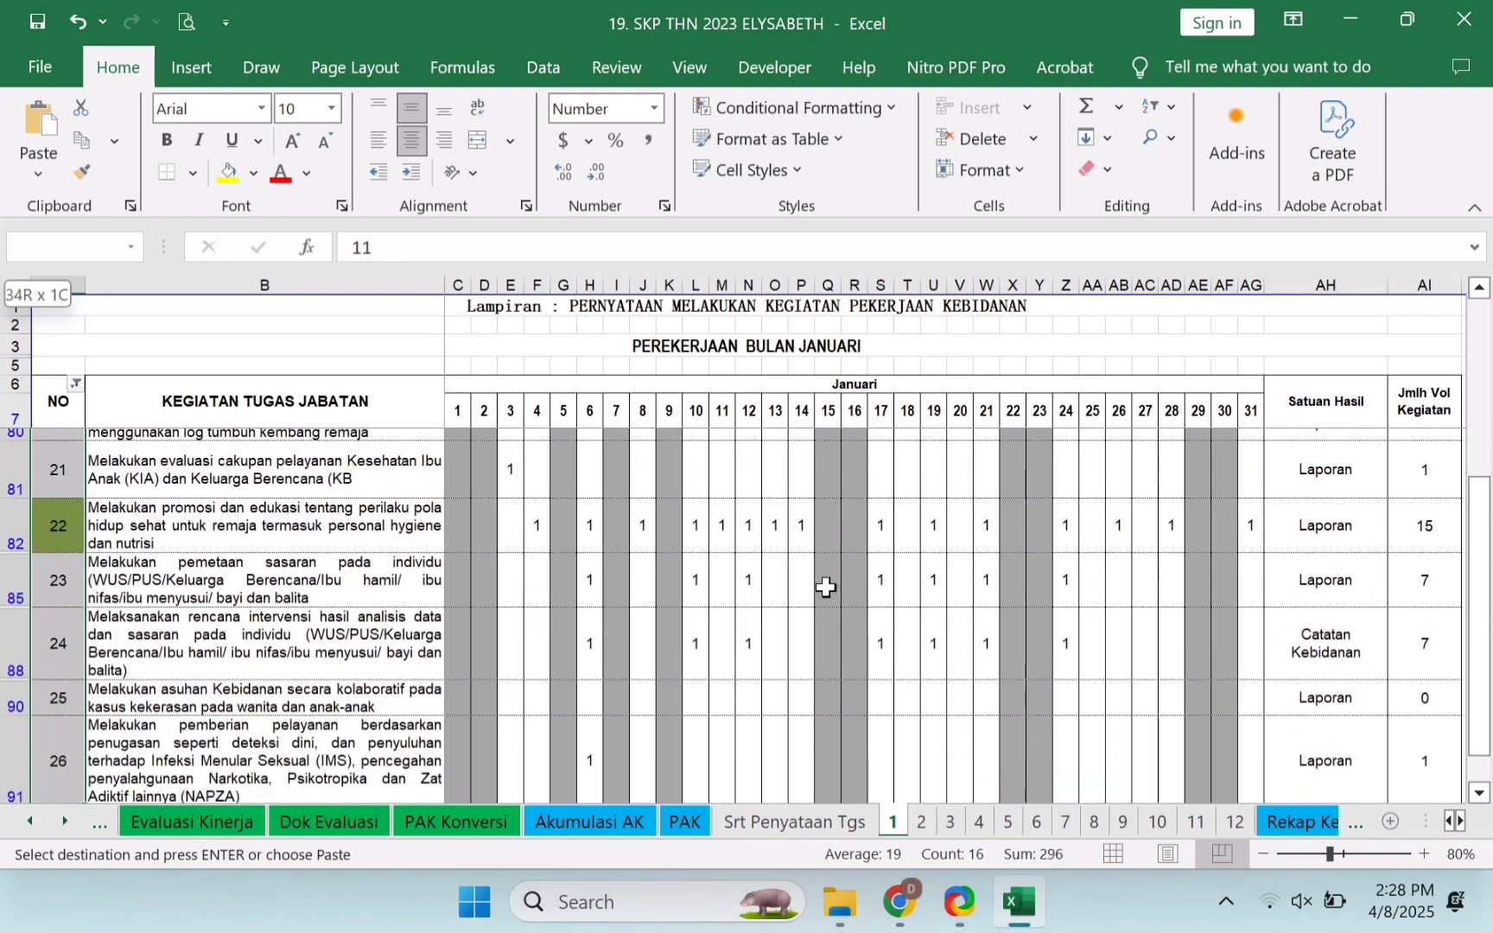
key("ctrl+v")
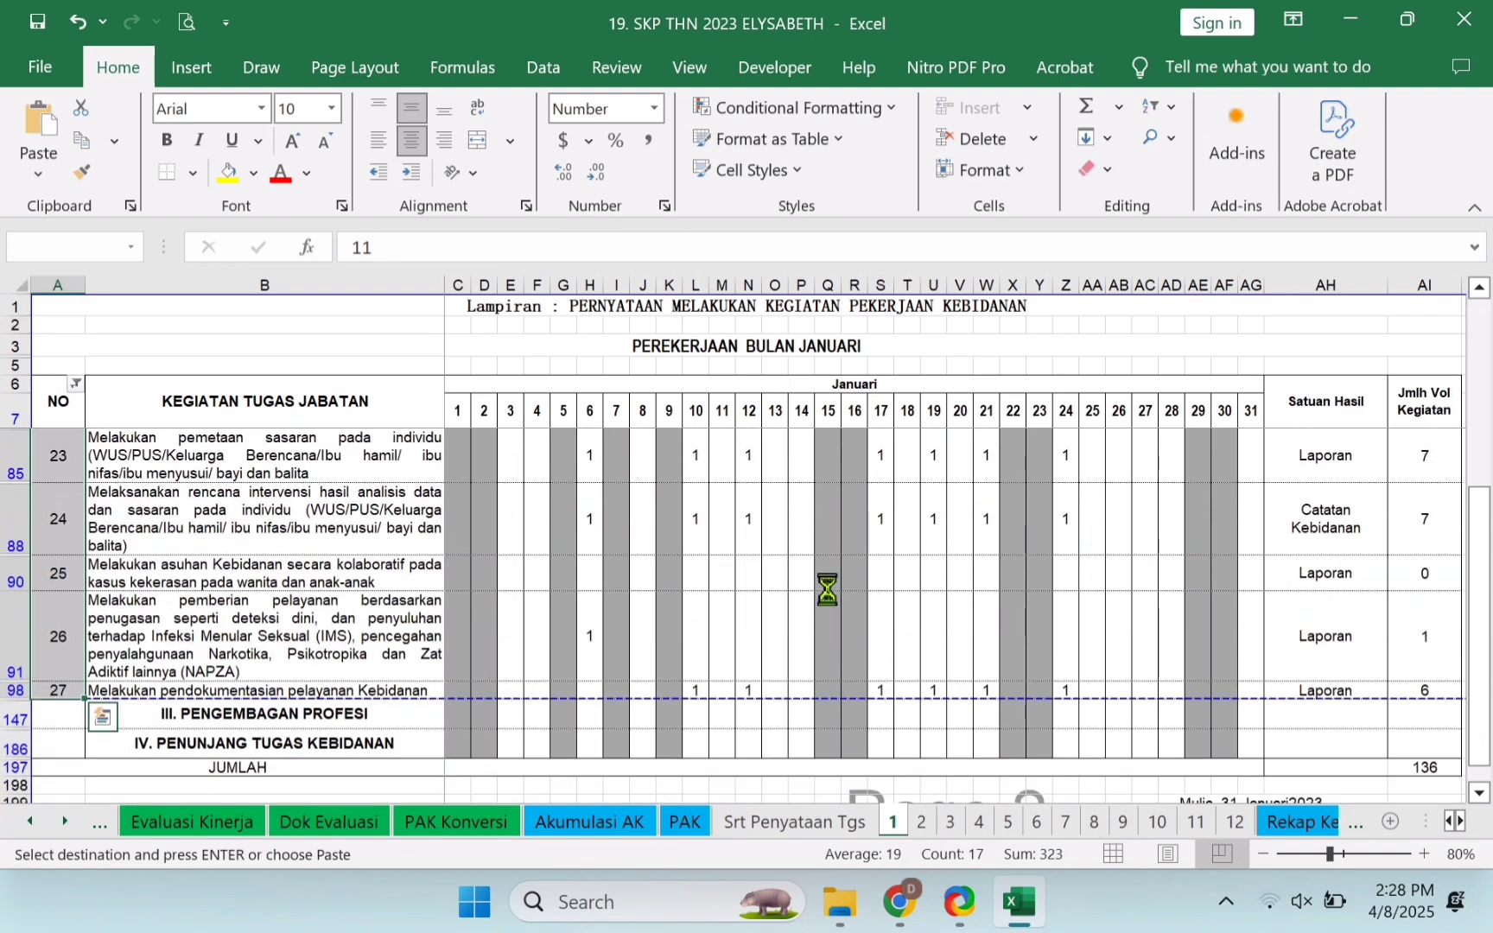
key("Escape")
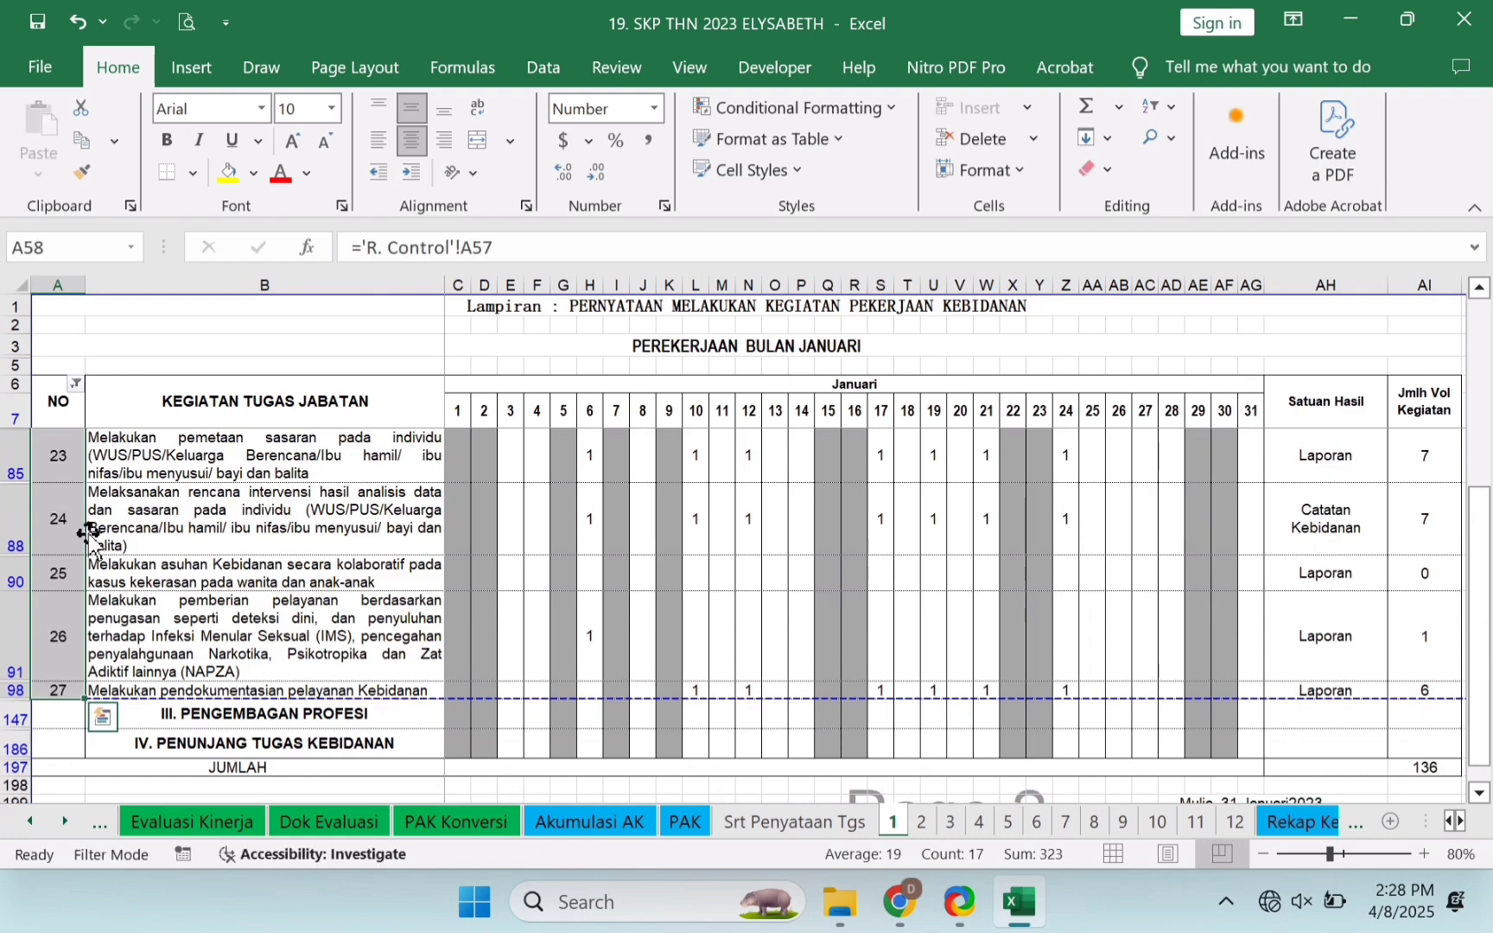
left_click_drag(1480, 759, 1480, 469)
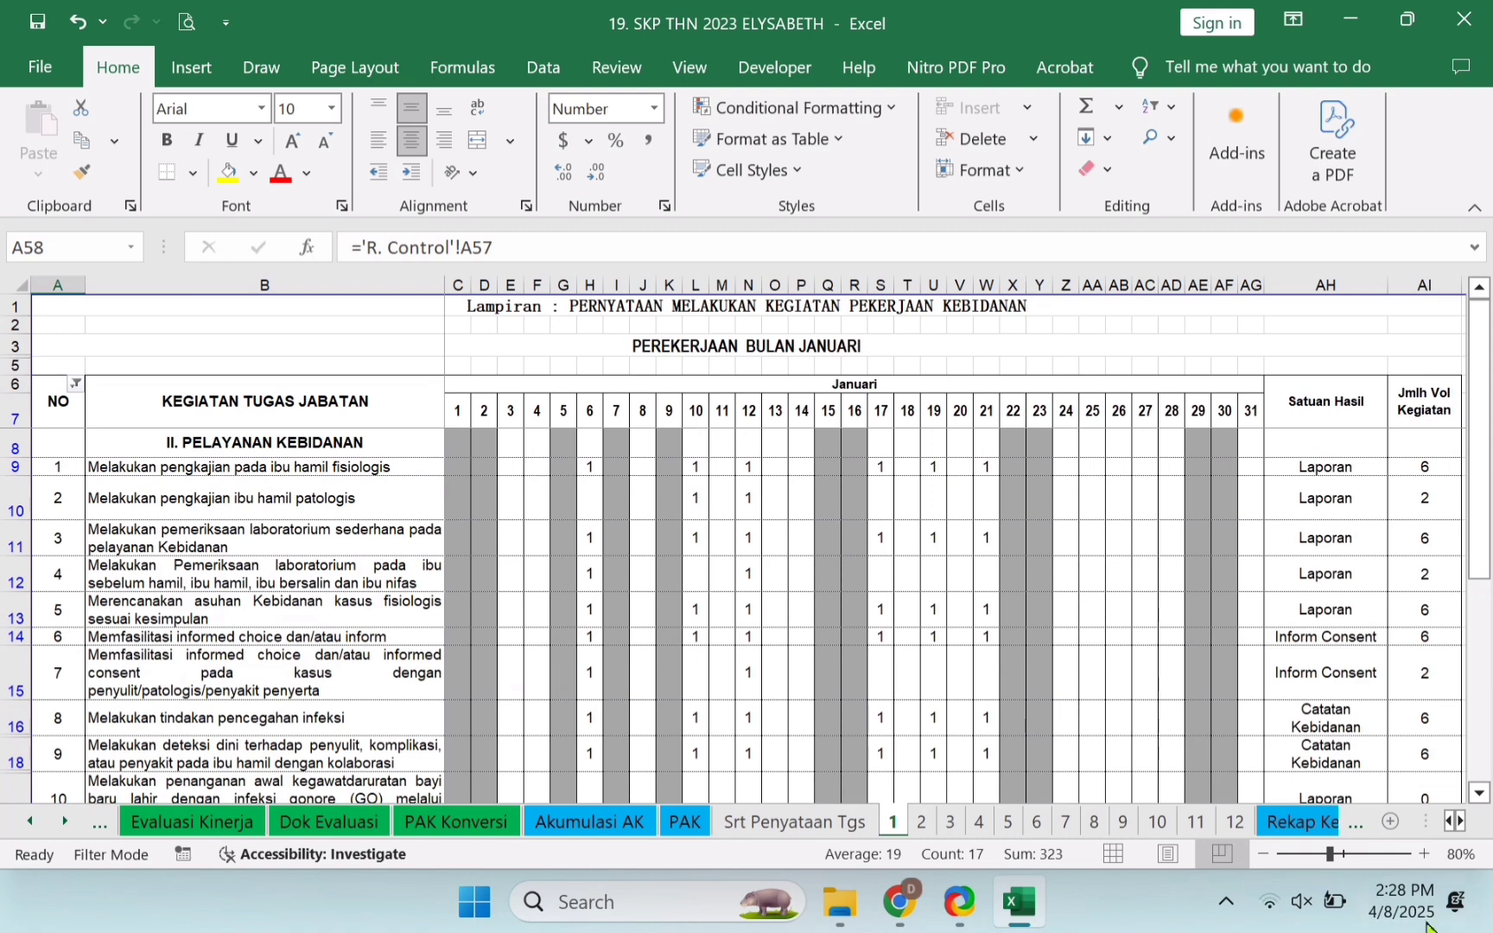
Open the February sheet, named 2, and inspect the contents of the NO cells from activity 25 back up to activity 11
left_click(920, 821)
left_click(49, 541)
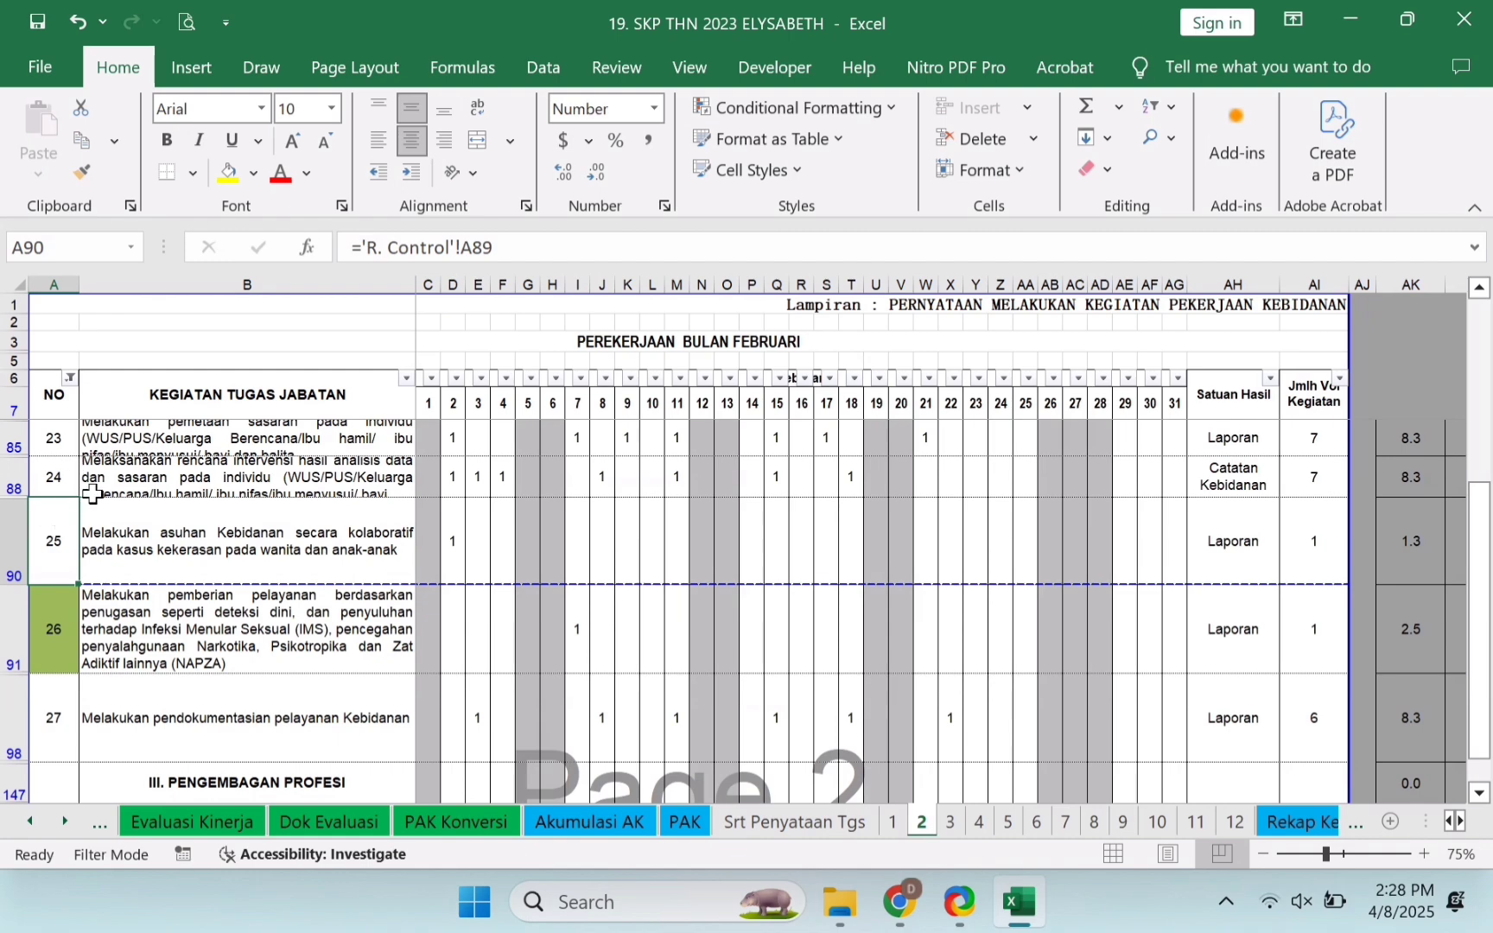
key("Up")
key("Up")
key("Up")
key("Up")
key("Up")
key("Up")
key("Up")
key("Up")
key("Up")
key("Up")
key("Up")
key("Up")
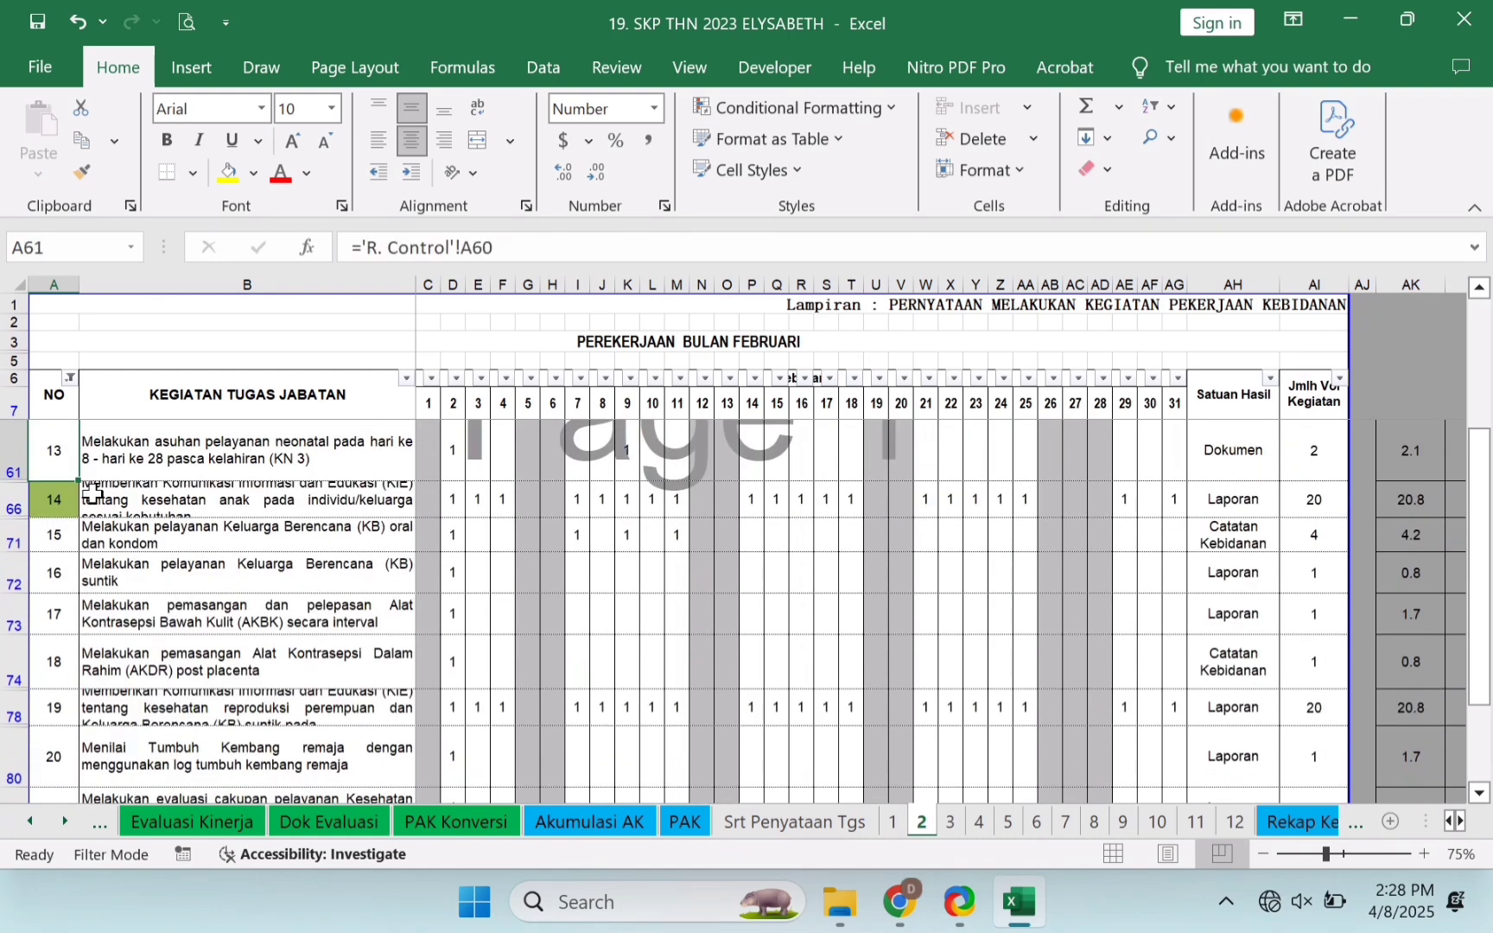
key("Up")
key("Up")
key("Down")
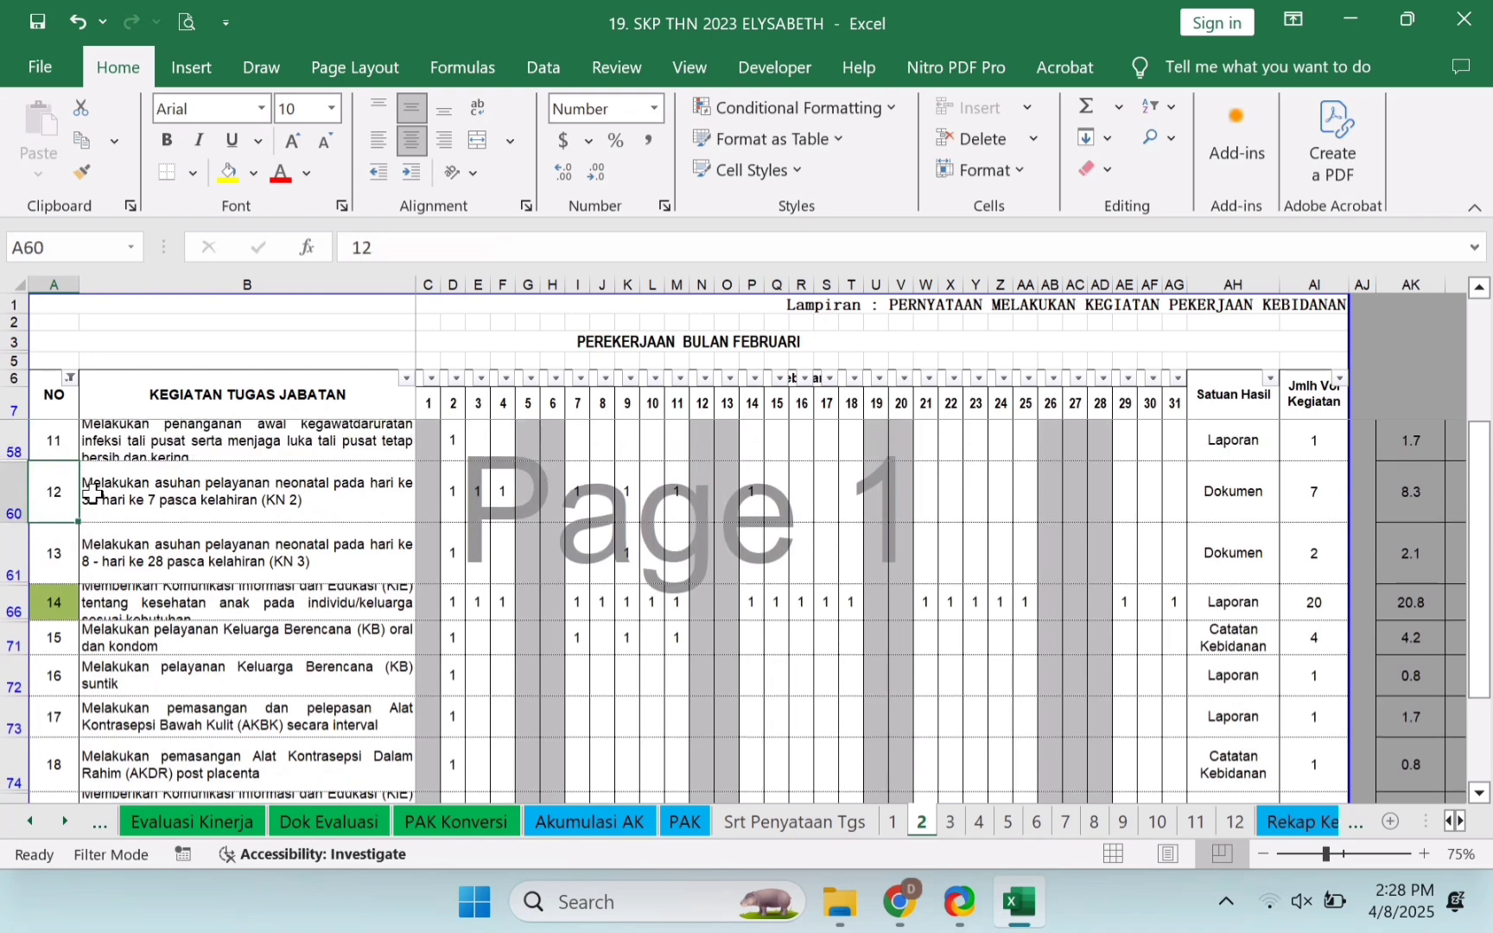
Switch to the R. Control sheet and set the Filter column to show all values, including 0
left_click(31, 822)
left_click(31, 822)
left_click(31, 823)
left_click(31, 823)
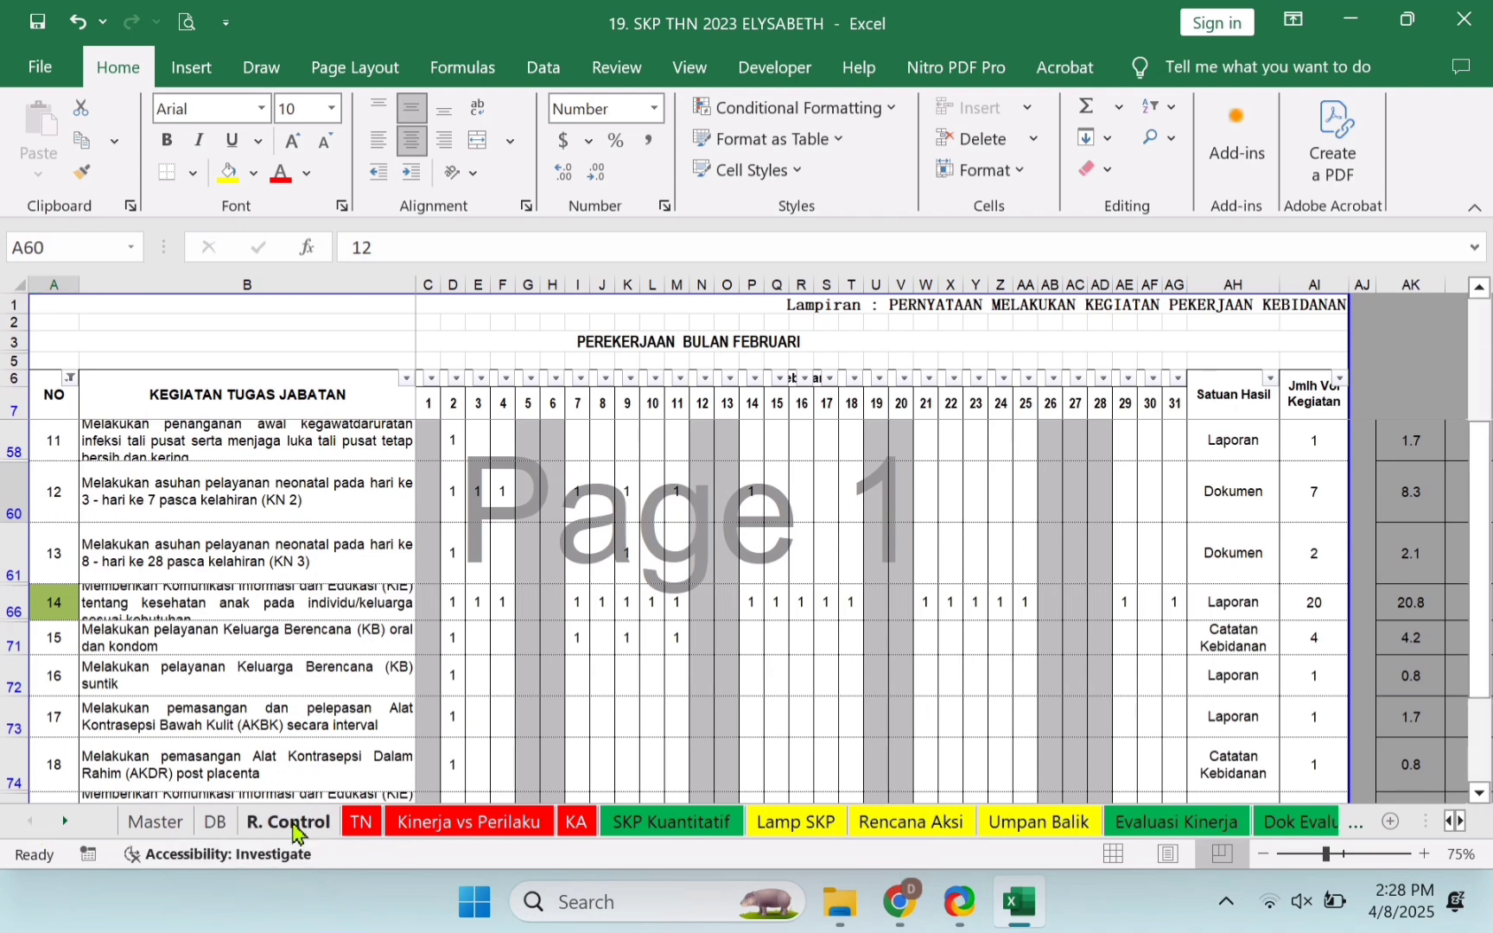
left_click(291, 823)
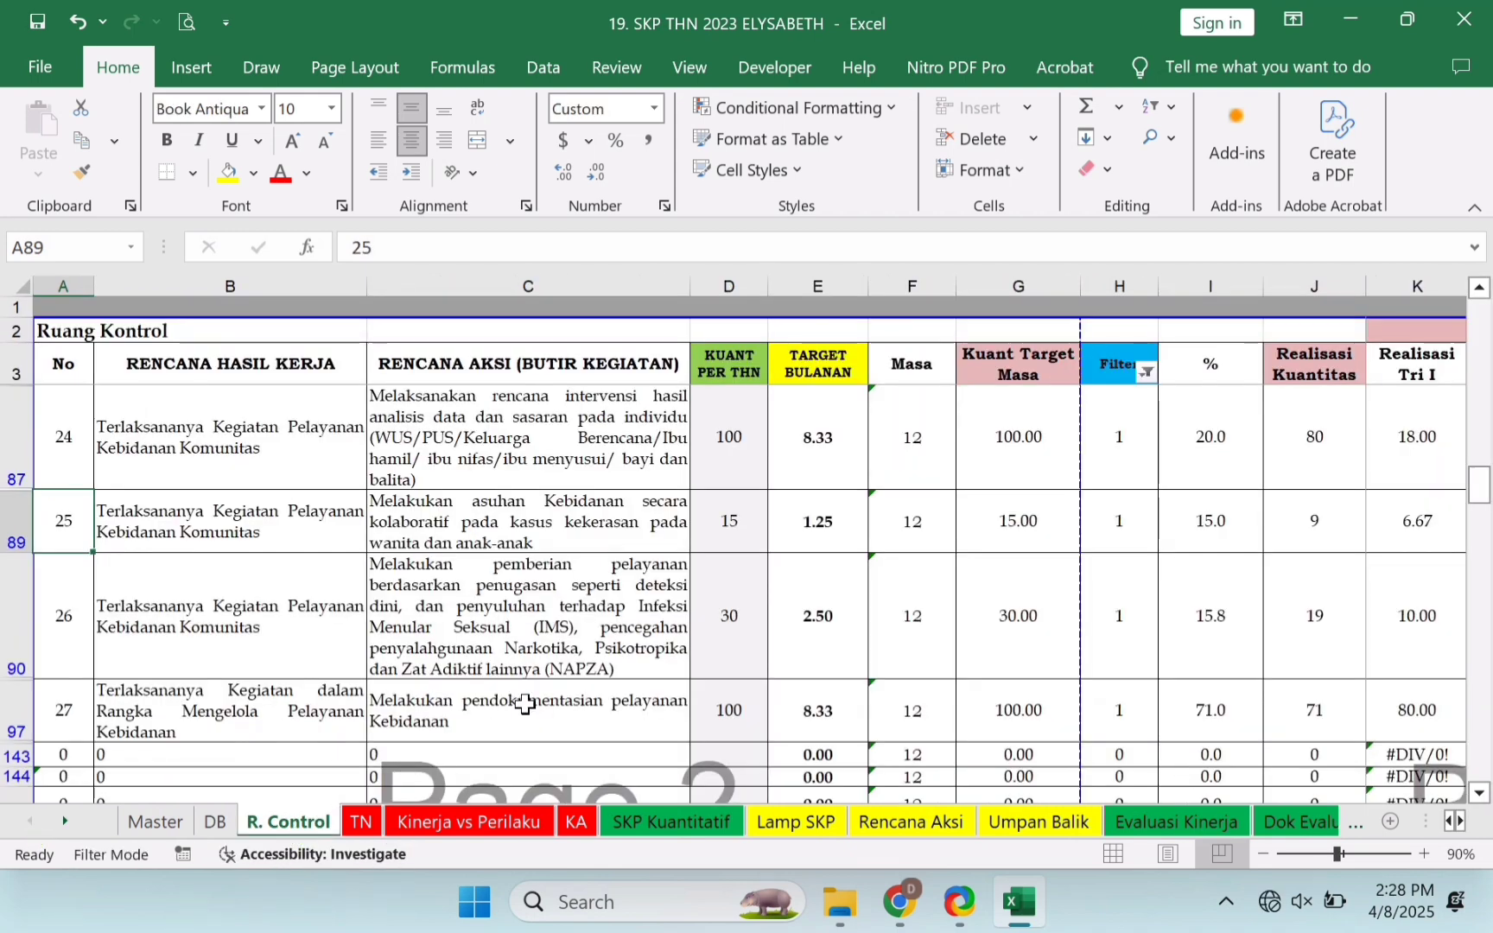
left_click(1147, 374)
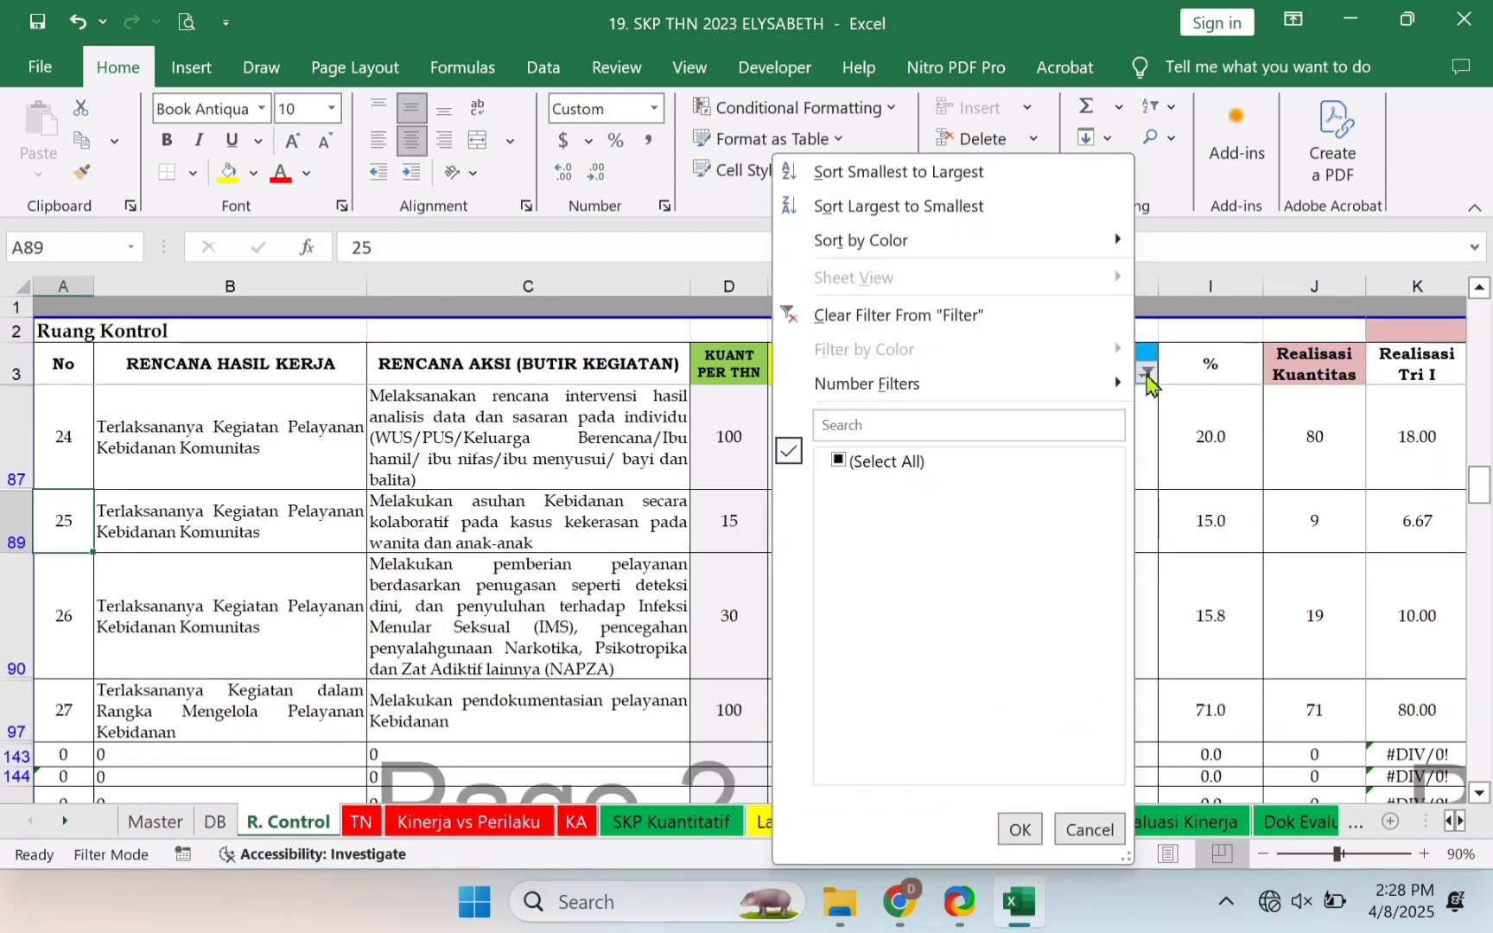
left_click(899, 465)
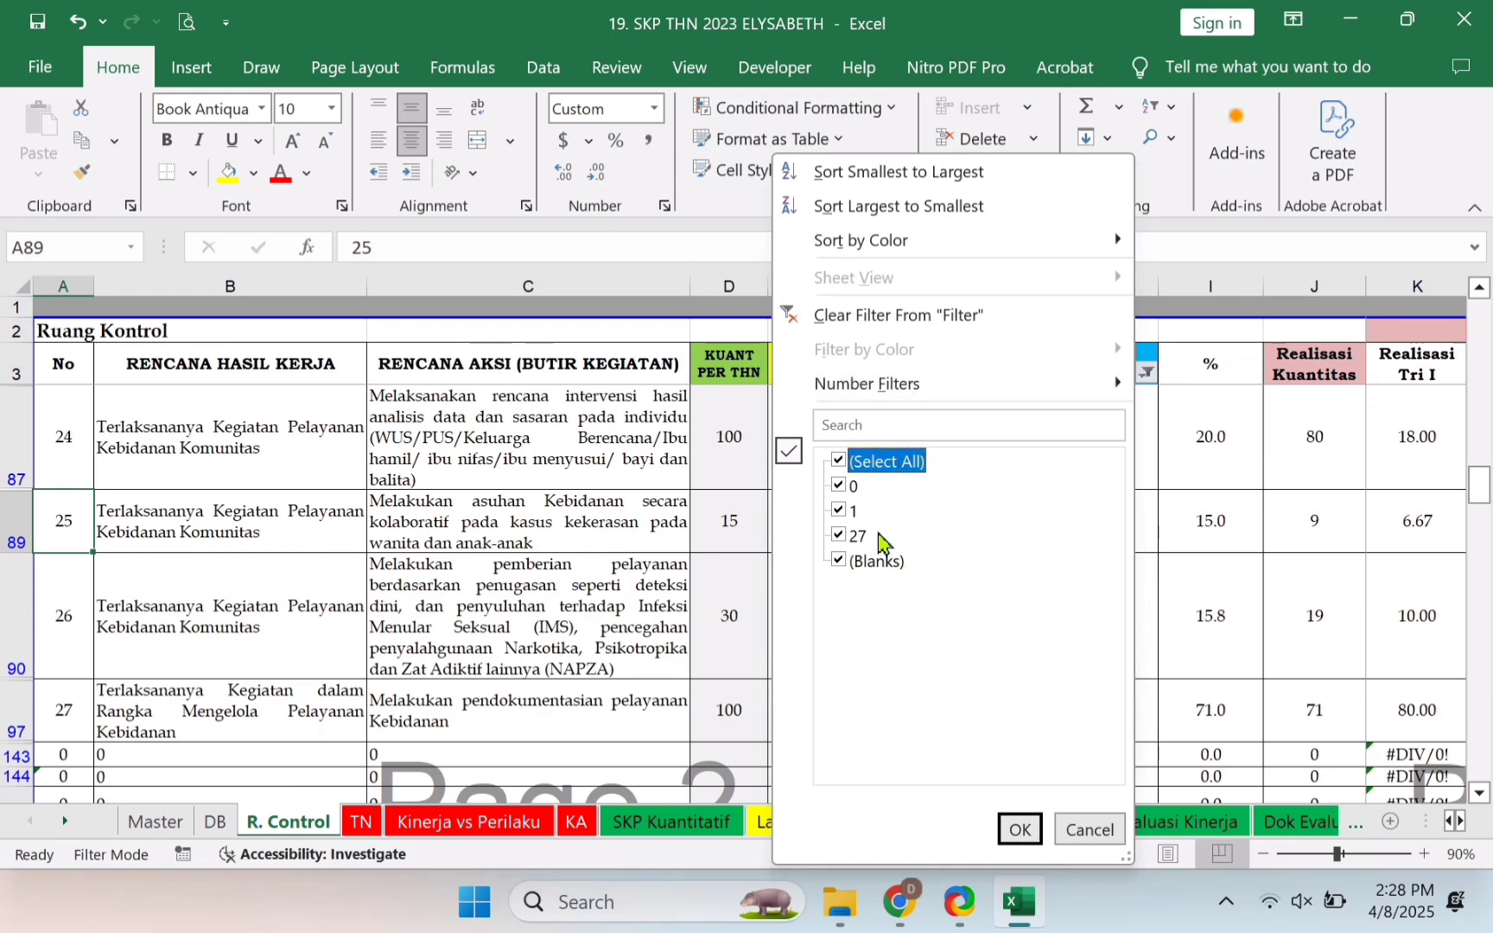
left_click(1020, 829)
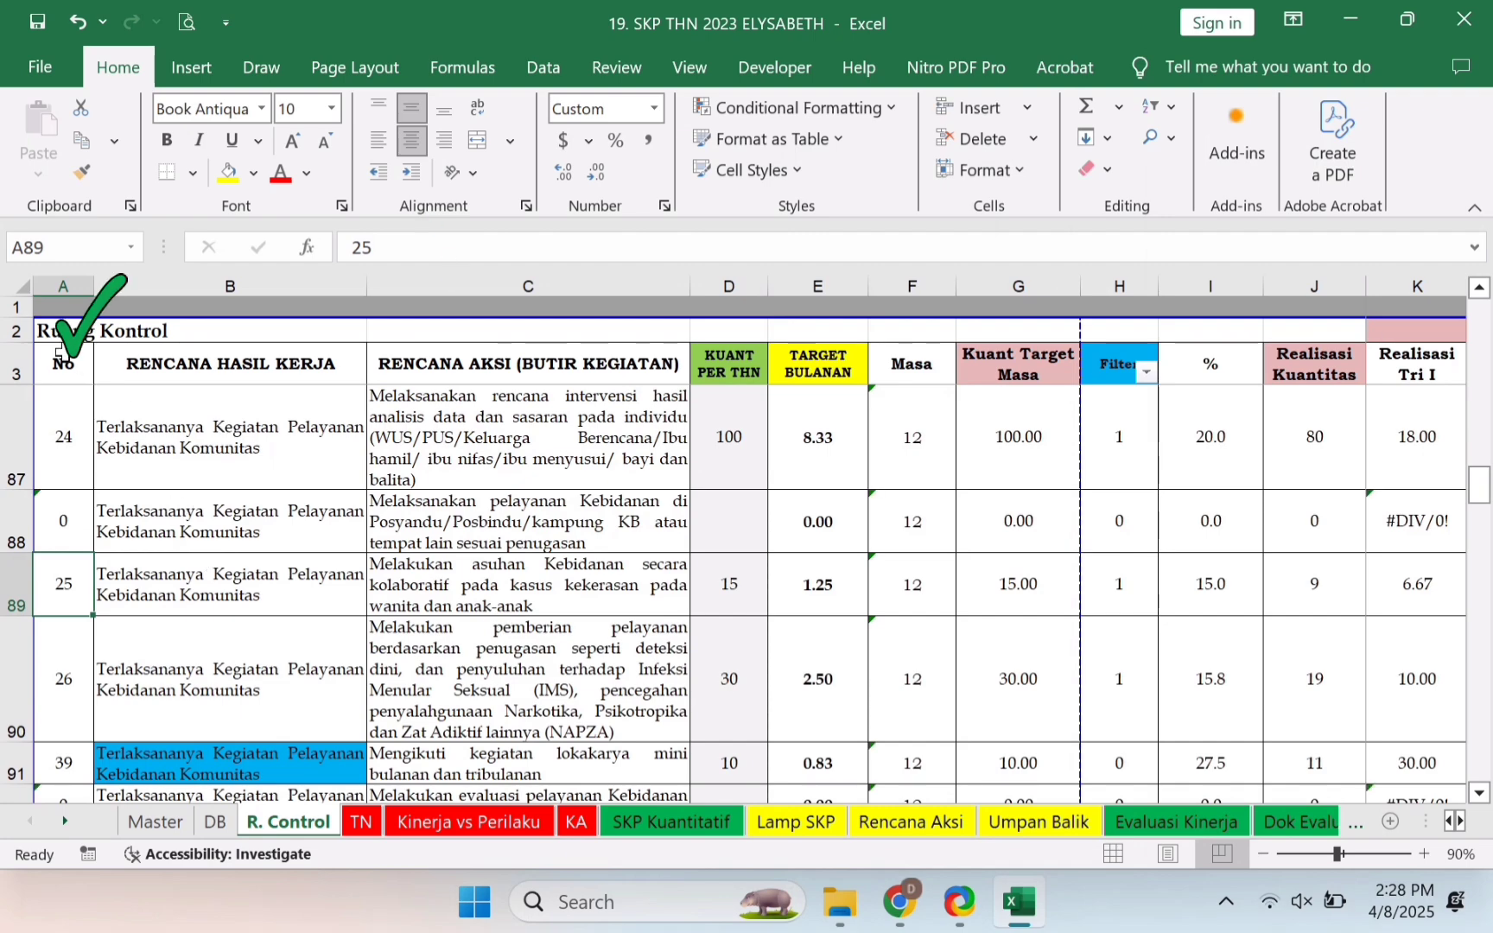
Examine the unfiltered No column from its header down through rows 7 to 21, comparing the activity numbers
left_click(63, 355)
key("Down")
key("Down")
key("Down")
key("Down")
key("Down")
key("Down")
key("Down")
key("Down")
key("Down")
key("Down")
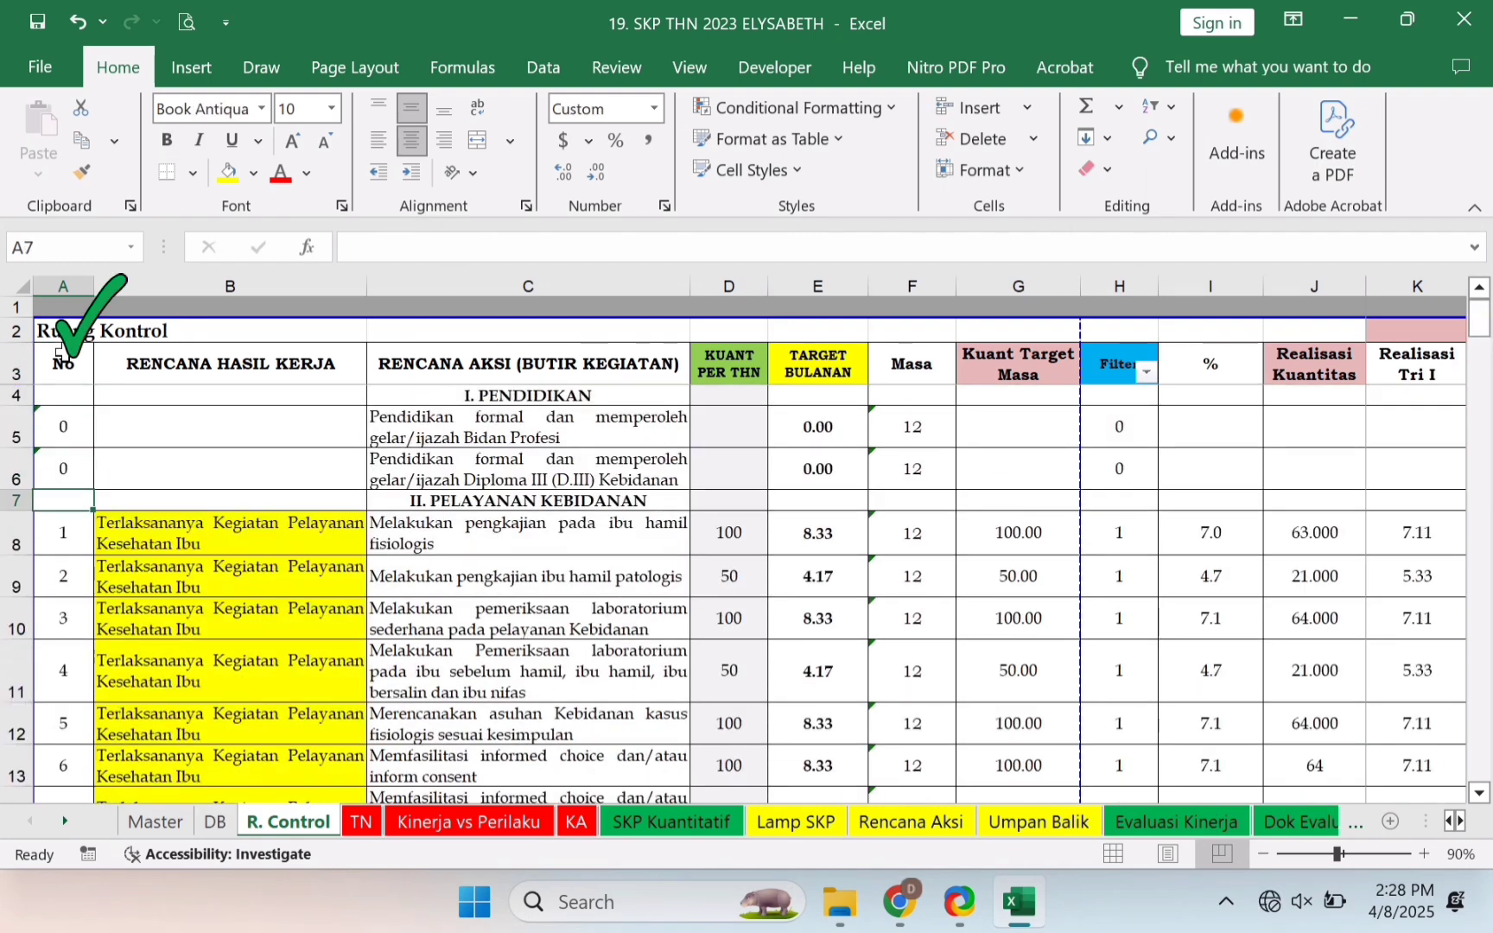
key("Down")
key("Down")
key("Down")
key("Down")
key("Down")
key("Down")
key("Down")
key("Down")
key("Down")
key("Down")
key("Down")
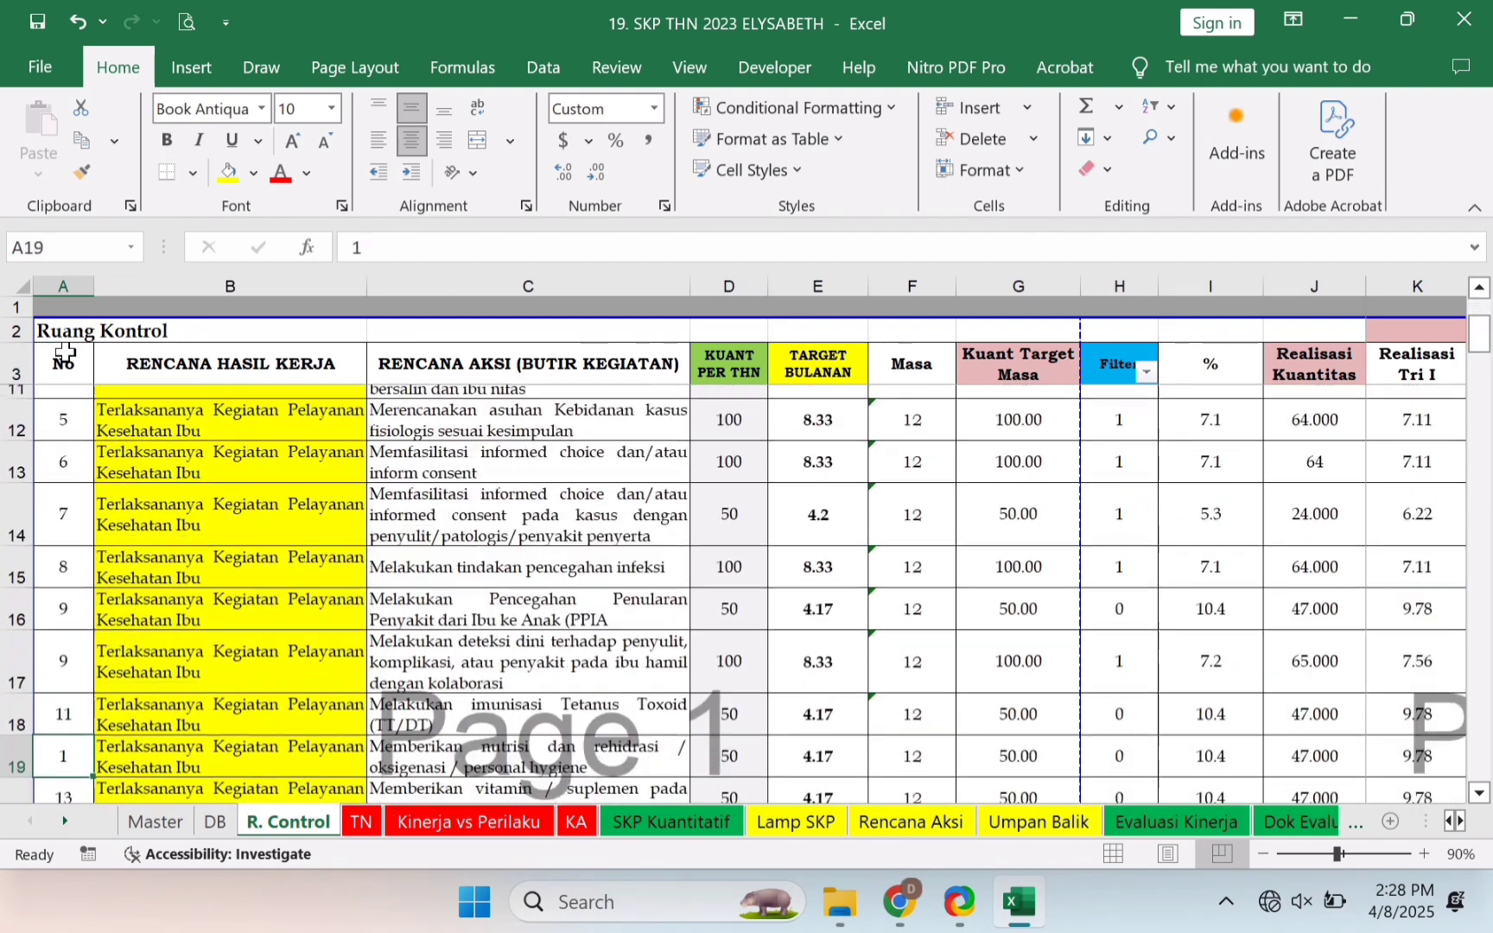
key("Up")
key("Up")
key("Up")
key("Up")
key("Up")
key("Up")
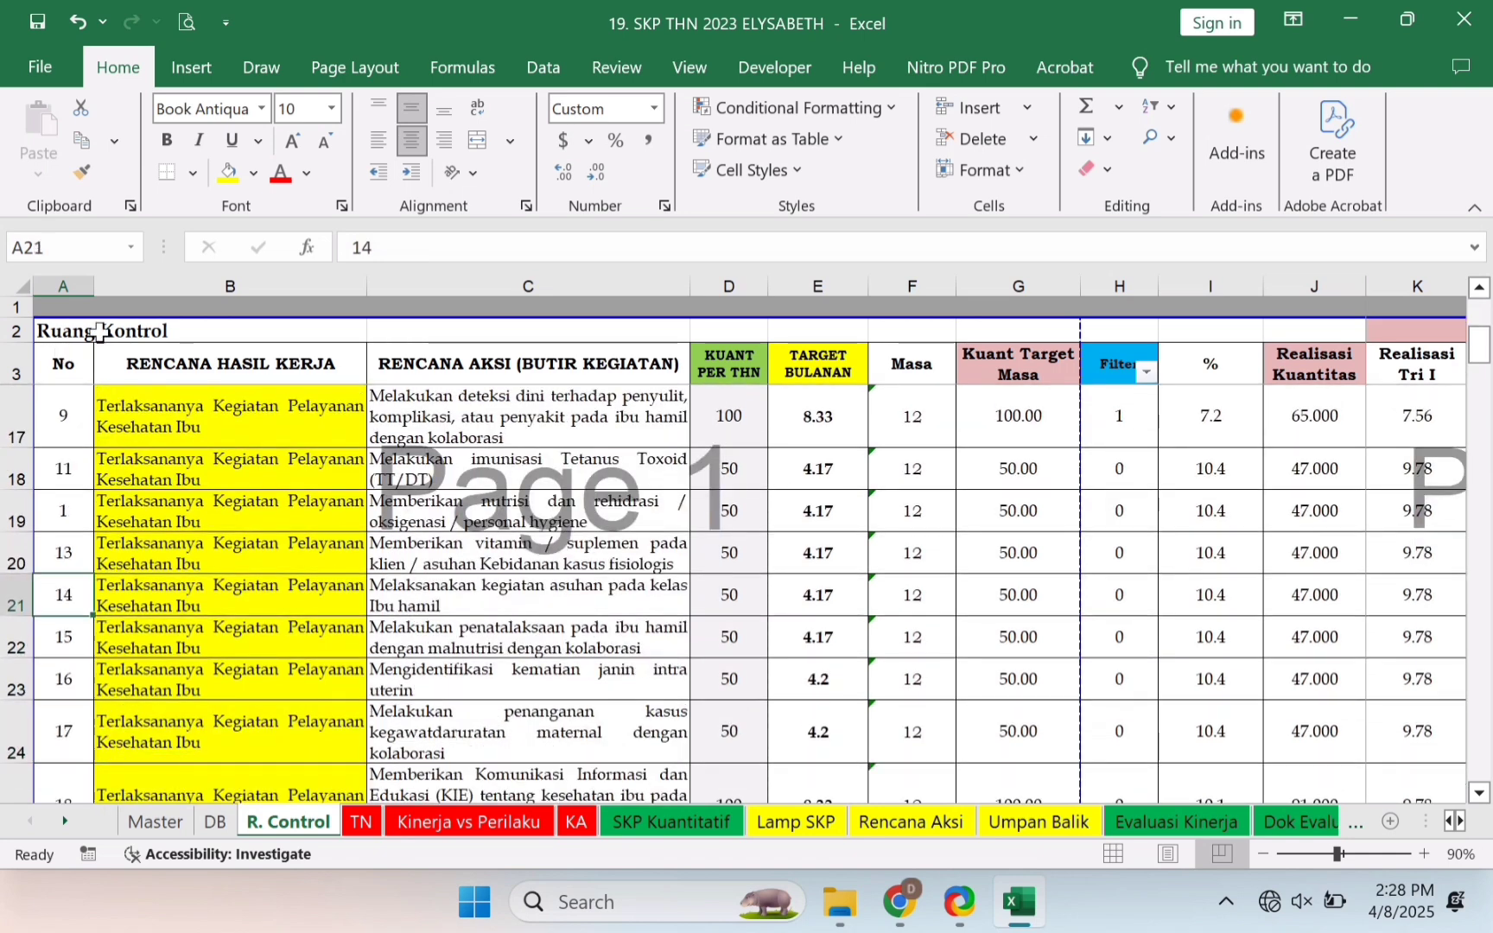
Inspect the No cells from A19 down to A27 to check how the unplanned activities are numbered
left_click(73, 519)
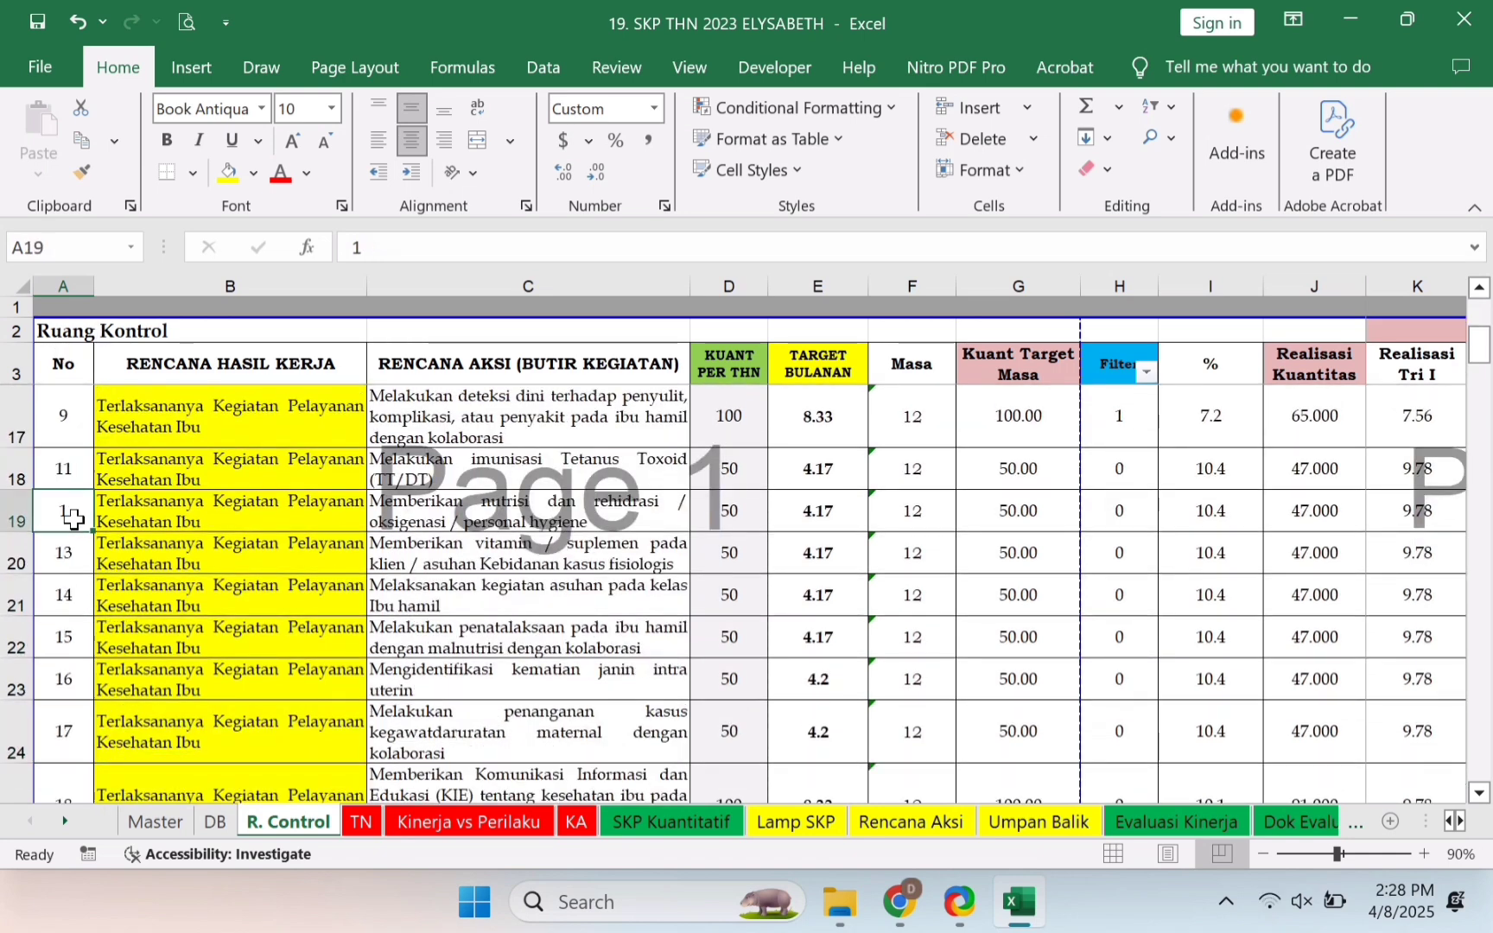
key("Down")
key("Down")
key("Down")
key("Down")
key("Down")
key("Down")
key("Down")
key("Down")
key("Down")
key("Down")
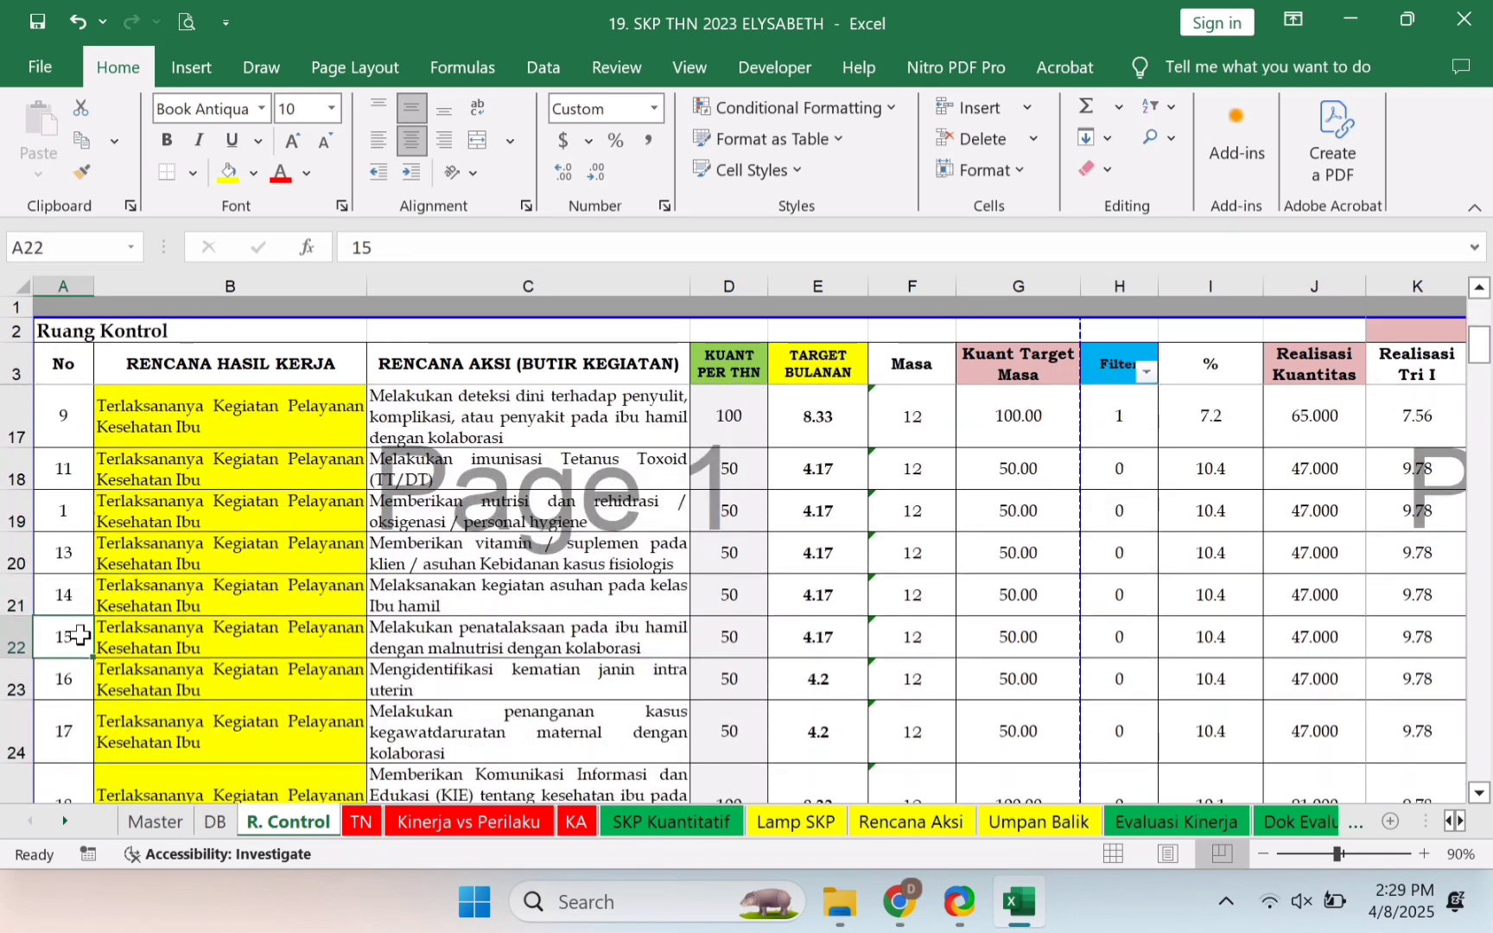
left_click(80, 640)
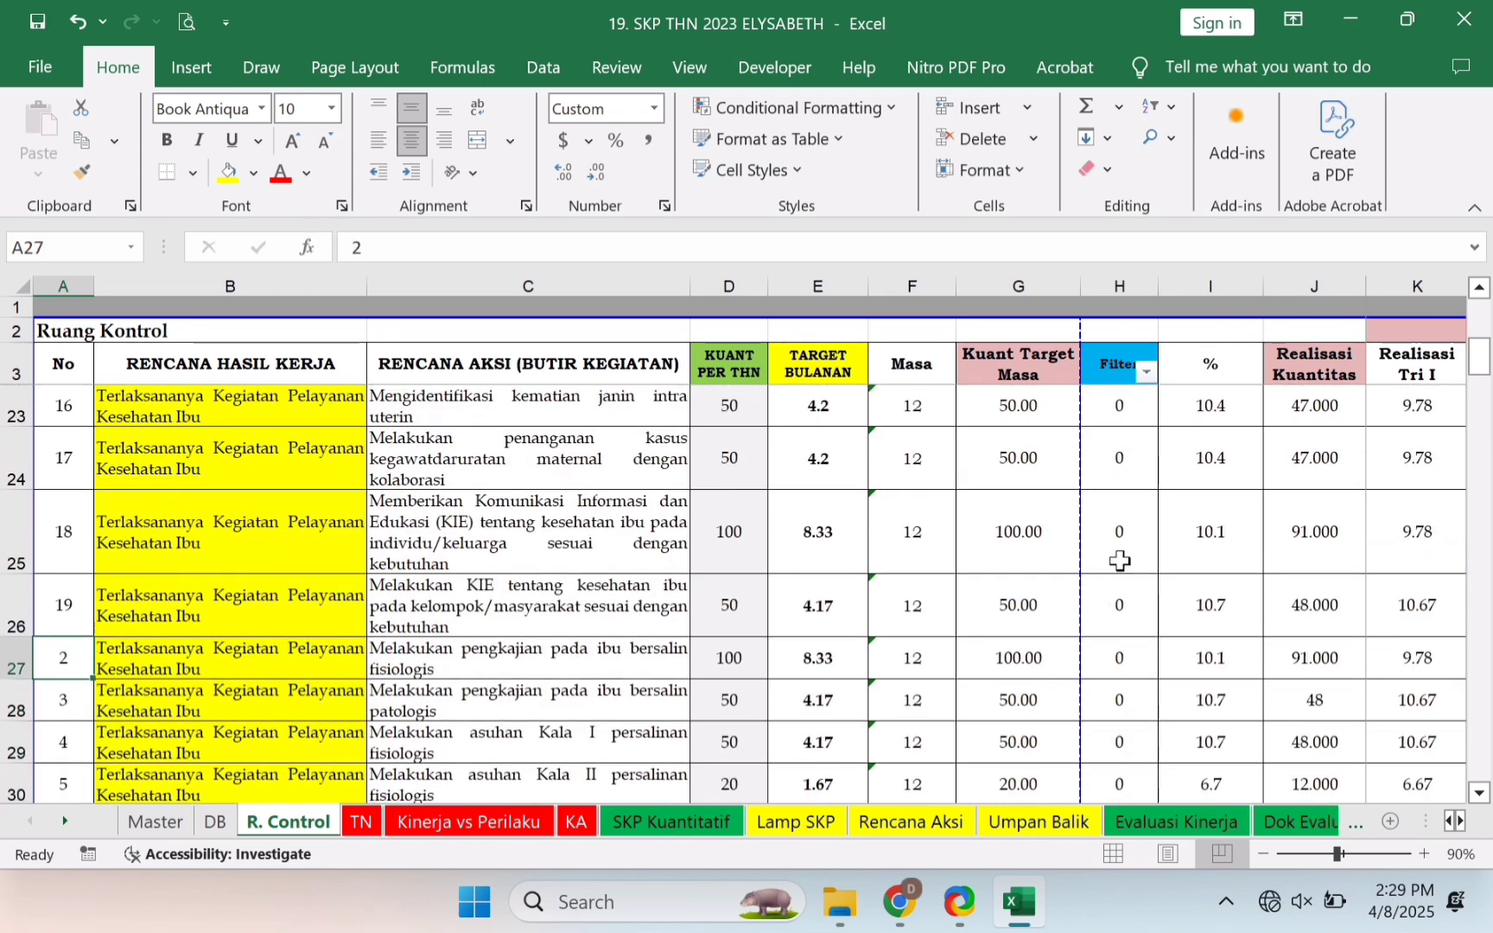
Select the KUANT PER THN values in D8:D19, and exclude 0 from the Filter column
scroll(1120, 560, "up", 6)
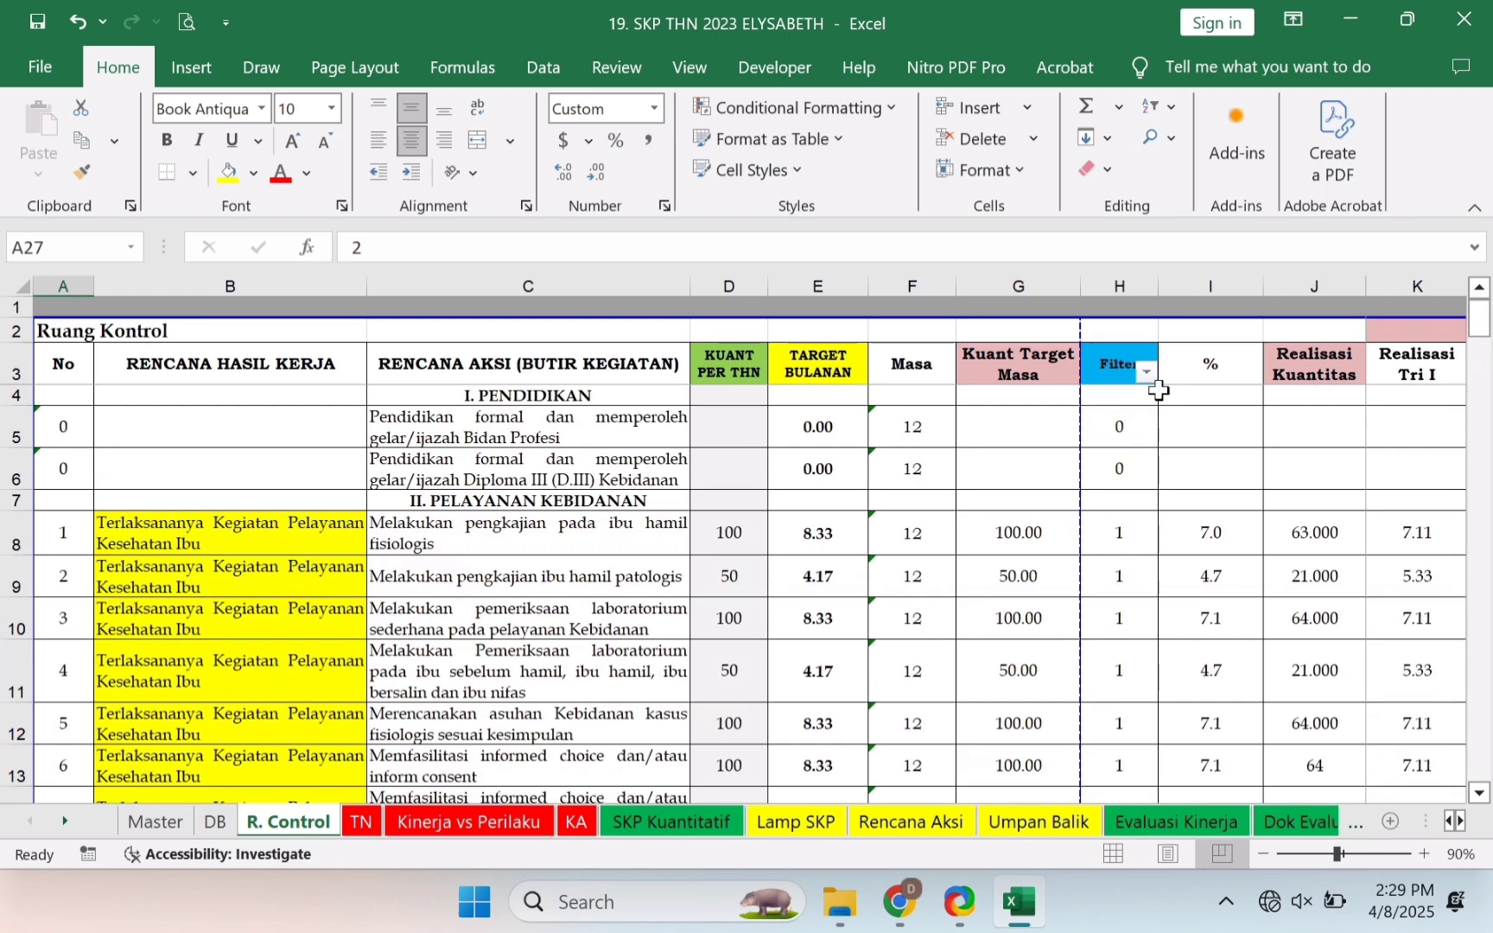
left_click_drag(730, 533, 737, 754)
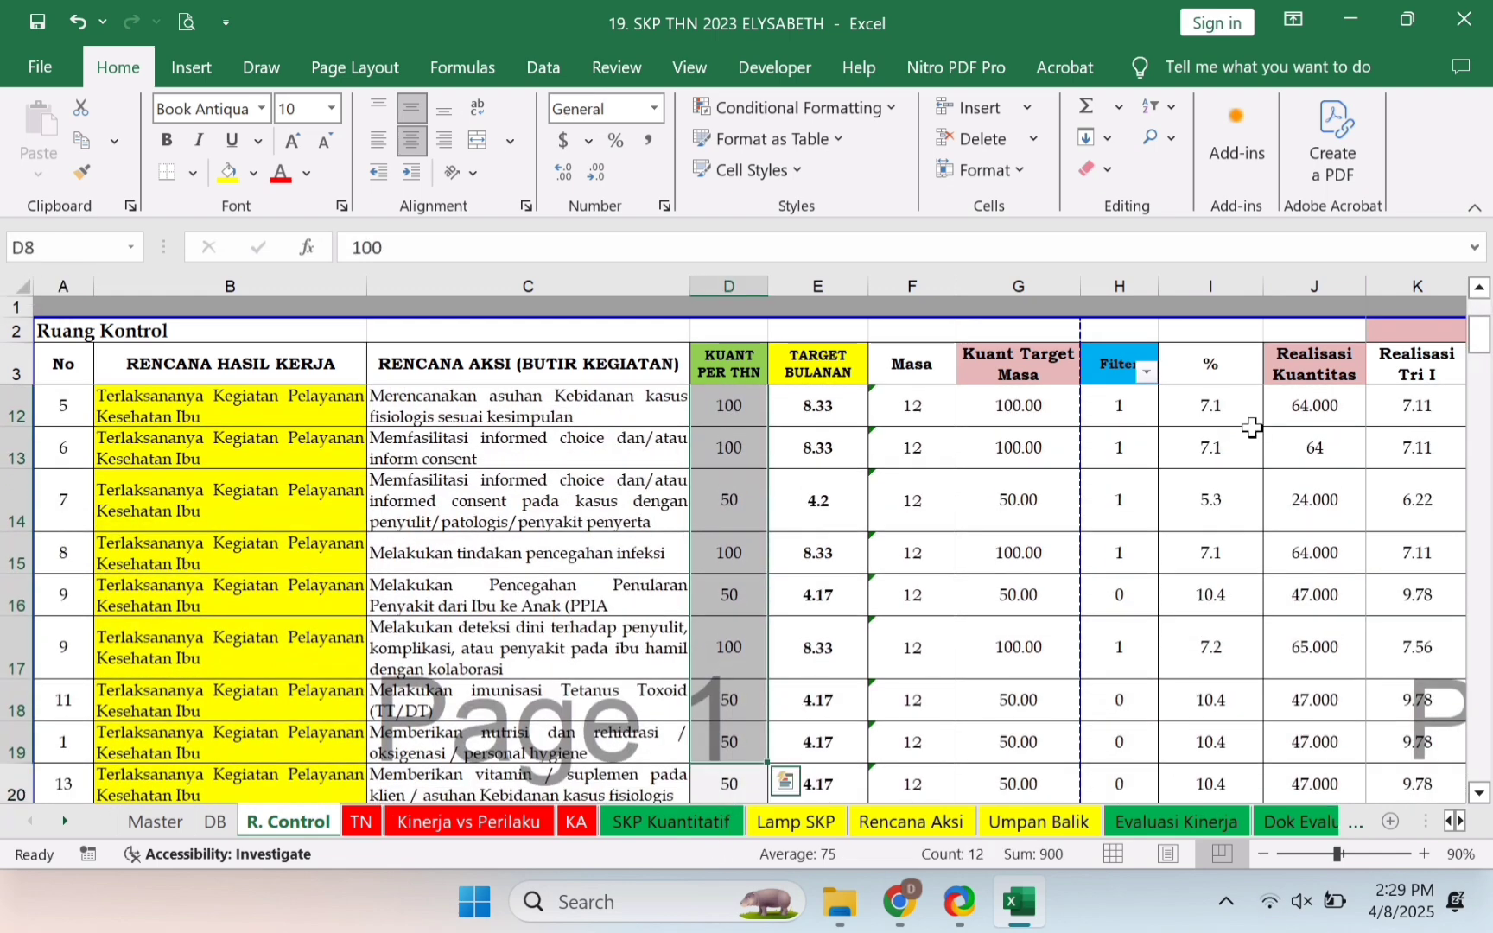
left_click(1147, 383)
left_click(1148, 379)
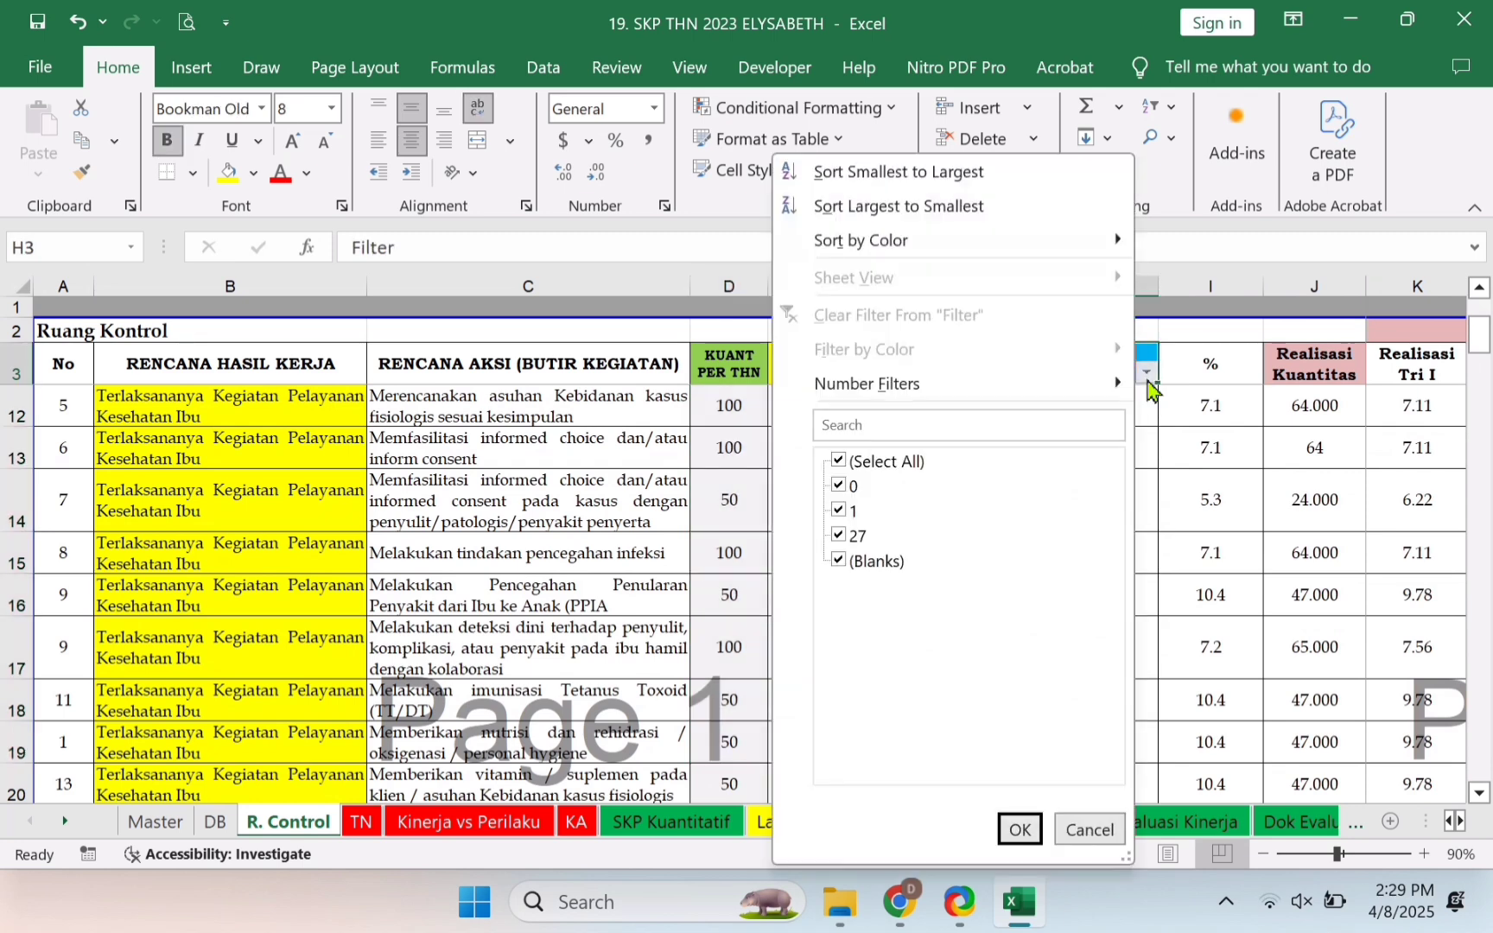
left_click(854, 490)
left_click(1019, 830)
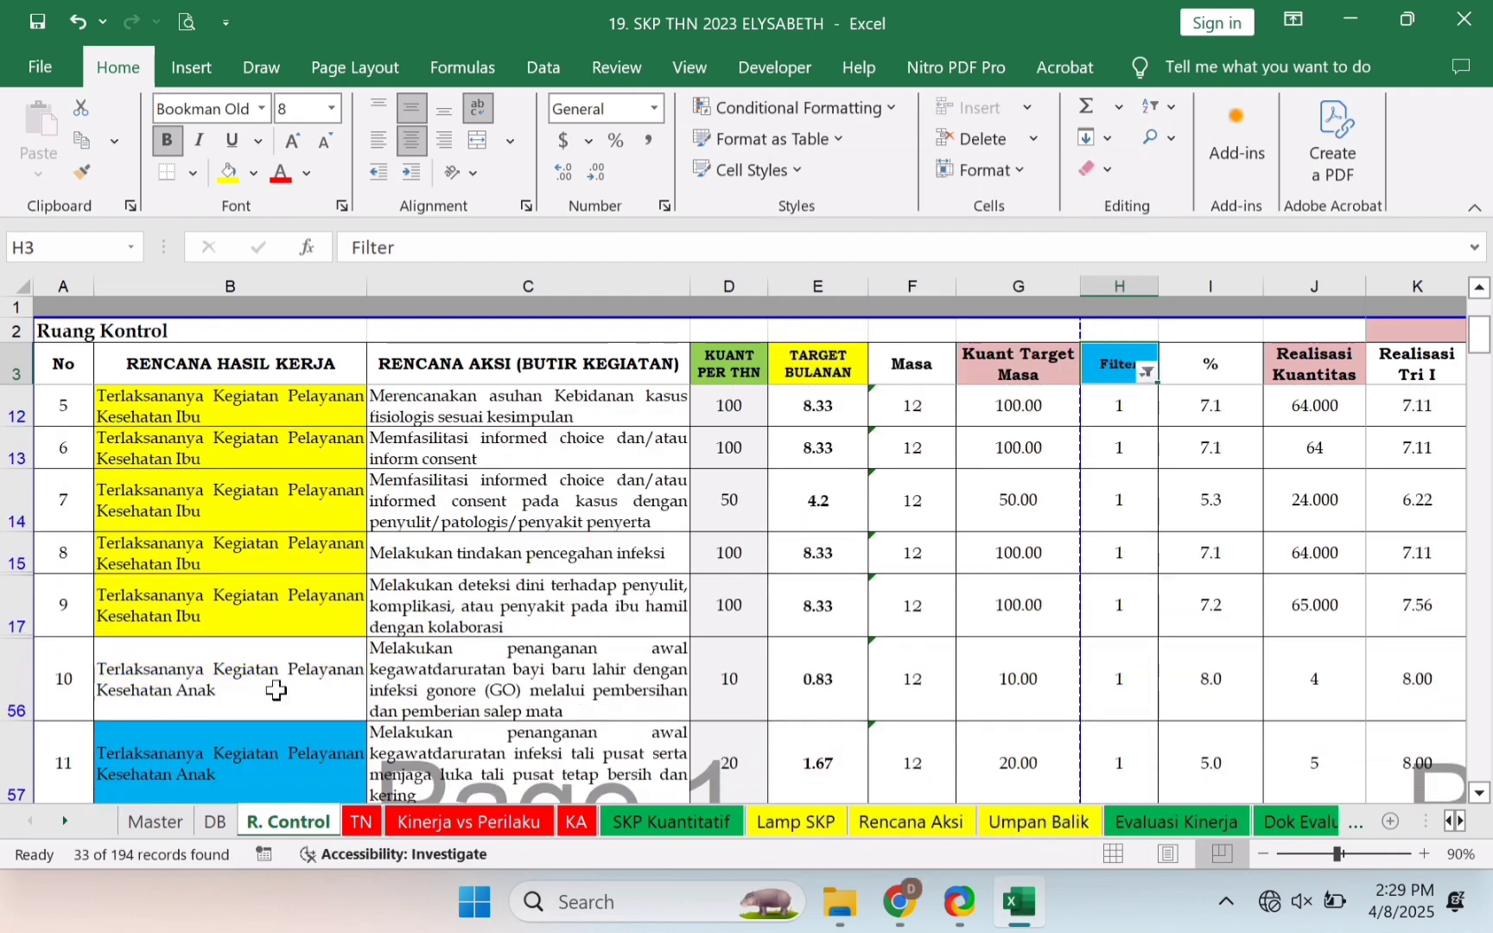
Inspect the No cell of activity 1, A8, and view the Filter column's options without changing them
scroll(64, 425, "up", 2)
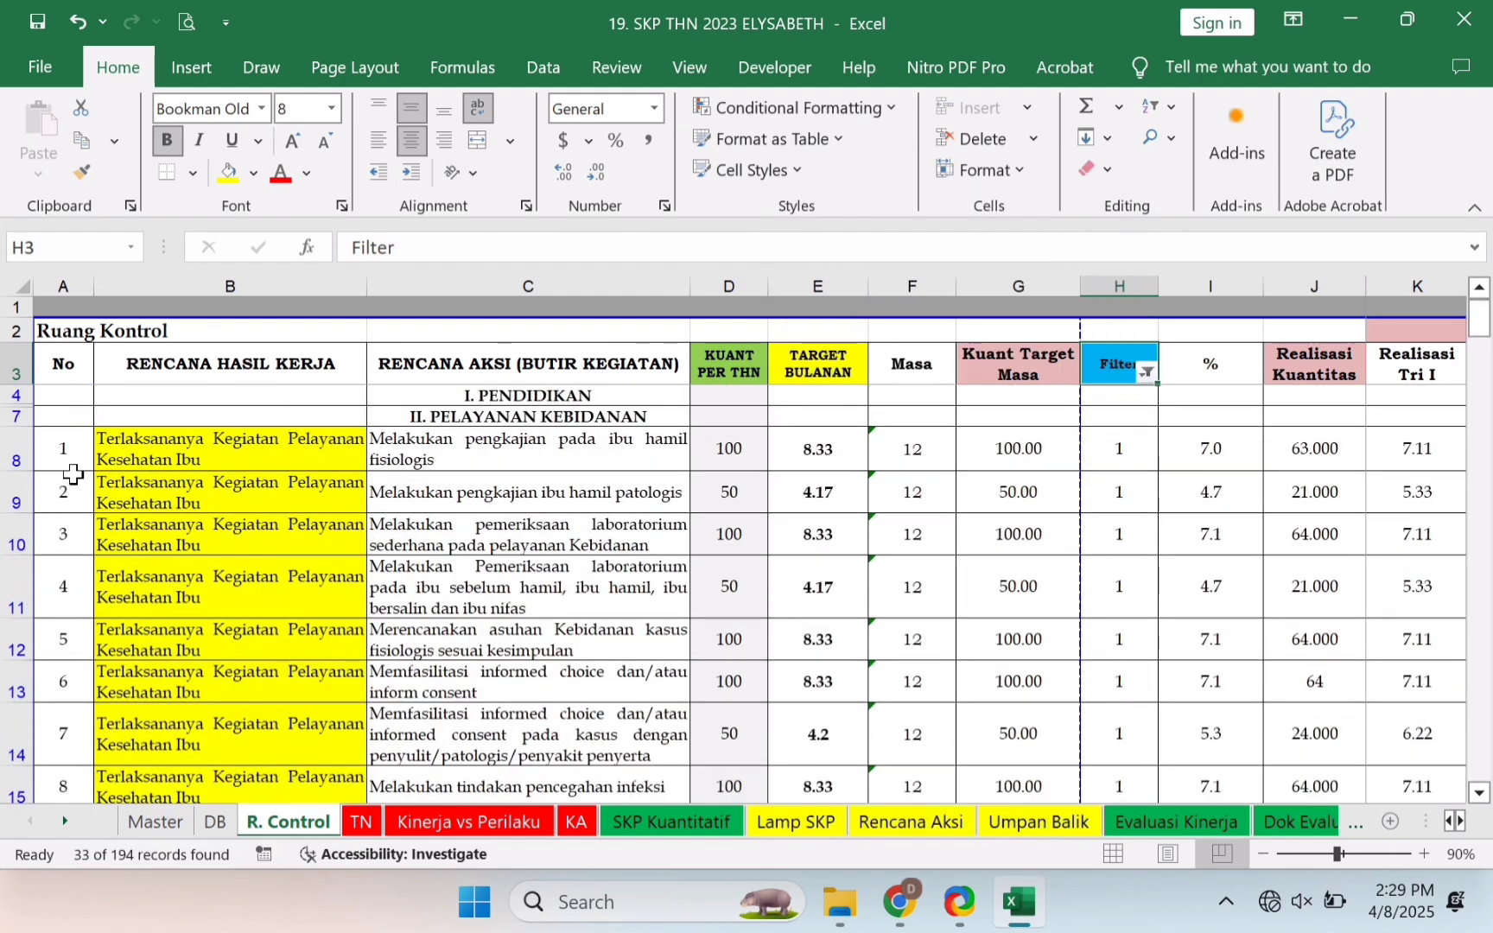
left_click(69, 465)
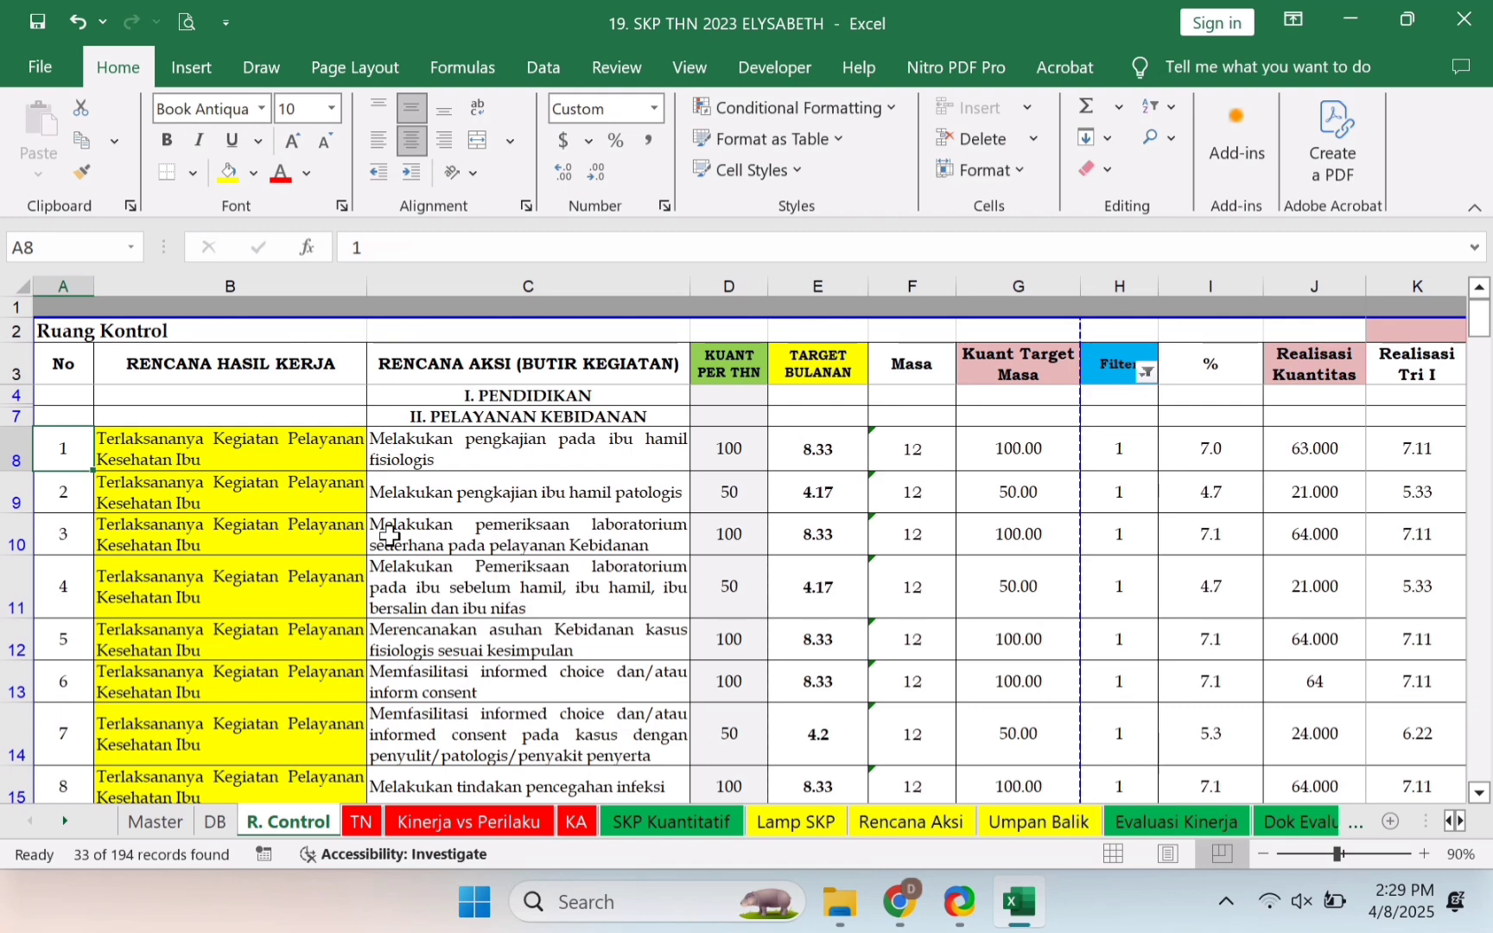
left_click(1148, 374)
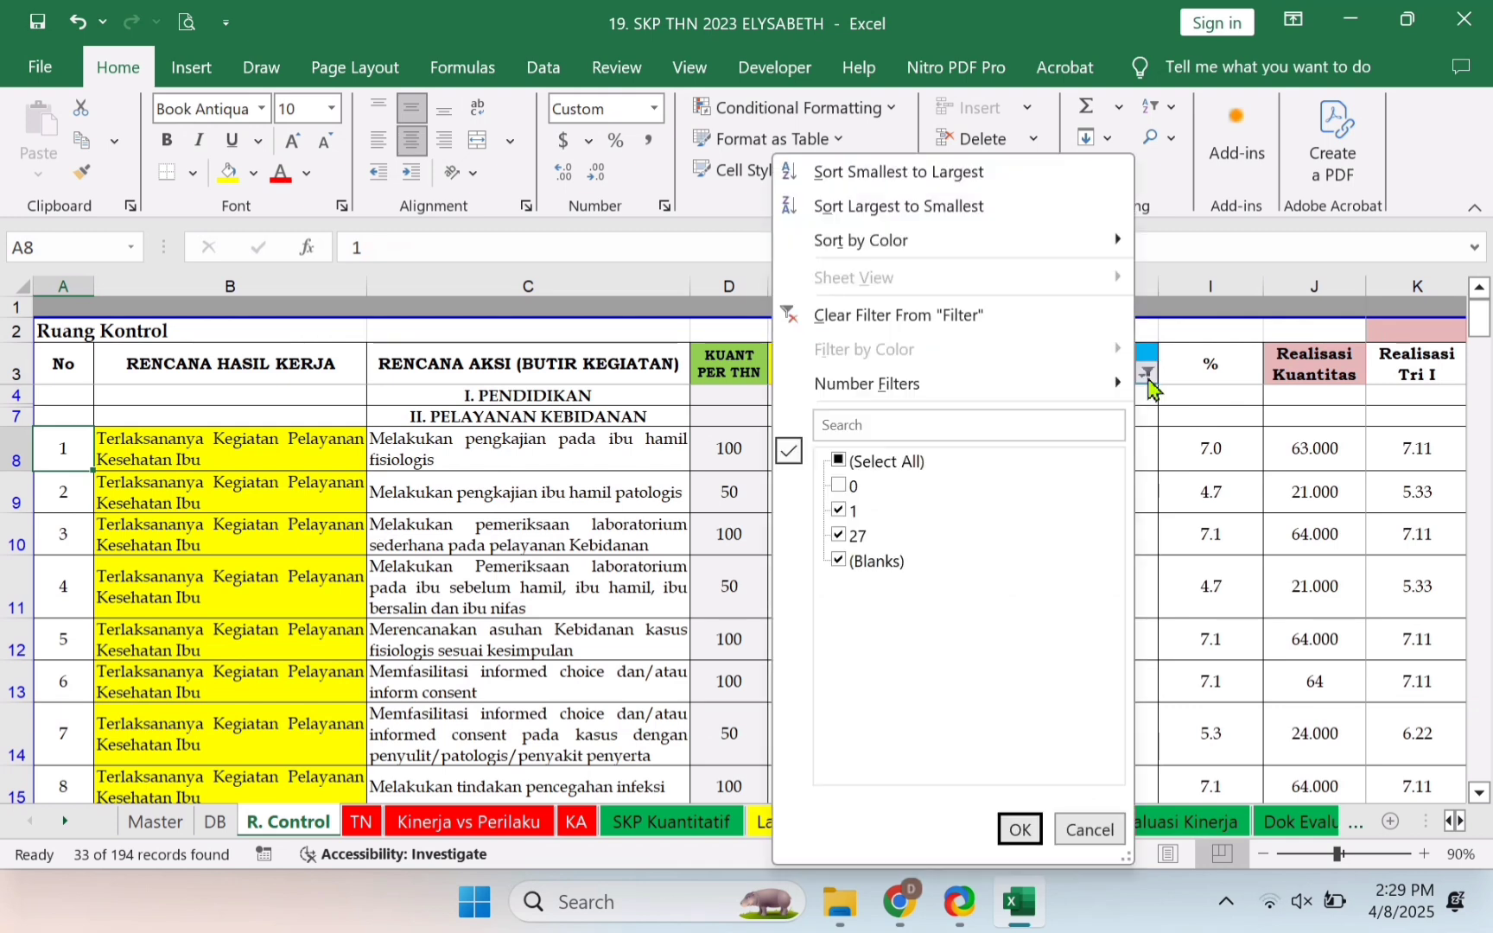
left_click(212, 529)
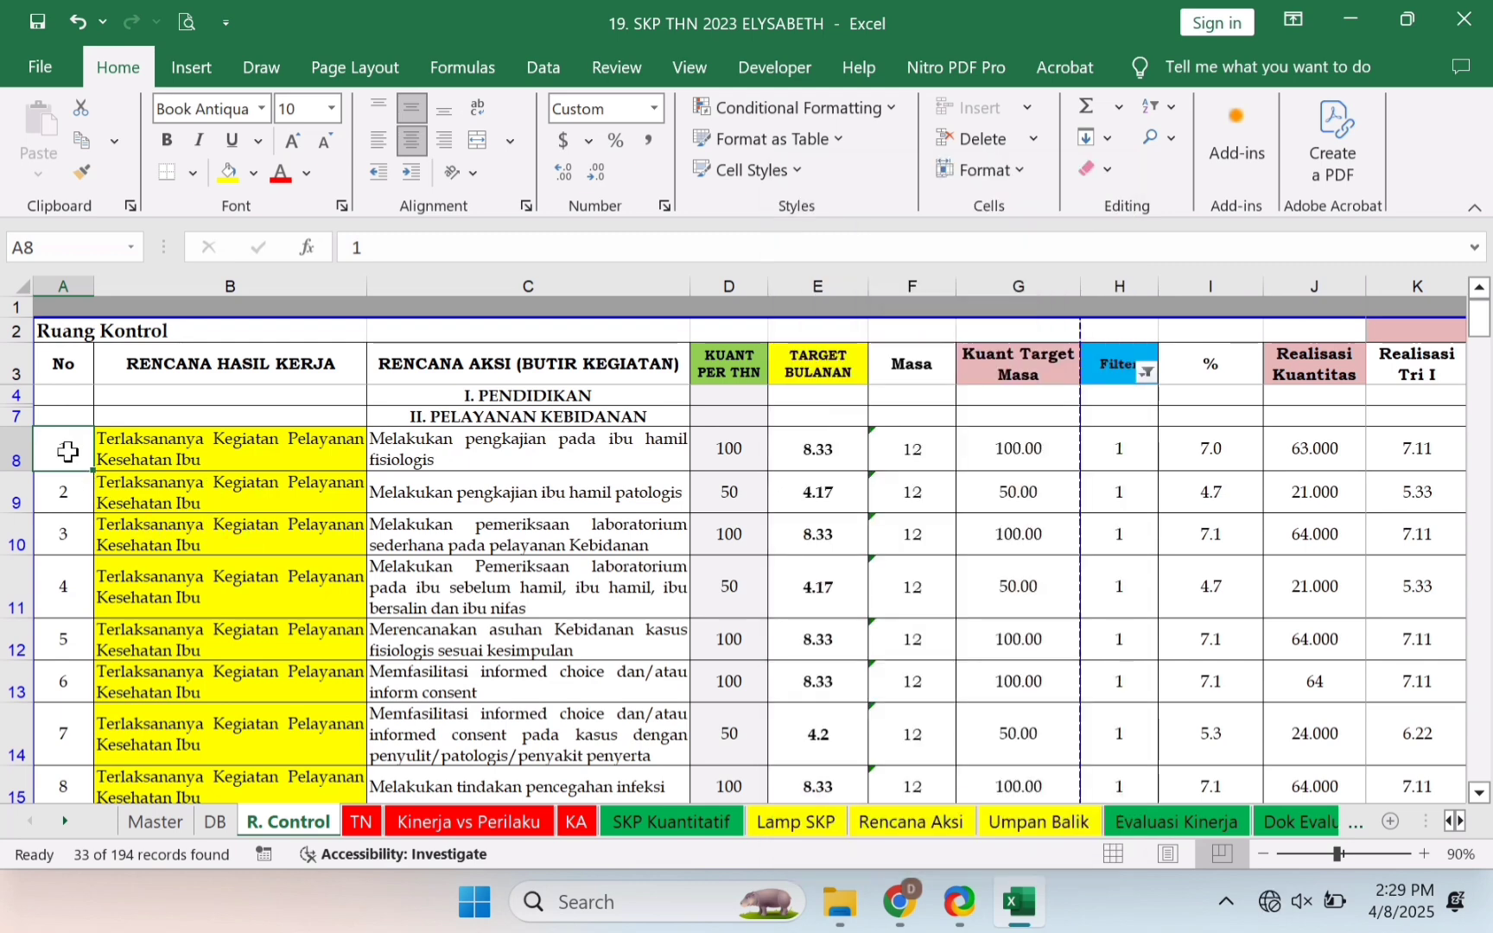
Filter the Filter column to only 0 and blanks, and select row 16, the first unplanned Pelayanan Kebidanan activity
left_click(1148, 373)
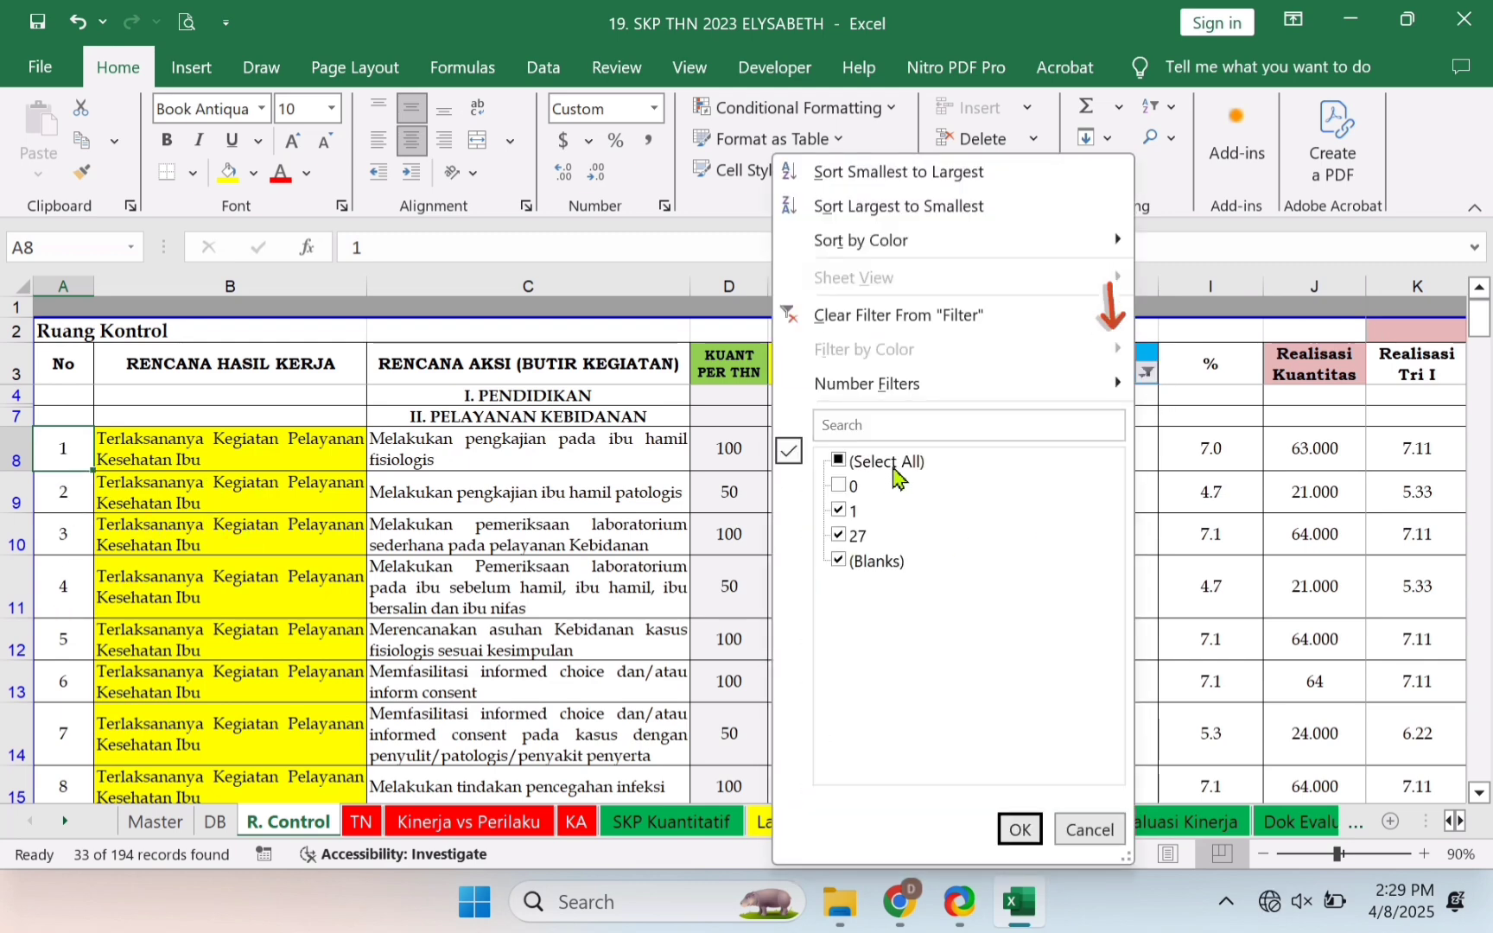
left_click(897, 471)
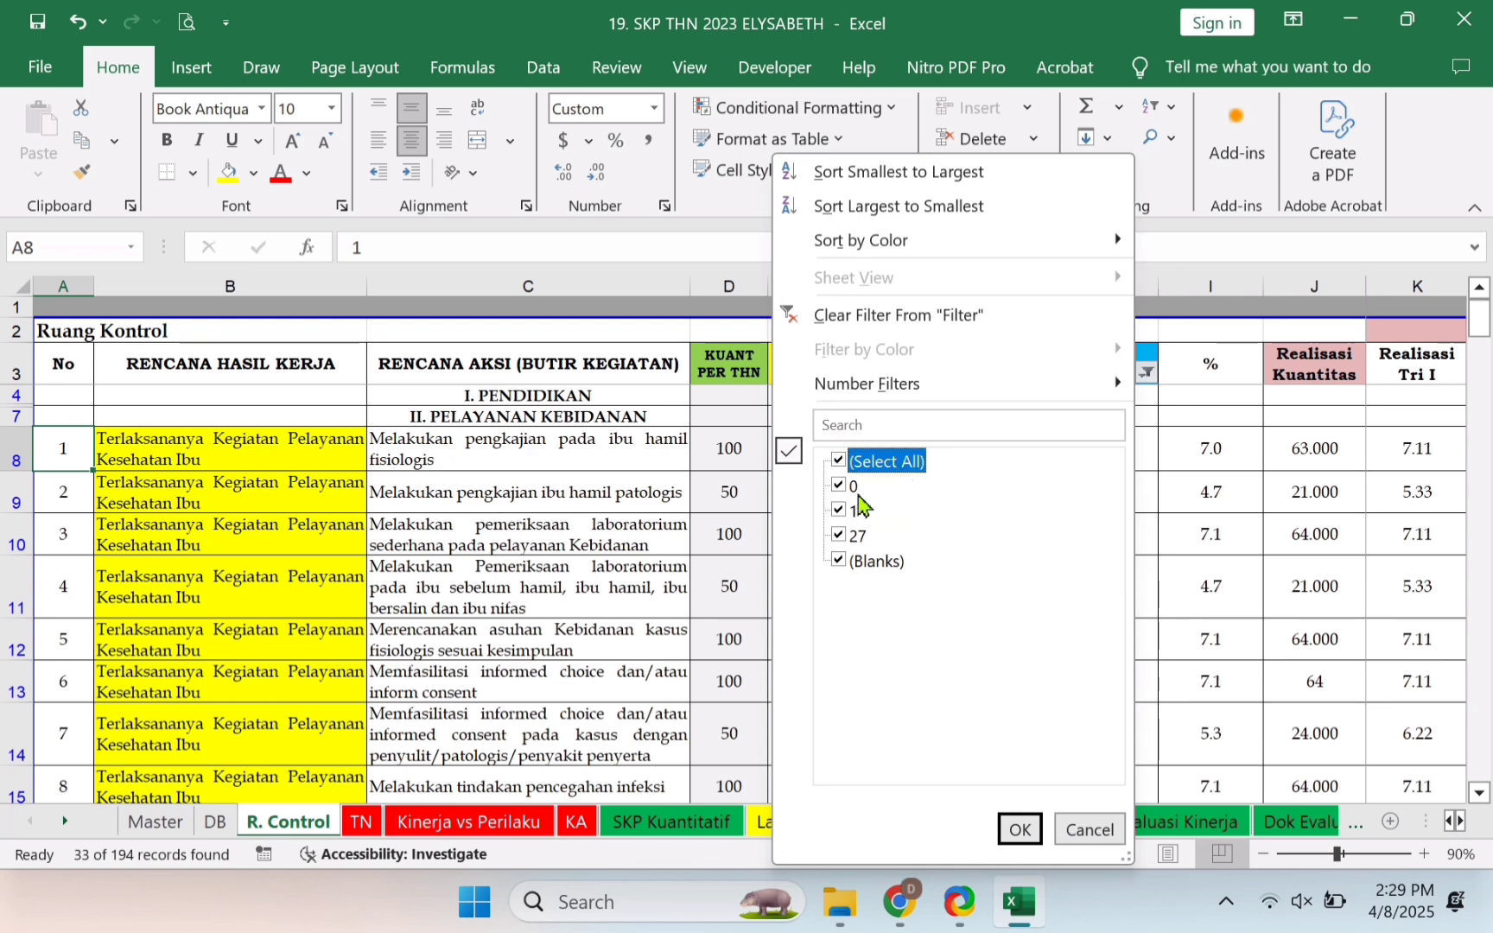
left_click(899, 472)
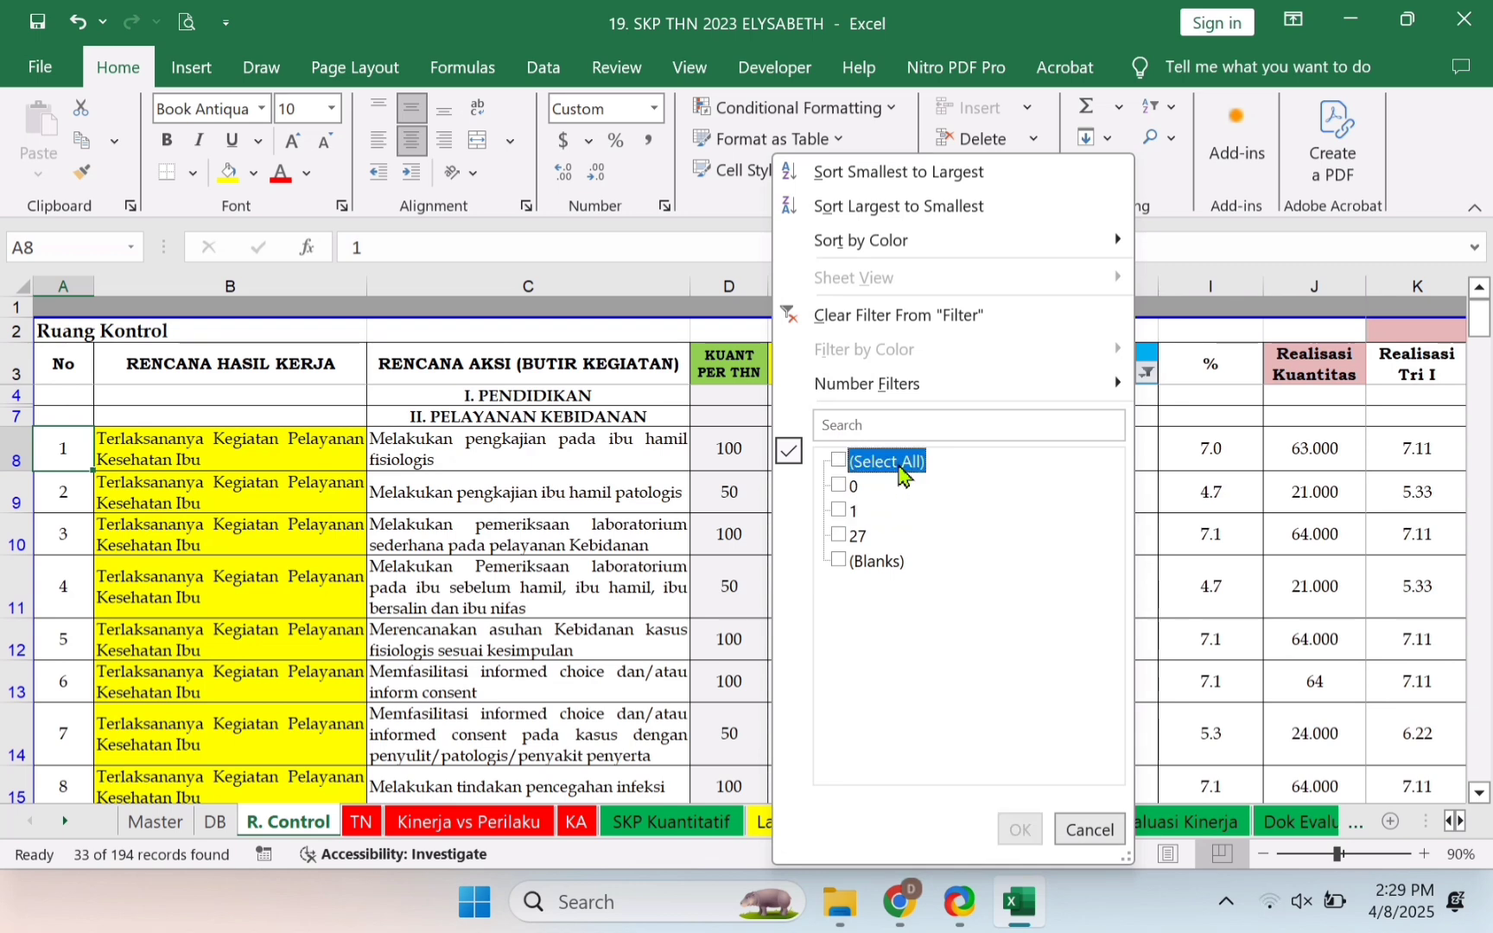
left_click(854, 489)
left_click(866, 566)
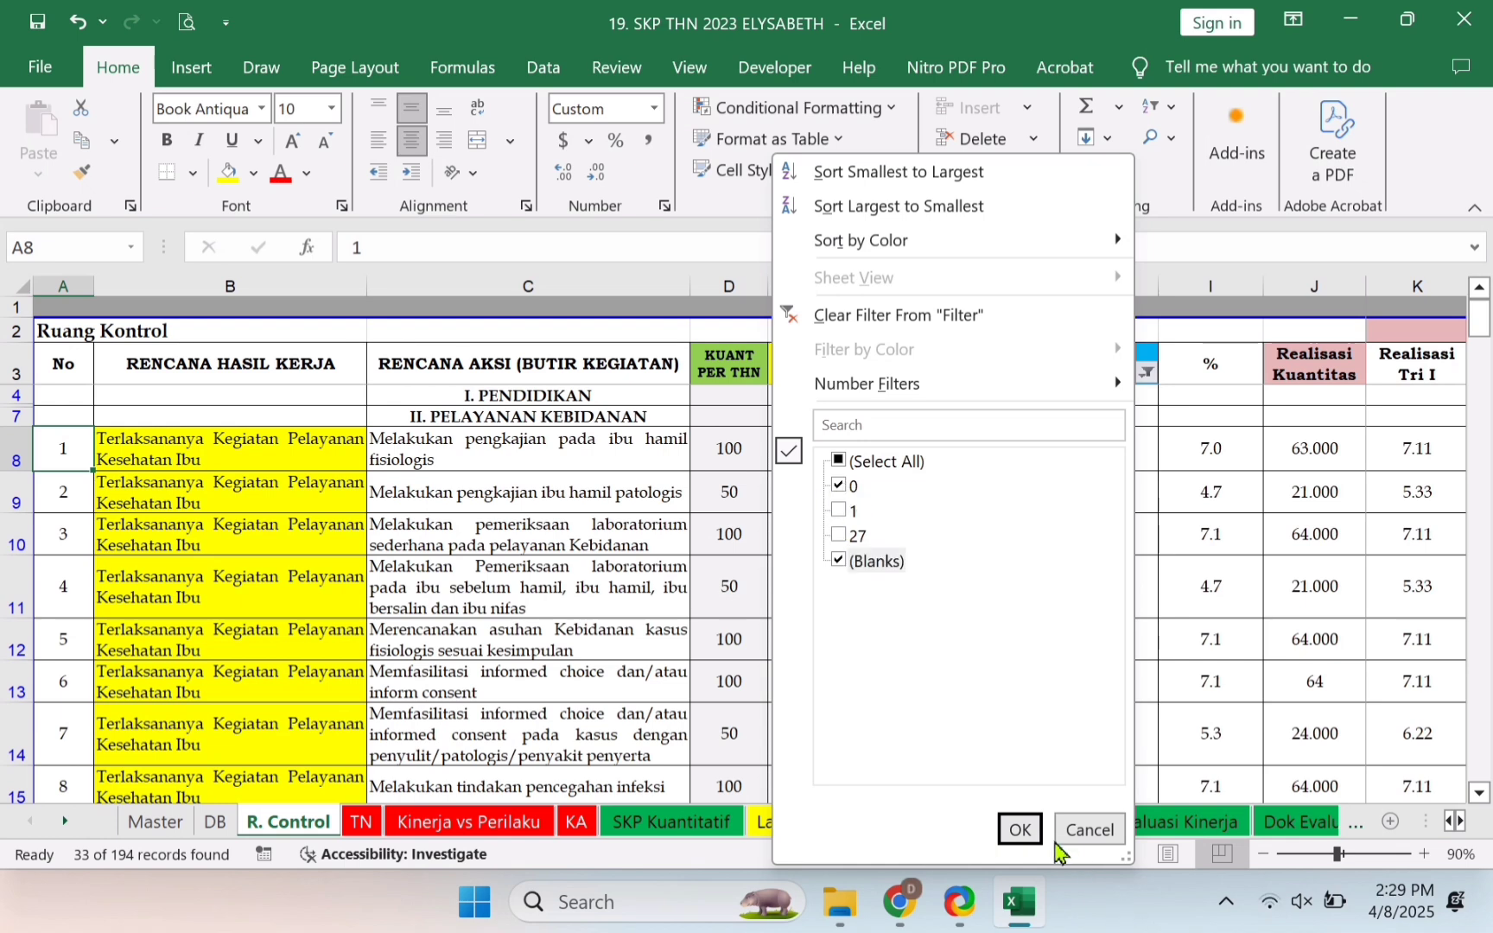
left_click(1020, 829)
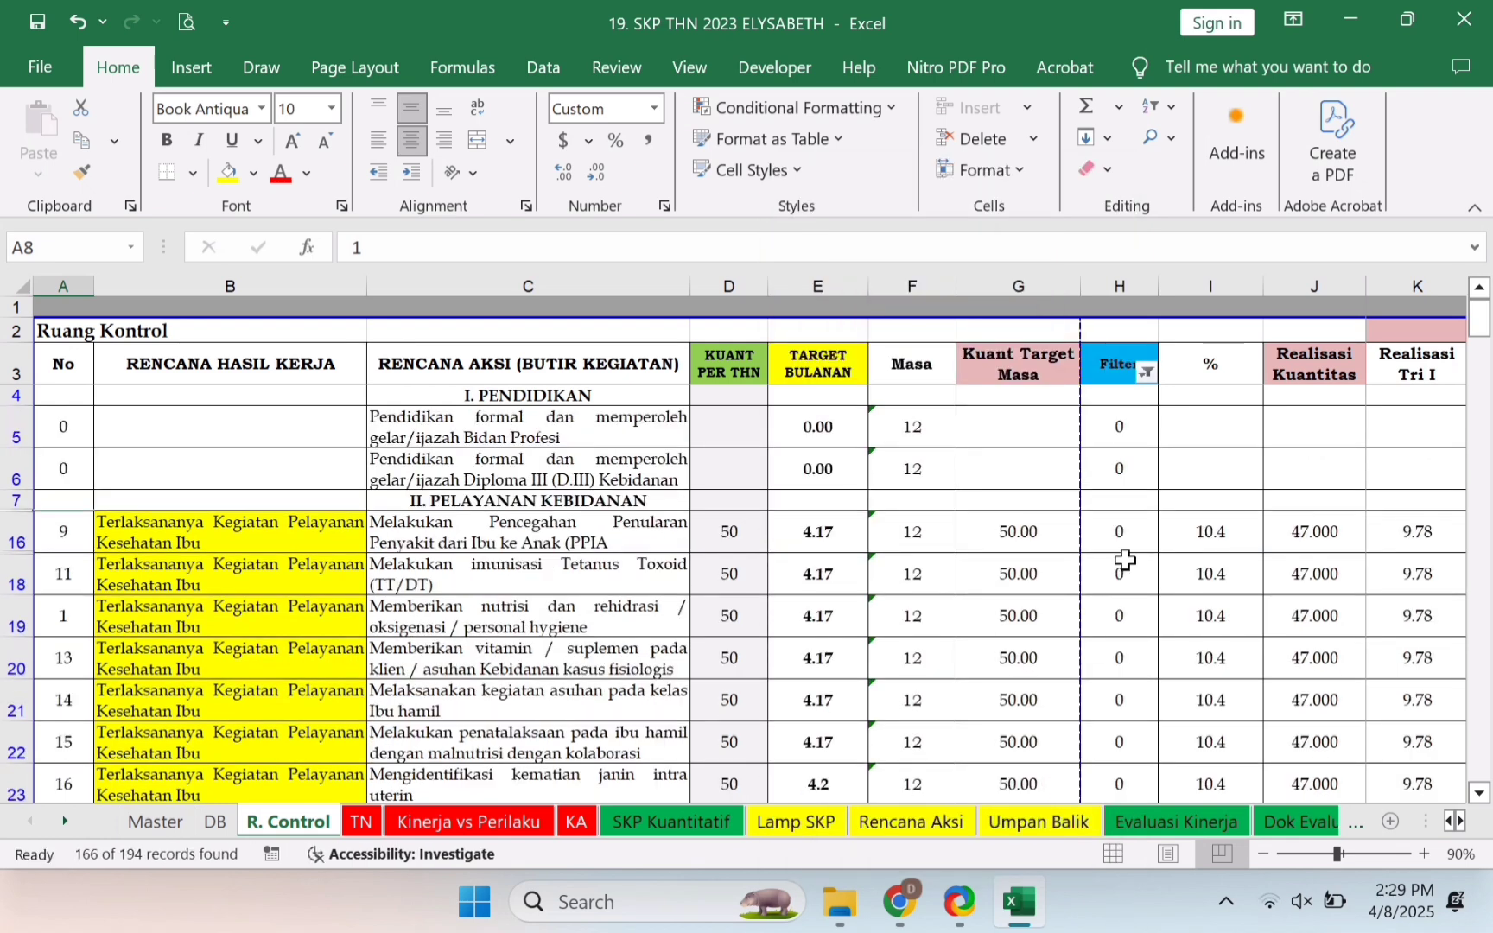
left_click(1124, 533)
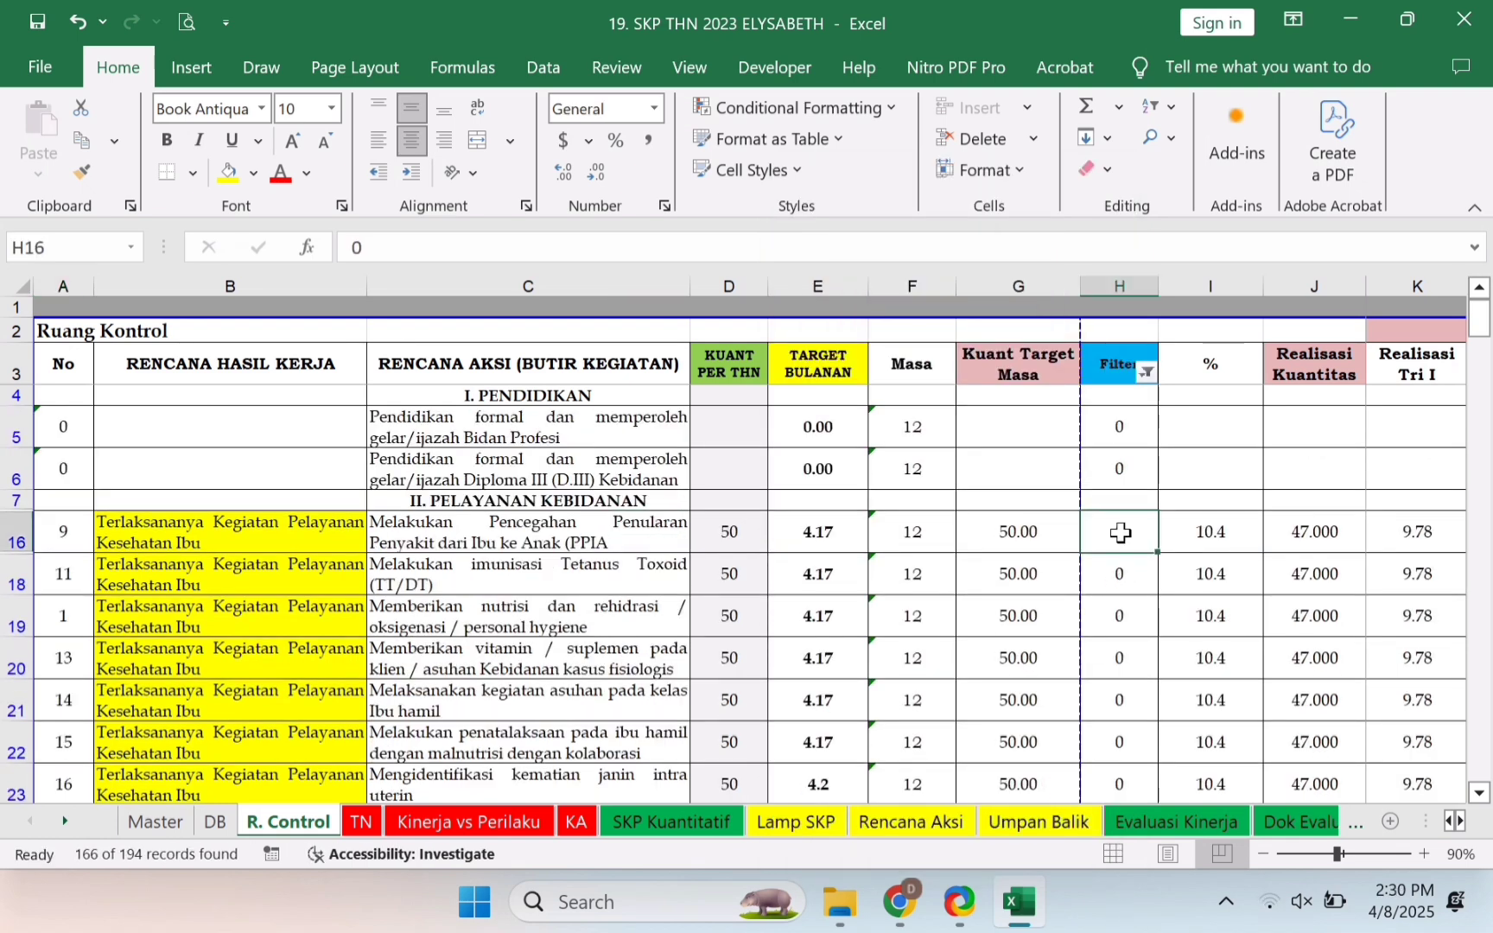
left_click(17, 532)
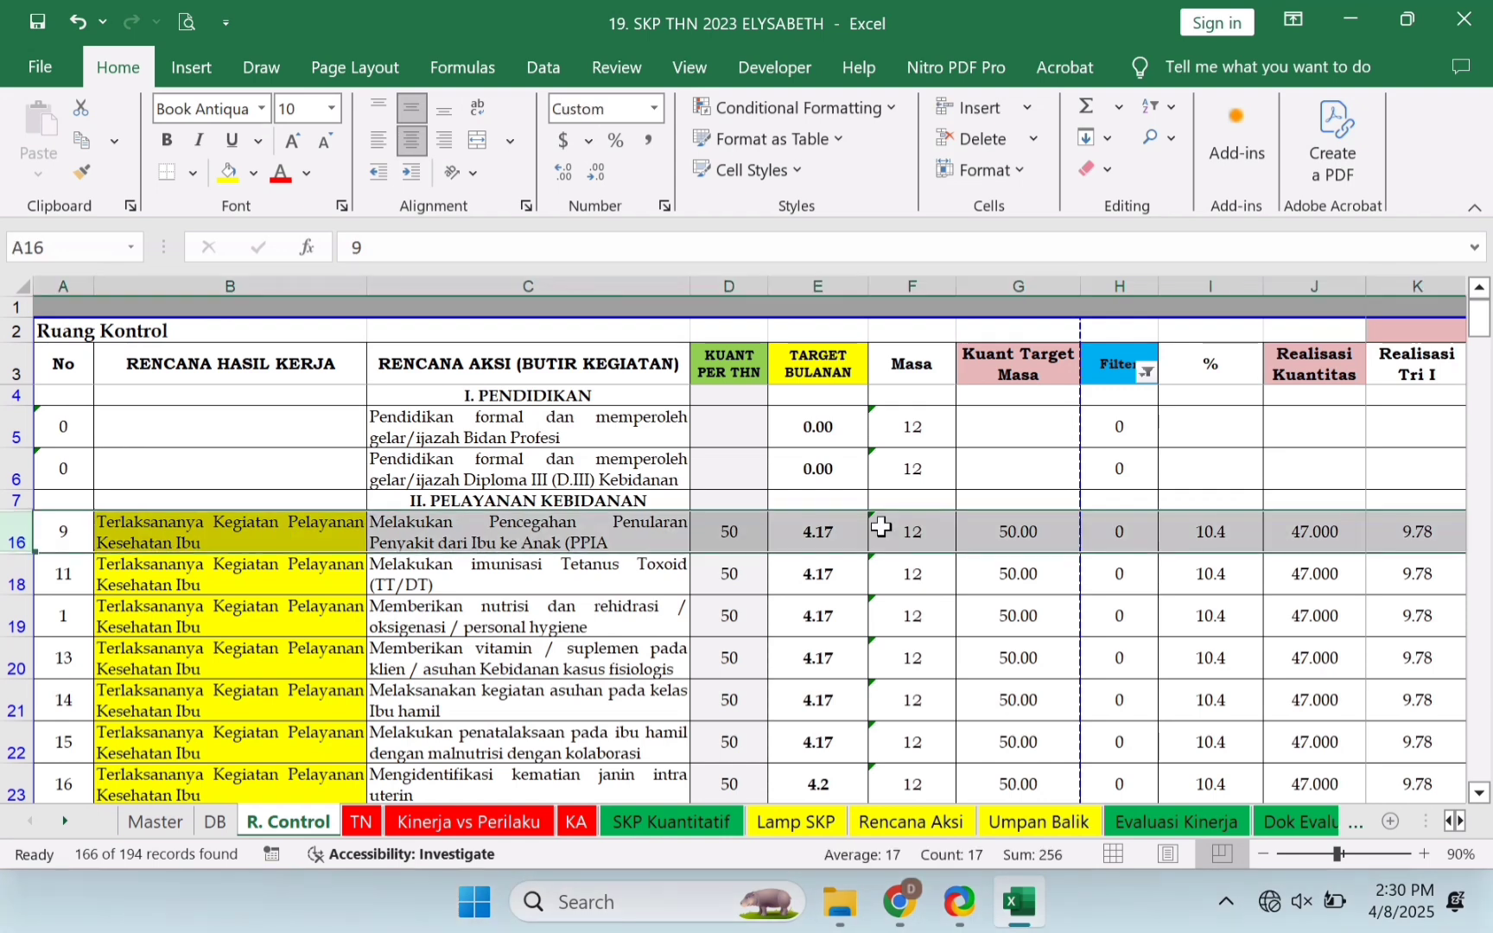
Clear the No values of the filtered unplanned activities from A16 down to A121
left_click(60, 531)
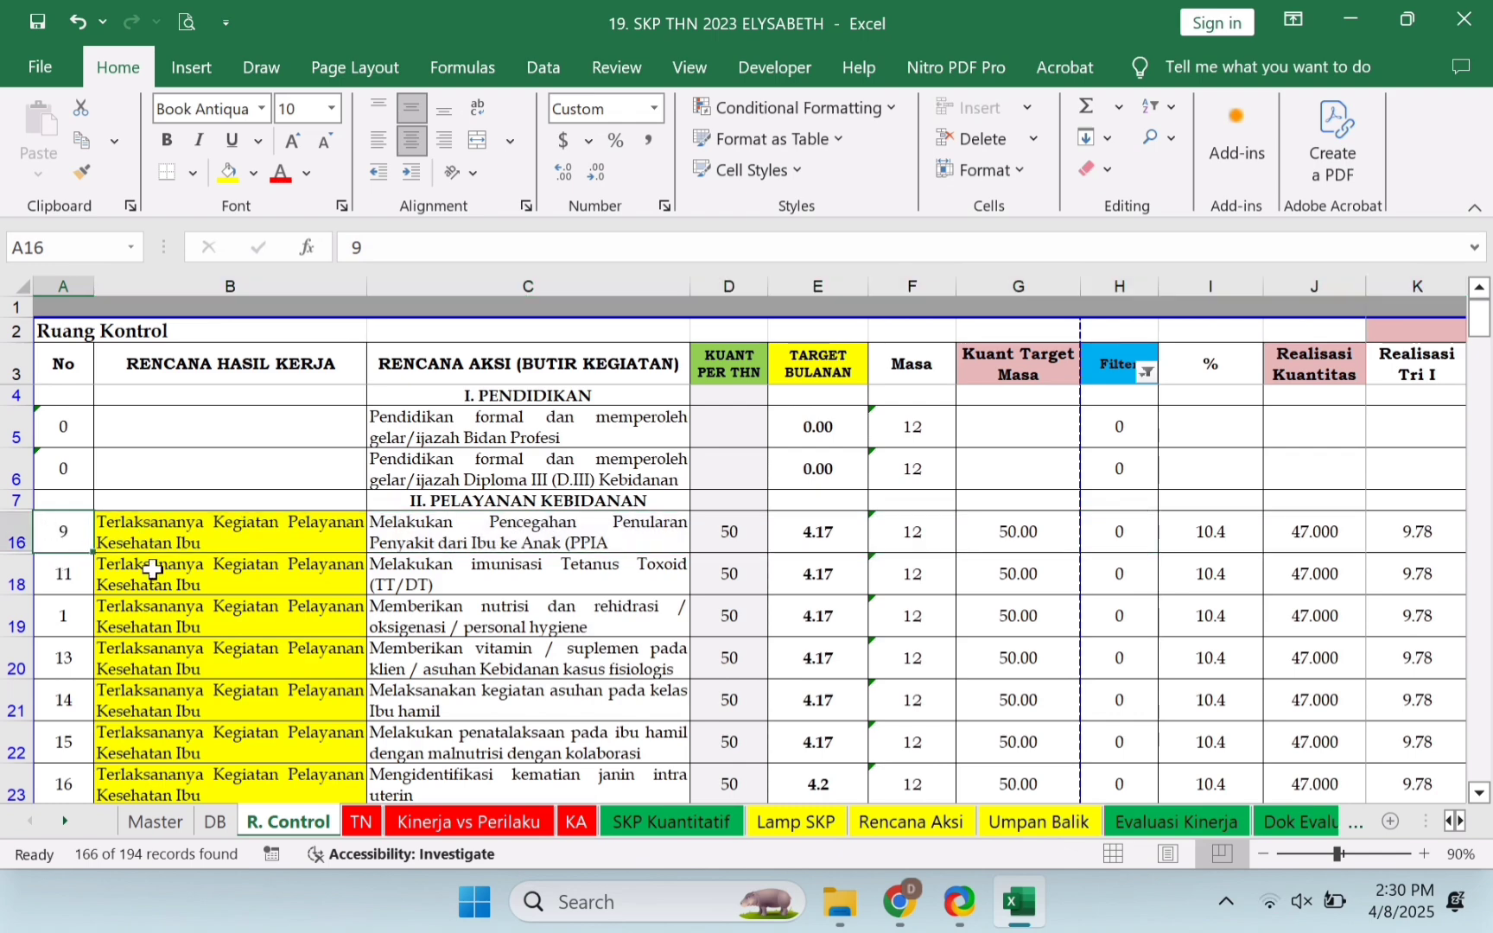
key("shift+Down")
key("shift+Down")
key("shift+Down")
key("shift+Down")
key("shift+Down")
key("shift+Down")
key("shift+Down")
key("shift+Down")
key("shift+Down")
key("shift+Down")
key("shift+Down")
key("shift+Down")
key("shift+Down")
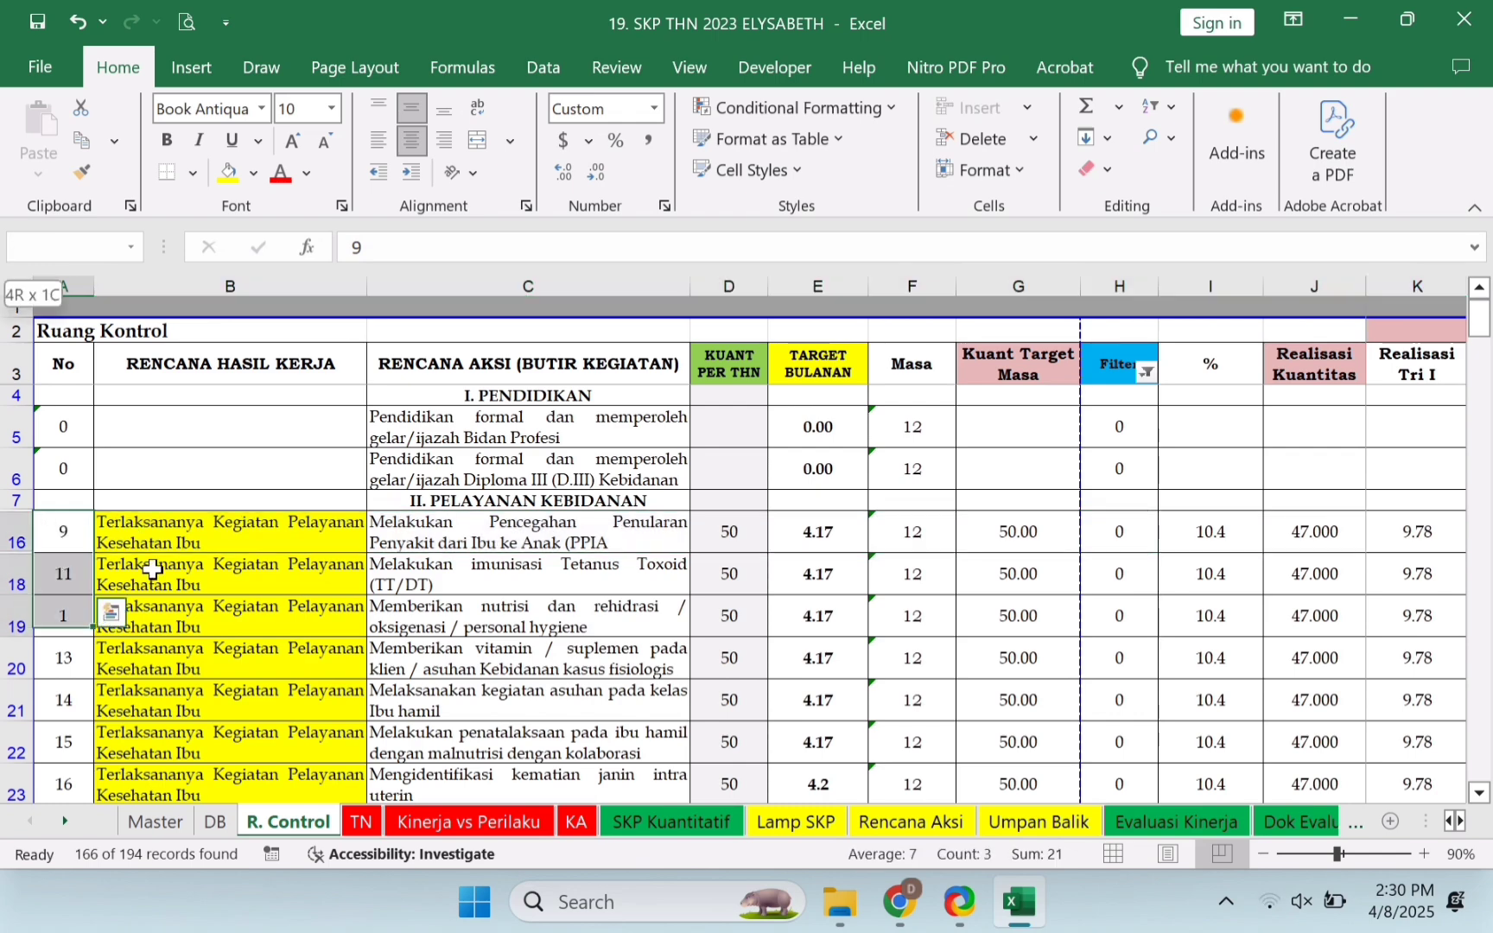
key("shift+Down")
key("shift+Down")
key("shift+Down")
key("shift+Down")
key("shift+Down")
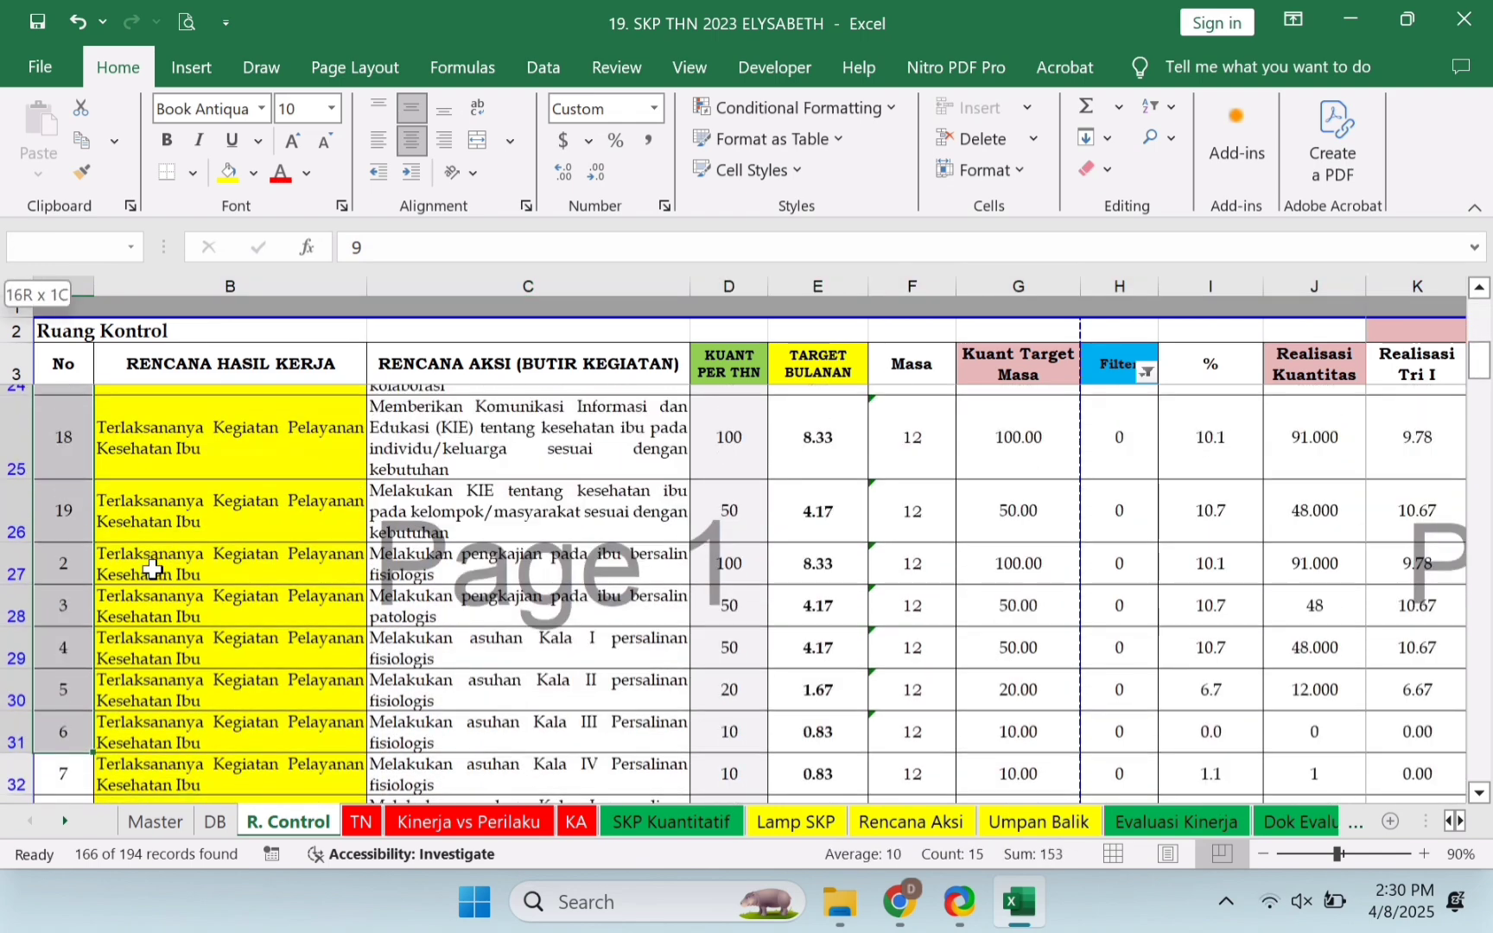
scroll(152, 570, "down", 3)
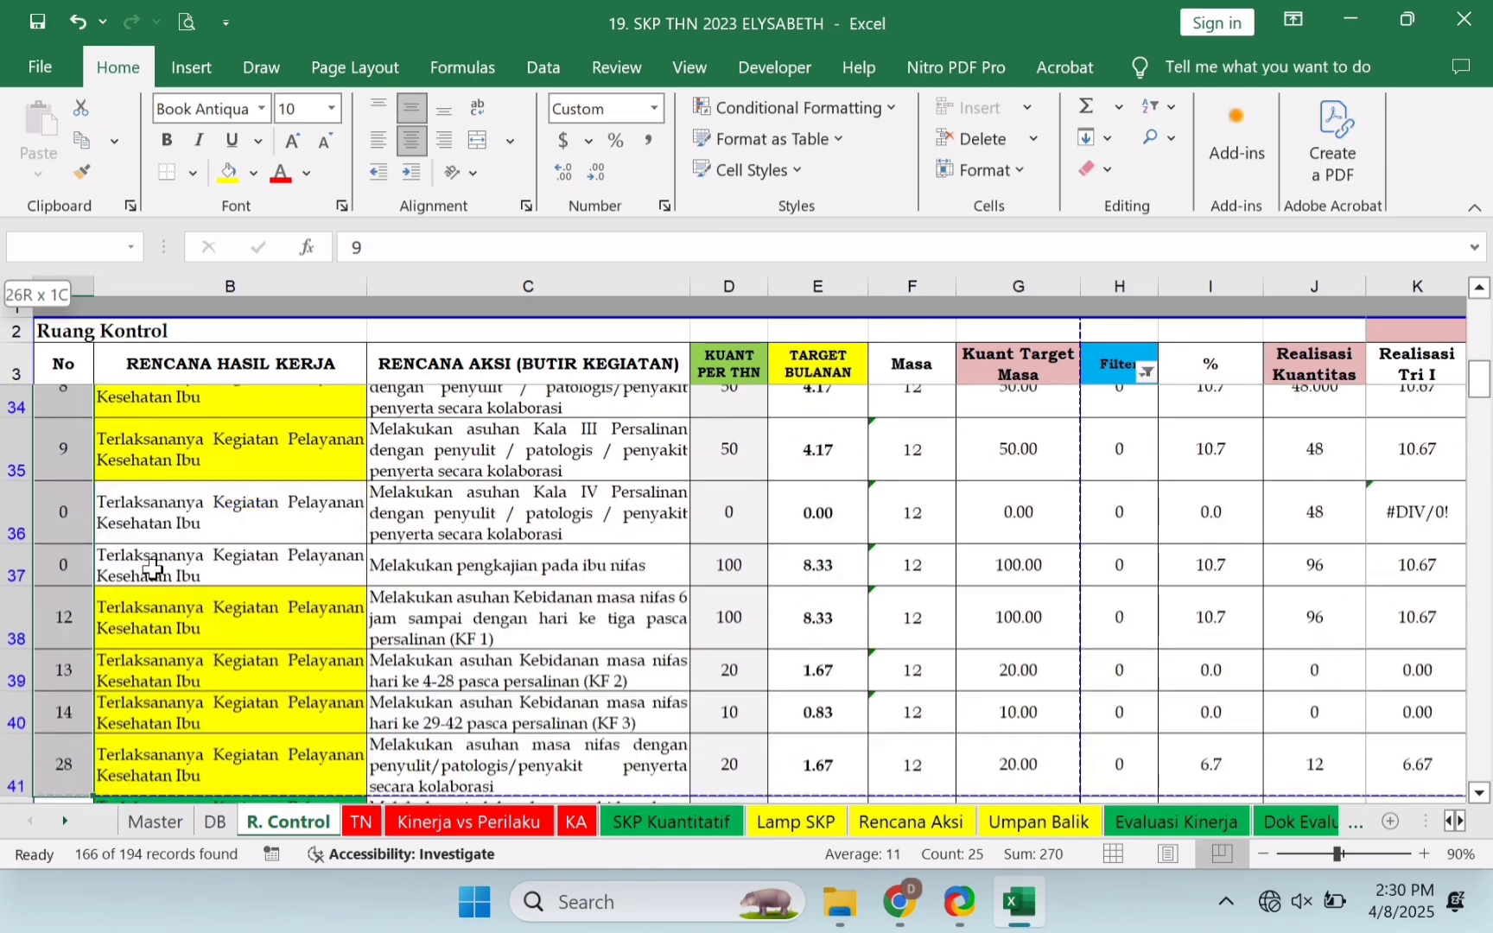
scroll(152, 570, "down", 2)
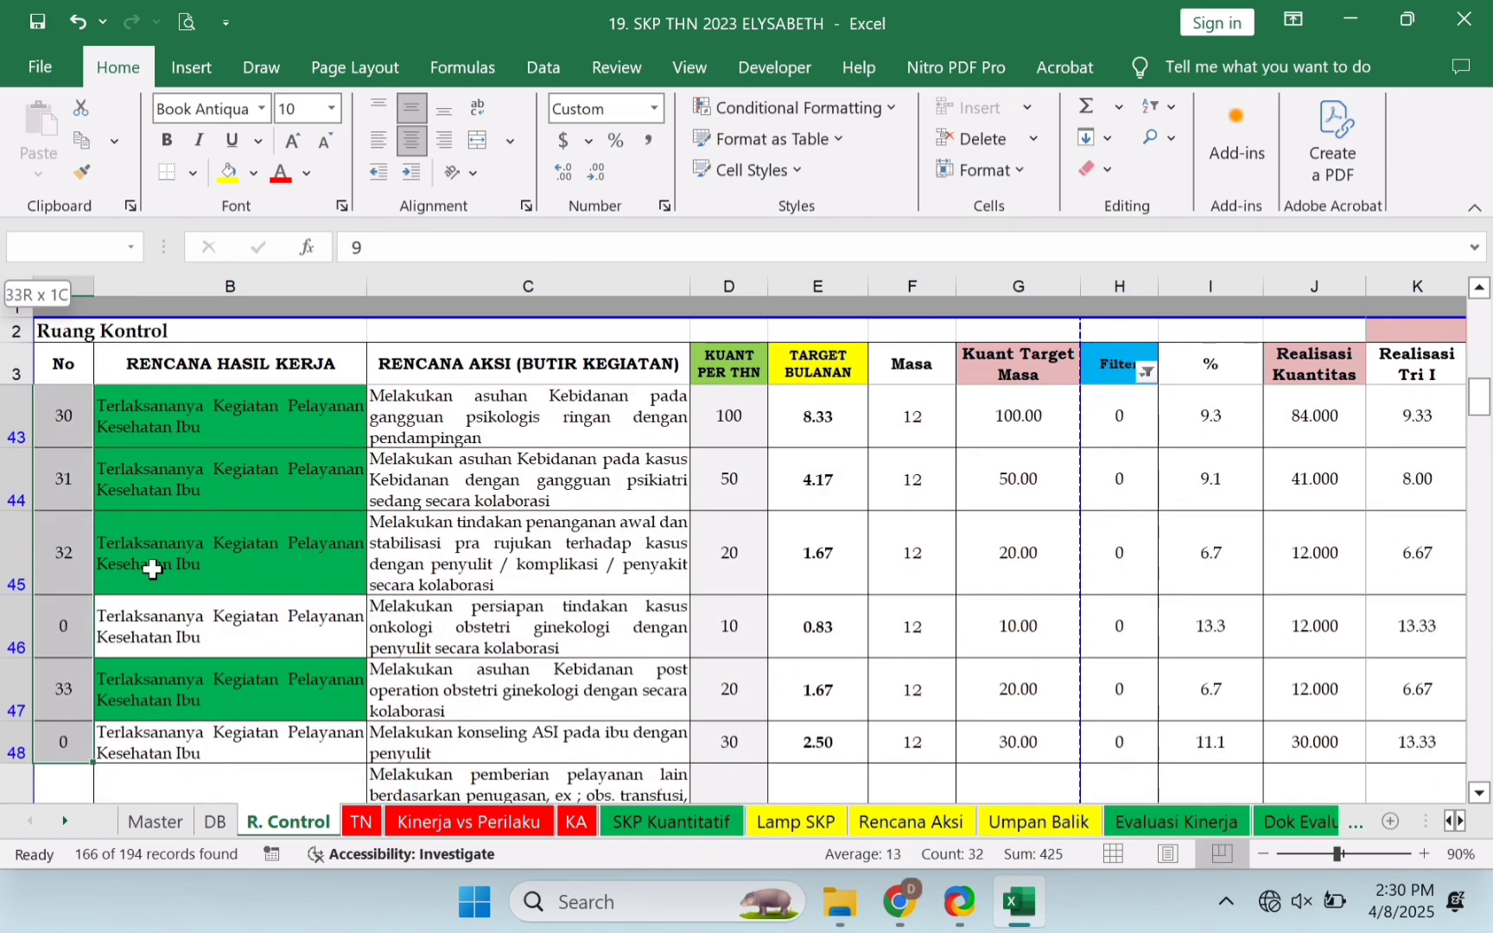
scroll(152, 570, "down", 4)
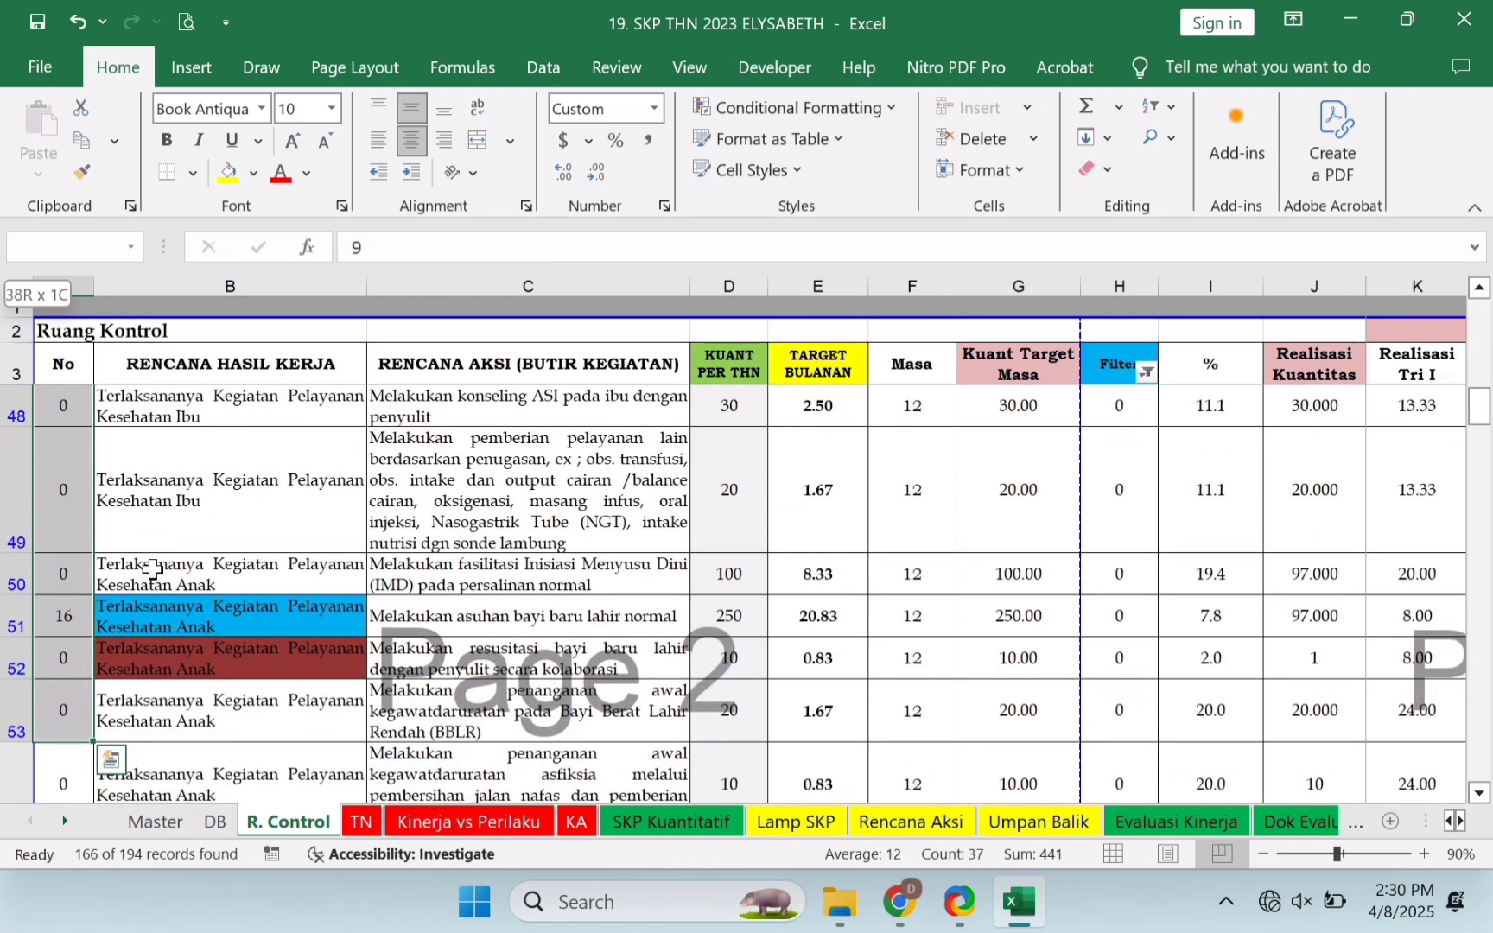
scroll(152, 570, "down", 4)
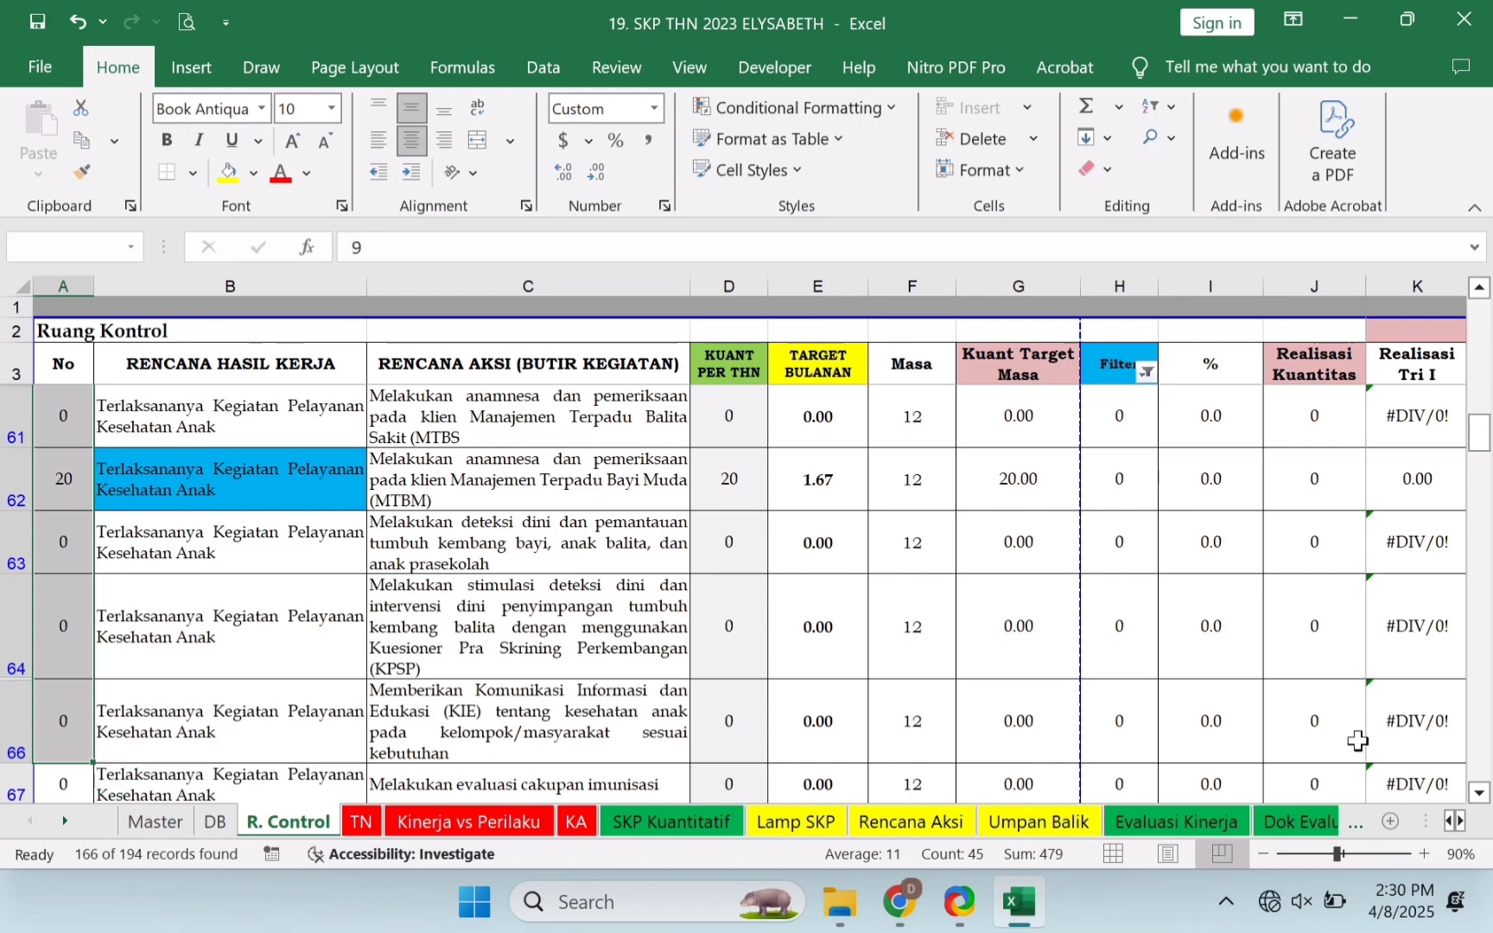
key("shift+Down")
key("shift+Down")
key("shift+Down")
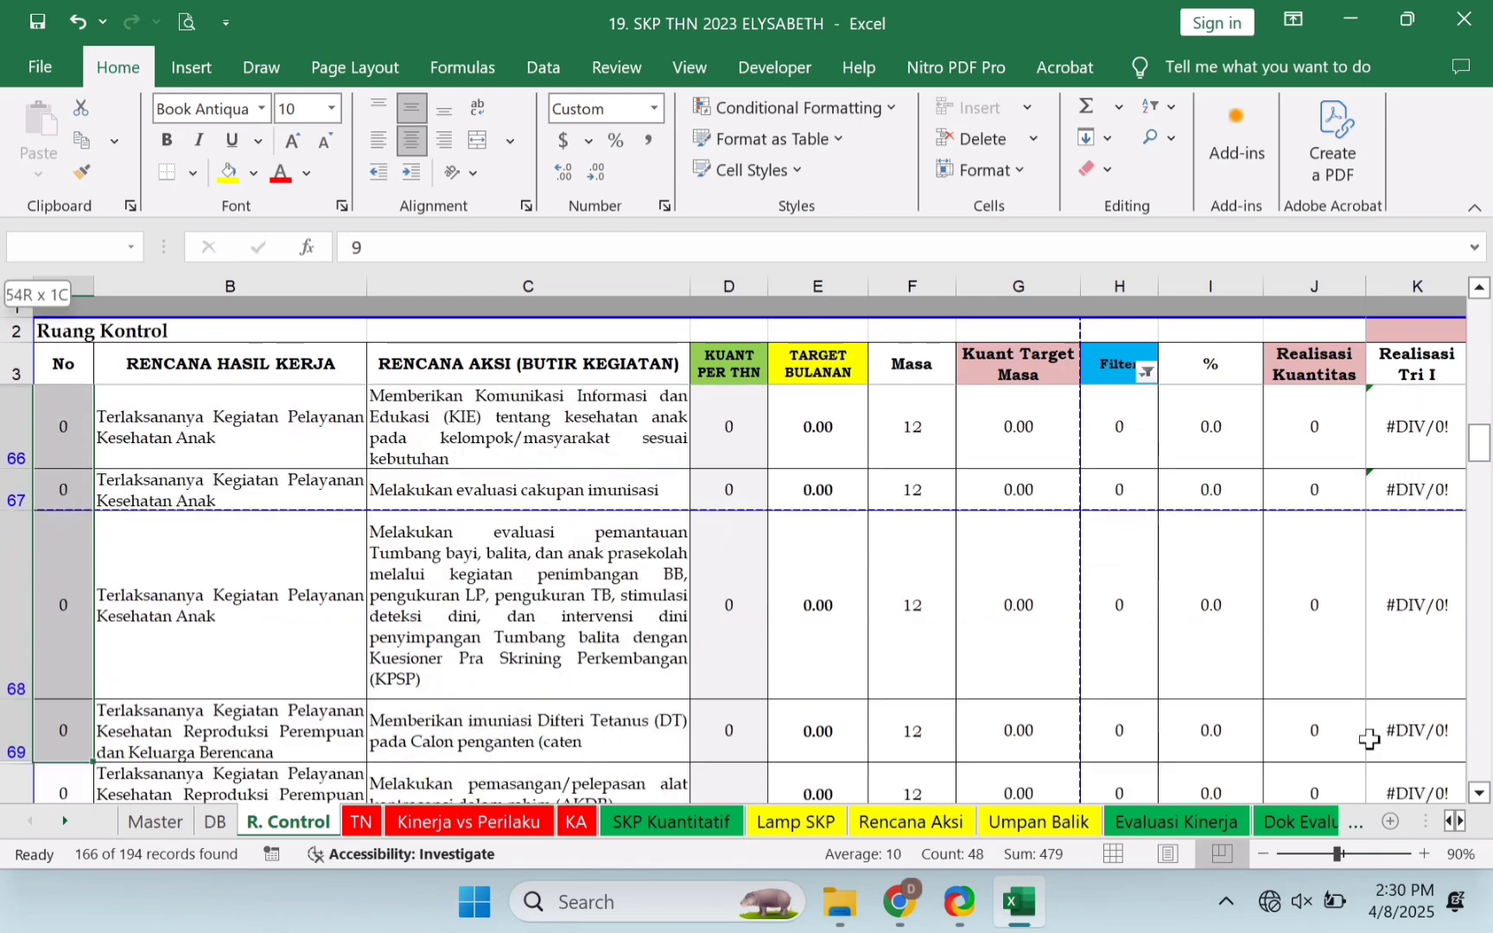
key("shift+Down")
key("shift+Down")
key("shift+Down")
key("shift+Down")
key("shift+Down")
key("shift+Down")
key("shift+Down")
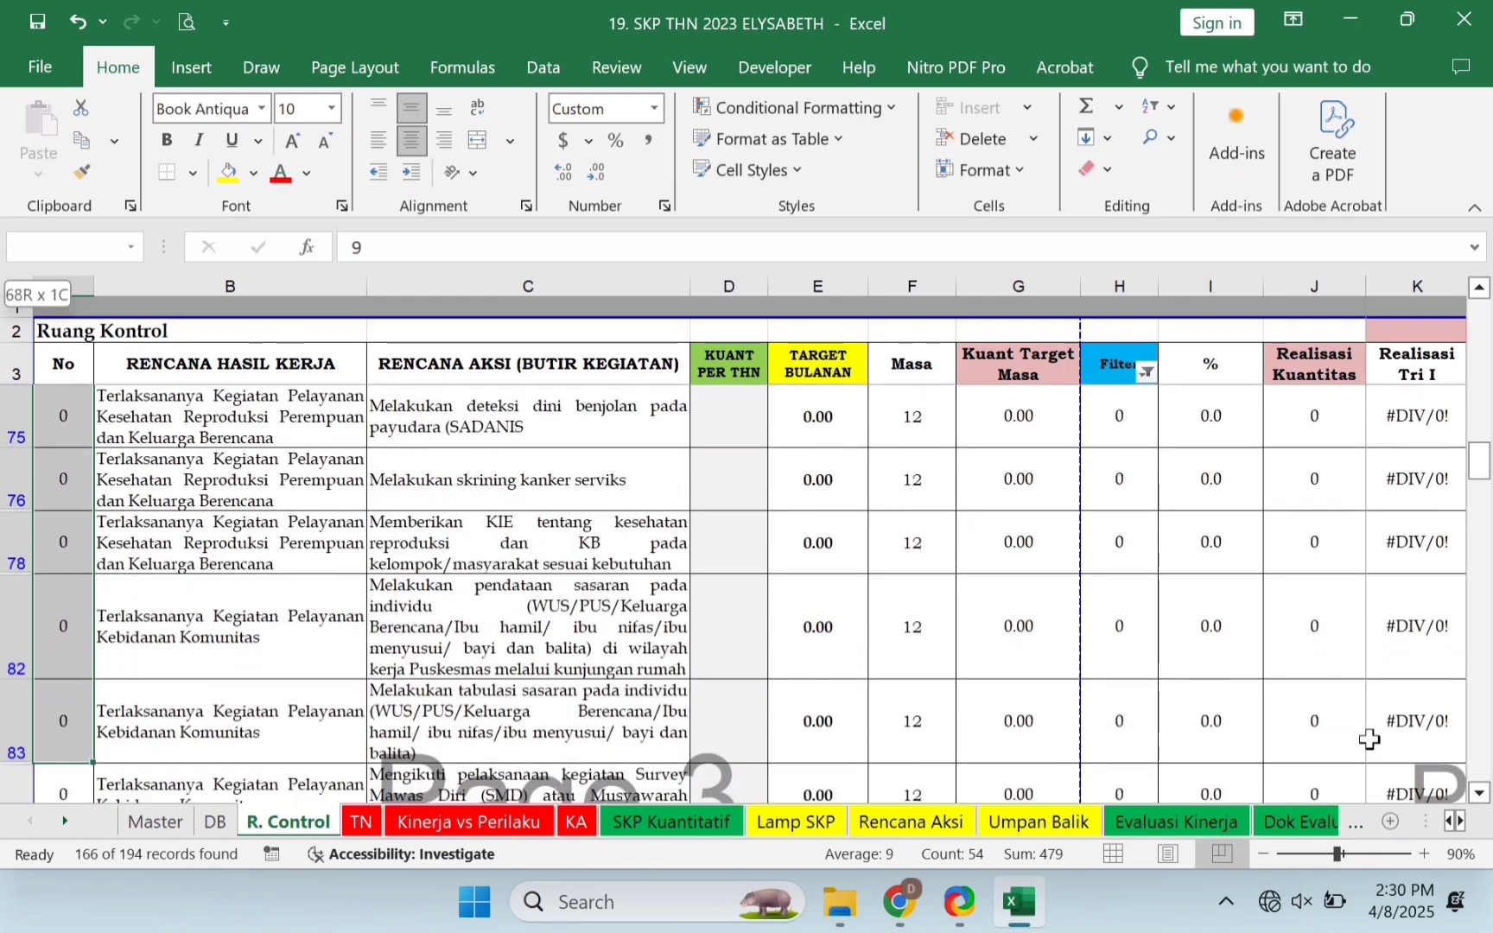
key("shift+Down")
key("shift+Down")
key("shift+Down")
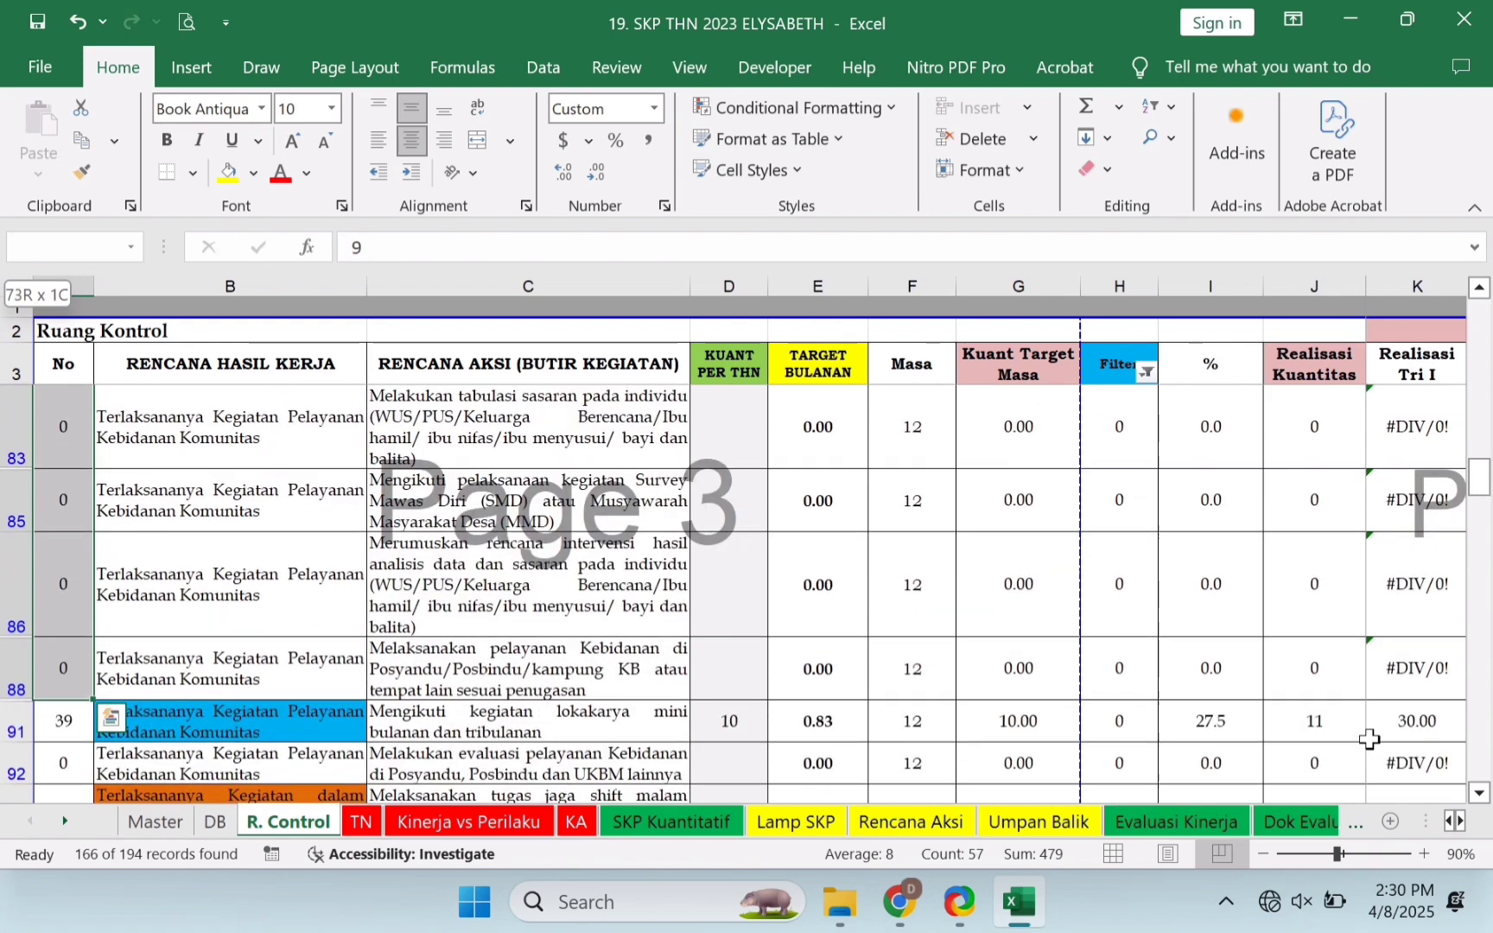
key("shift+Down")
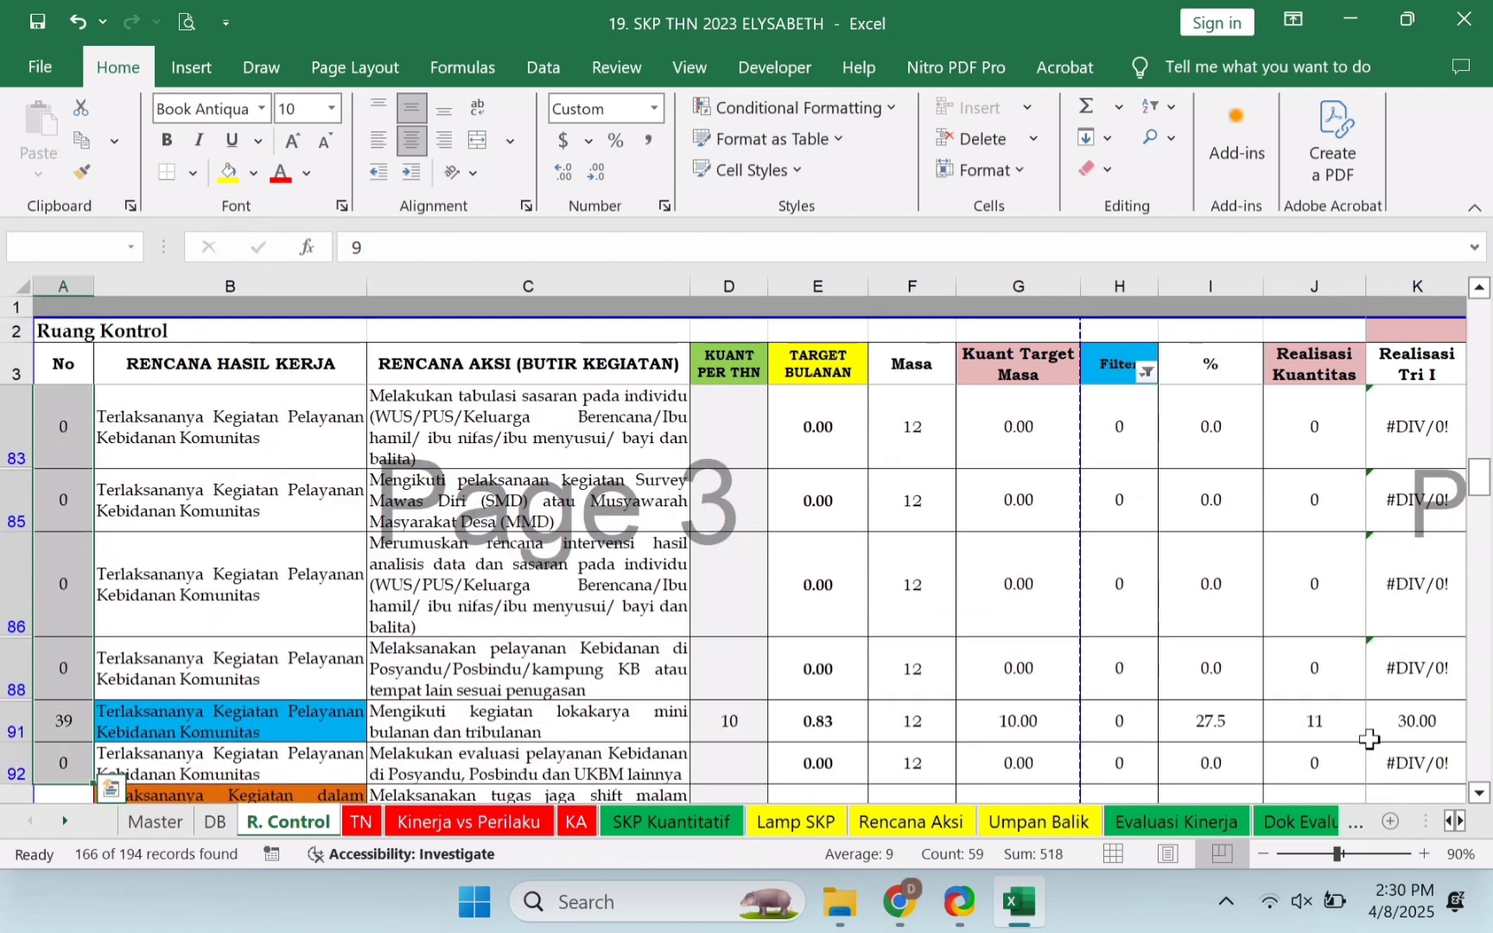
key("shift+Down")
key("shift+Down")
key("shift+Down")
key("shift+Down")
key("shift+Down")
key("shift+Down")
key("shift+Down")
key("shift+Down")
key("shift+Down")
key("shift+Down")
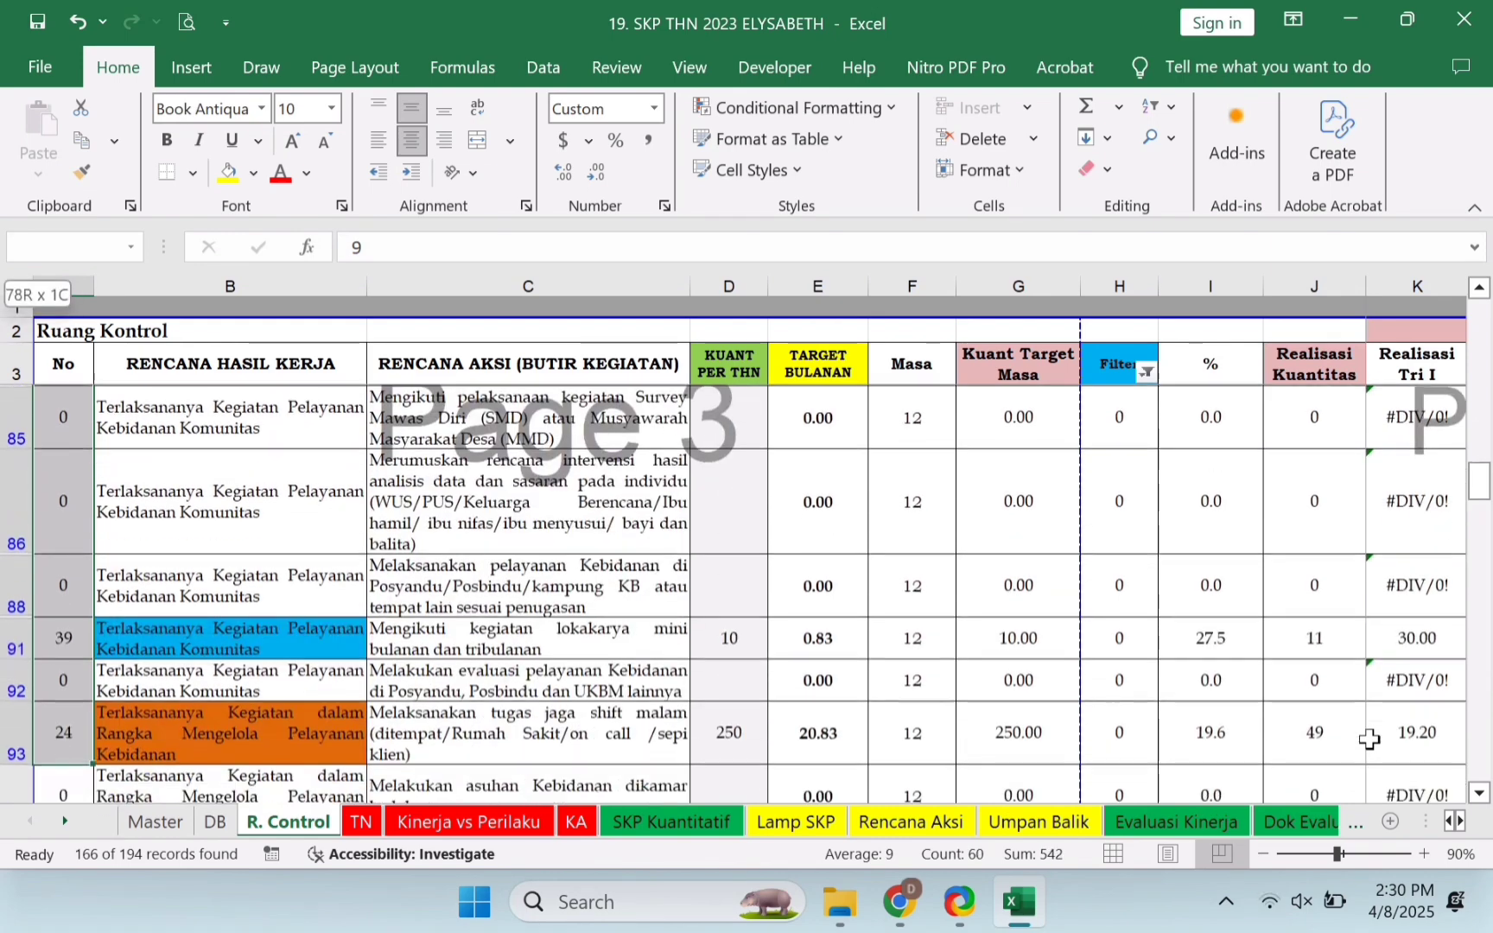
key("shift+Down")
key("shift+Down")
key("shift+Down")
key("shift+Down")
key("shift+Down")
key("shift+Down")
key("shift+Down")
key("shift+Down")
key("shift+Down")
key("shift+Down")
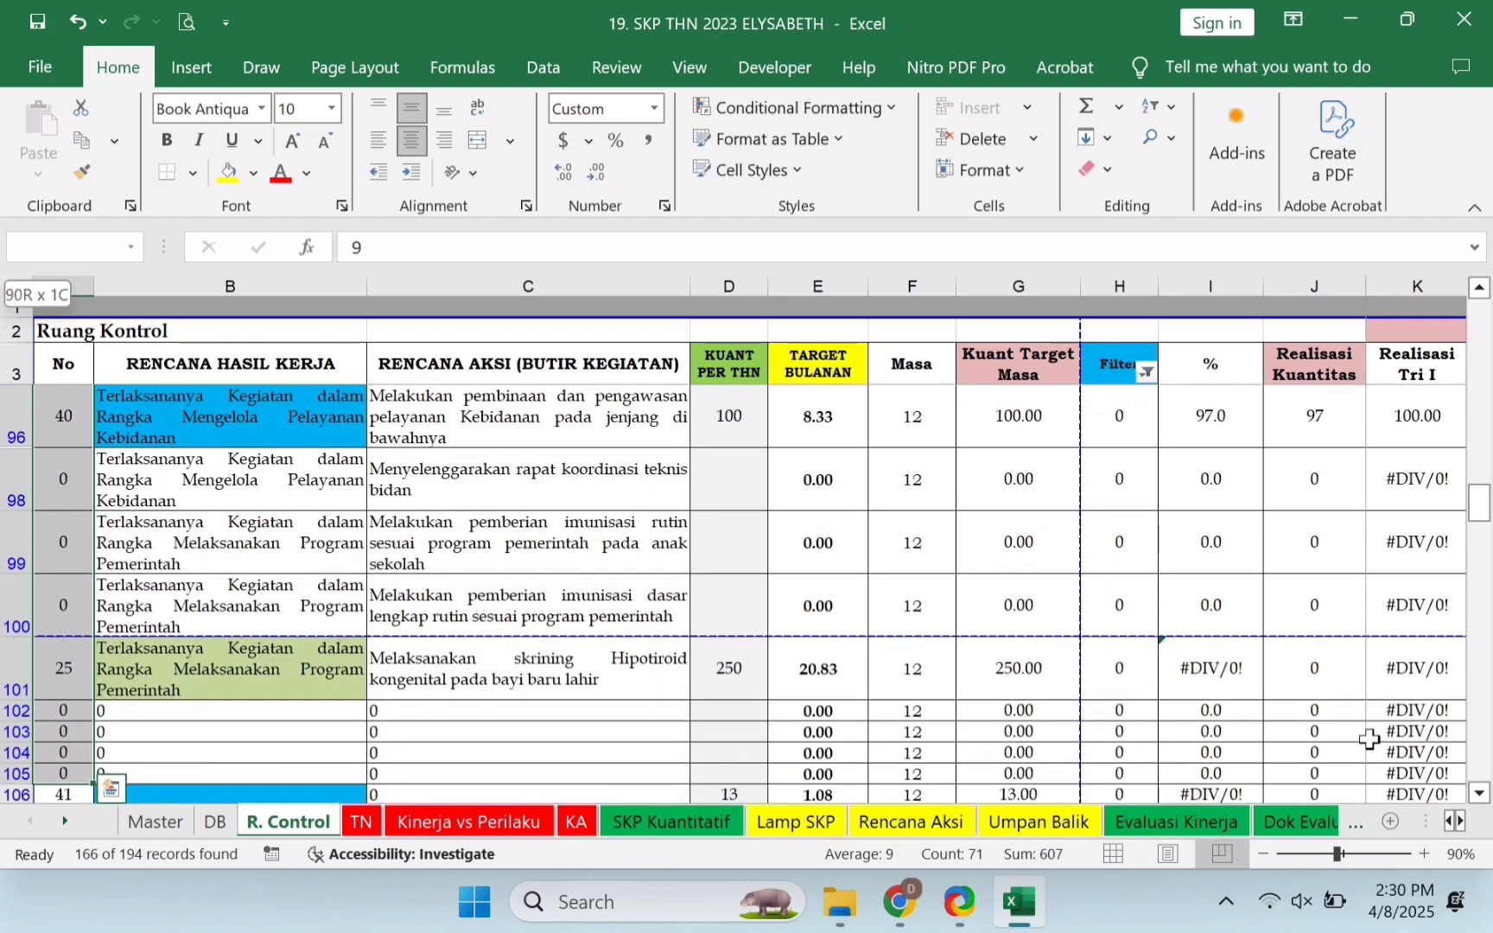
key("shift+Down")
key("shift+Down")
key("shift+Down")
key("shift+Down")
key("shift+Down")
key("shift+Down")
key("shift+Down")
key("shift+Down")
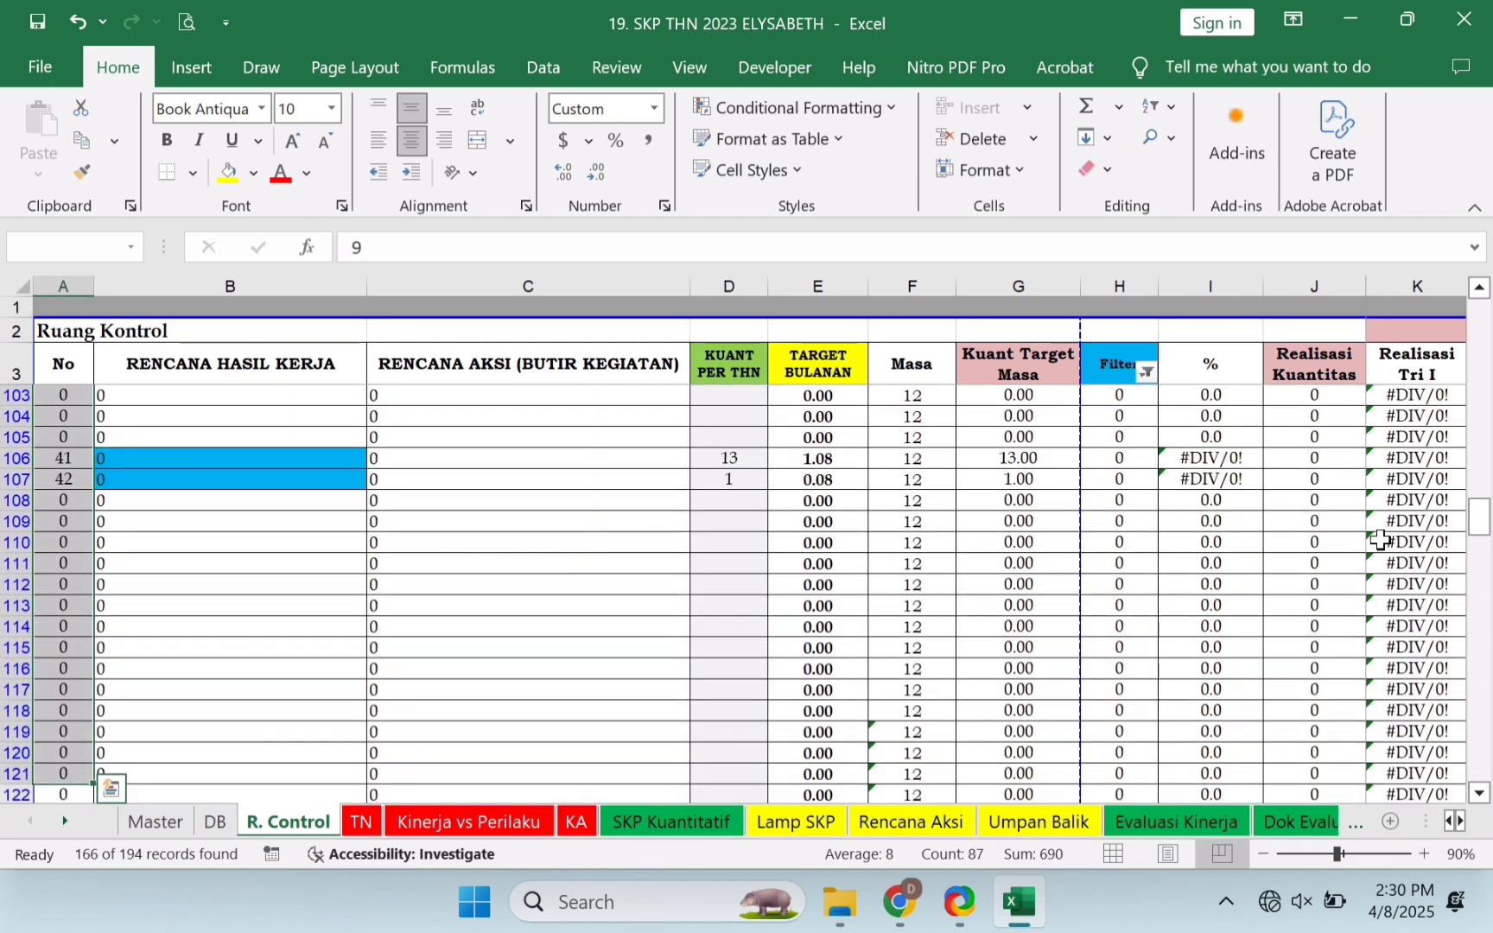
key("Delete")
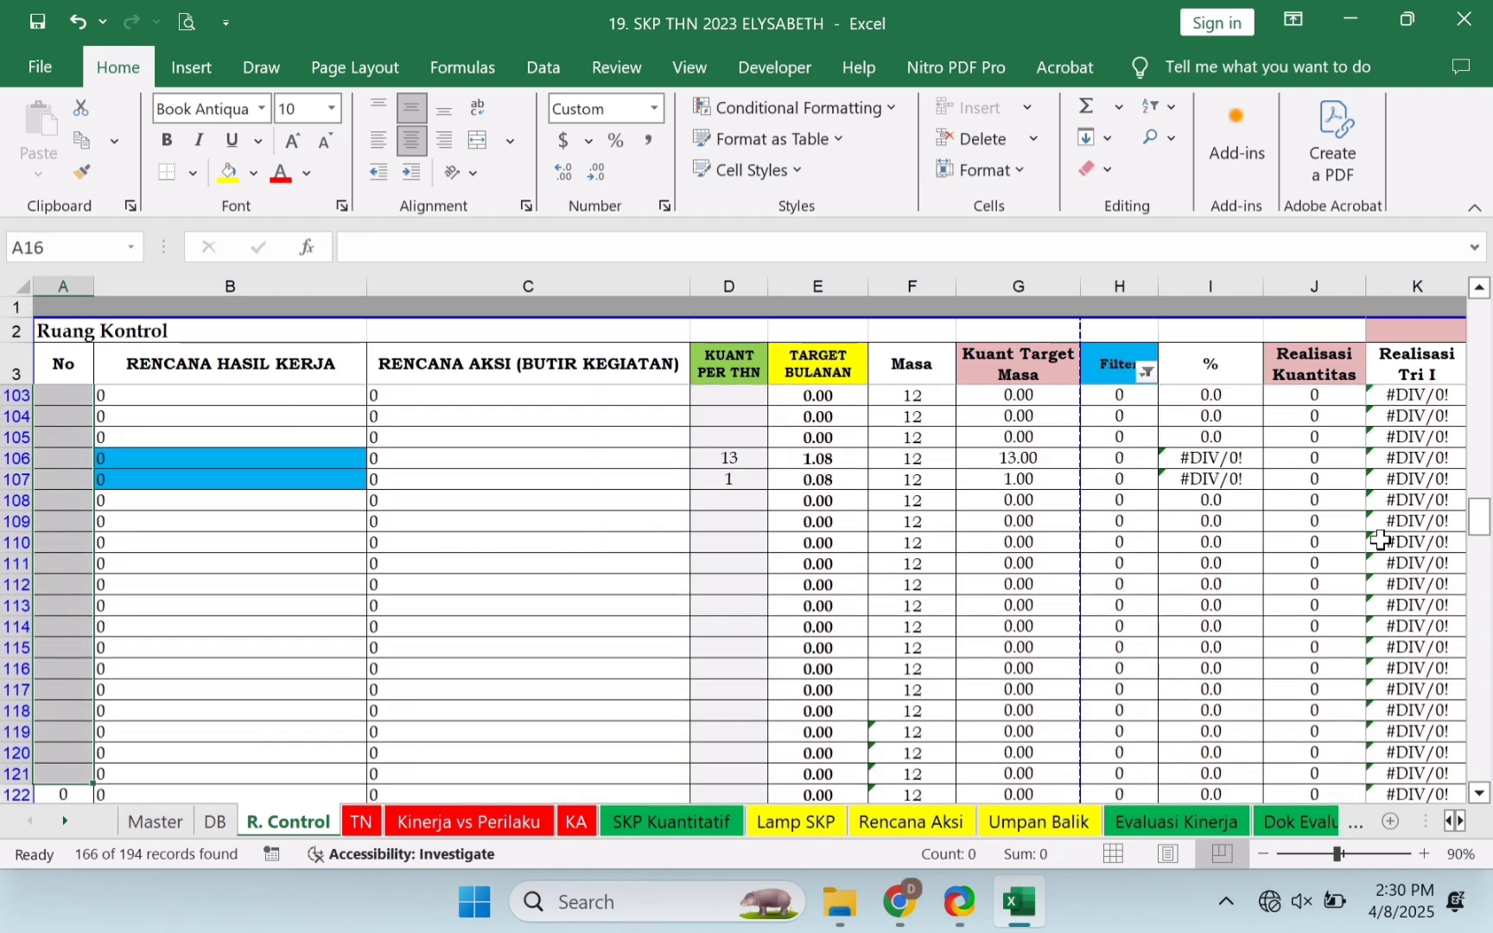
Change the Filter column's criteria to exclude 0, keeping 1 and blanks
left_click(1153, 375)
left_click(902, 466)
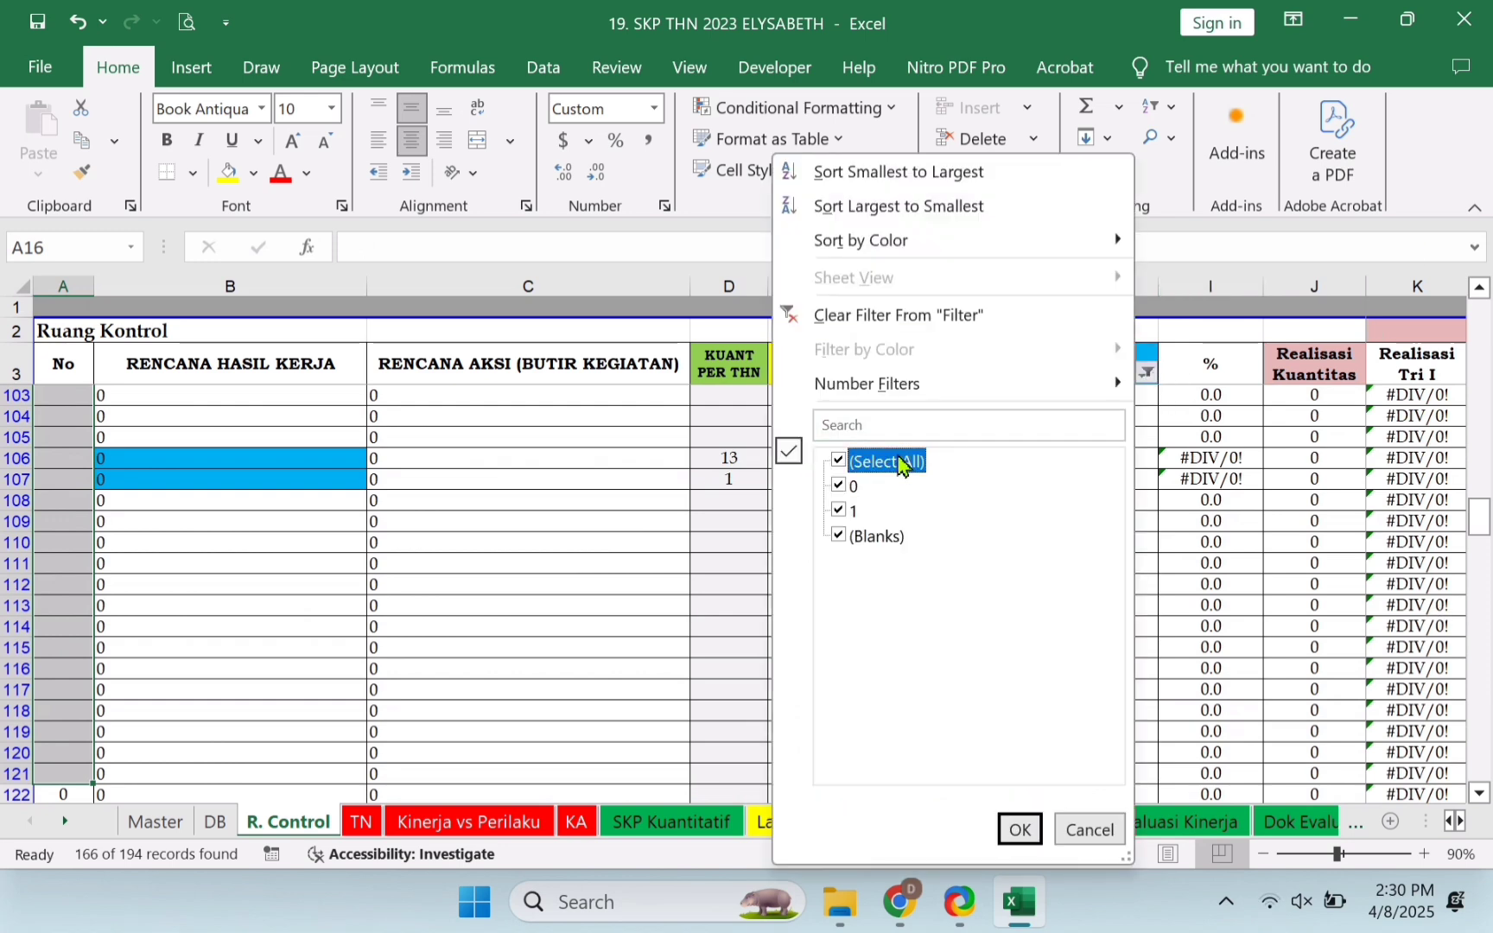
left_click(847, 488)
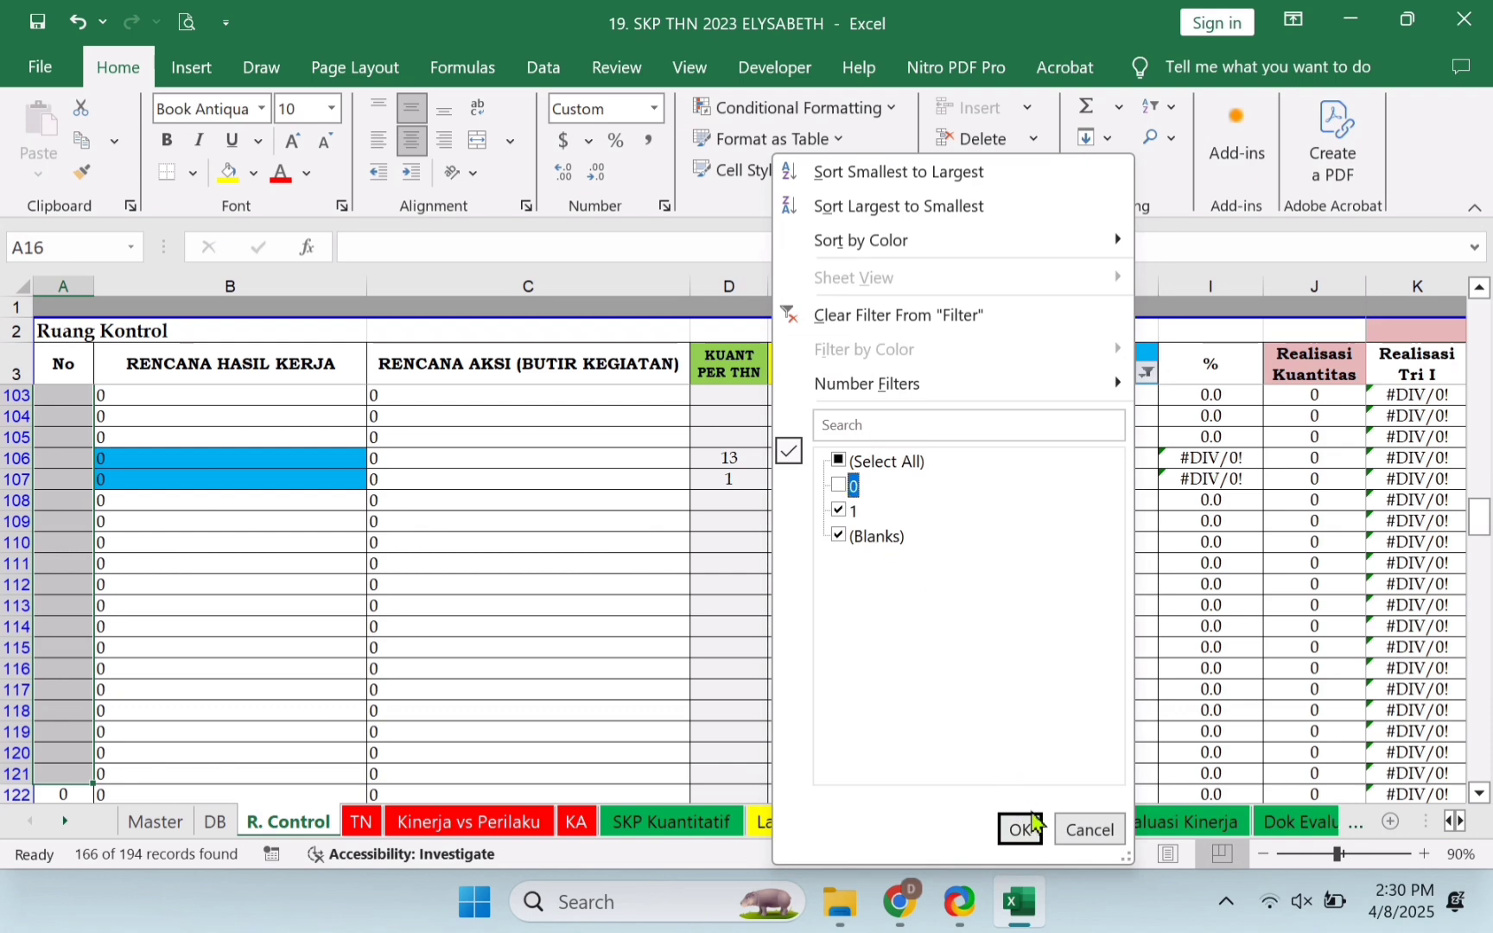
left_click(1020, 826)
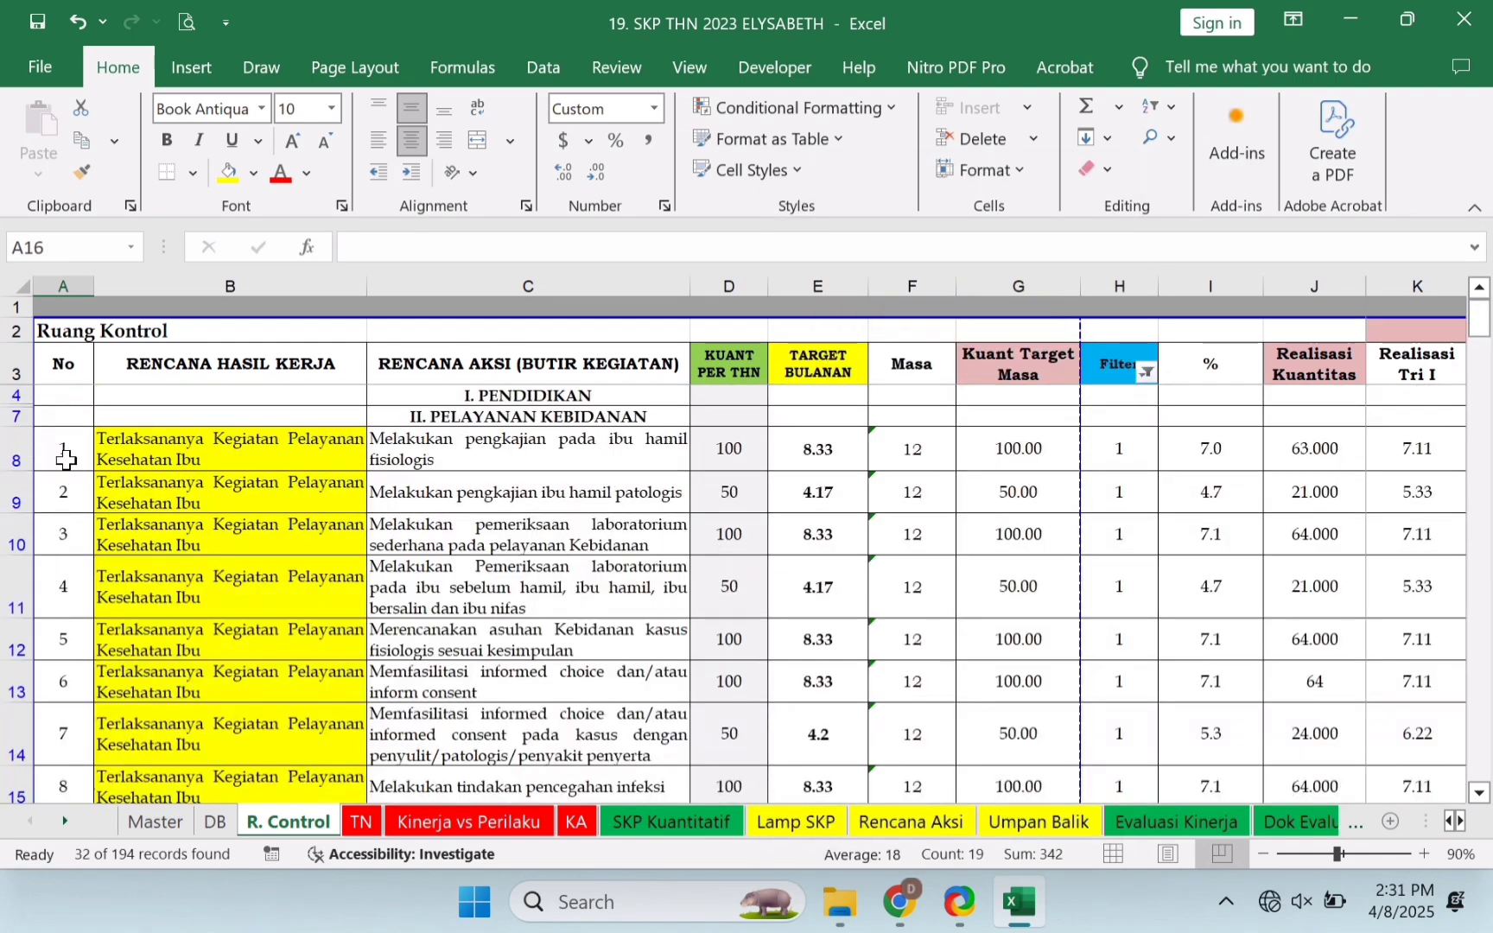
Examine the No values of the planned activities from A8 downward, along with the KUANT PER THN value in D8
left_click(69, 469)
left_click(736, 451)
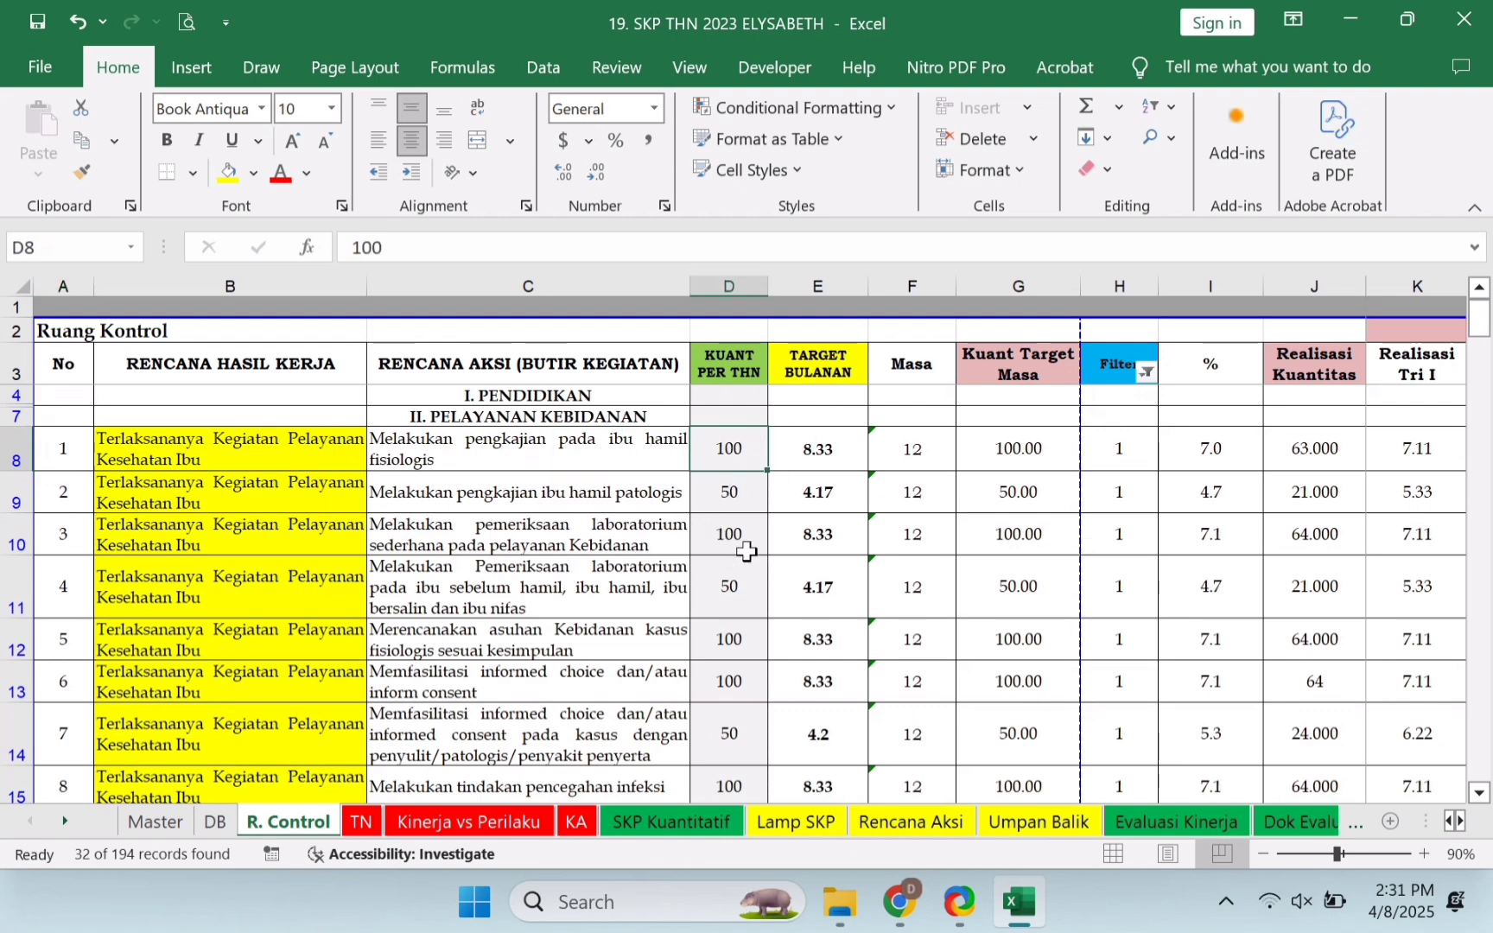
left_click(65, 454)
key("Down")
key("Down")
key("Down")
key("Down")
key("Down")
key("Down")
key("Down")
key("Down")
key("Down")
key("Down")
key("Down")
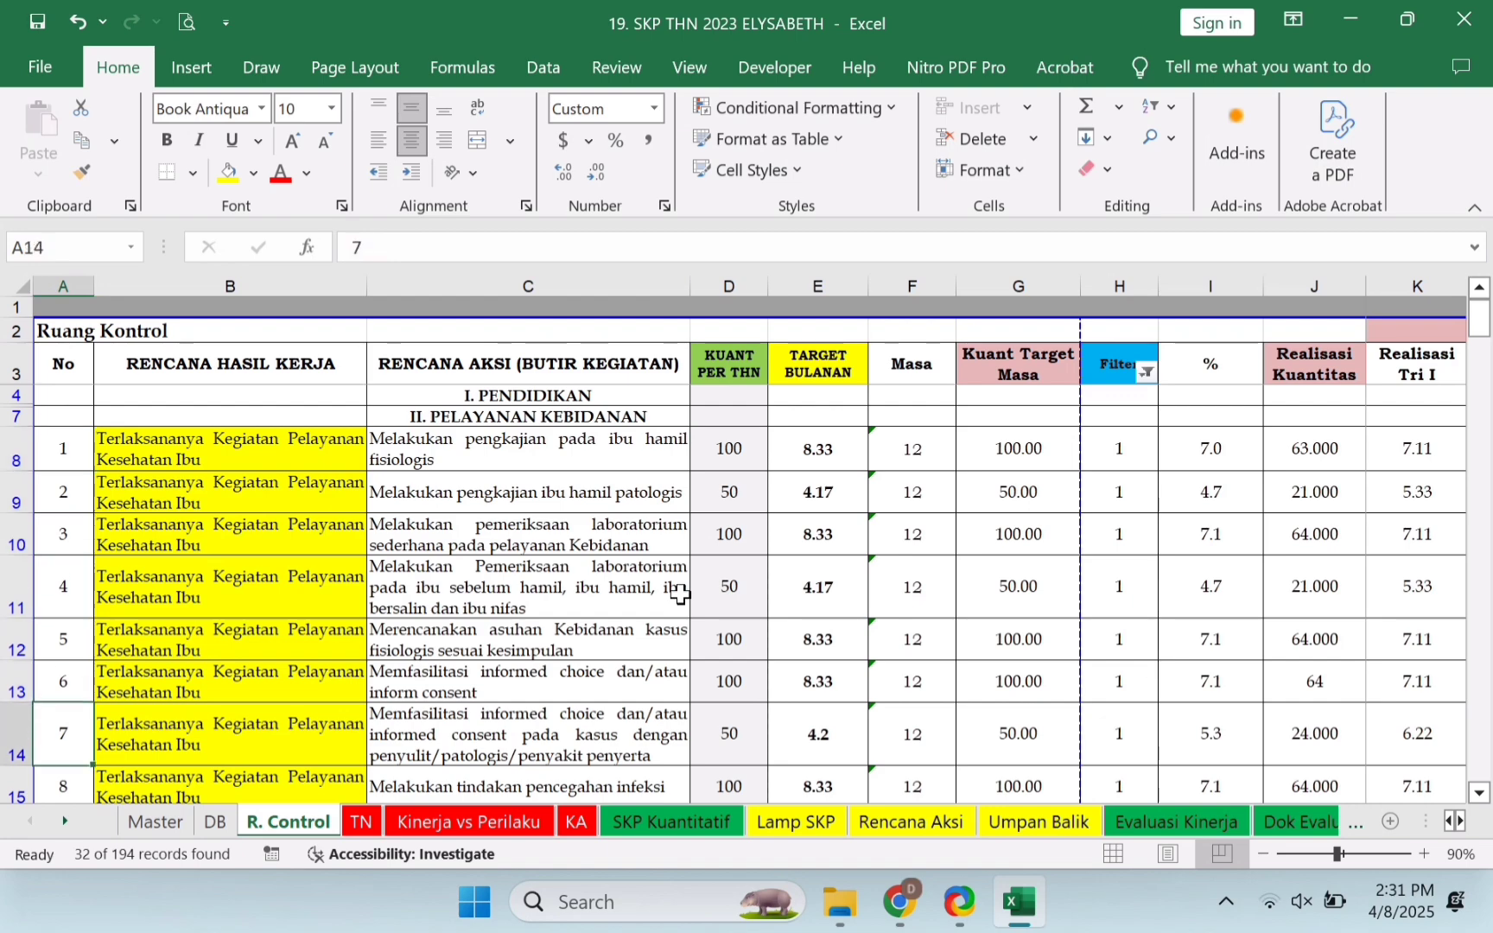
key("Down")
key("Down")
key("Down")
key("Down")
key("Down")
key("Down")
key("Down")
key("Down")
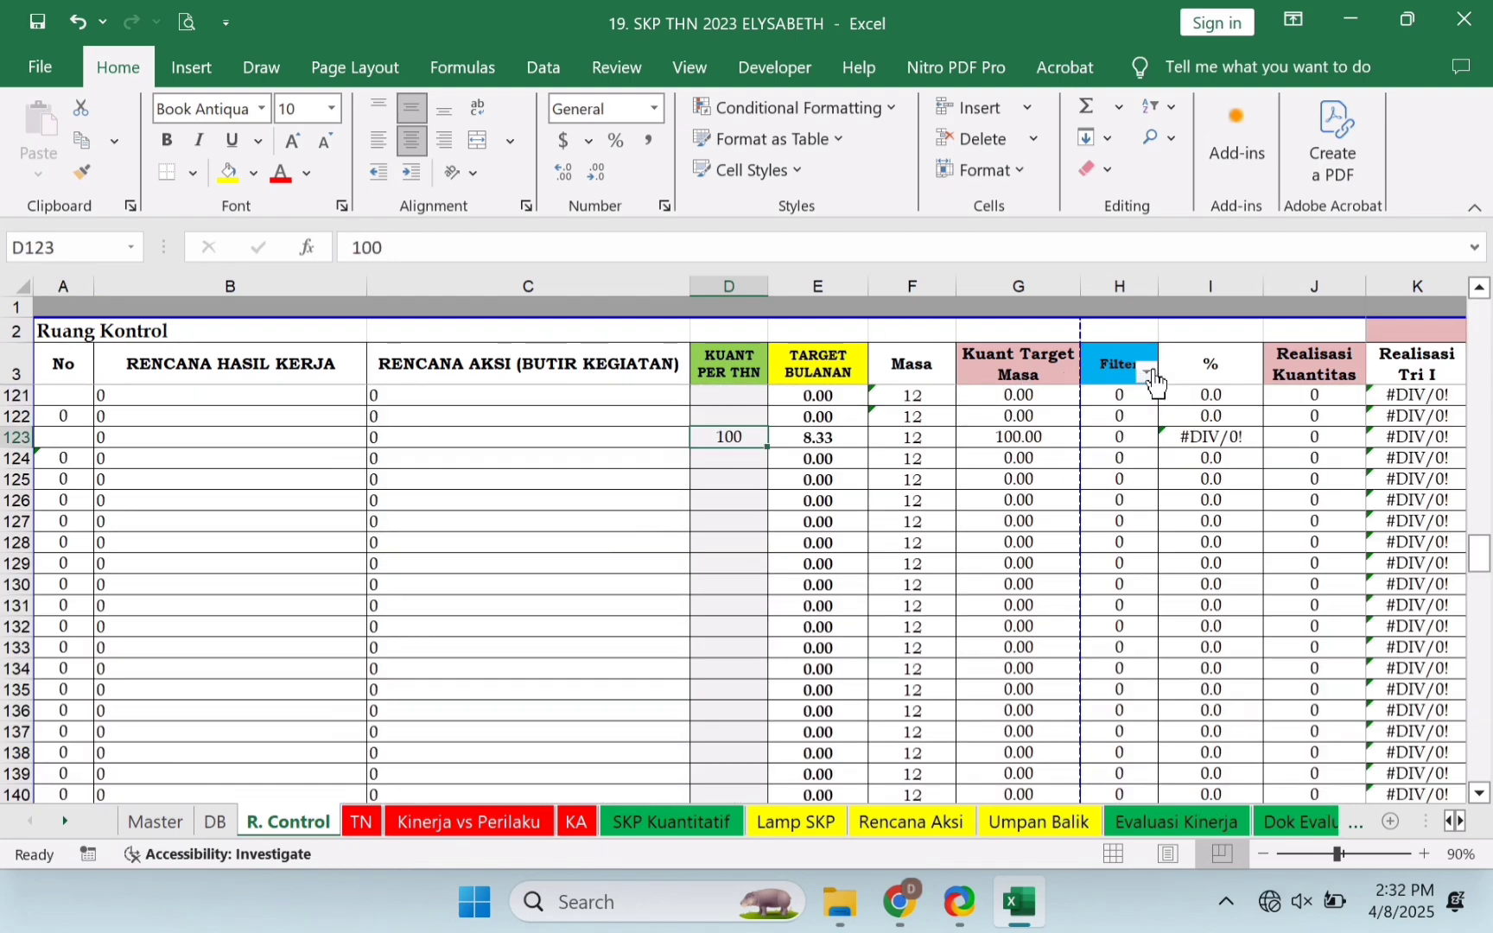
Filter the Filter column again to only 0 and blanks, excluding 1 and 27
left_click(1147, 371)
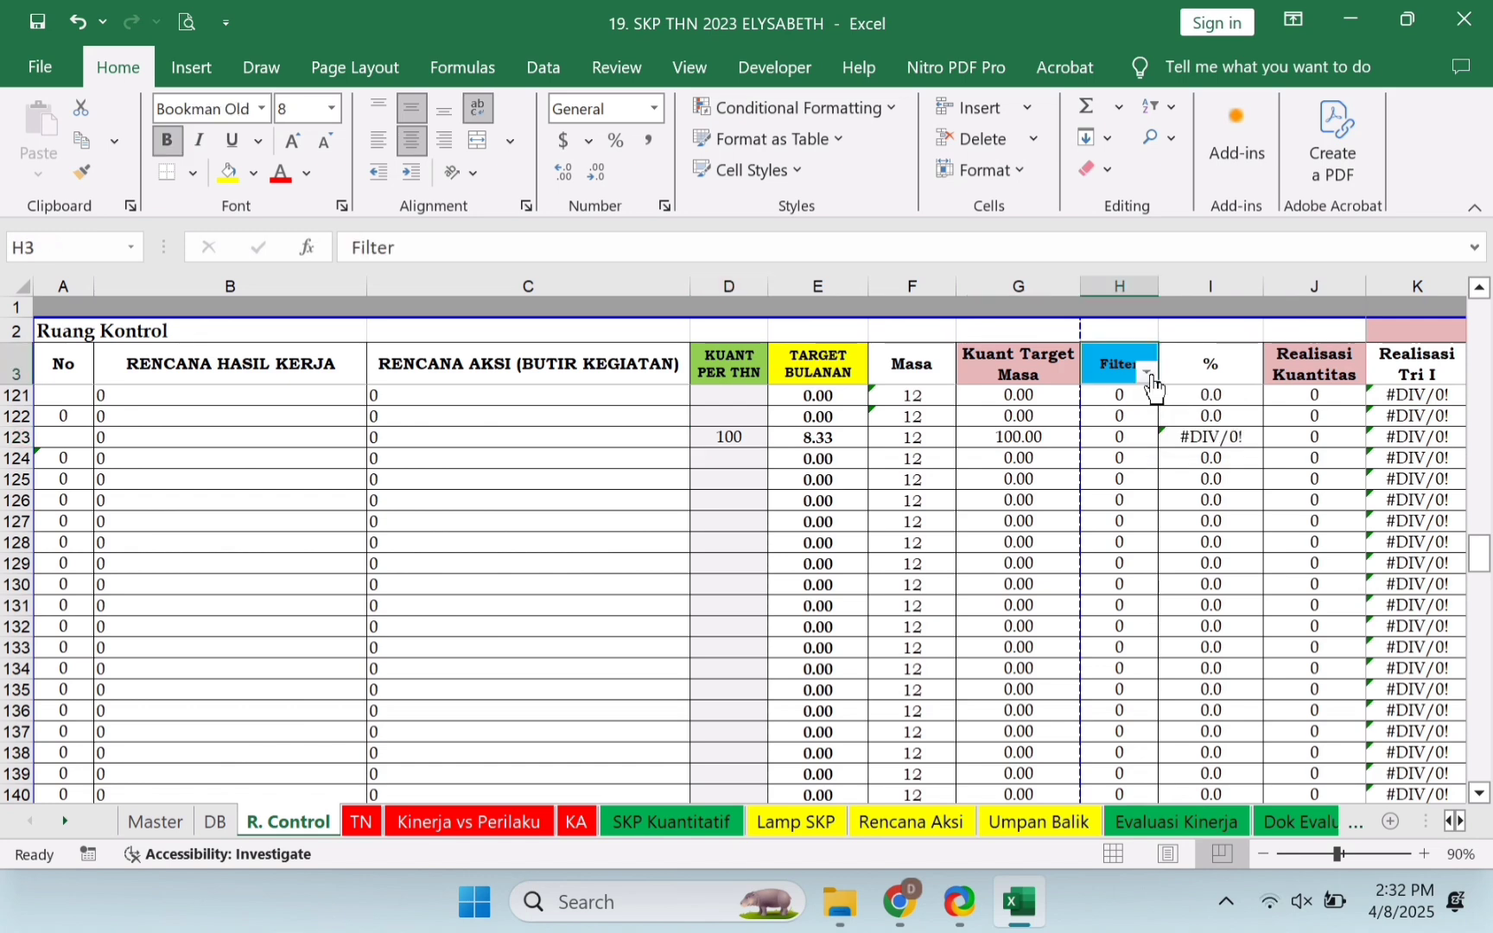
left_click(907, 464)
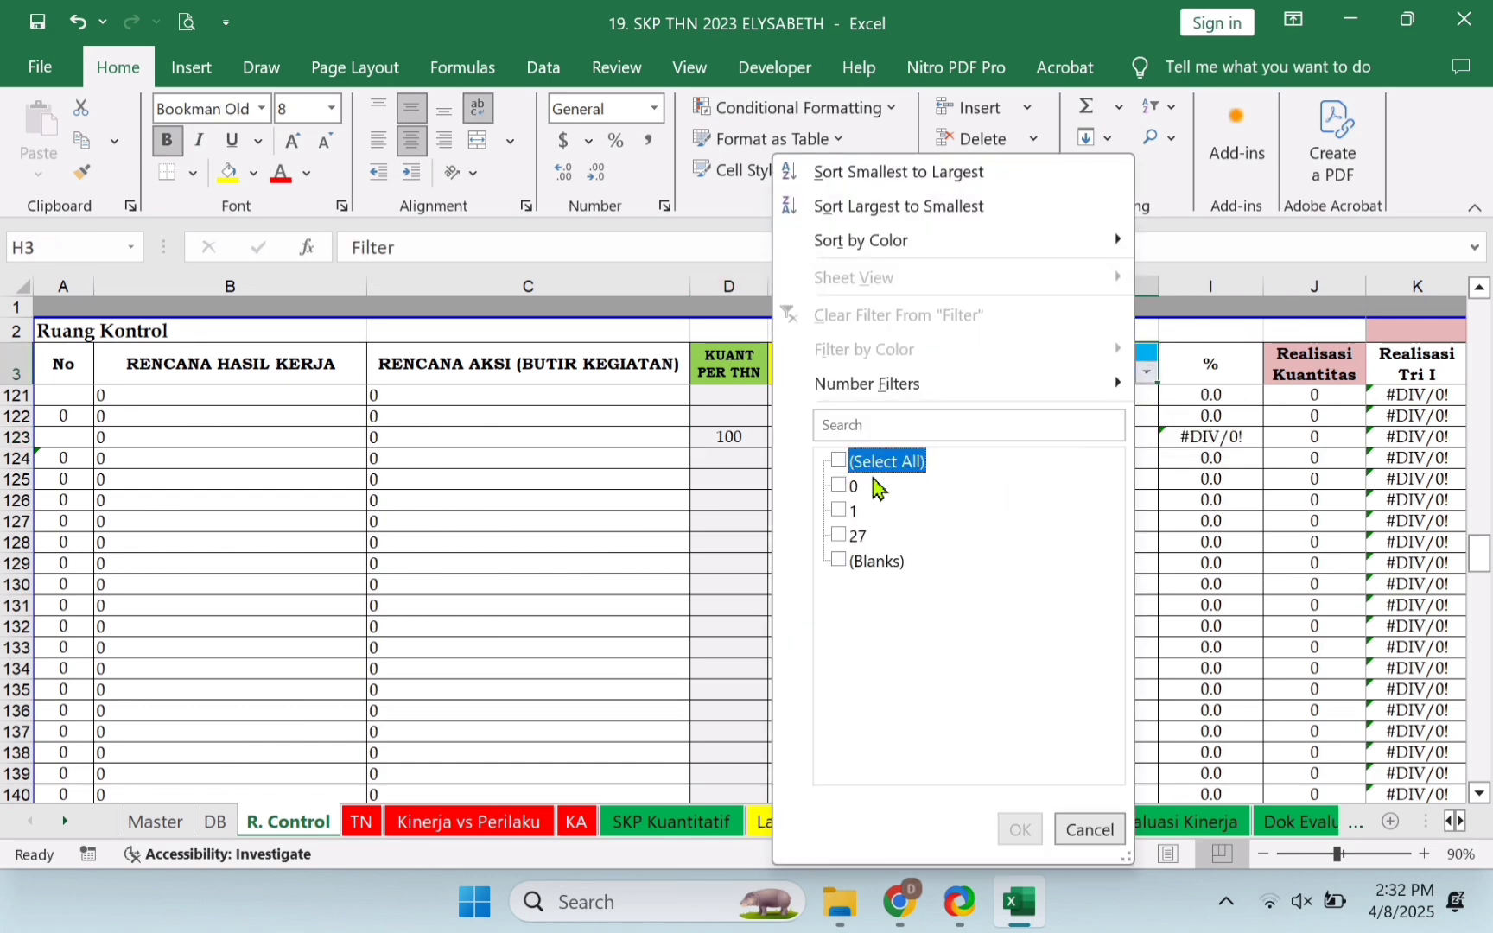
left_click(836, 464)
left_click(871, 474)
left_click(838, 484)
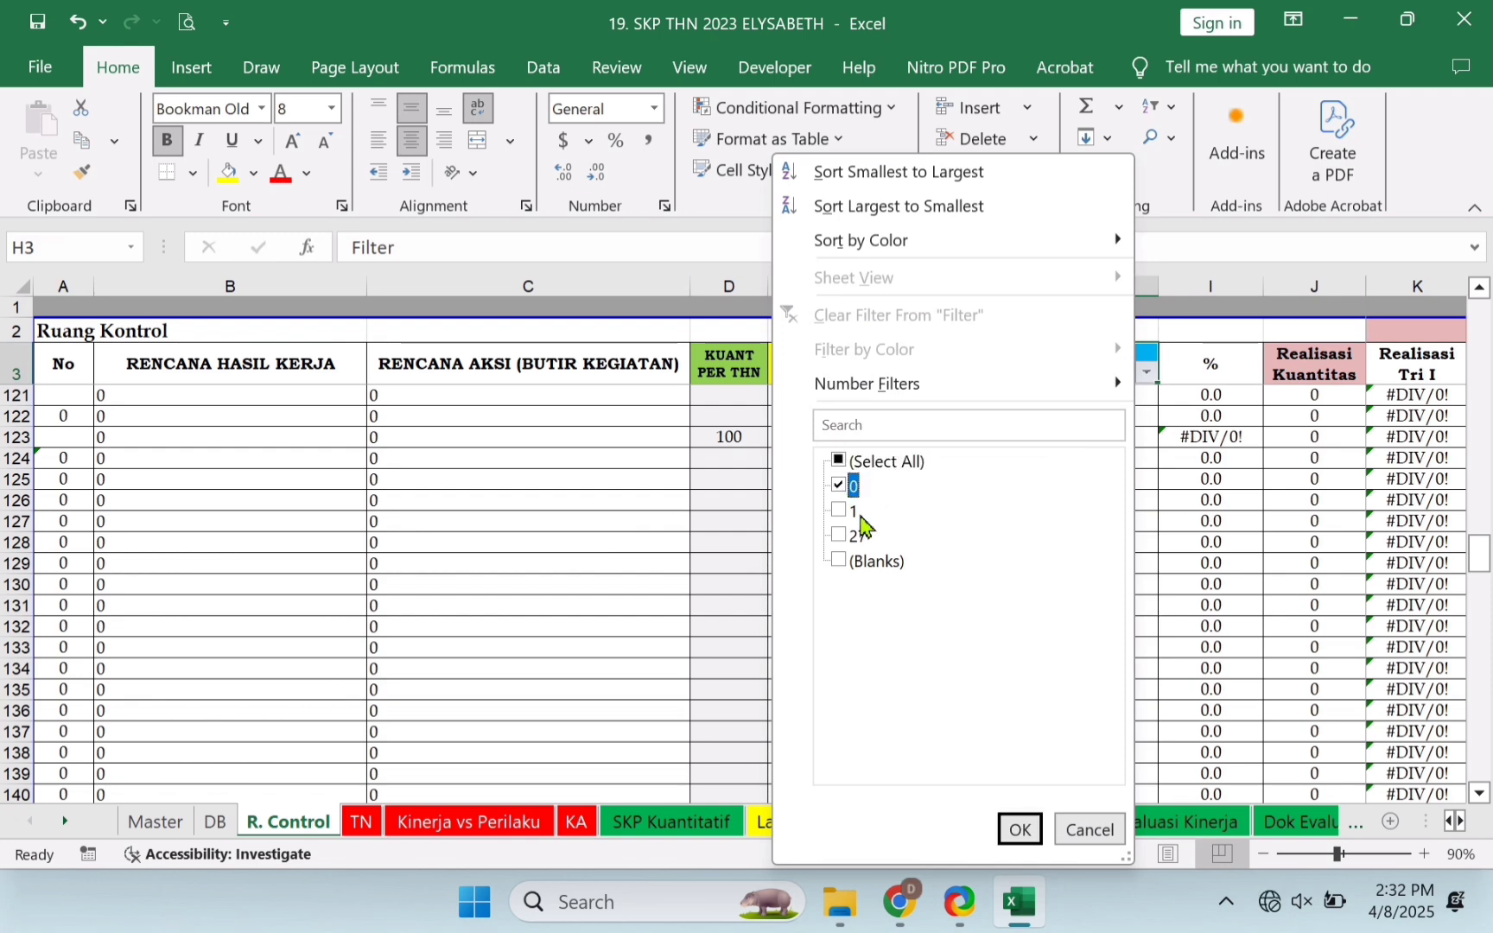
left_click(855, 564)
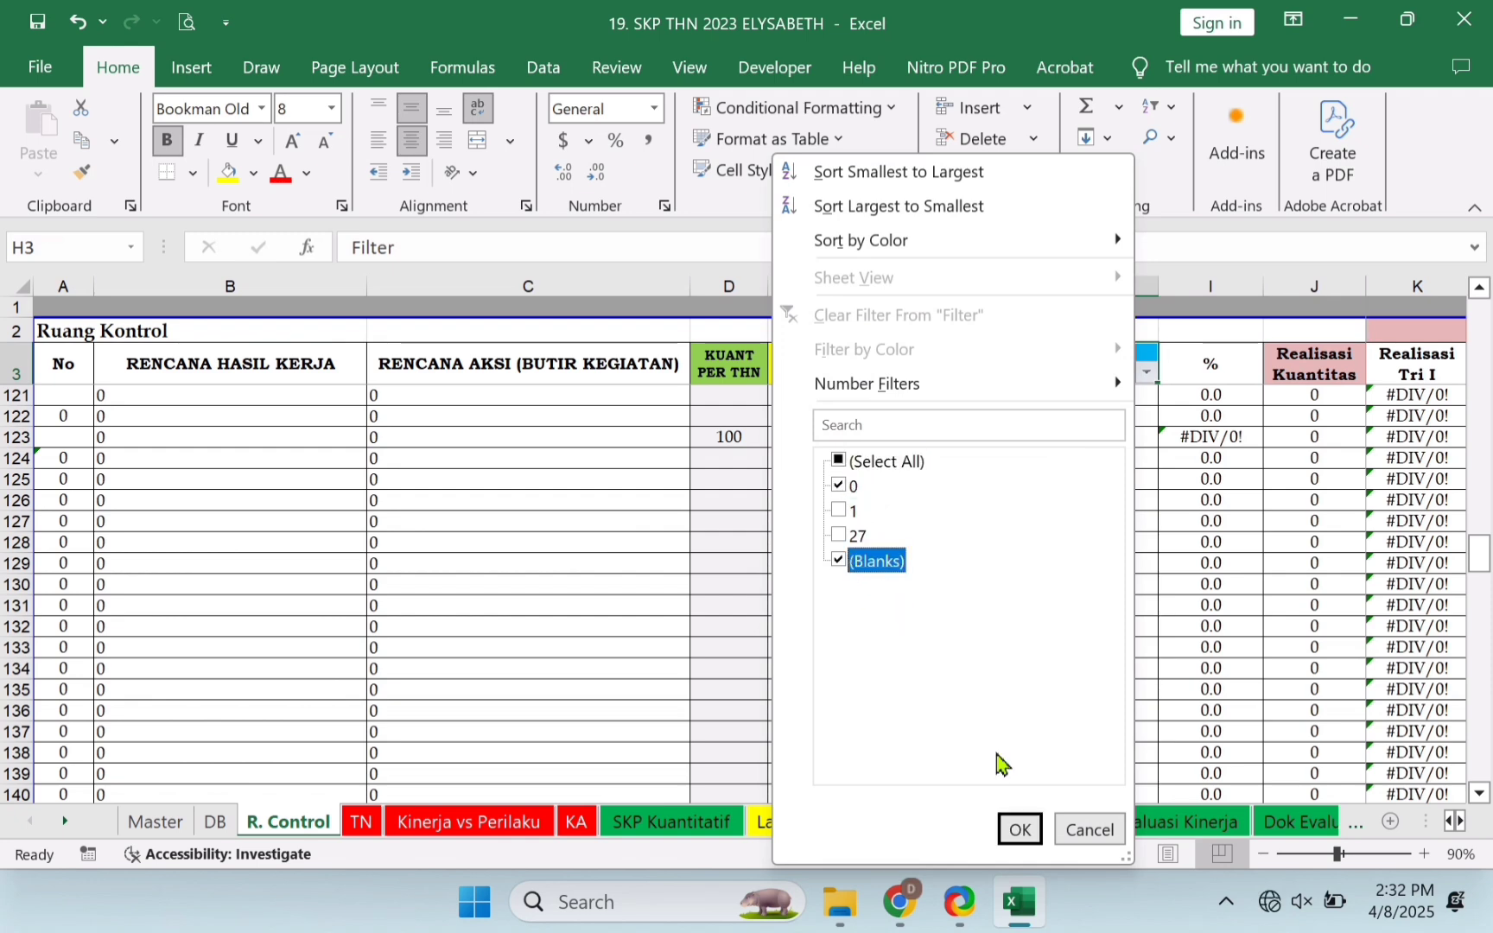
left_click(1024, 836)
scroll(1188, 545, "up", 20)
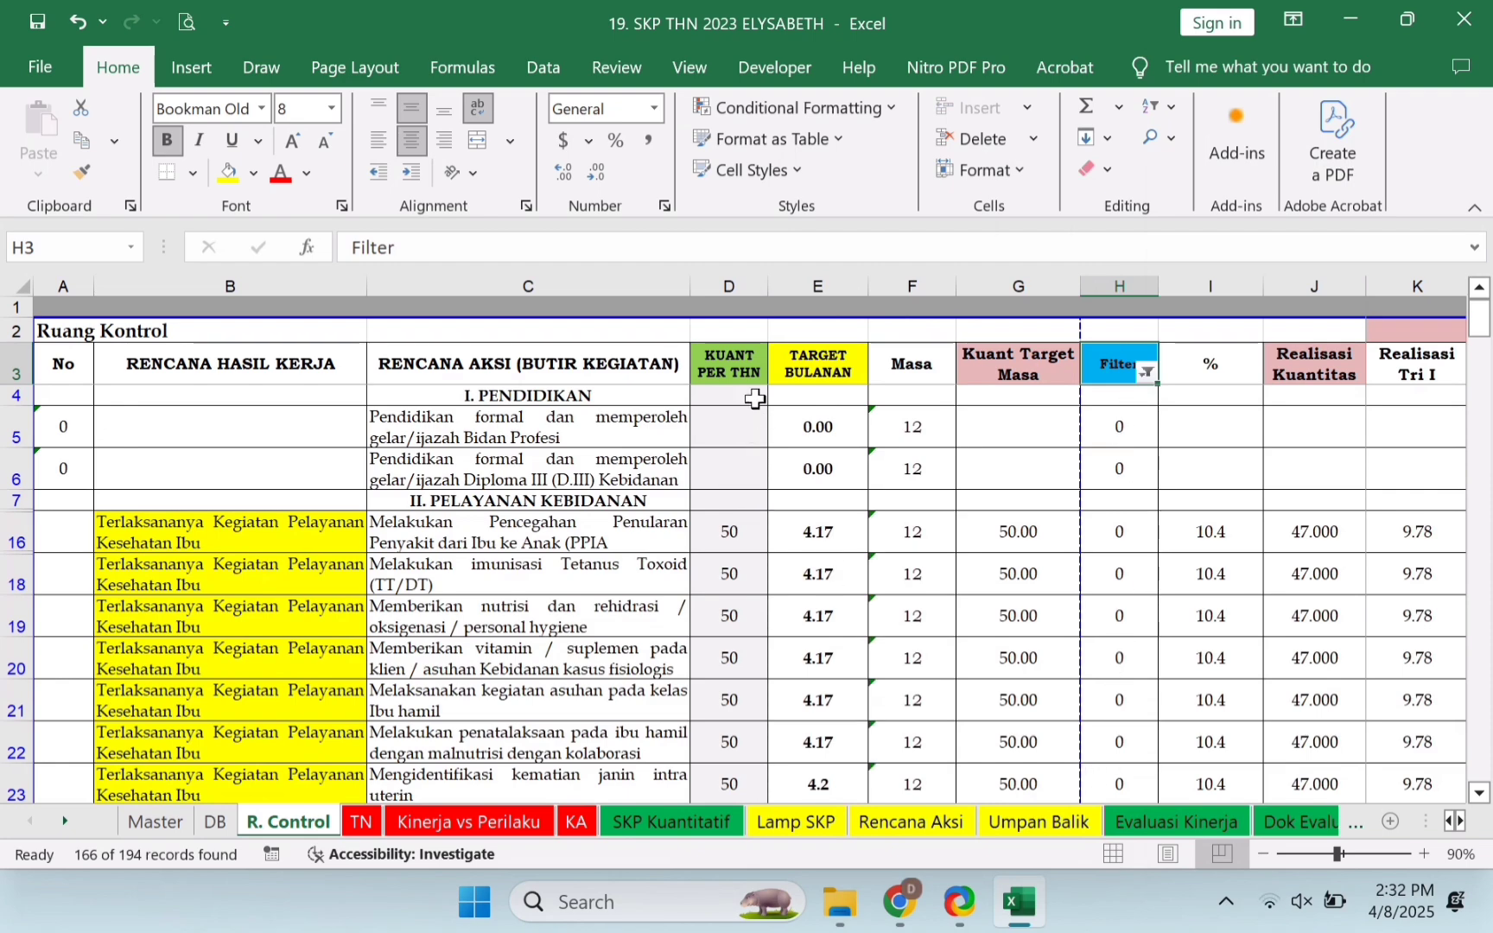
Clear the KUANT PER THN values of the filtered unplanned activities from D4 downward
left_click_drag(753, 404, 795, 793)
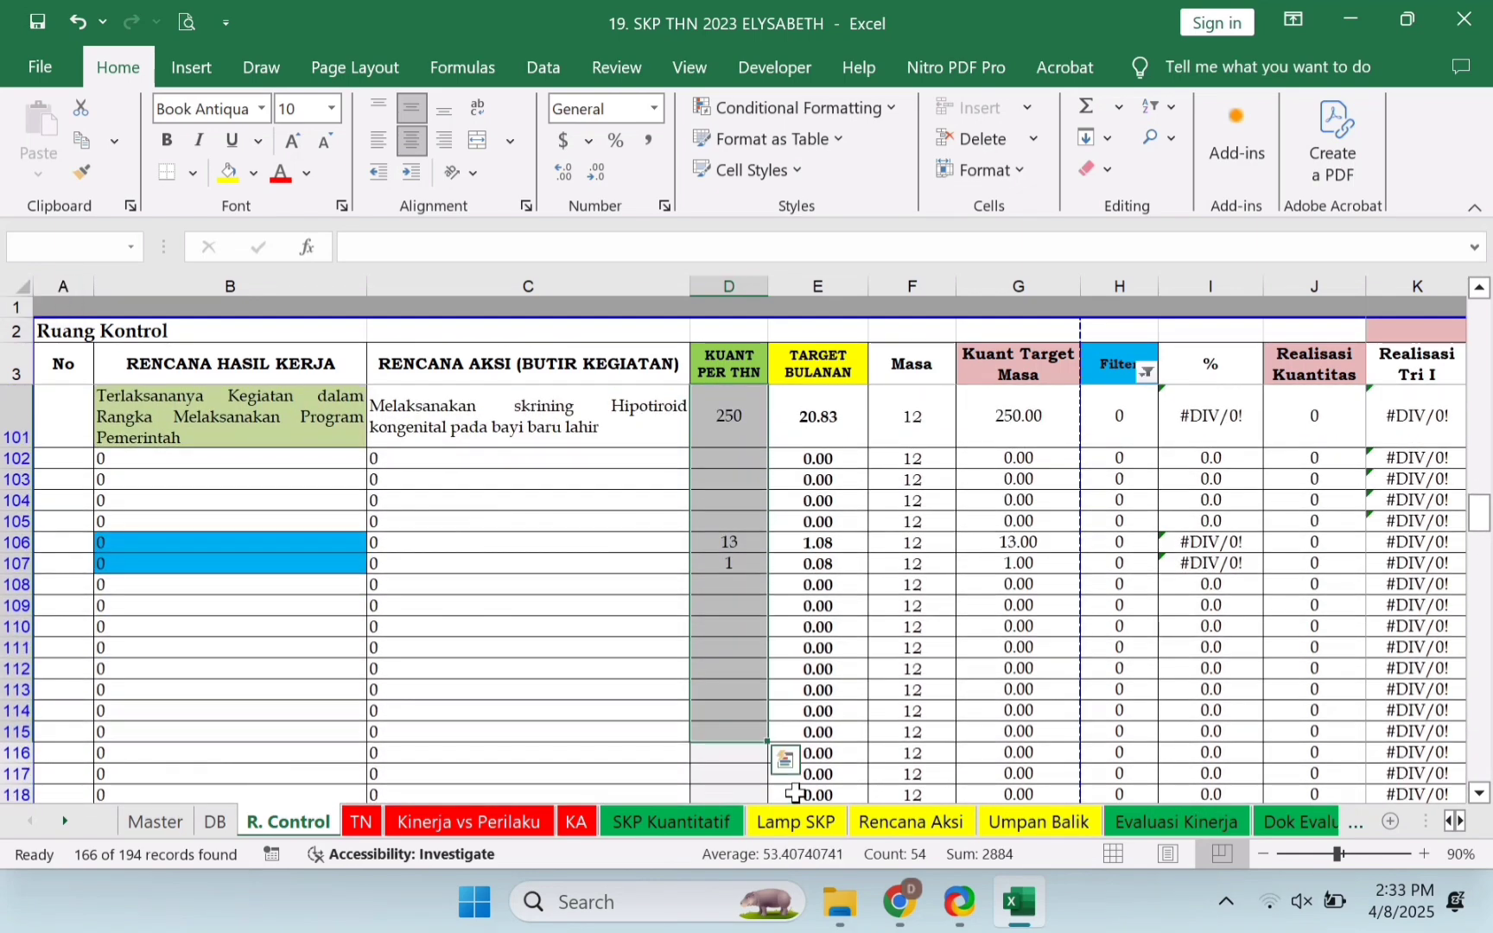
scroll(1140, 596, "up", 20)
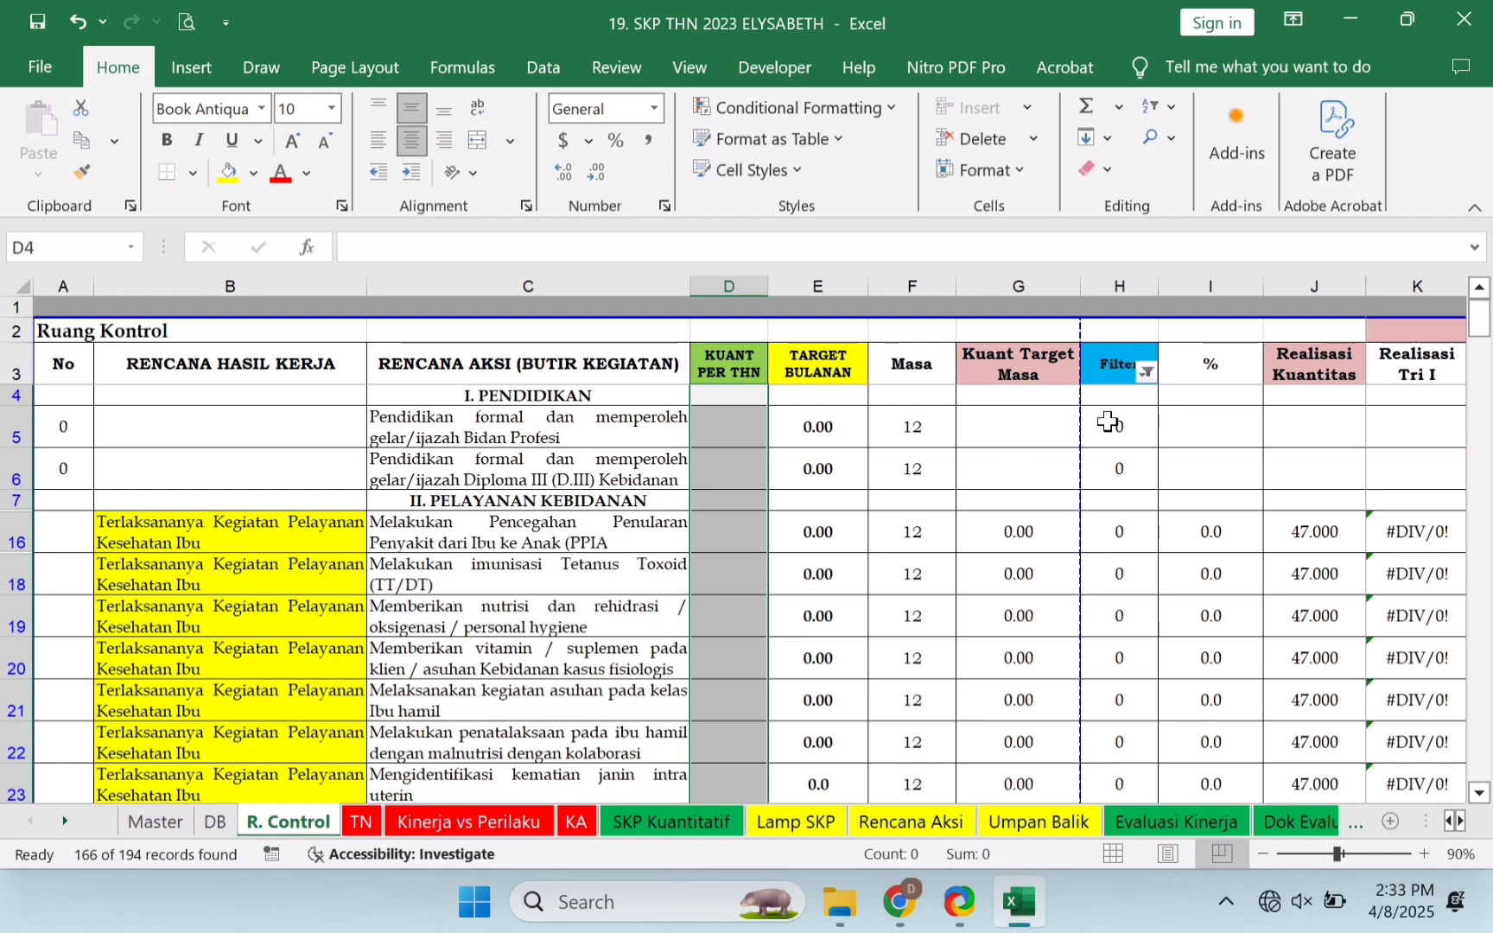
Filter the Filter column to only 1 and blanks, excluding 0, and check D8 against H8
left_click(1147, 374)
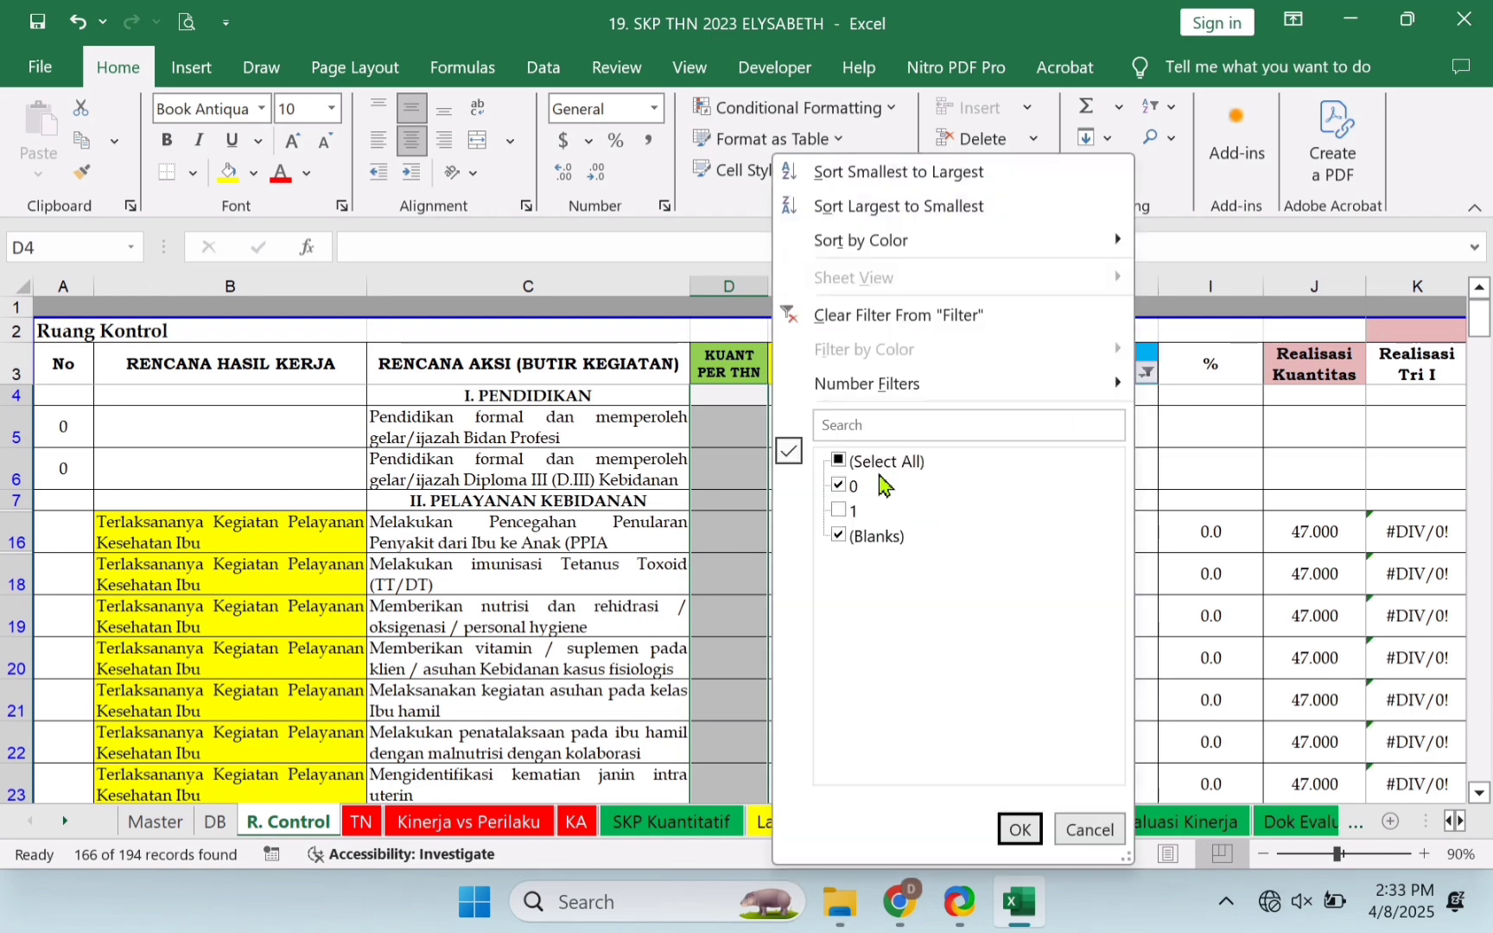
left_click(884, 464)
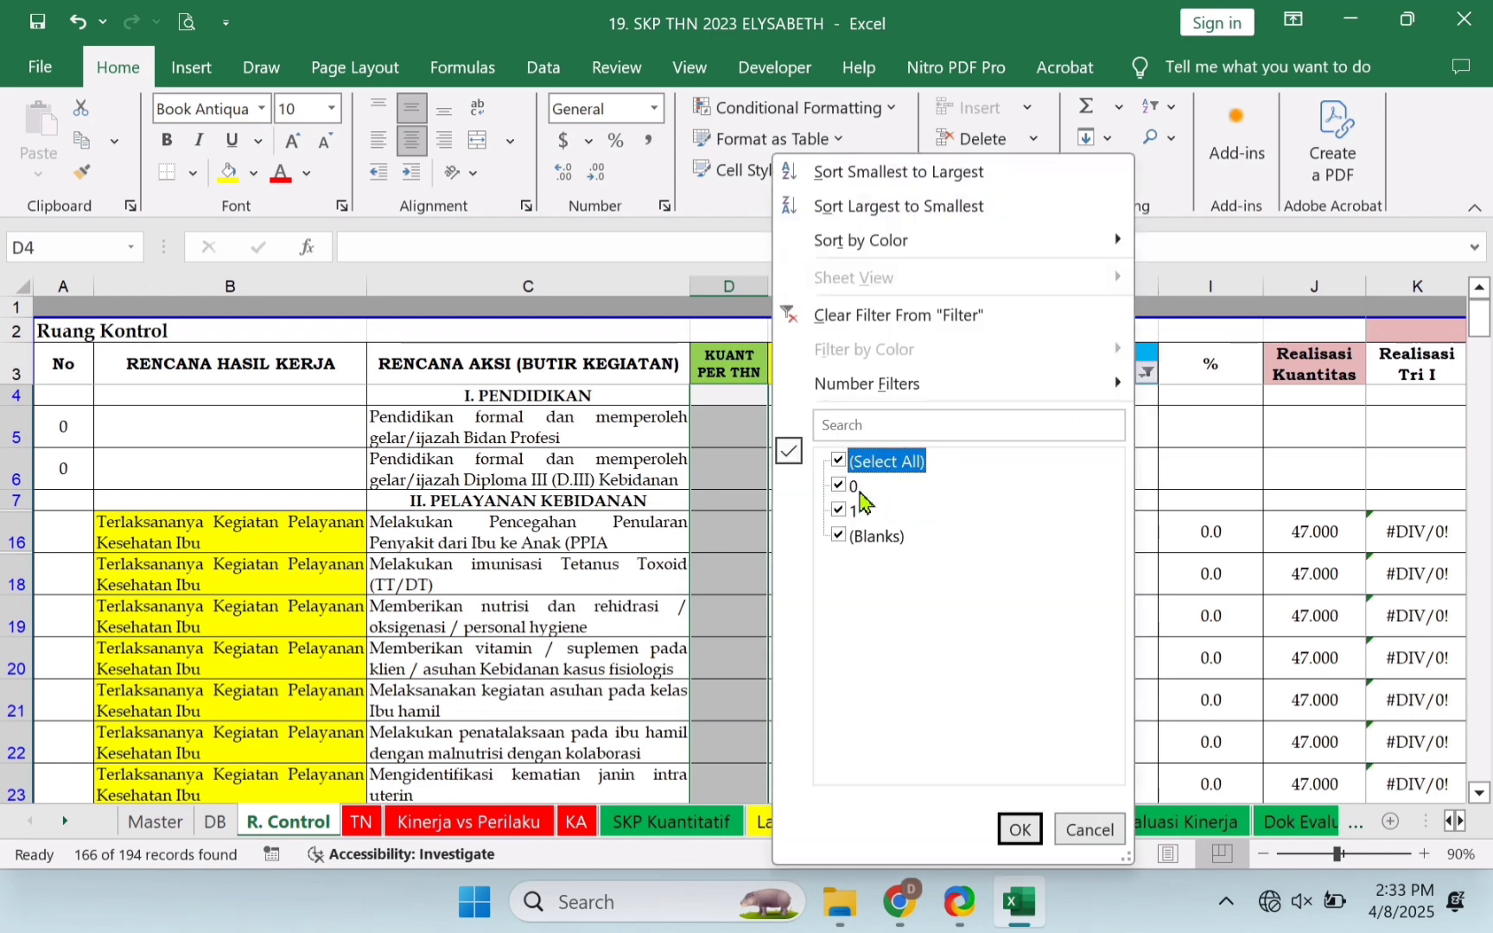
left_click(853, 487)
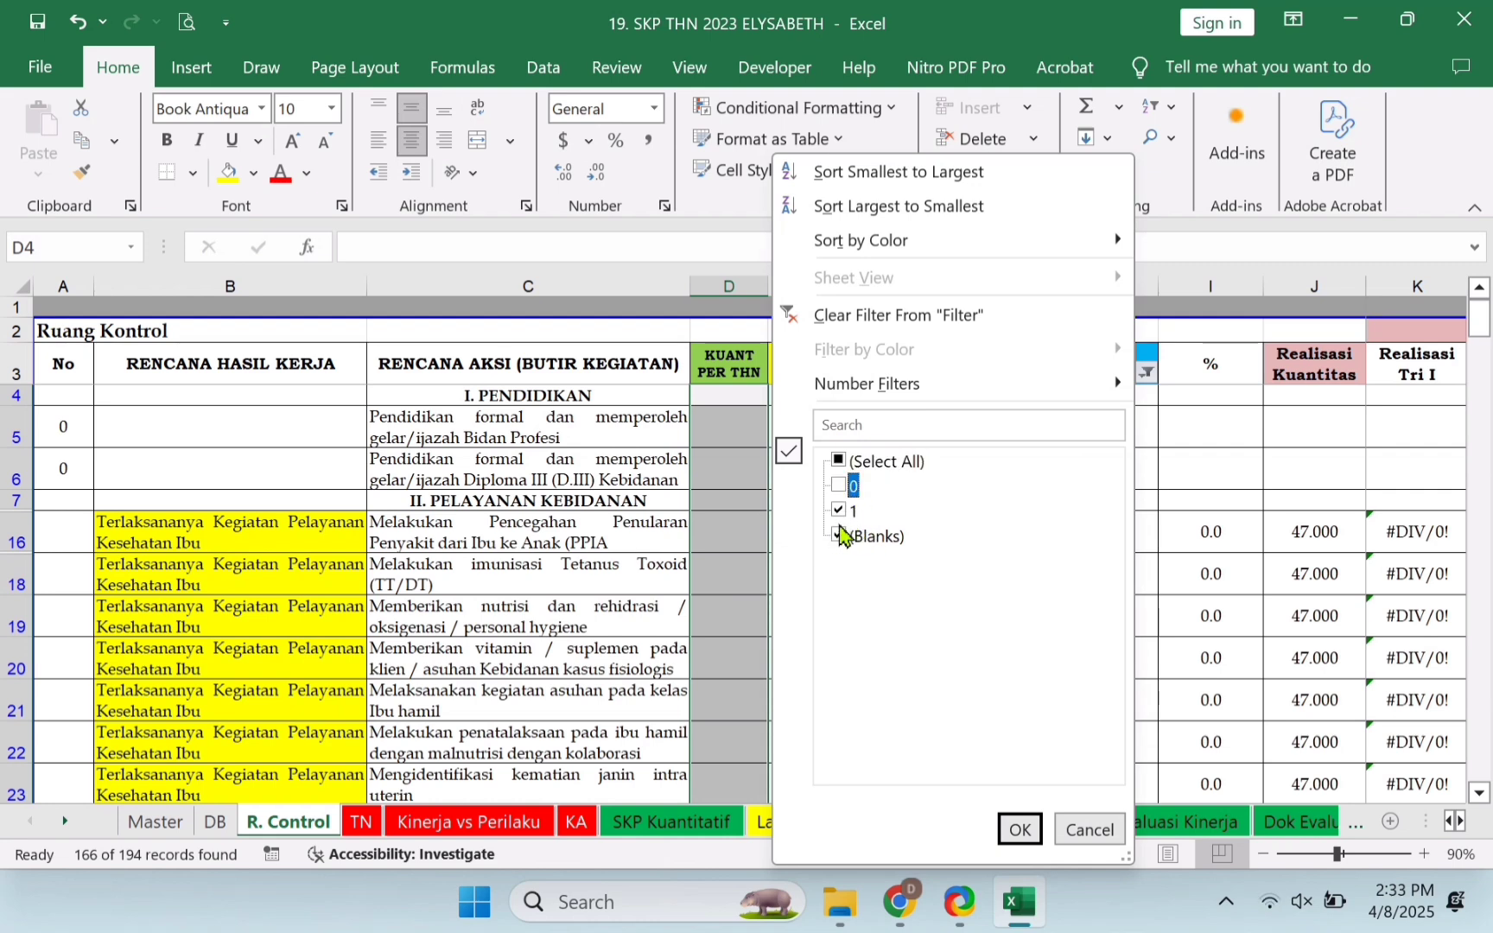
left_click(1020, 830)
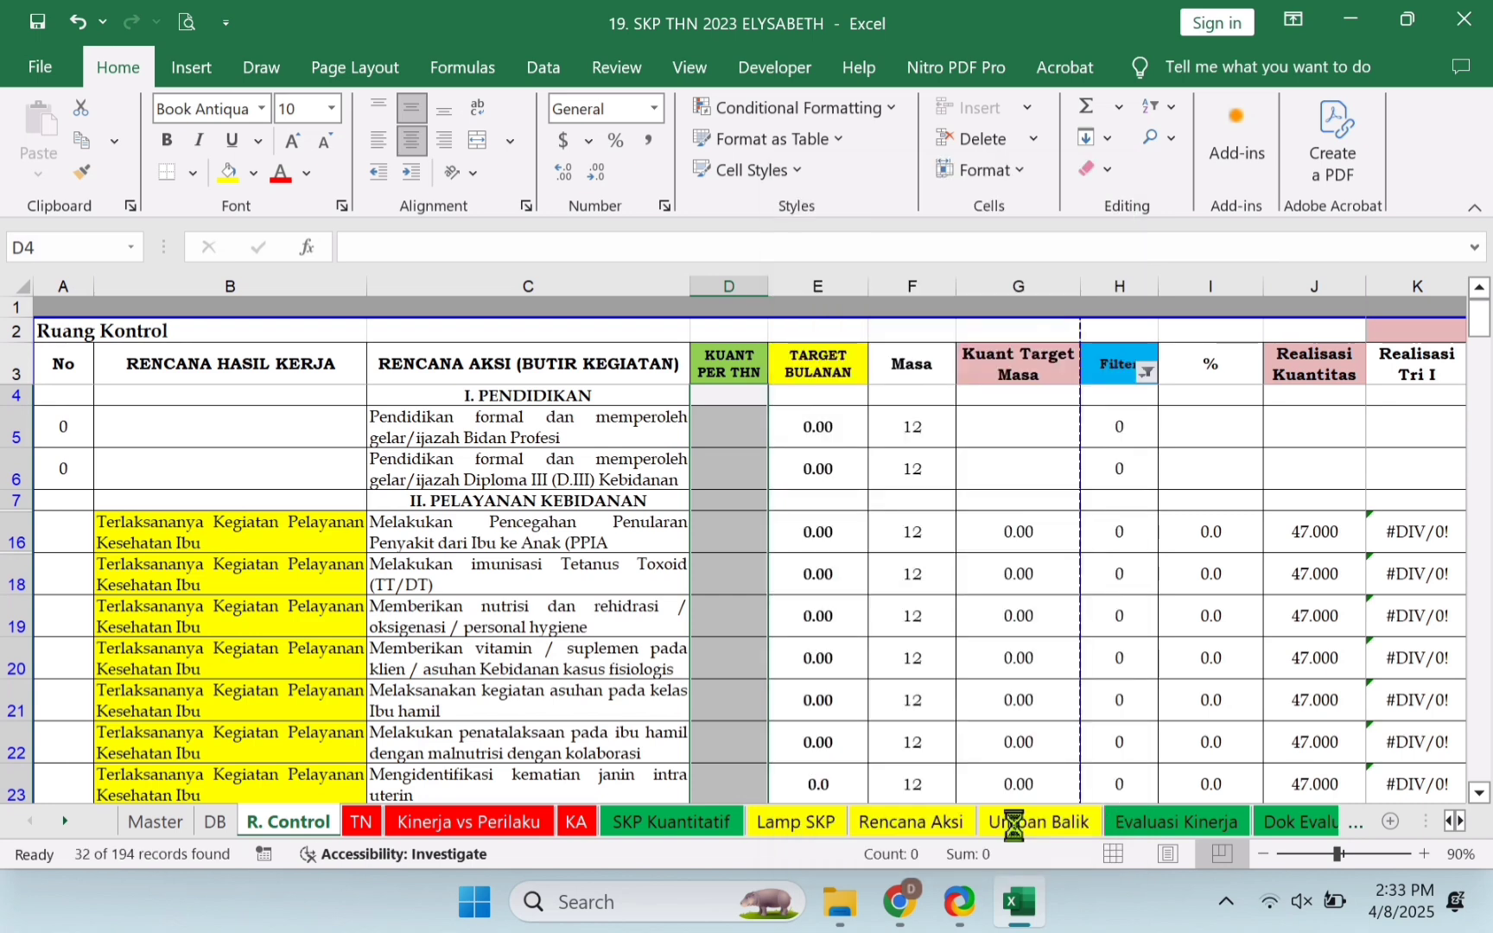
left_click(737, 460)
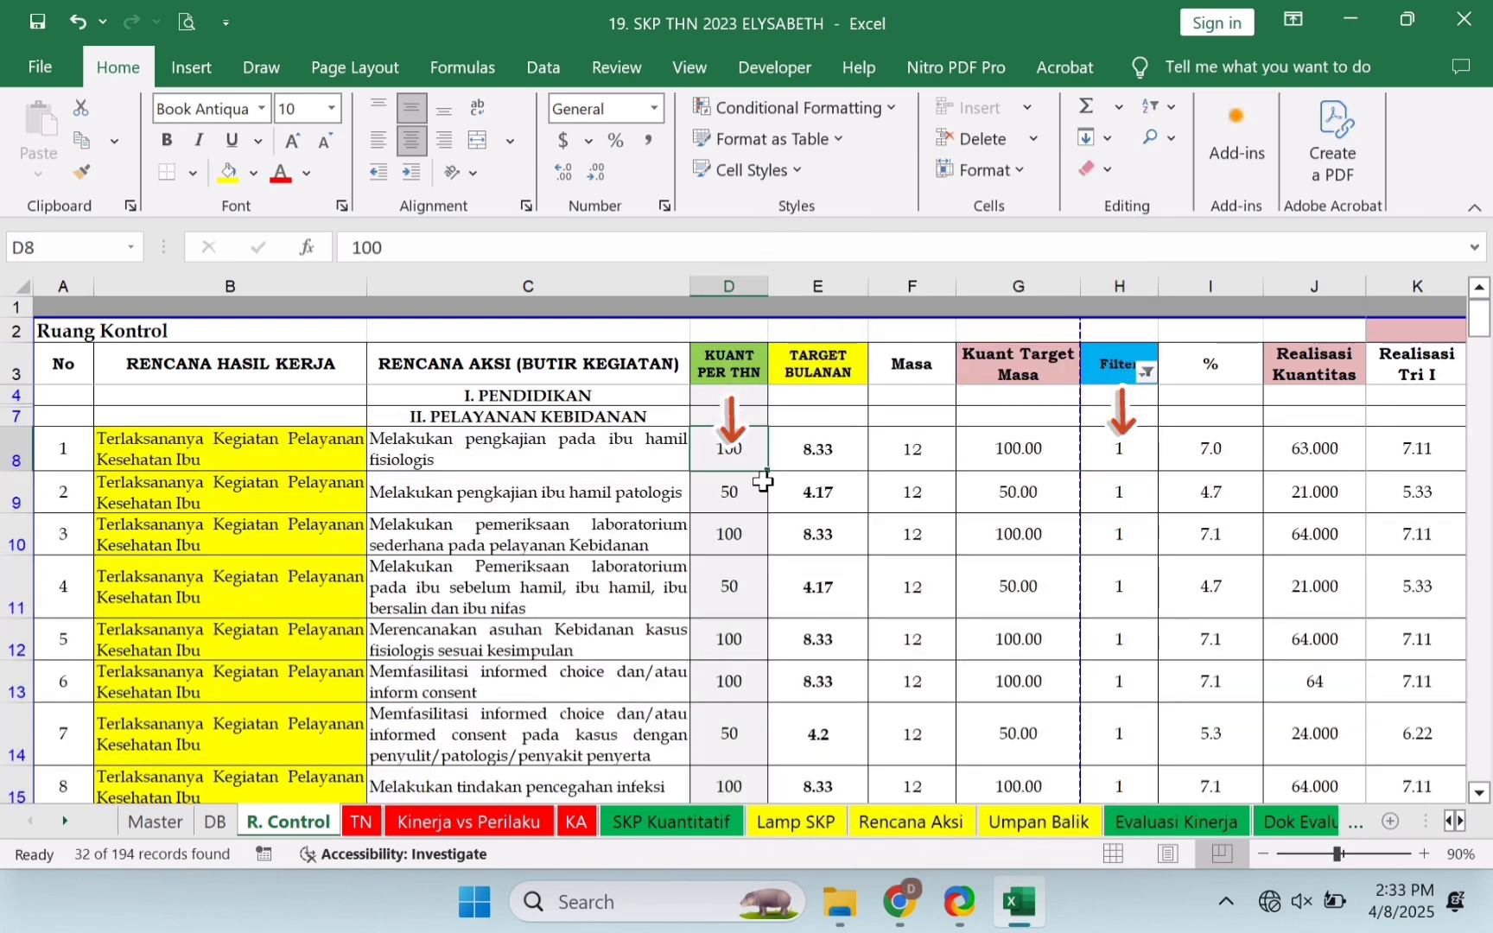
left_click(1127, 466)
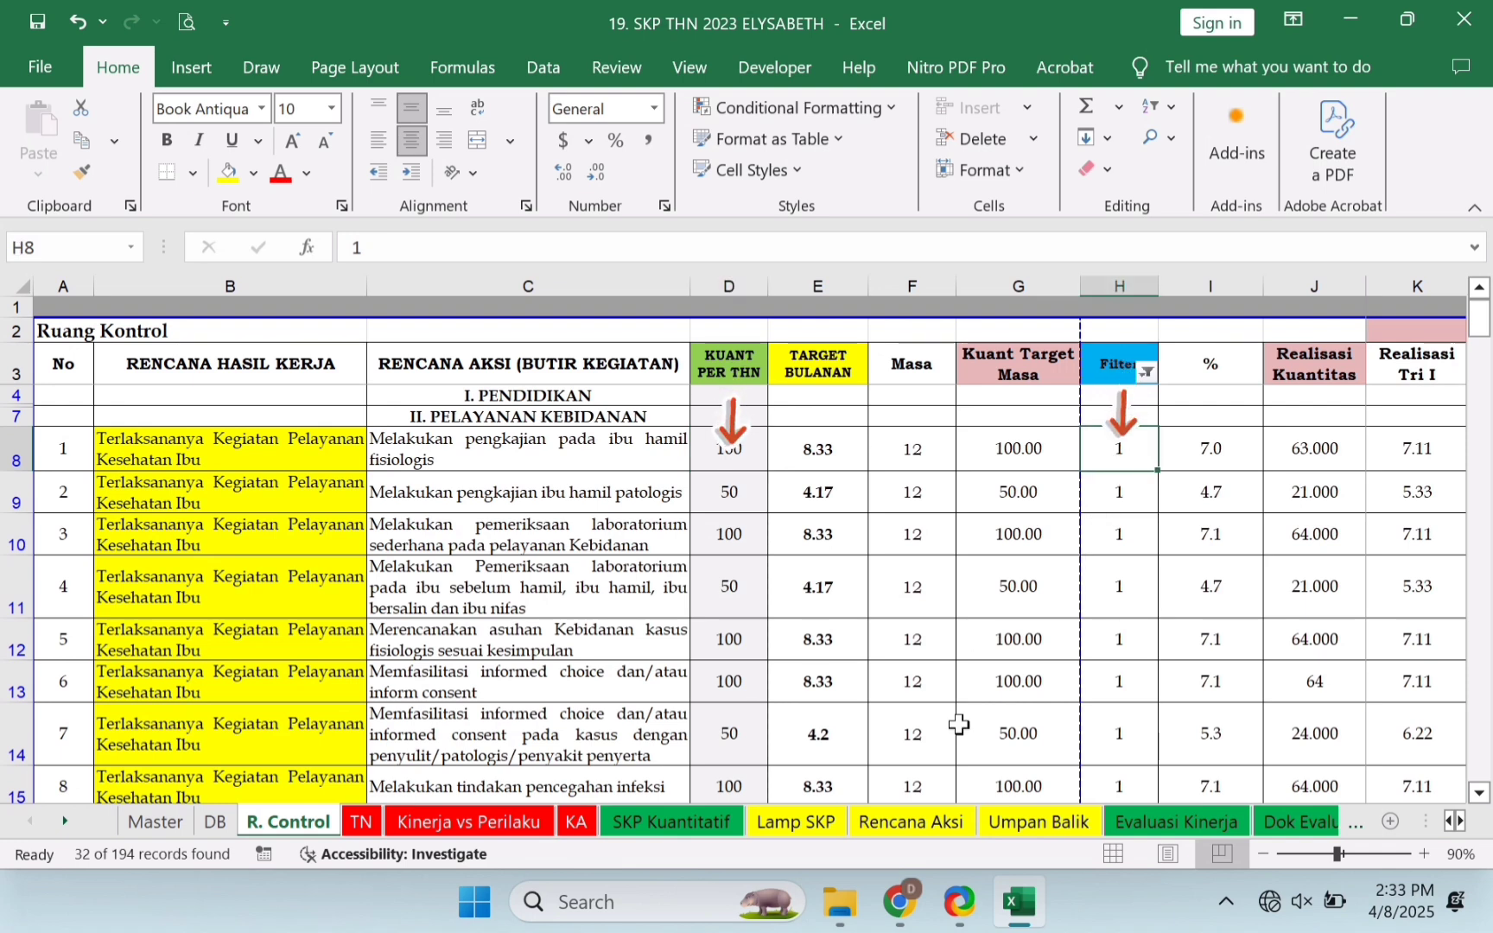
Check the Kualitas realisation percentages on the Umpan Balik sheet, including those in I21 and I30
left_click(1068, 831)
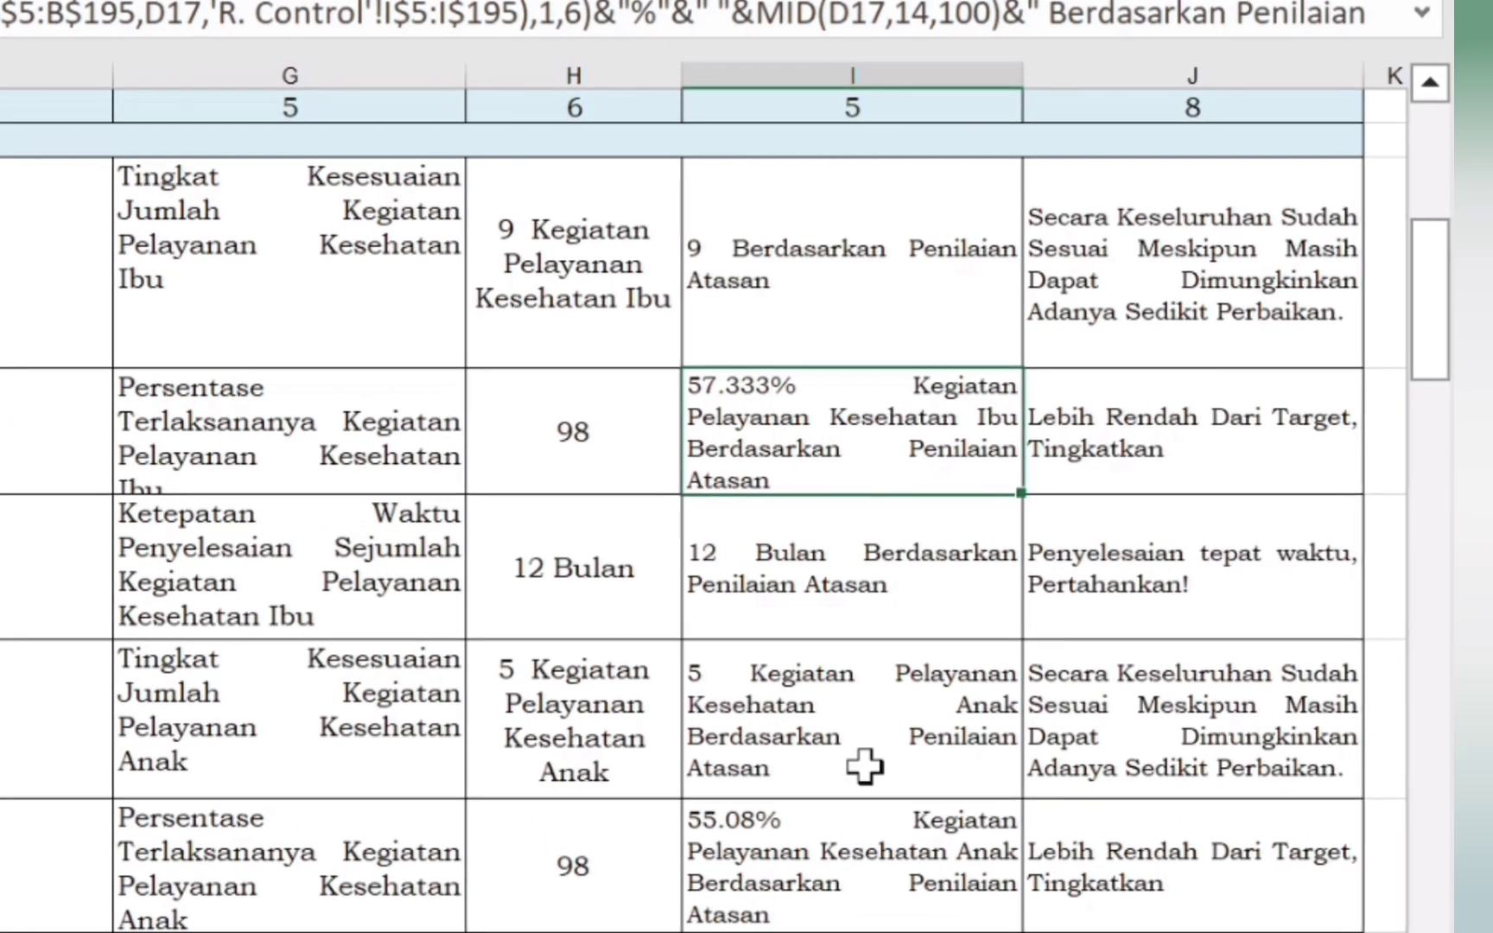
left_click(811, 873)
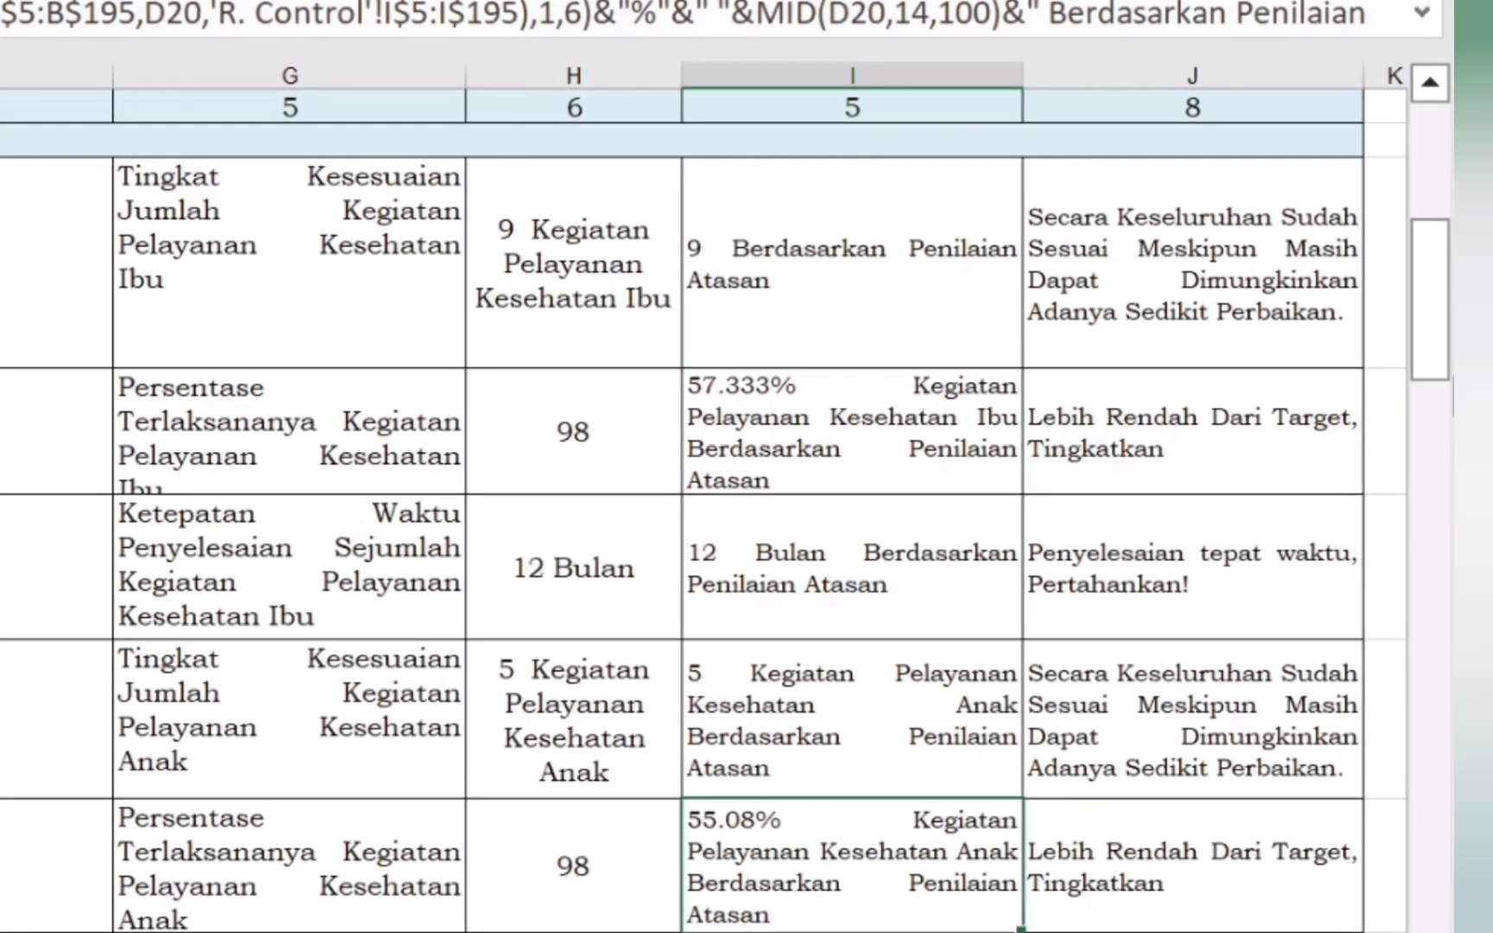
mouse_move(1438, 357)
left_mouse_down()
mouse_move(1447, 406)
mouse_move(1433, 337)
left_mouse_up()
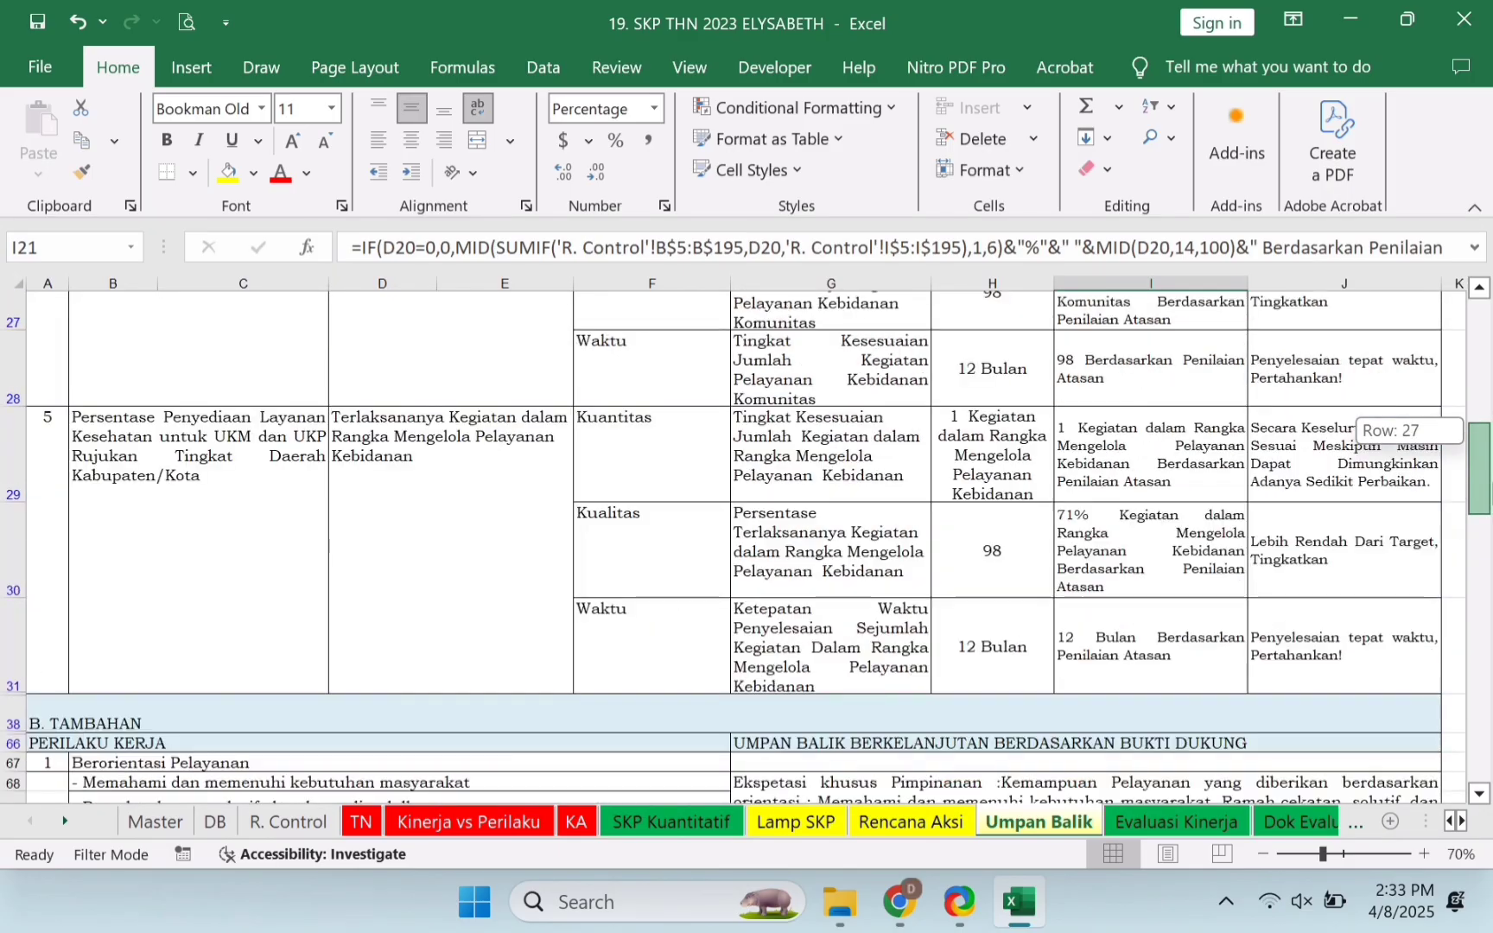
left_click_drag(1479, 463, 1478, 465)
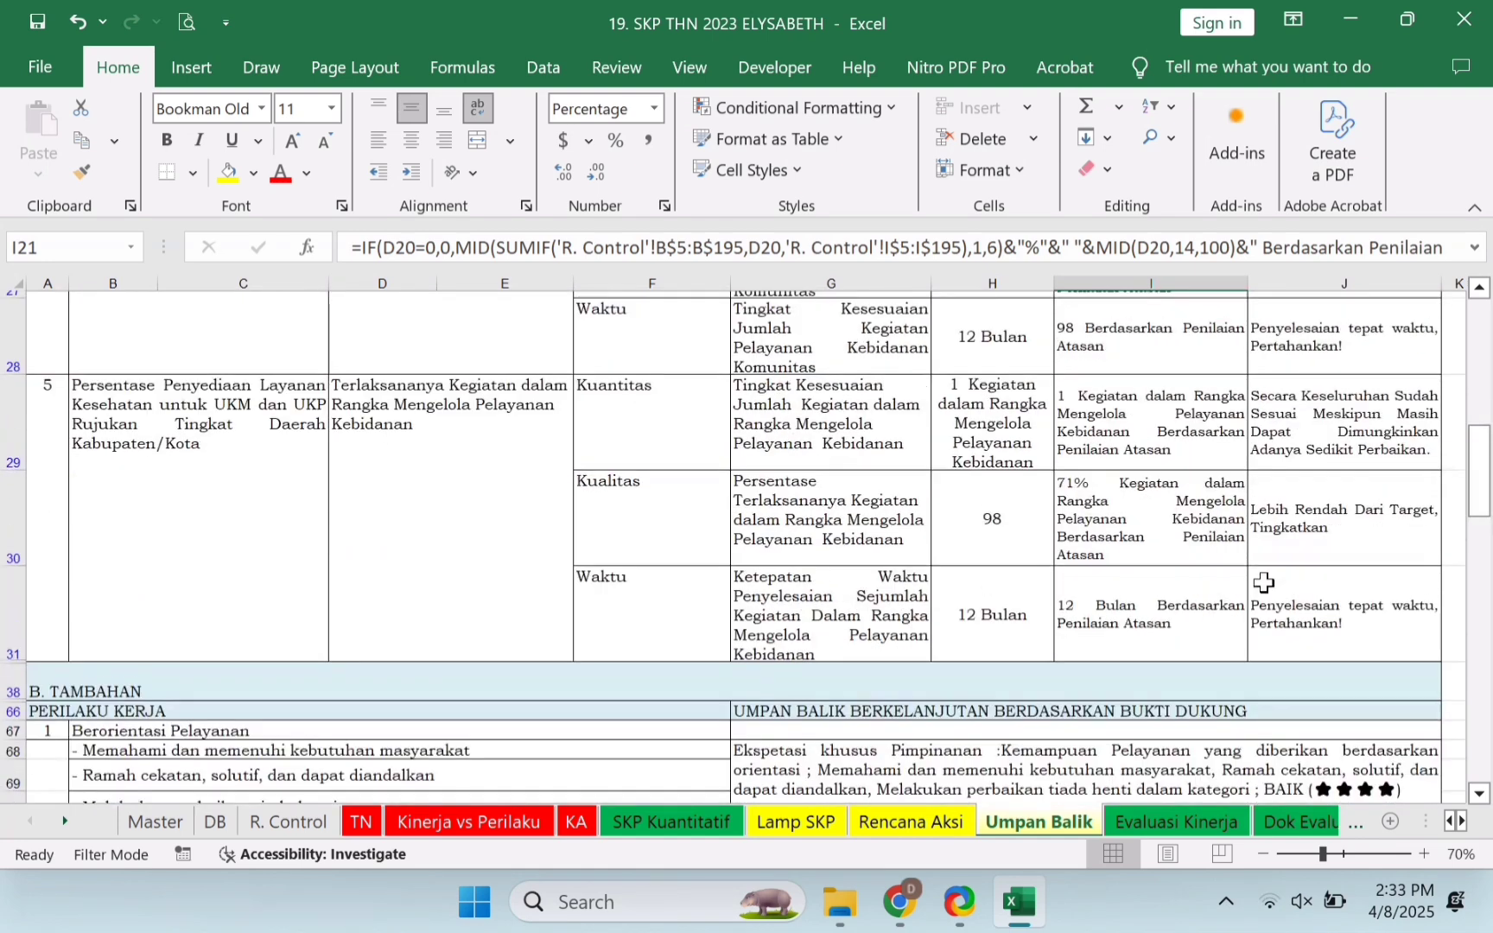
left_click(1129, 539)
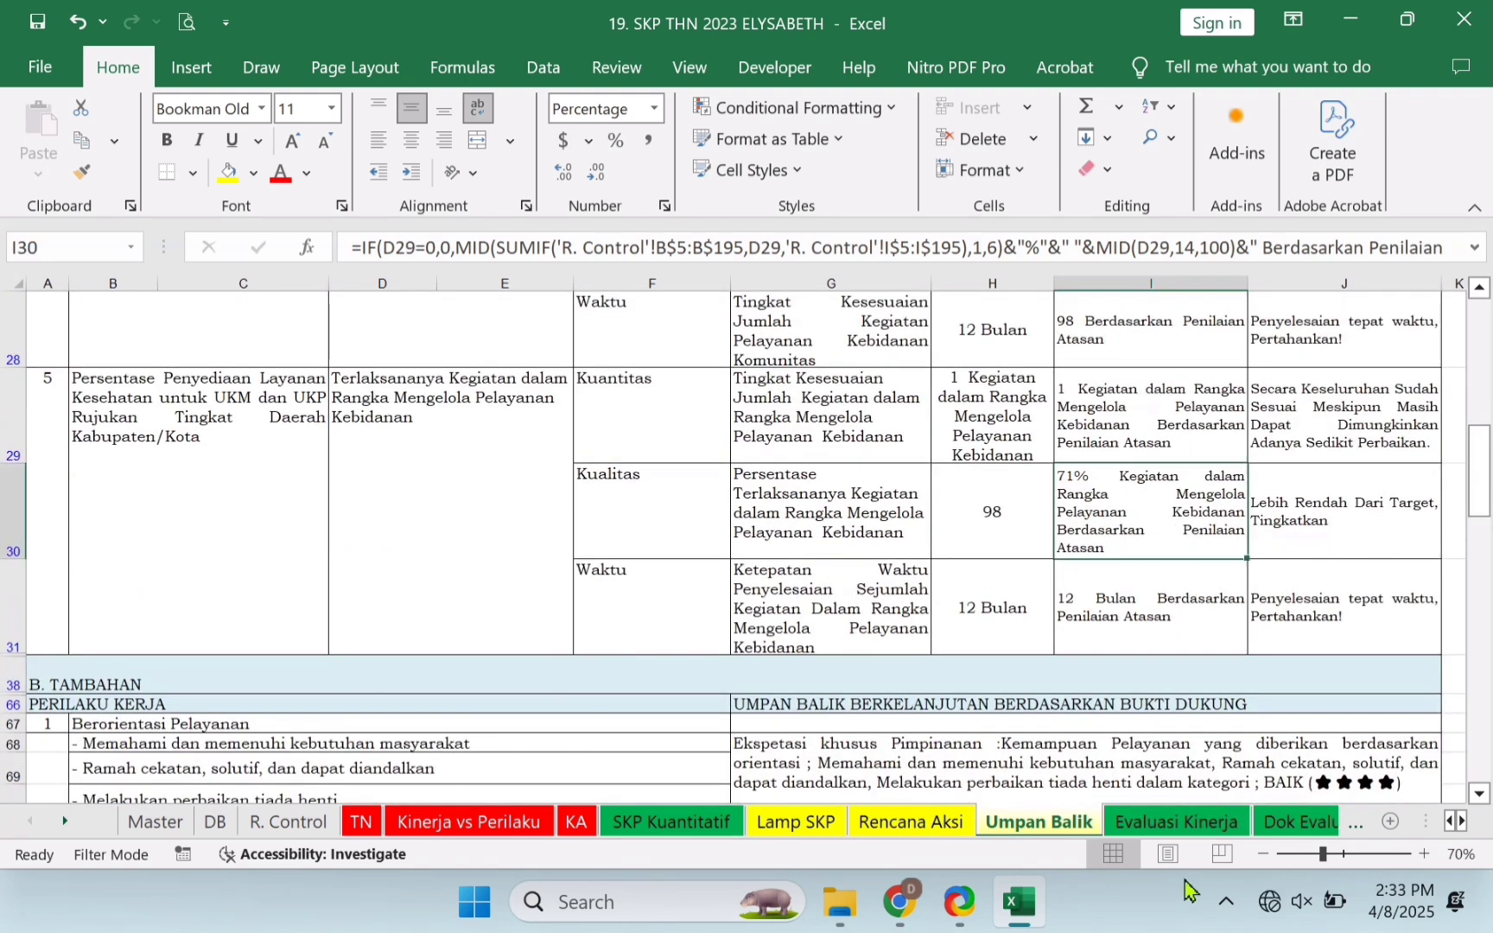
Return to the R. Control sheet and compare the No, KUANT PER THN and Filter columns of the planned activities
left_click(285, 825)
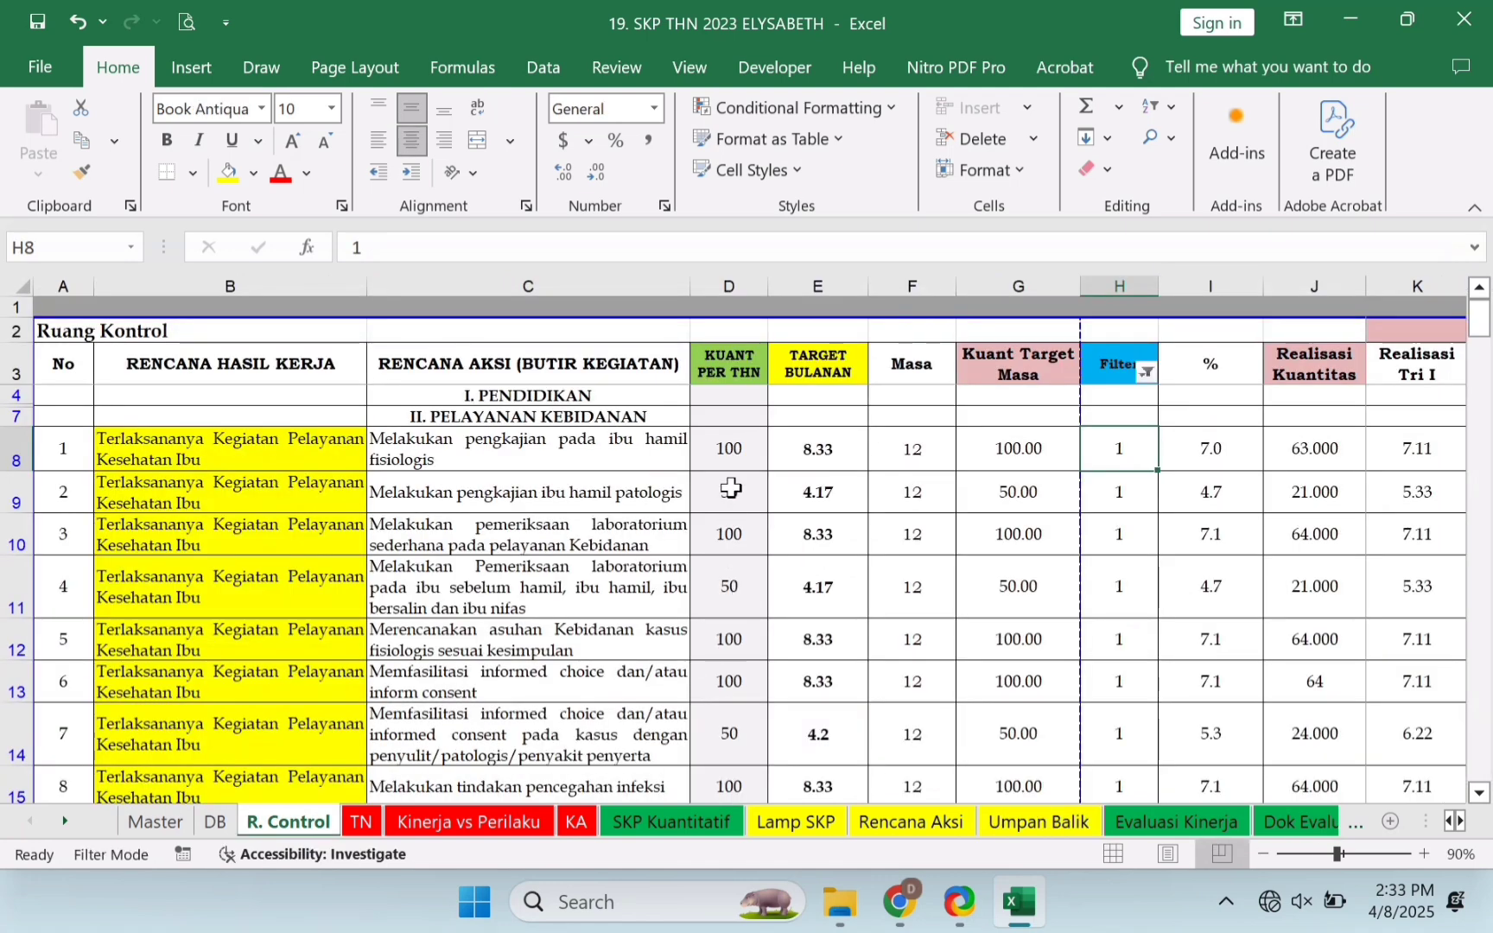
left_click(733, 464)
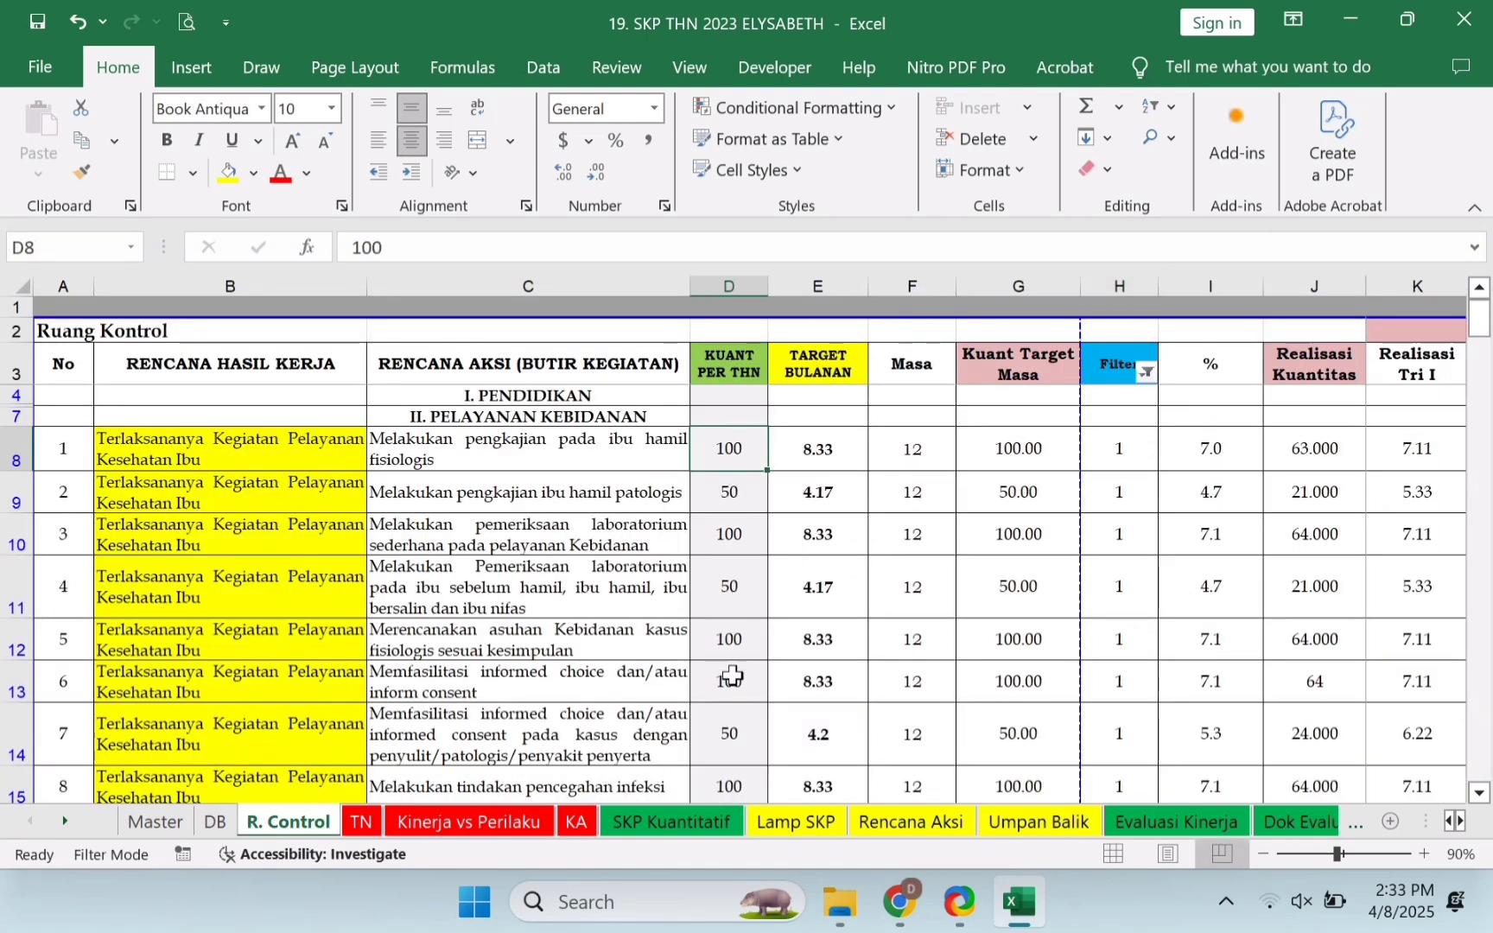
left_click(76, 441)
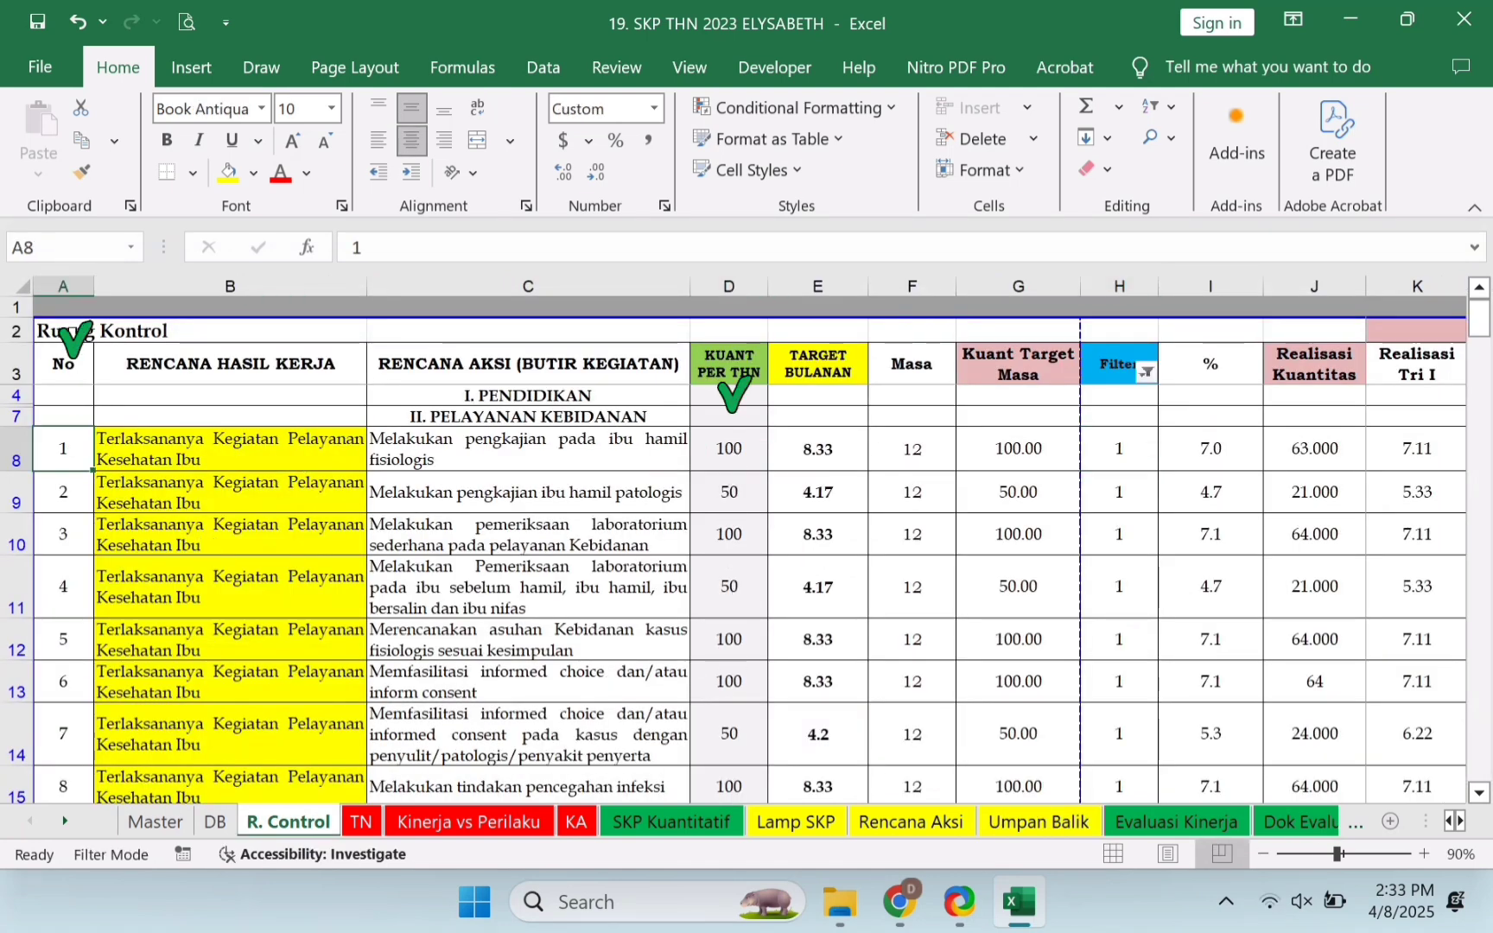
left_click(63, 286)
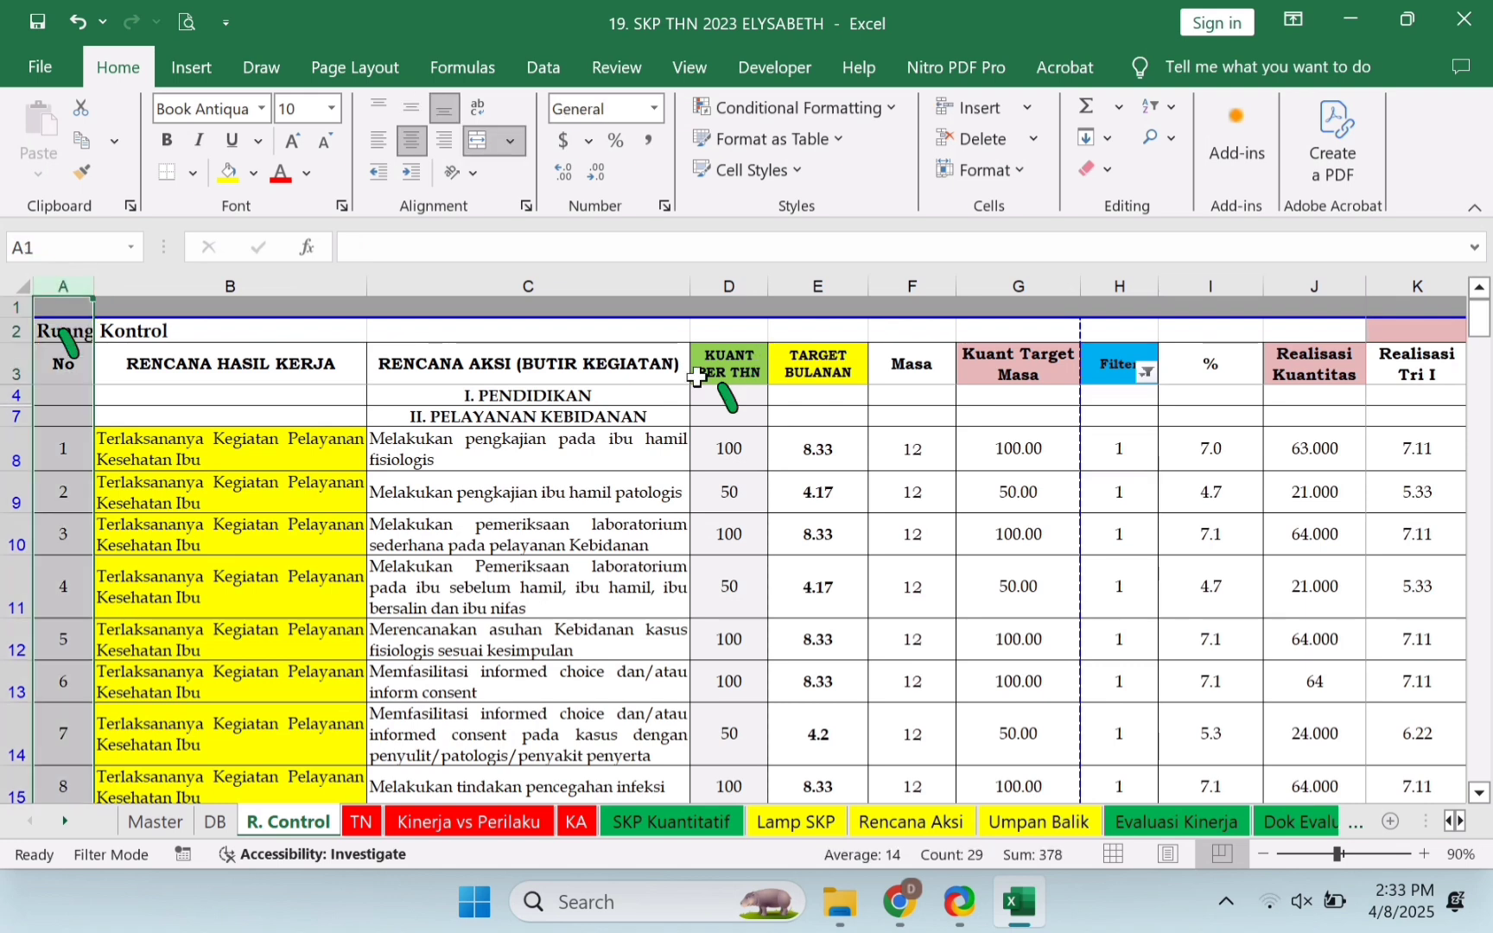
left_click(756, 286)
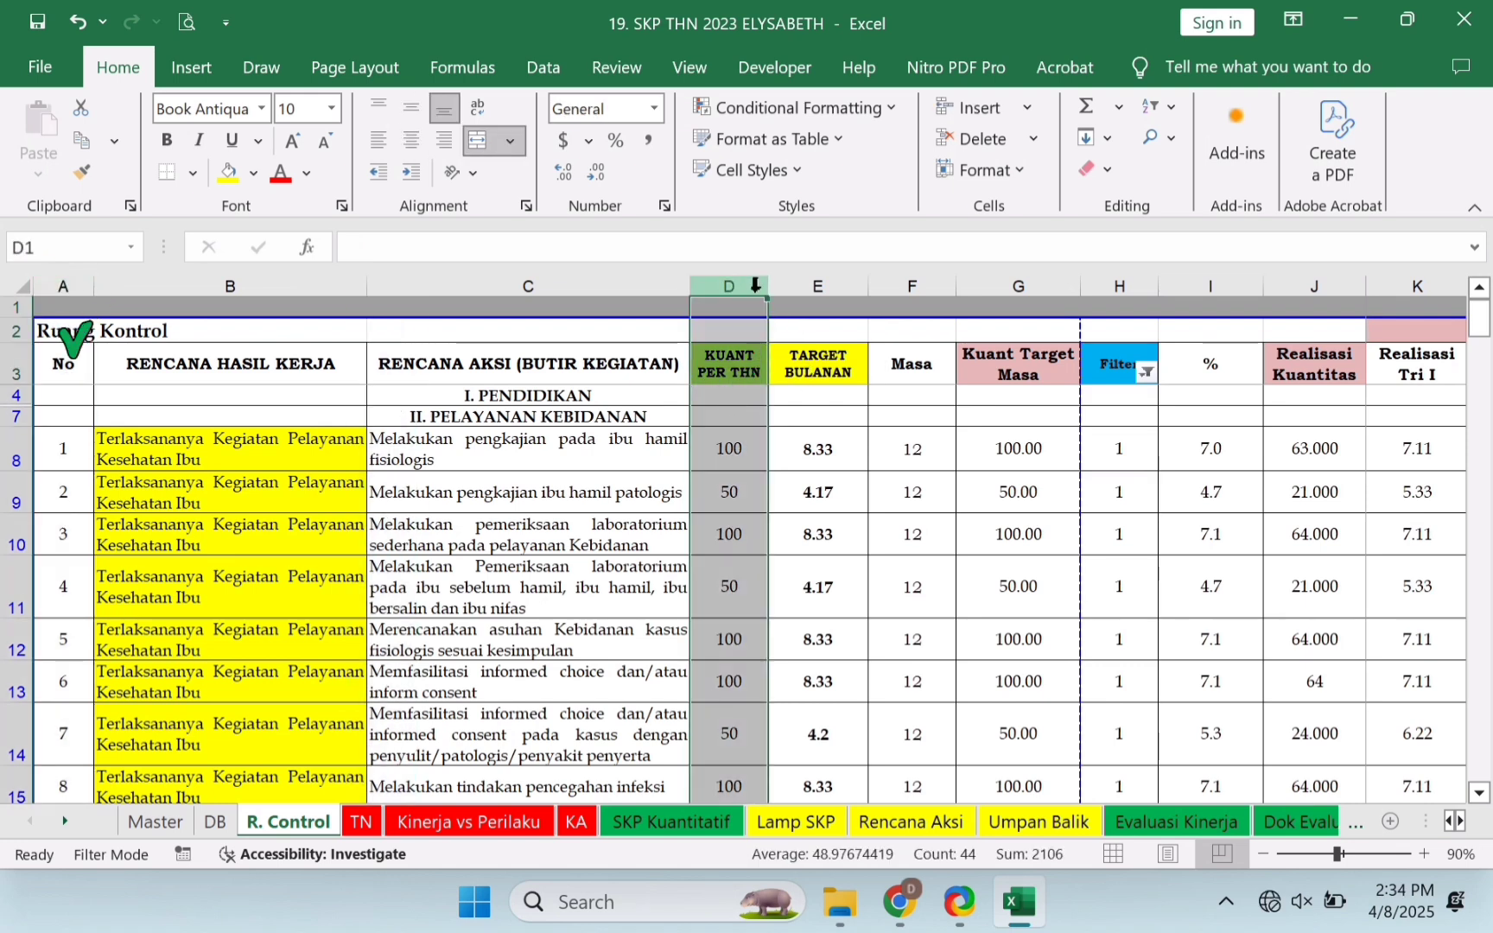
left_click(1129, 480)
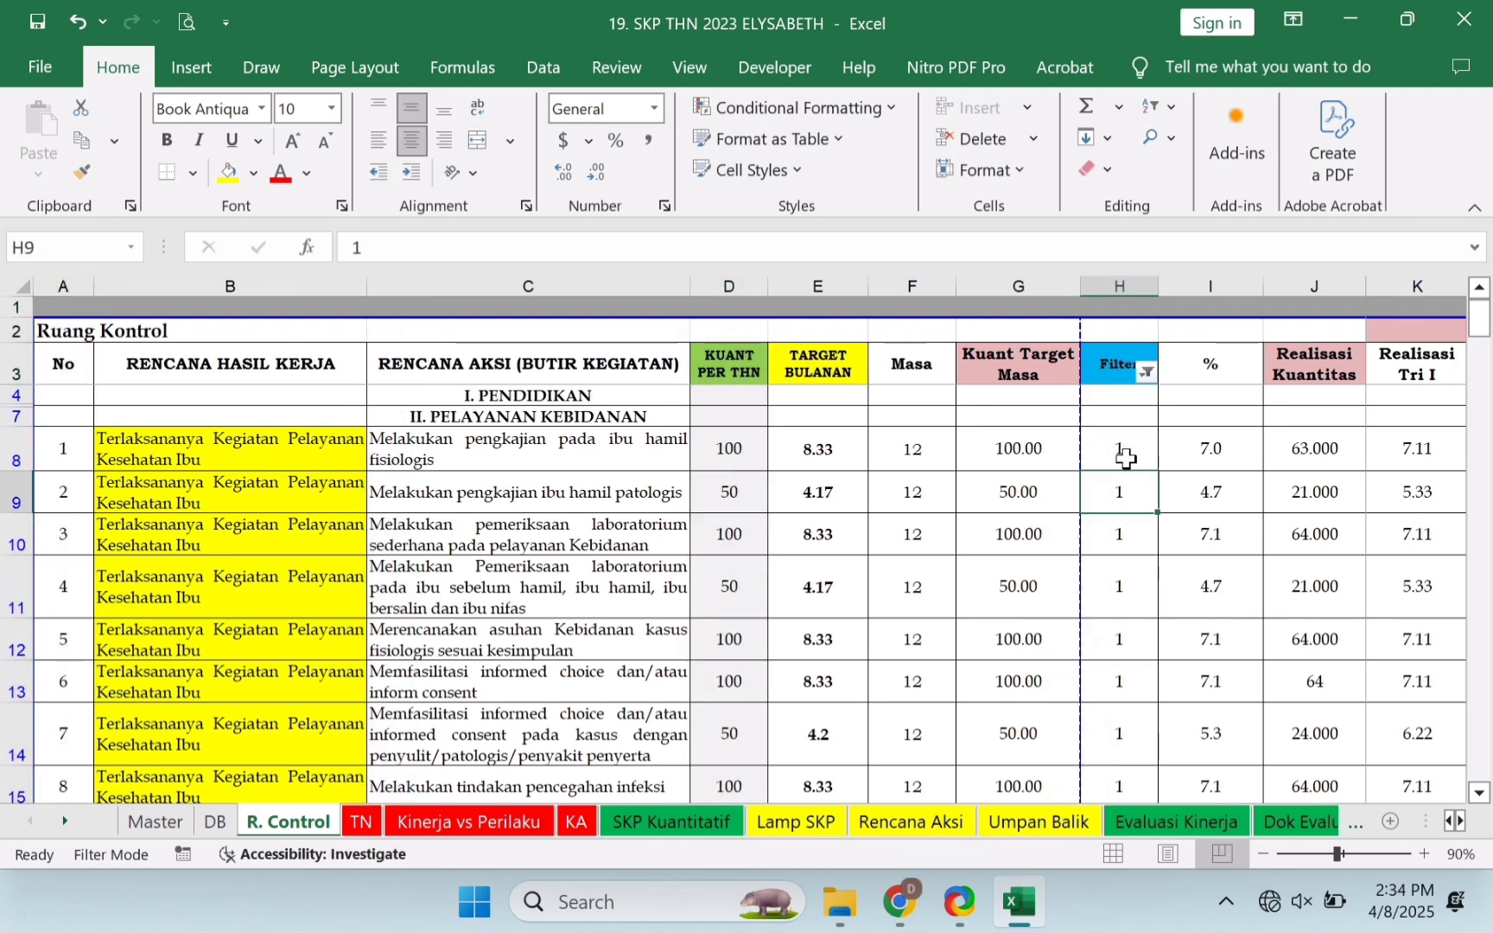
left_click(1125, 459)
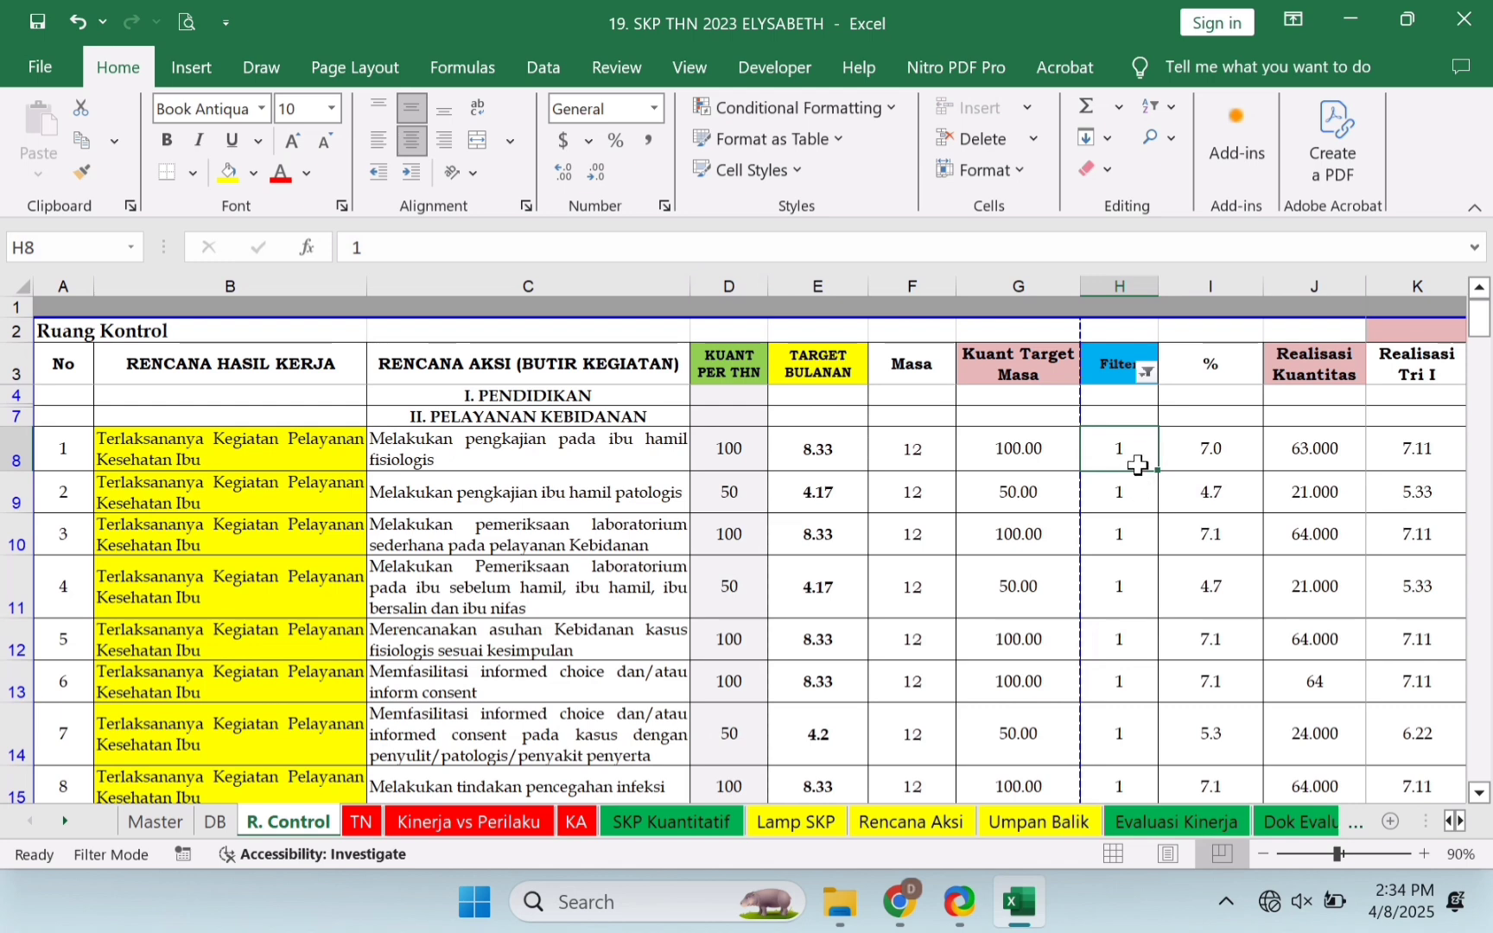
Test whether the Filter values in column H respond by temporarily clearing the KUANT PER THN value in D8, and restore it to 100
left_click(736, 452)
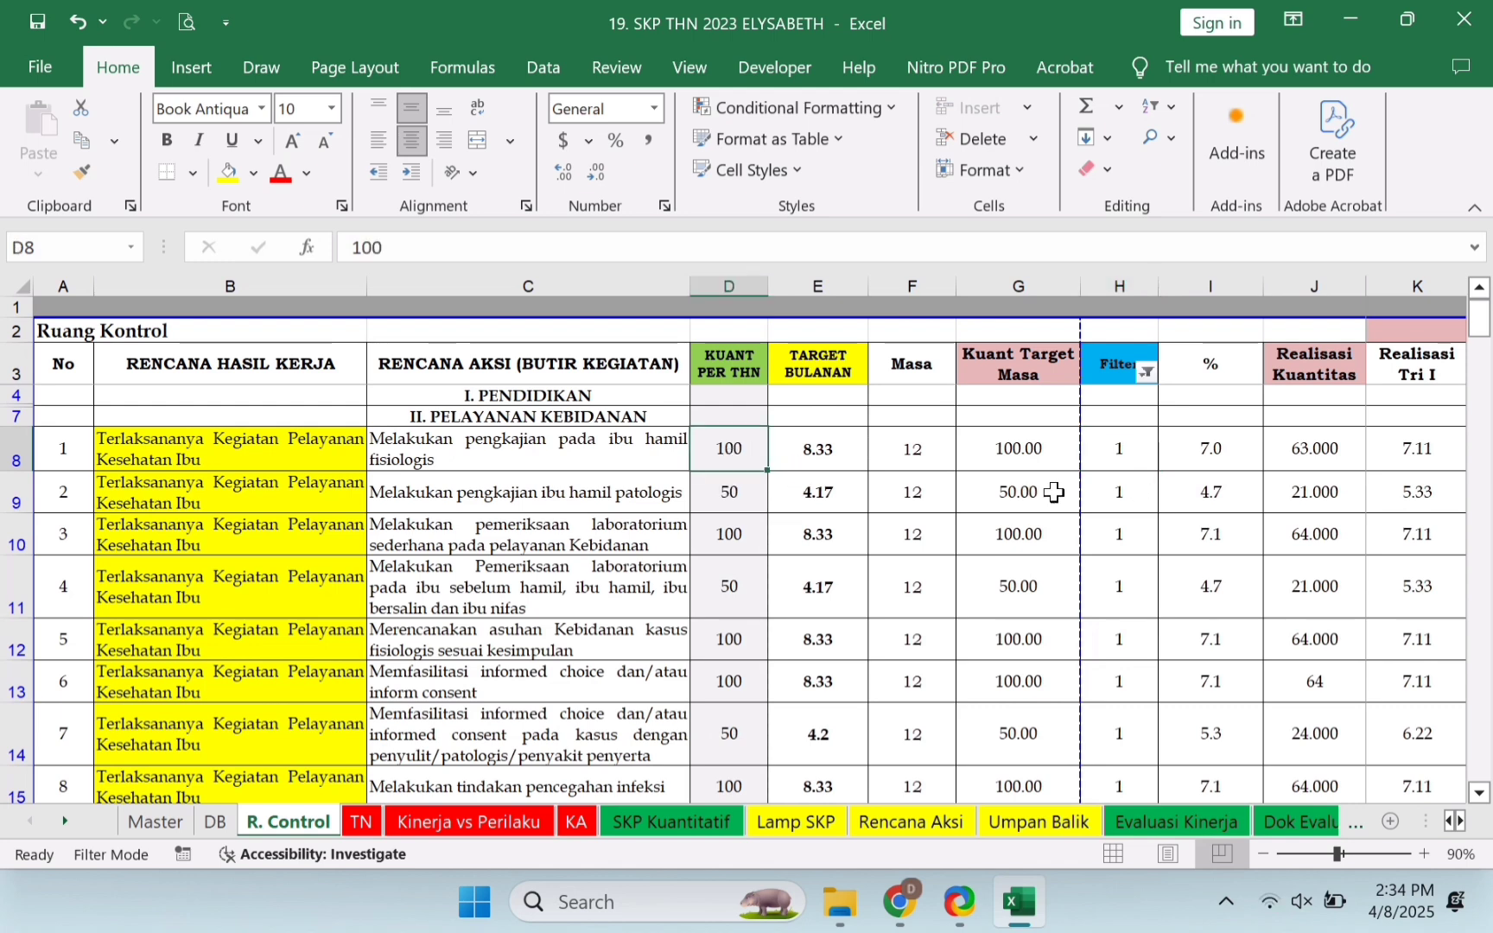
key("Delete")
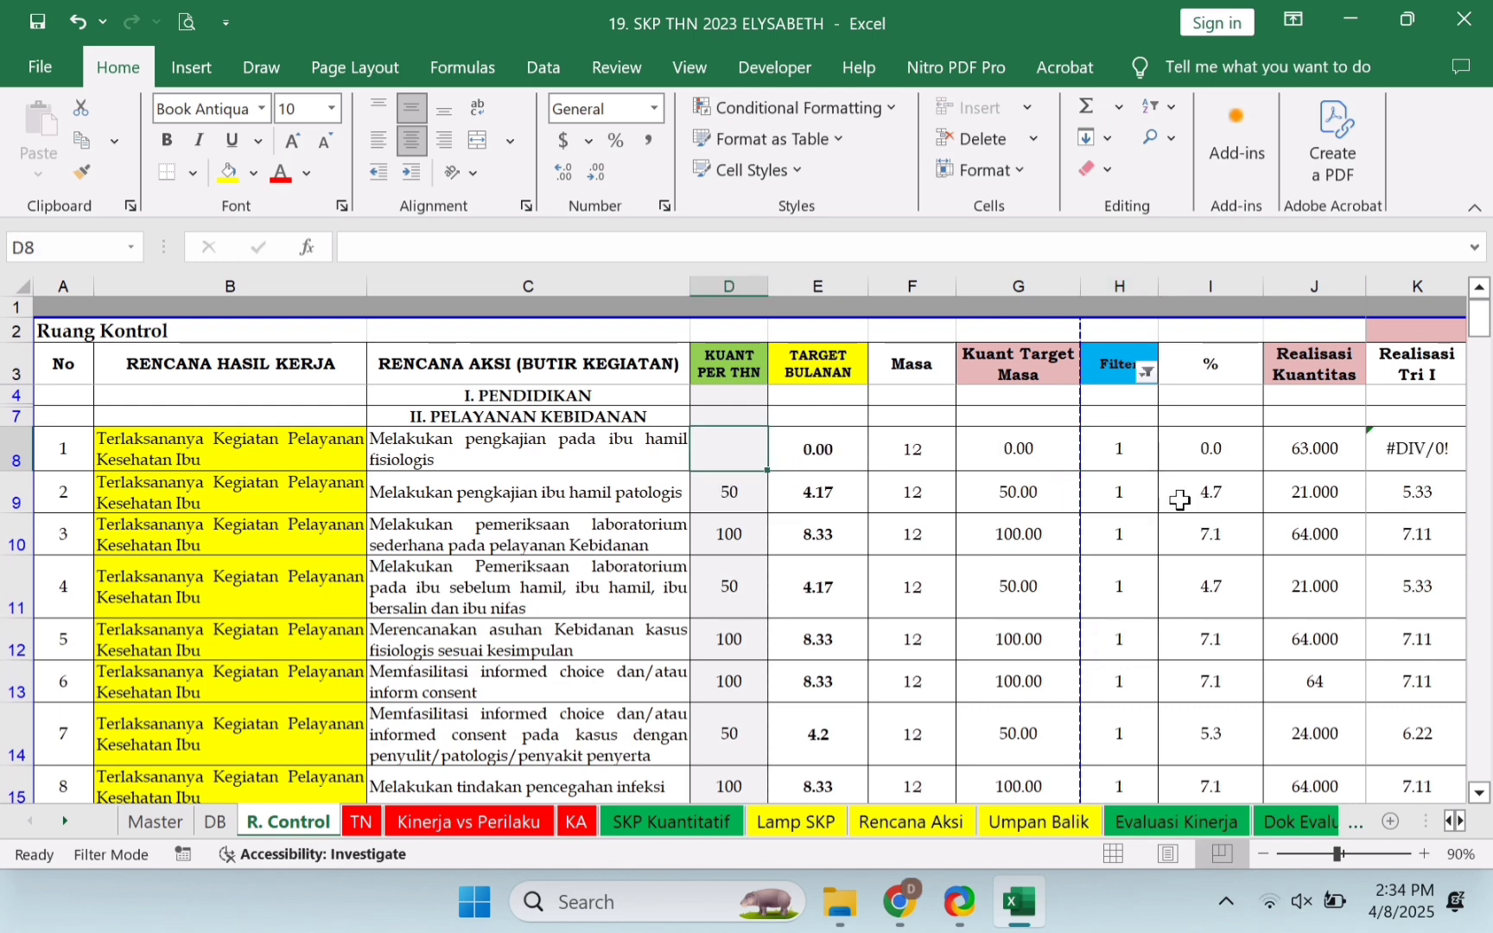
left_click(1113, 457)
left_click(1124, 524)
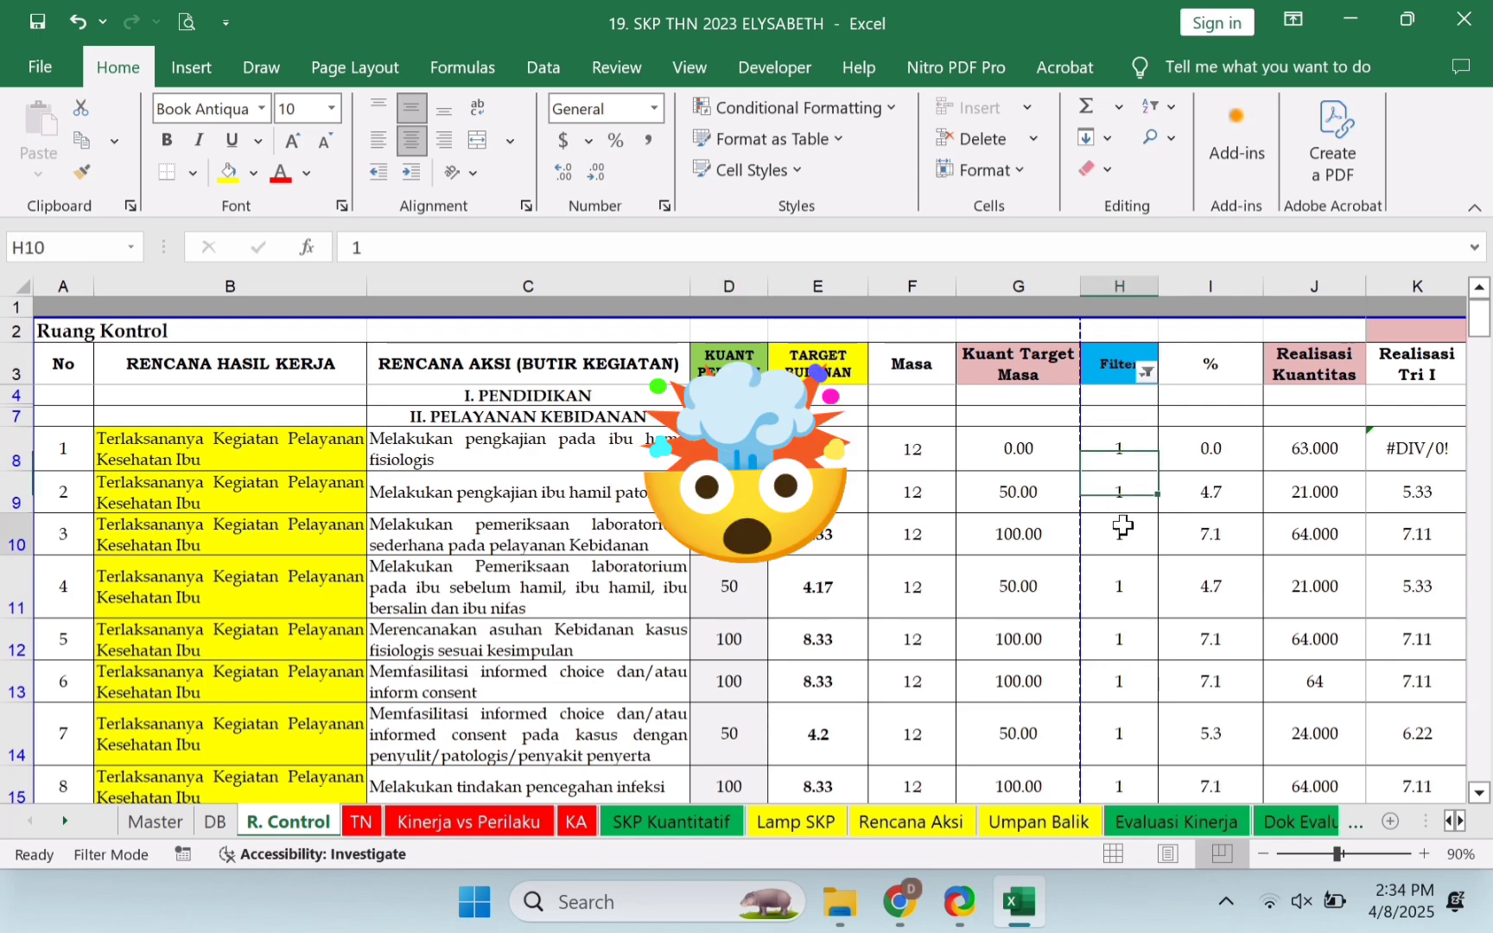
left_click(1122, 596)
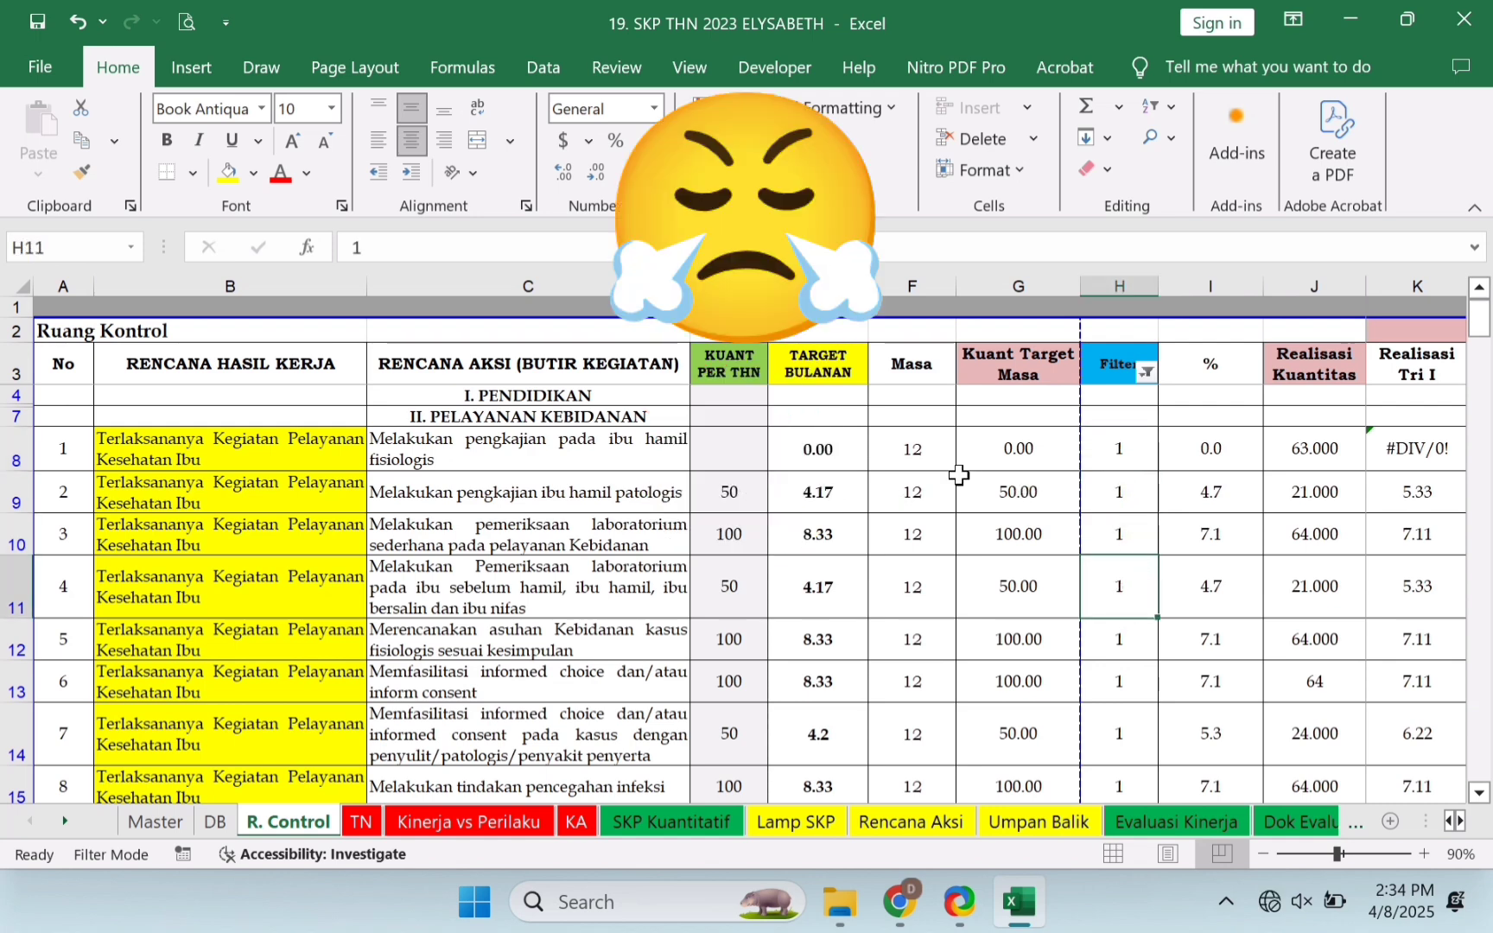
left_click(1128, 531)
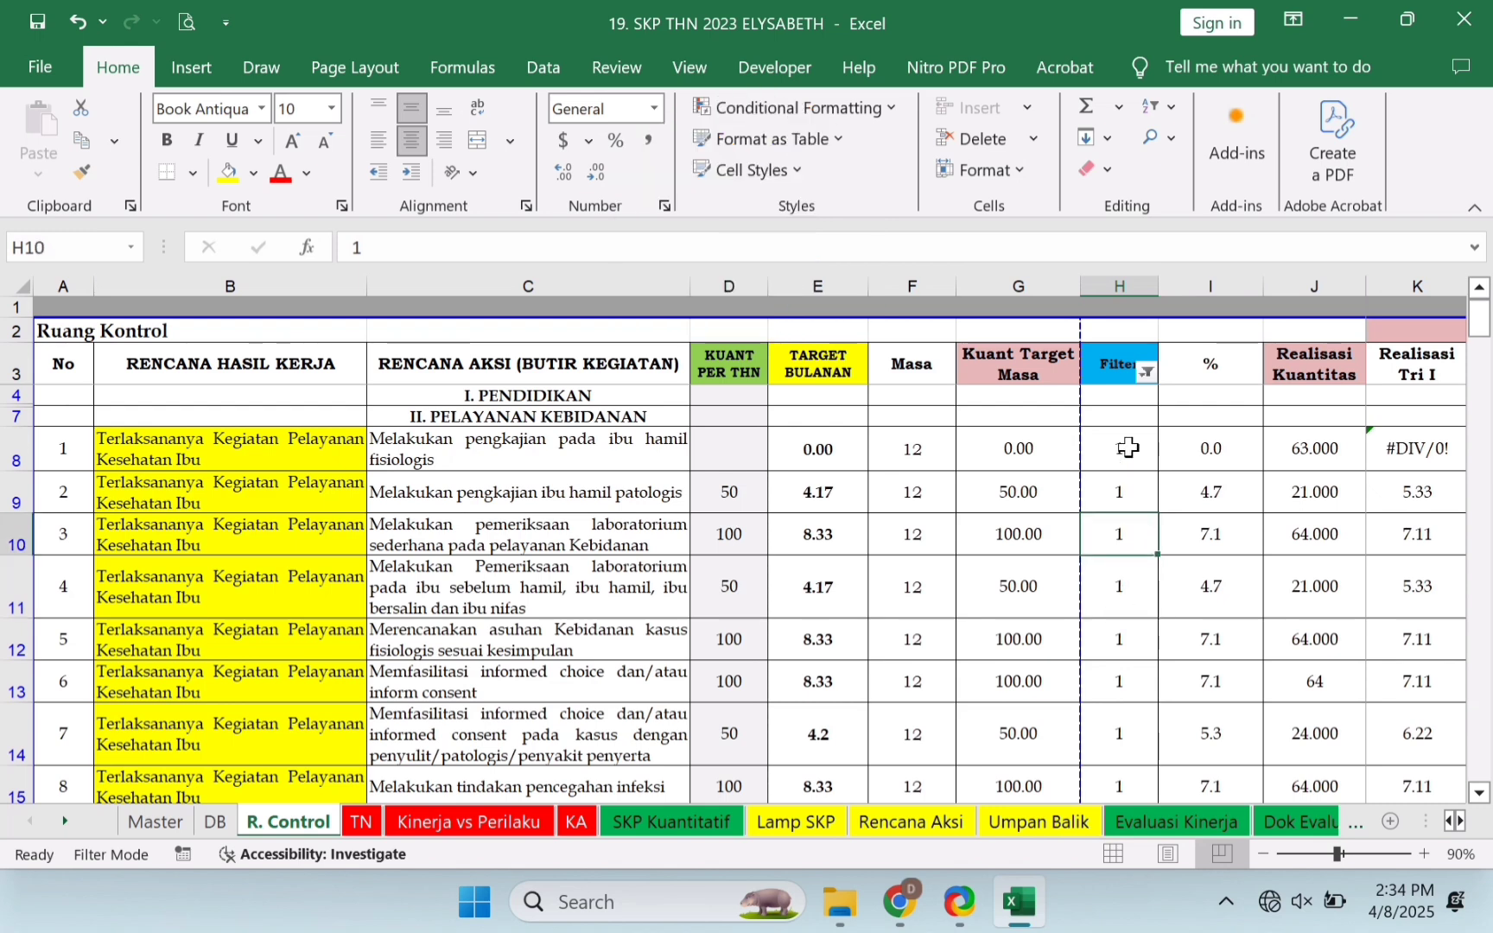
left_click(727, 460)
type("100")
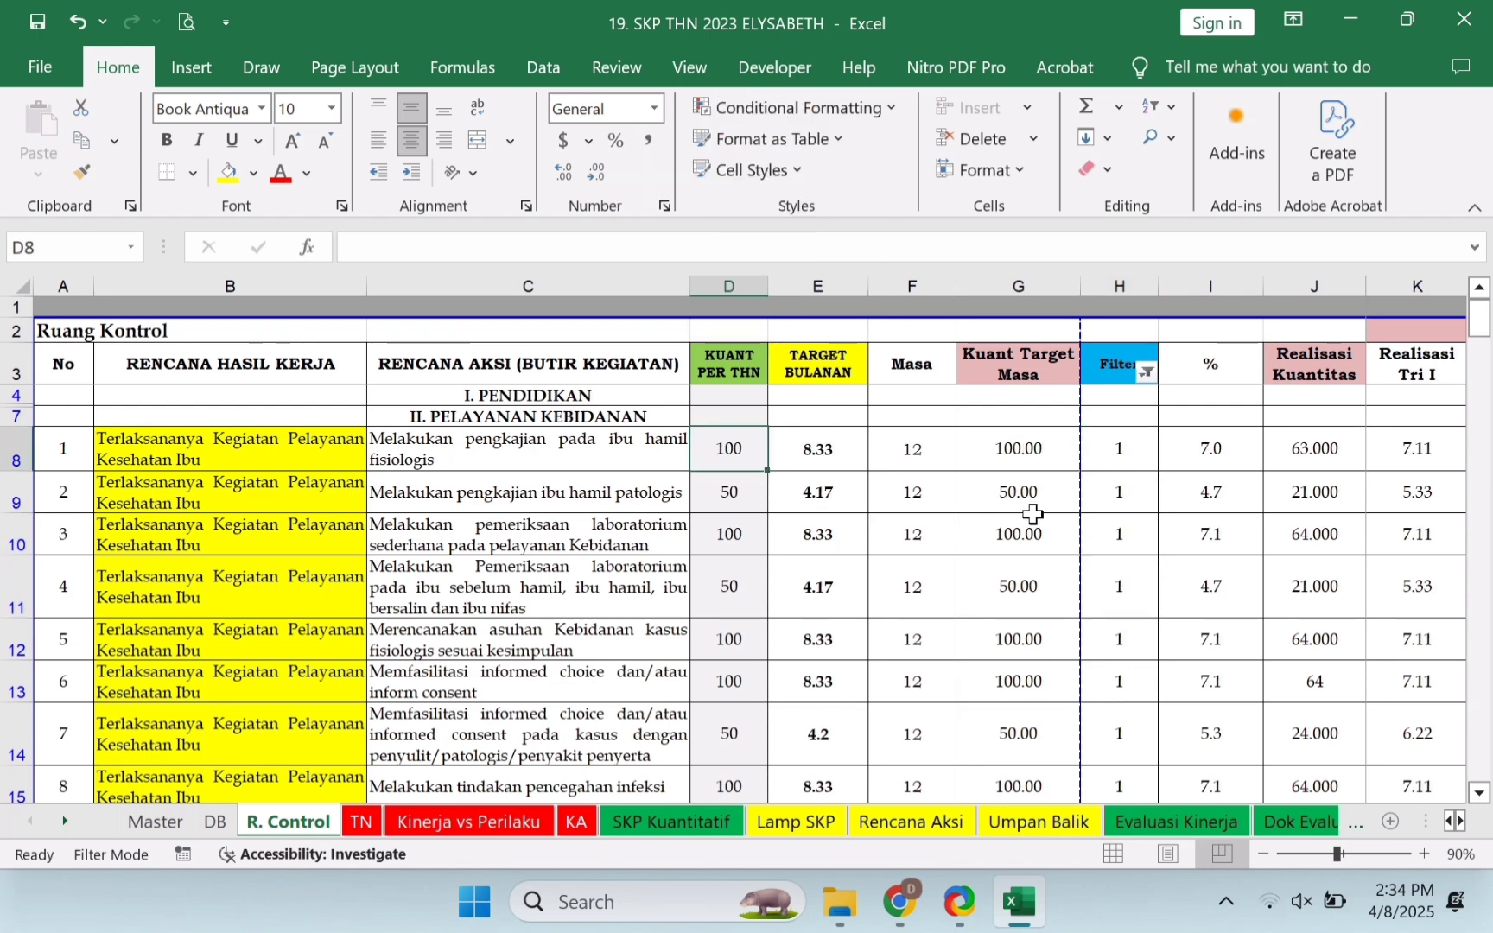
Remove the Filter column's restriction by including every value, 0, 1, 27 and blanks
left_click(1141, 452)
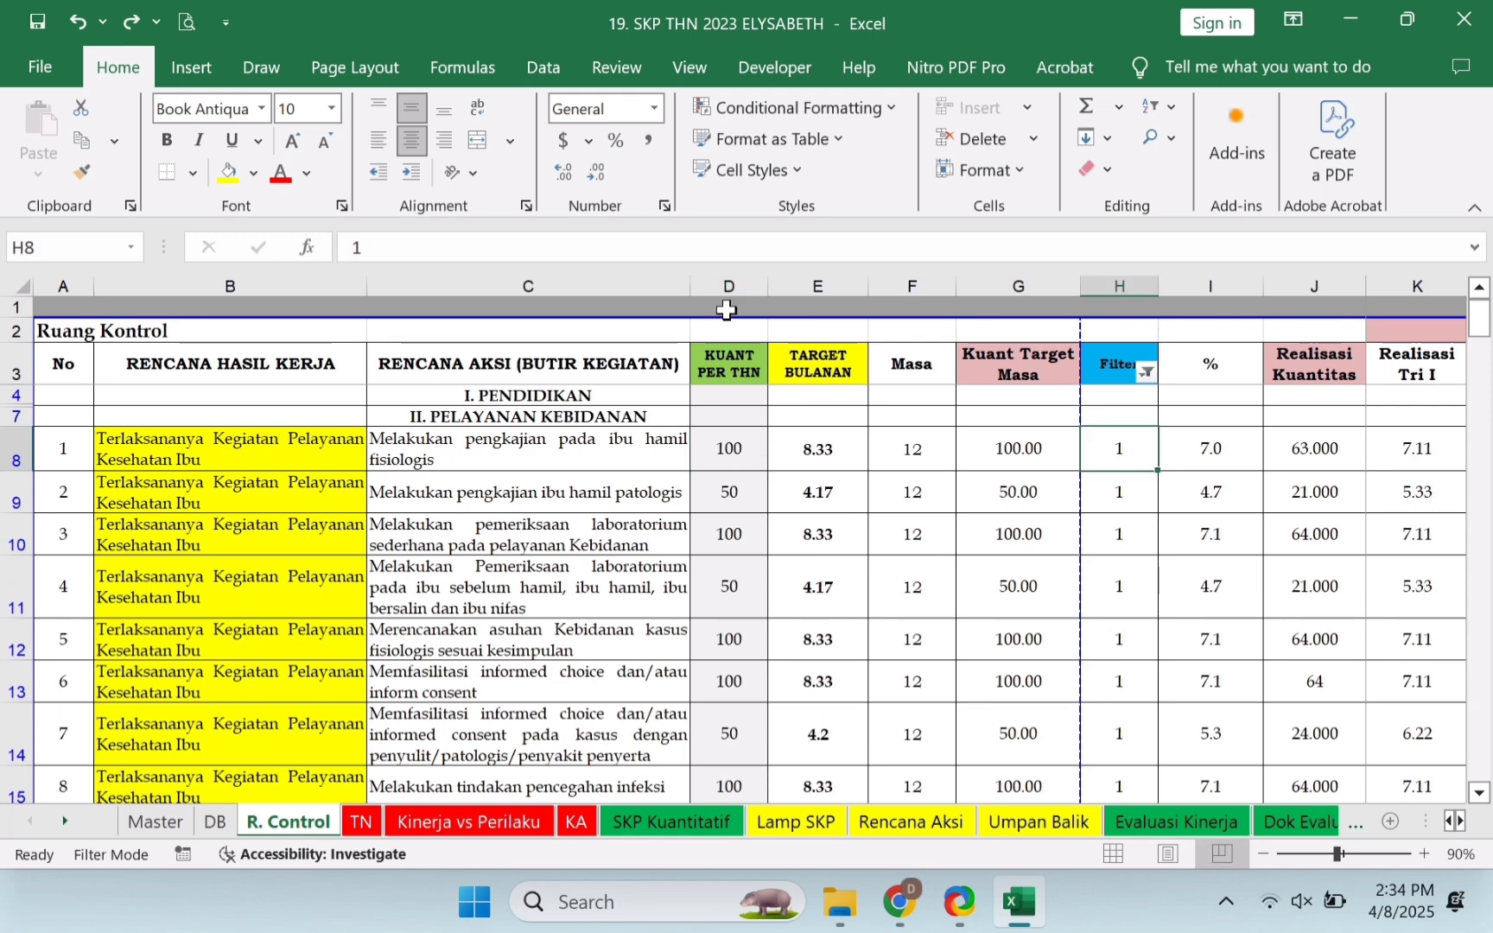
left_click(729, 283)
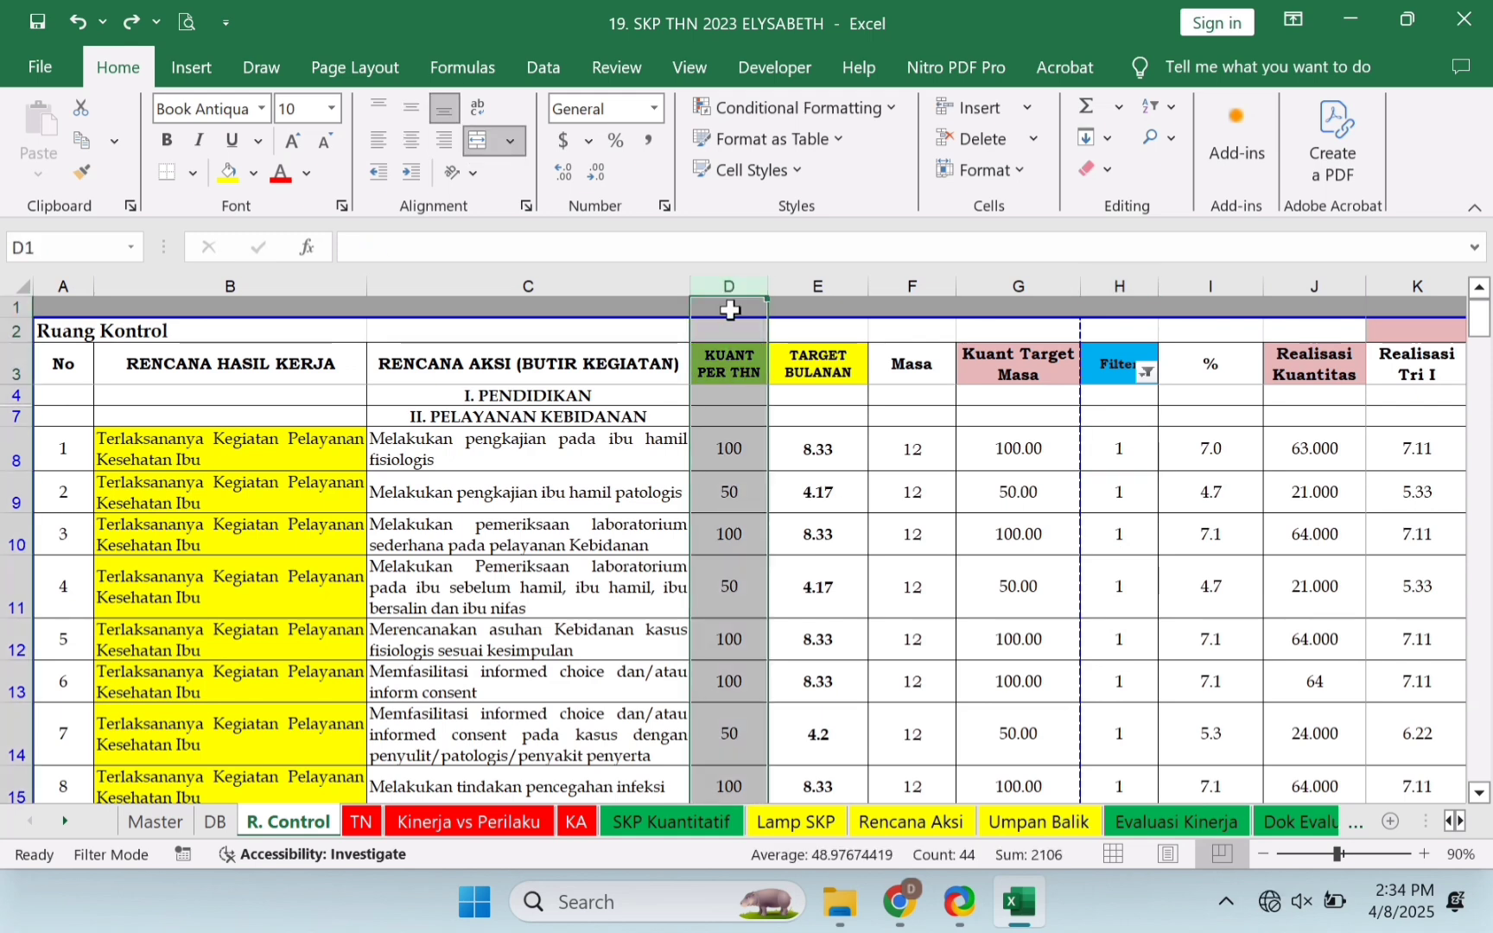
left_click(738, 458)
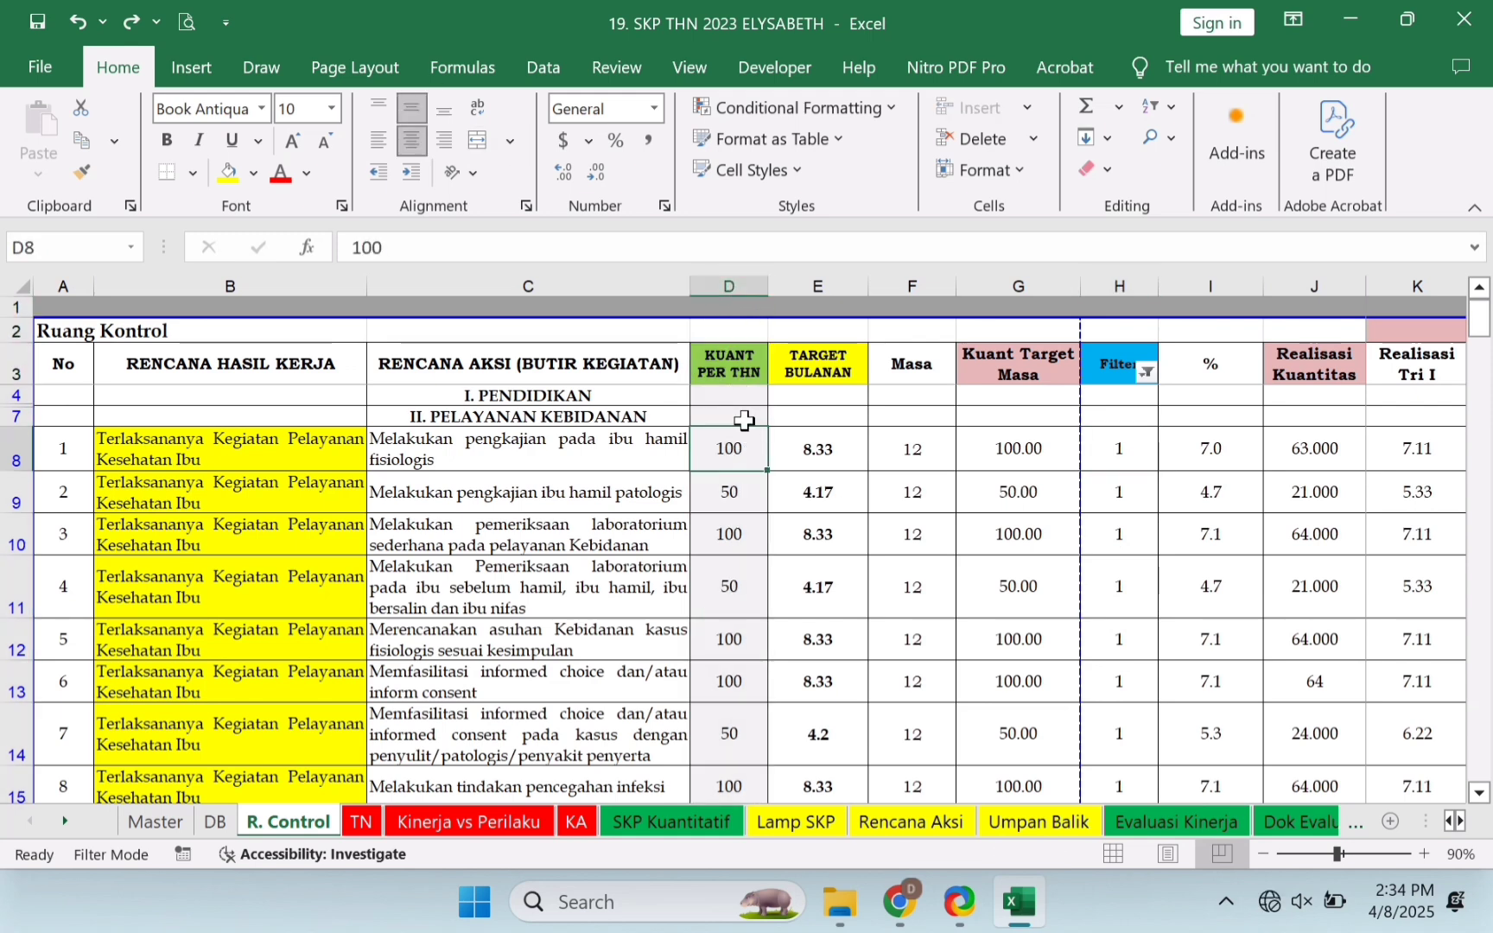
left_click(1147, 373)
left_click(912, 465)
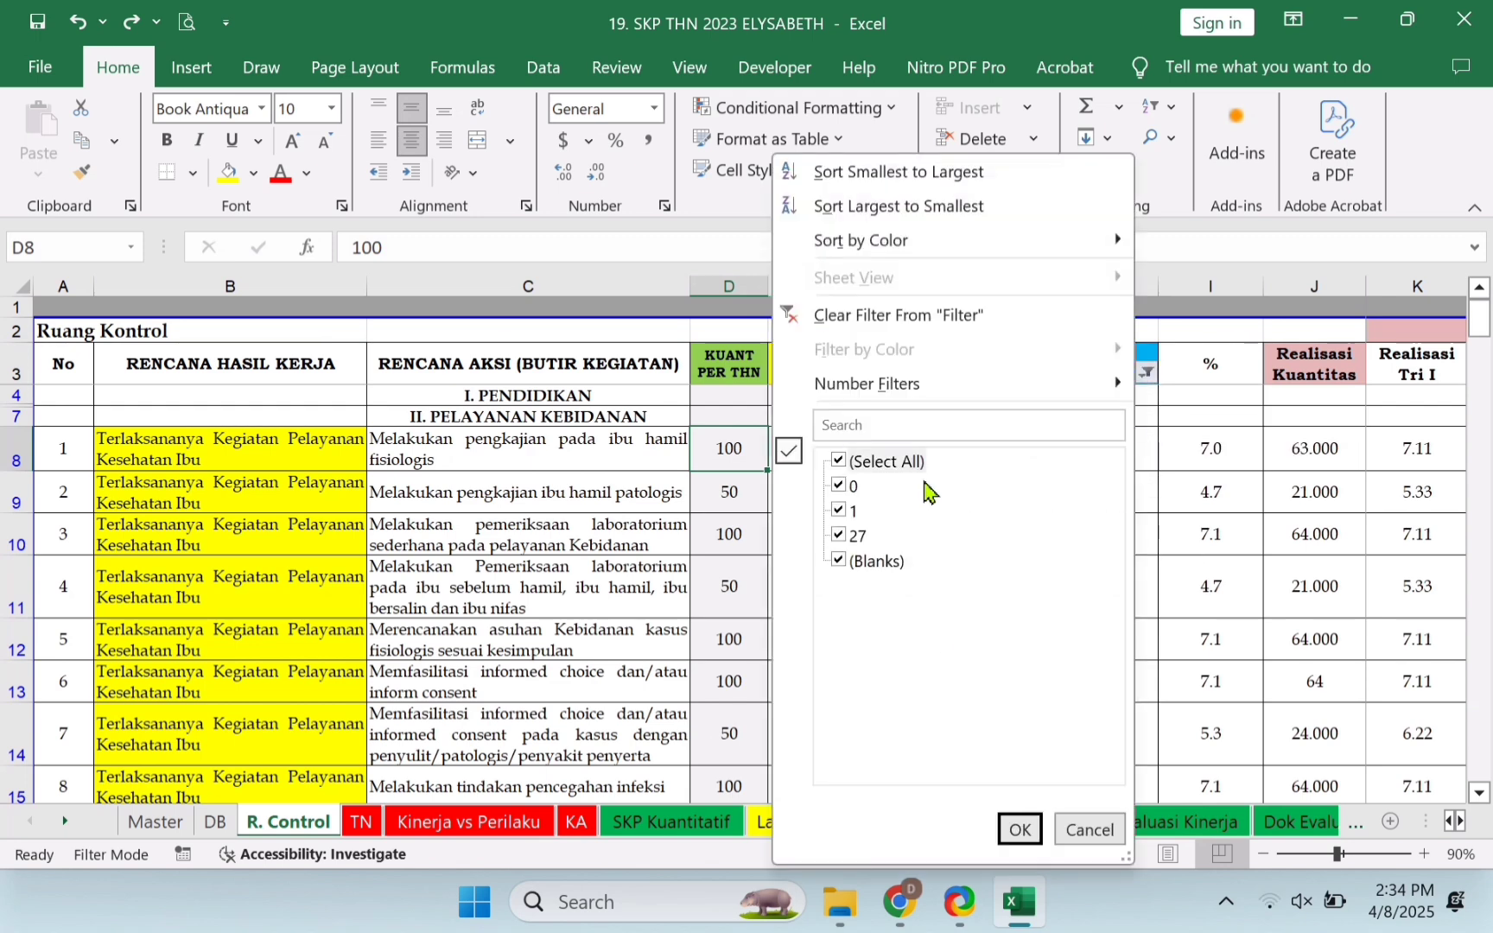
left_click(1011, 832)
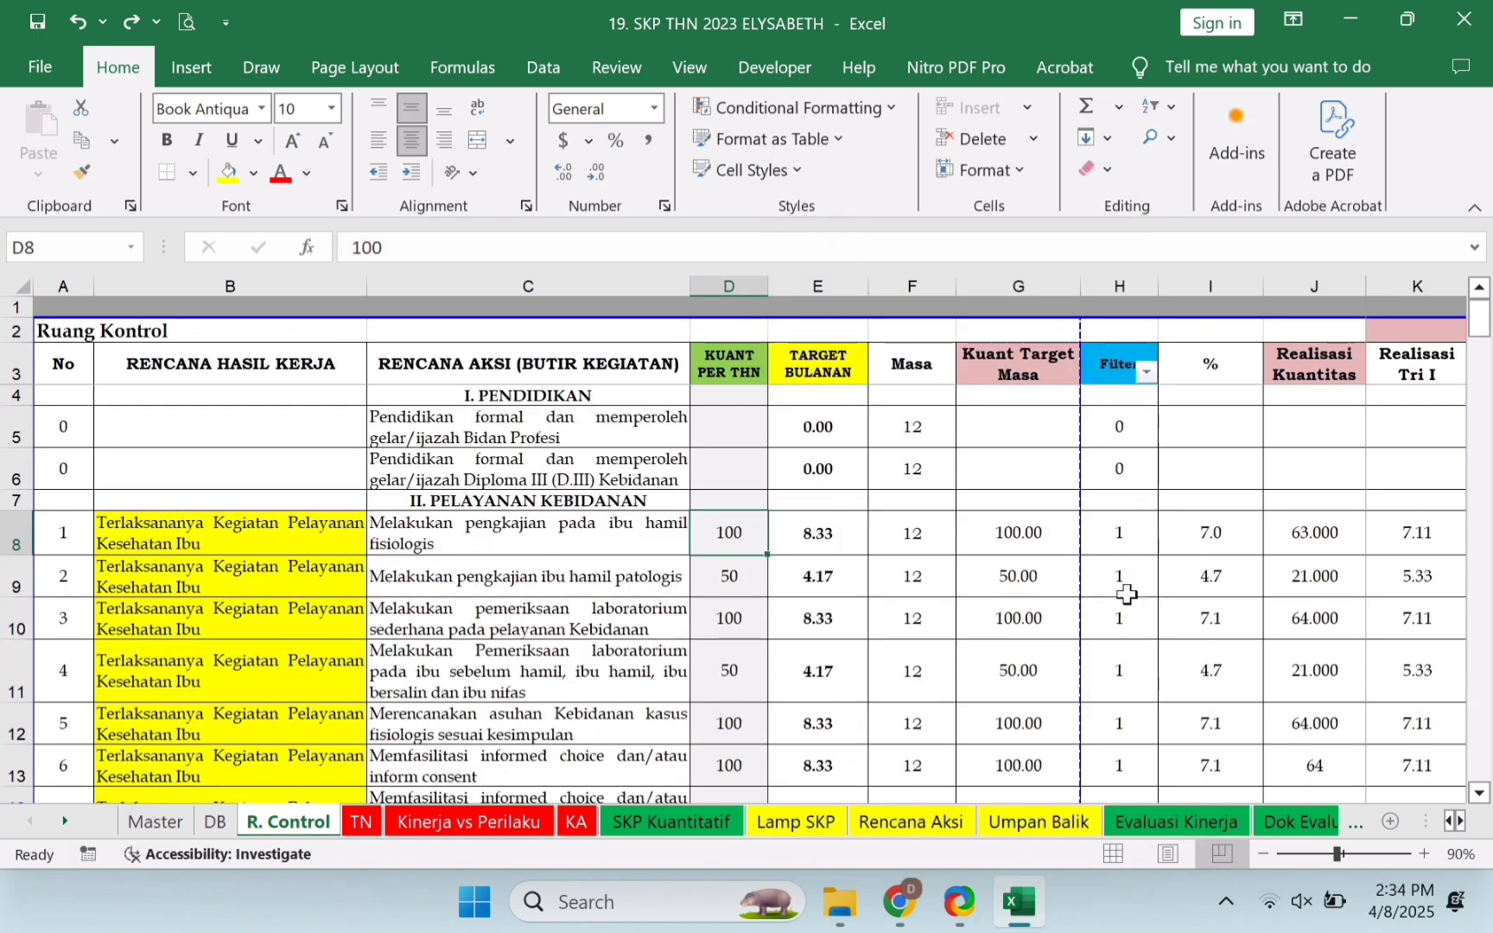
Copy the Filter formula from H6 over H8 to H145, so H8 holds =IF(D8>0,1,0), and check the formulas in H8 to H10
left_click(1137, 588)
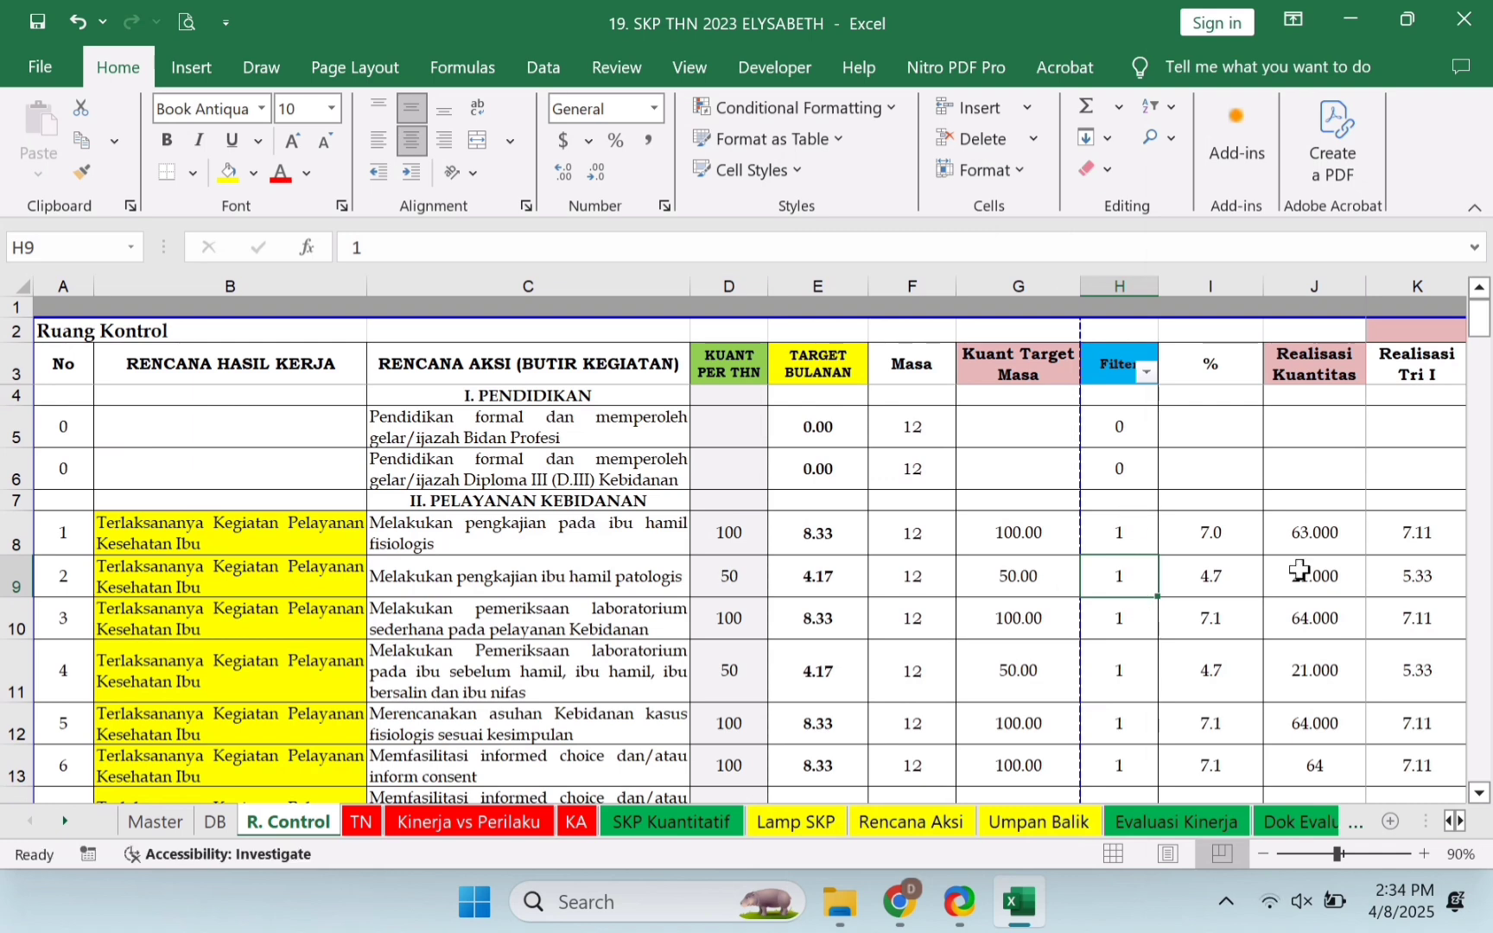
key("Up")
key("Up")
key("Up")
key("ctrl+c")
key("Down")
key("Down")
key("ctrl+shift+Down")
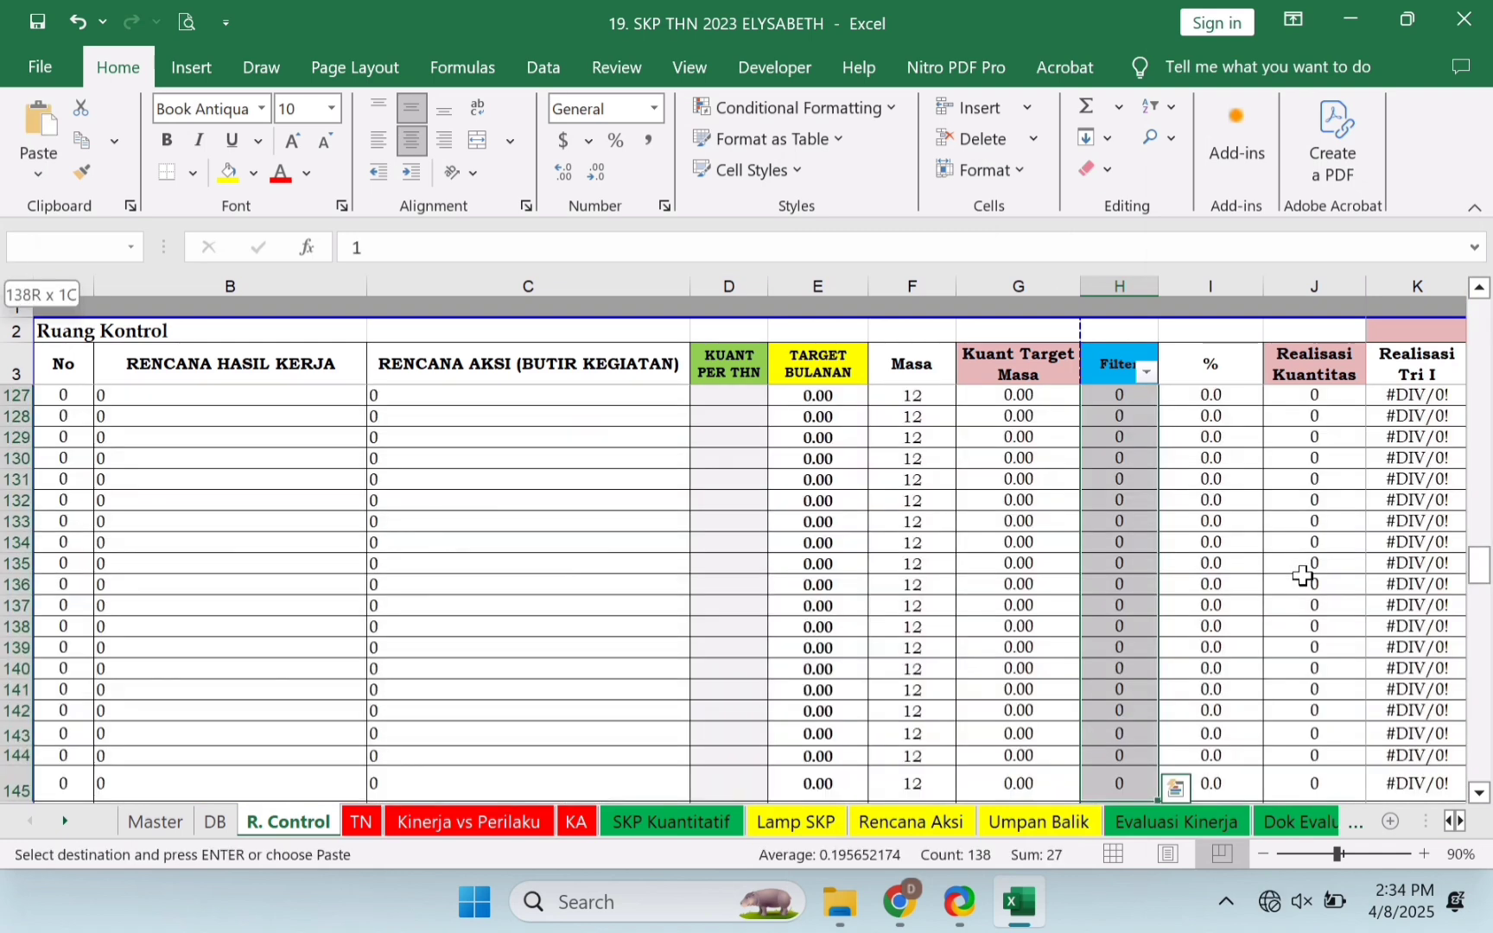
key("Return")
key("Up")
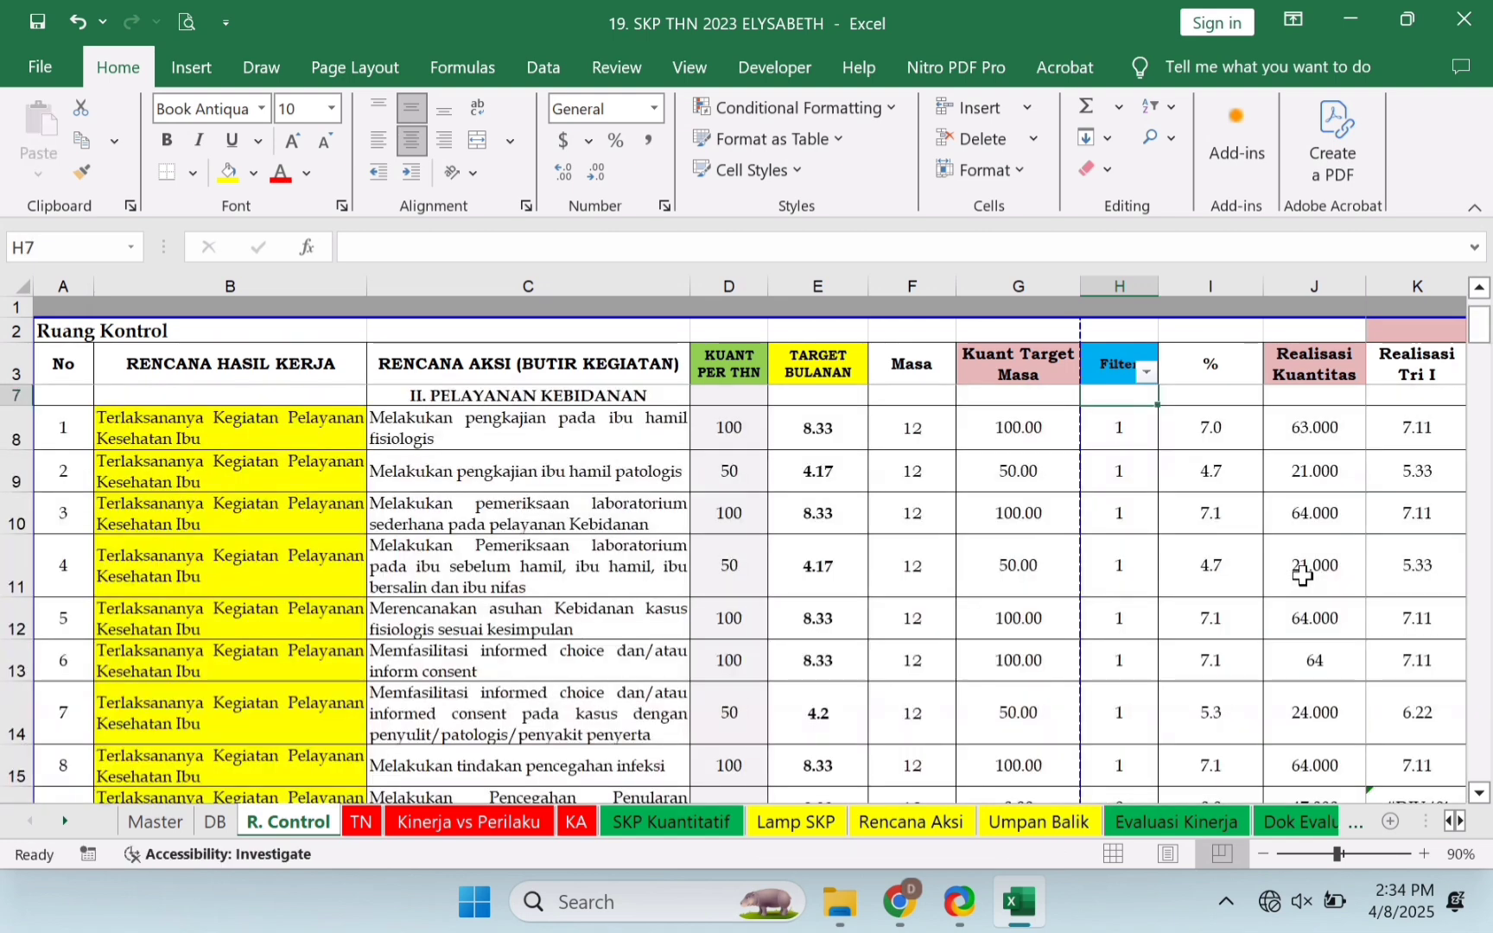
left_click(1135, 438)
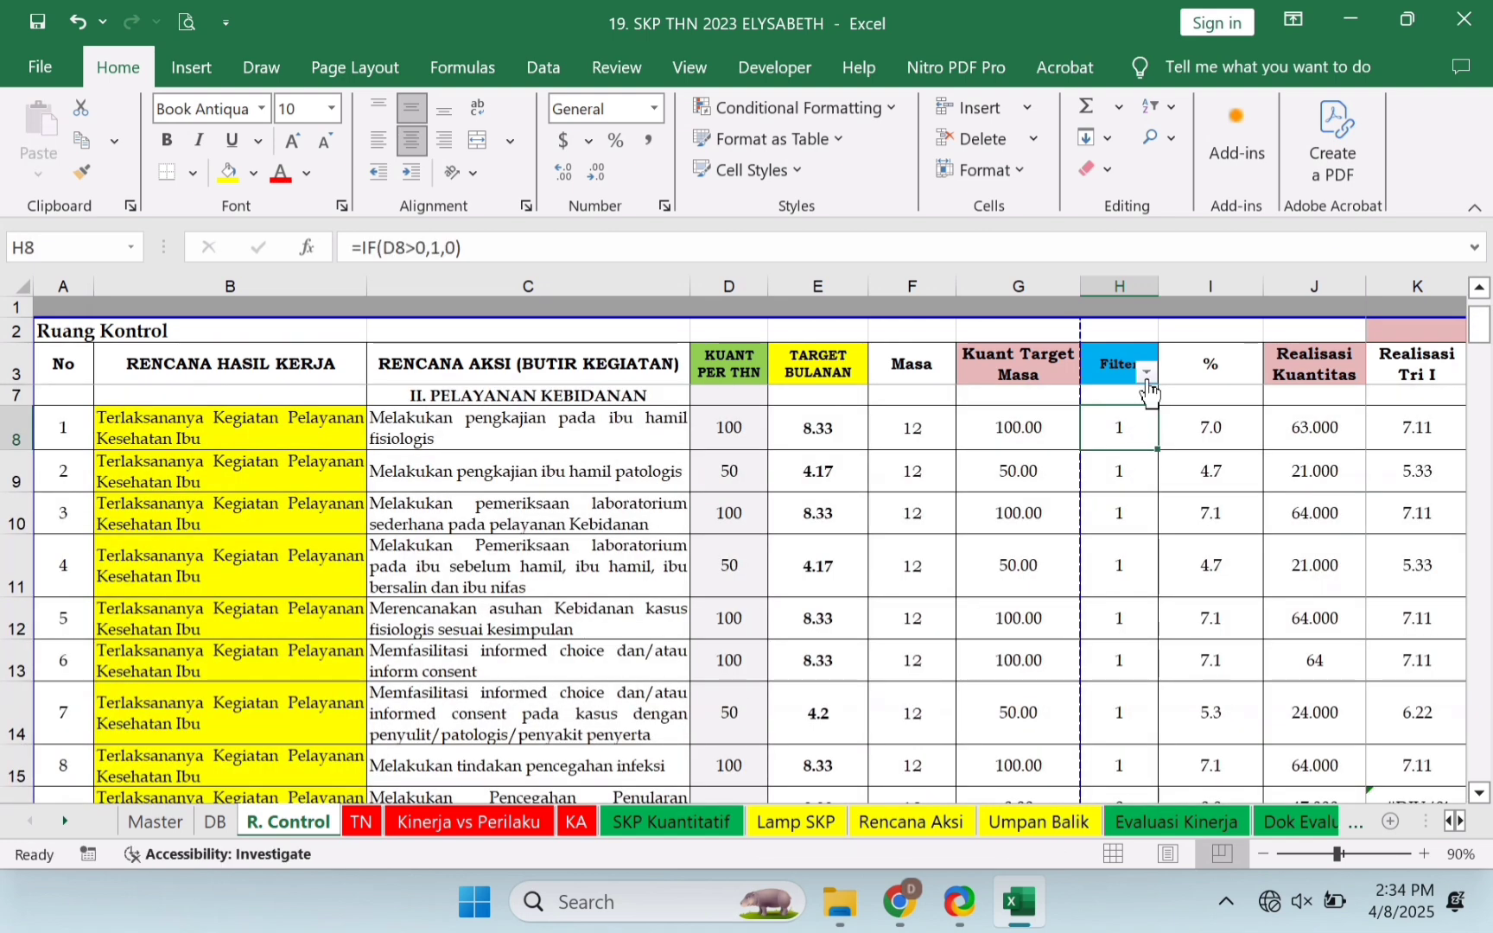
left_click(1136, 482)
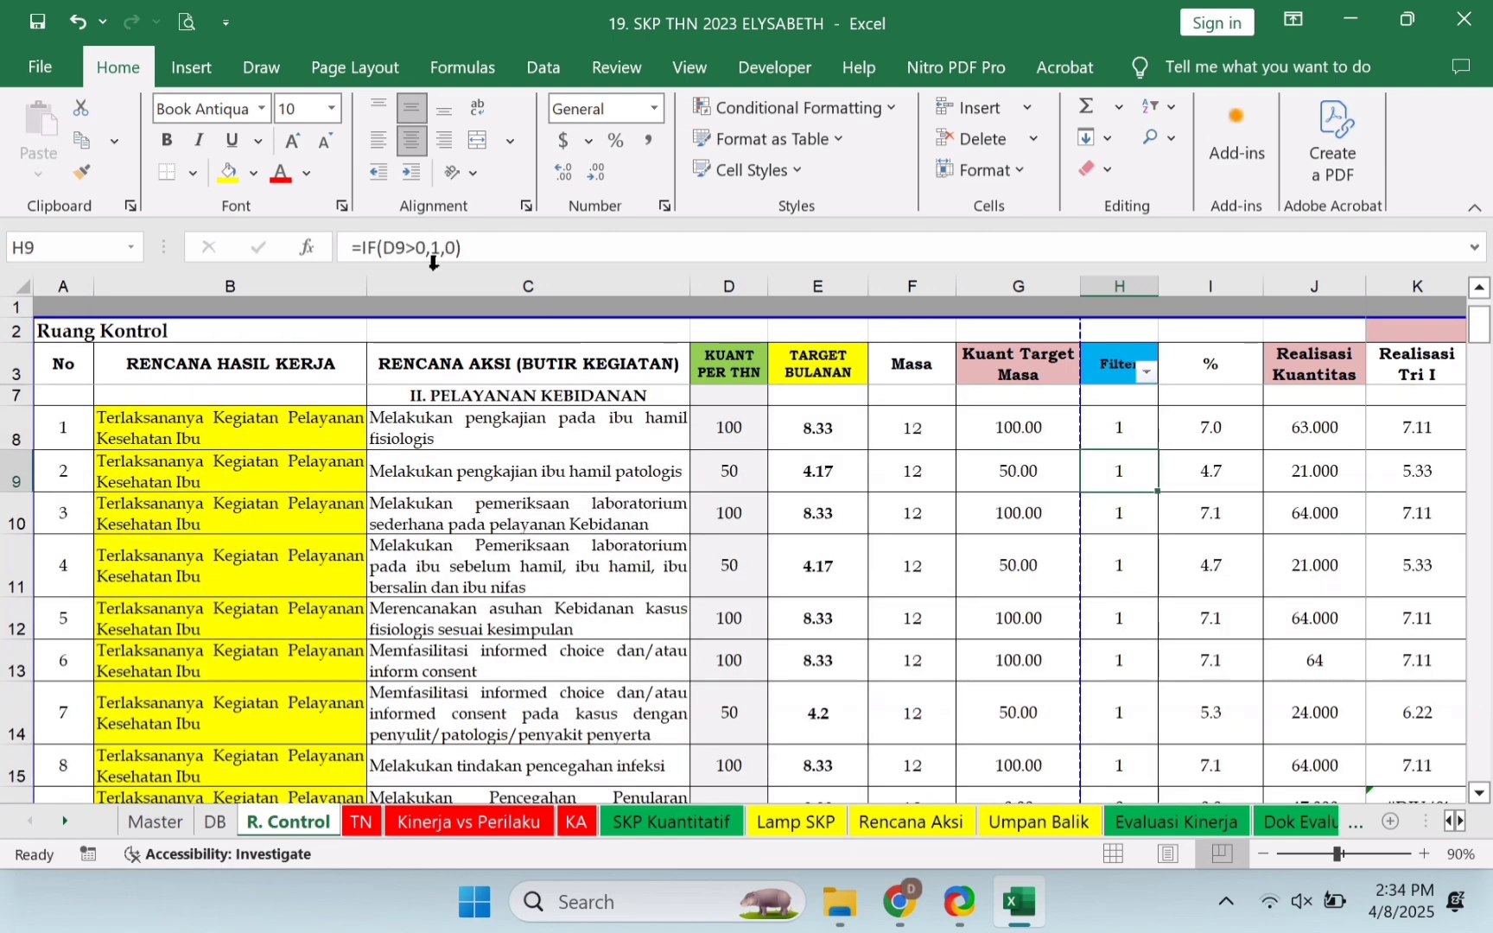
left_click(1126, 523)
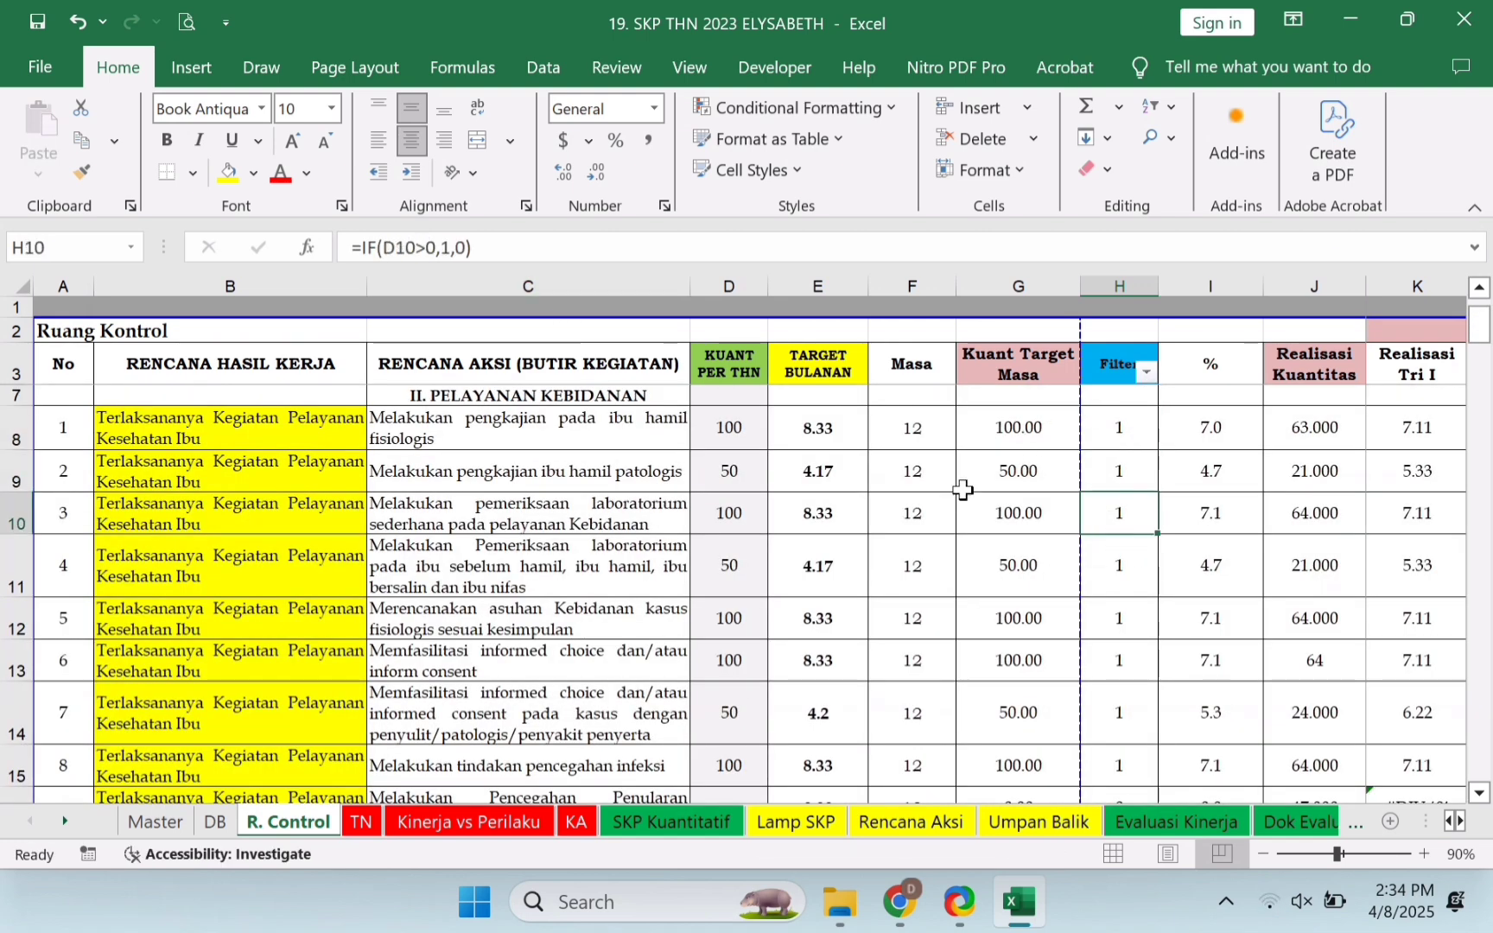
Filter the R. Control table's Filter column to exclude the rows with value 0
left_click(814, 477)
left_click(722, 424)
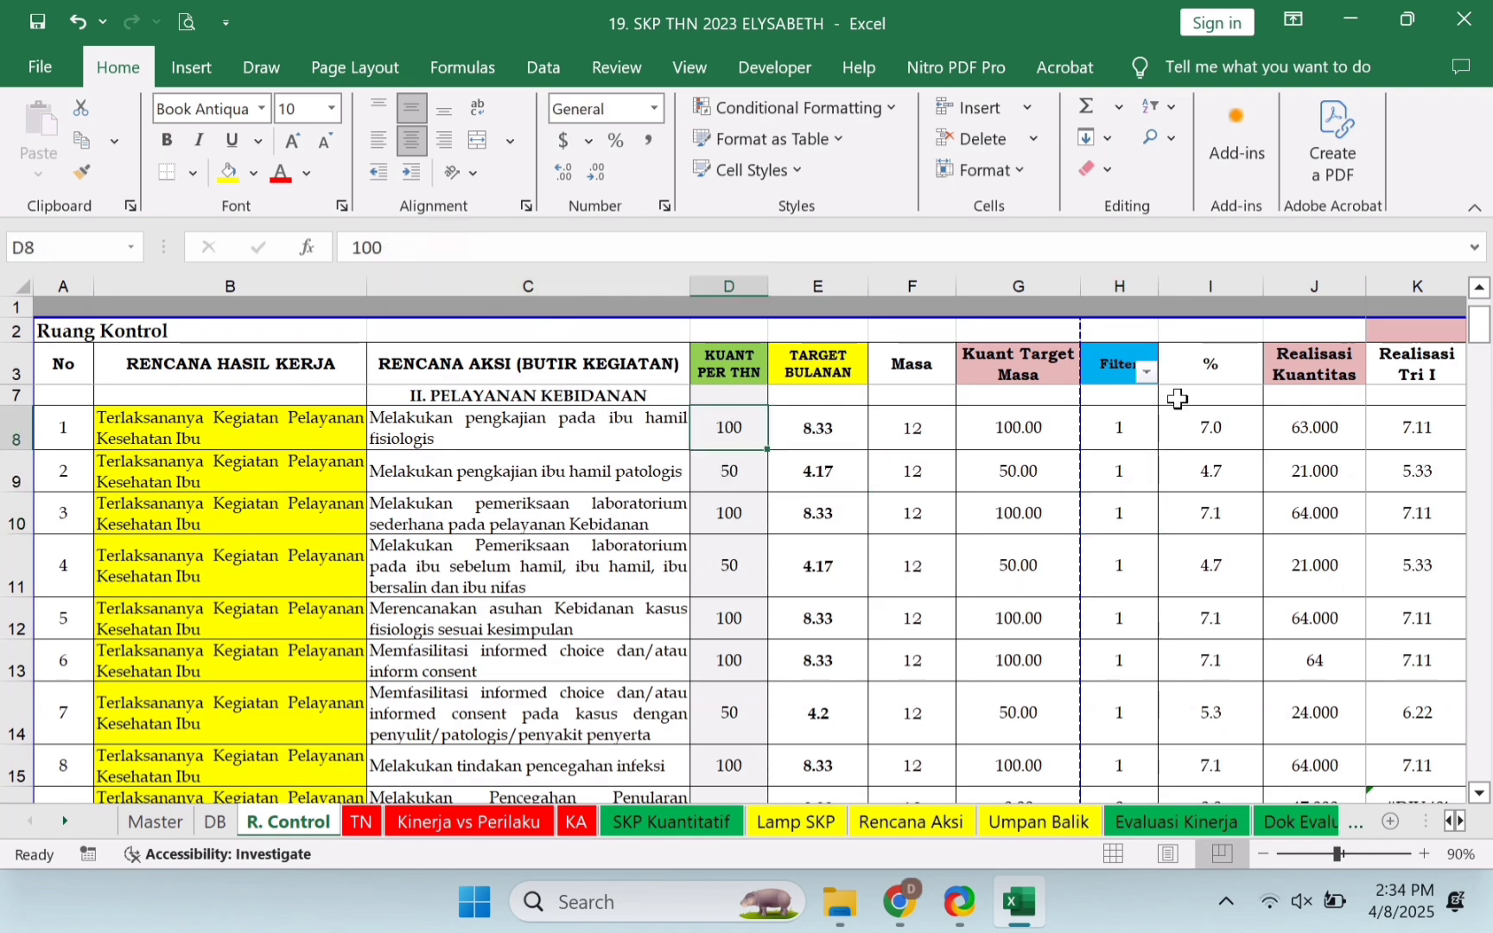
left_click(1145, 371)
left_click(856, 489)
left_click(1020, 830)
scroll(1126, 537, "down", 1)
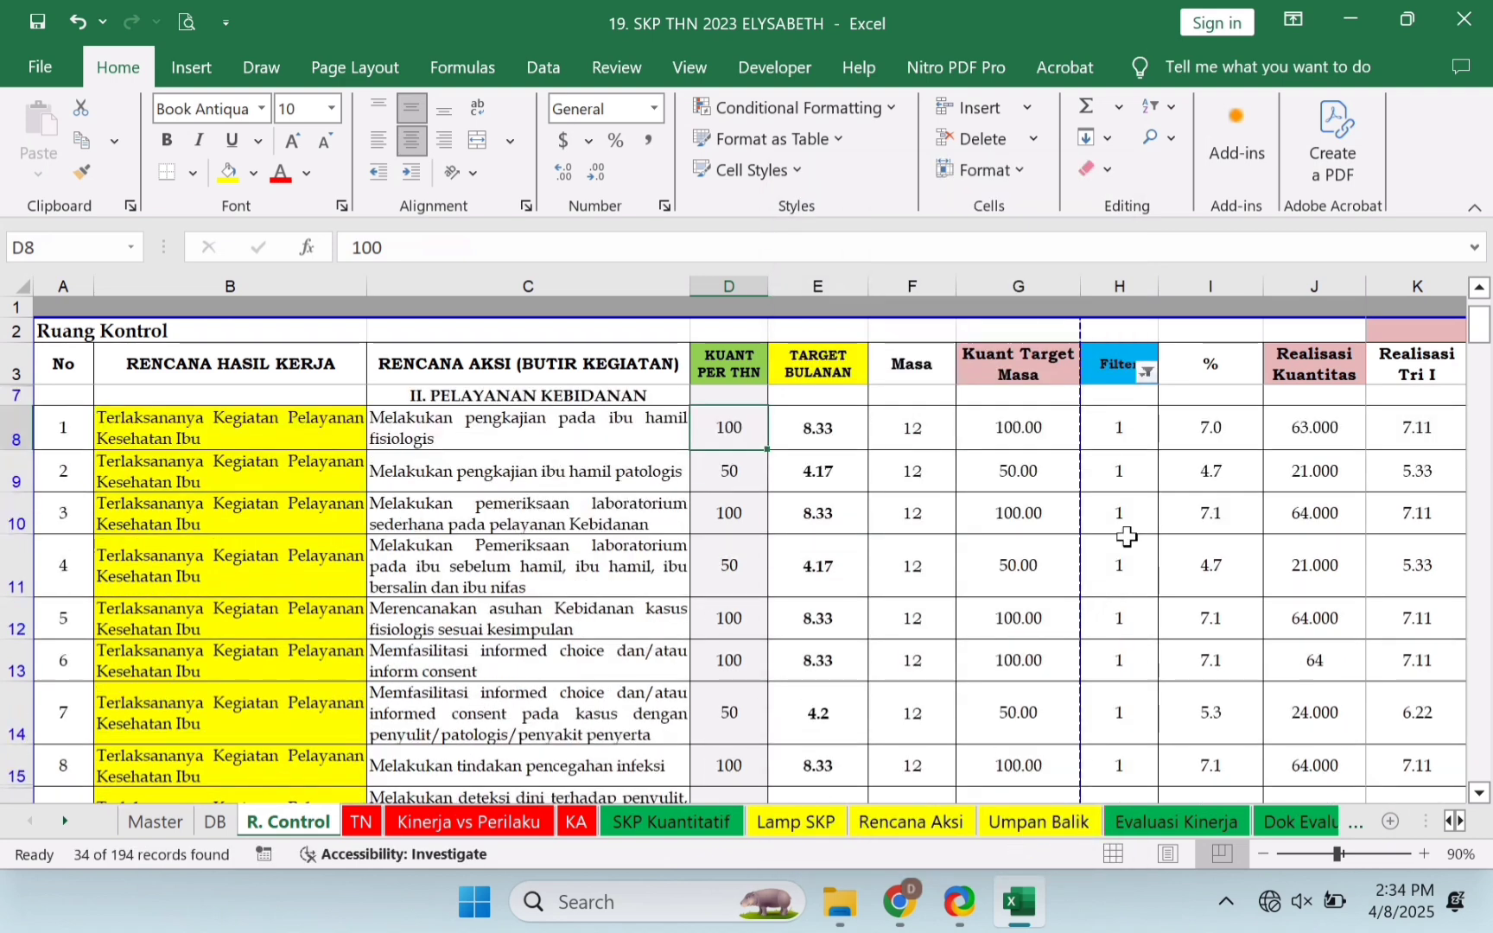
Test the Filter formula in H8 by clearing the KUANT PER THN value in D8, and check row 8
left_click(1125, 430)
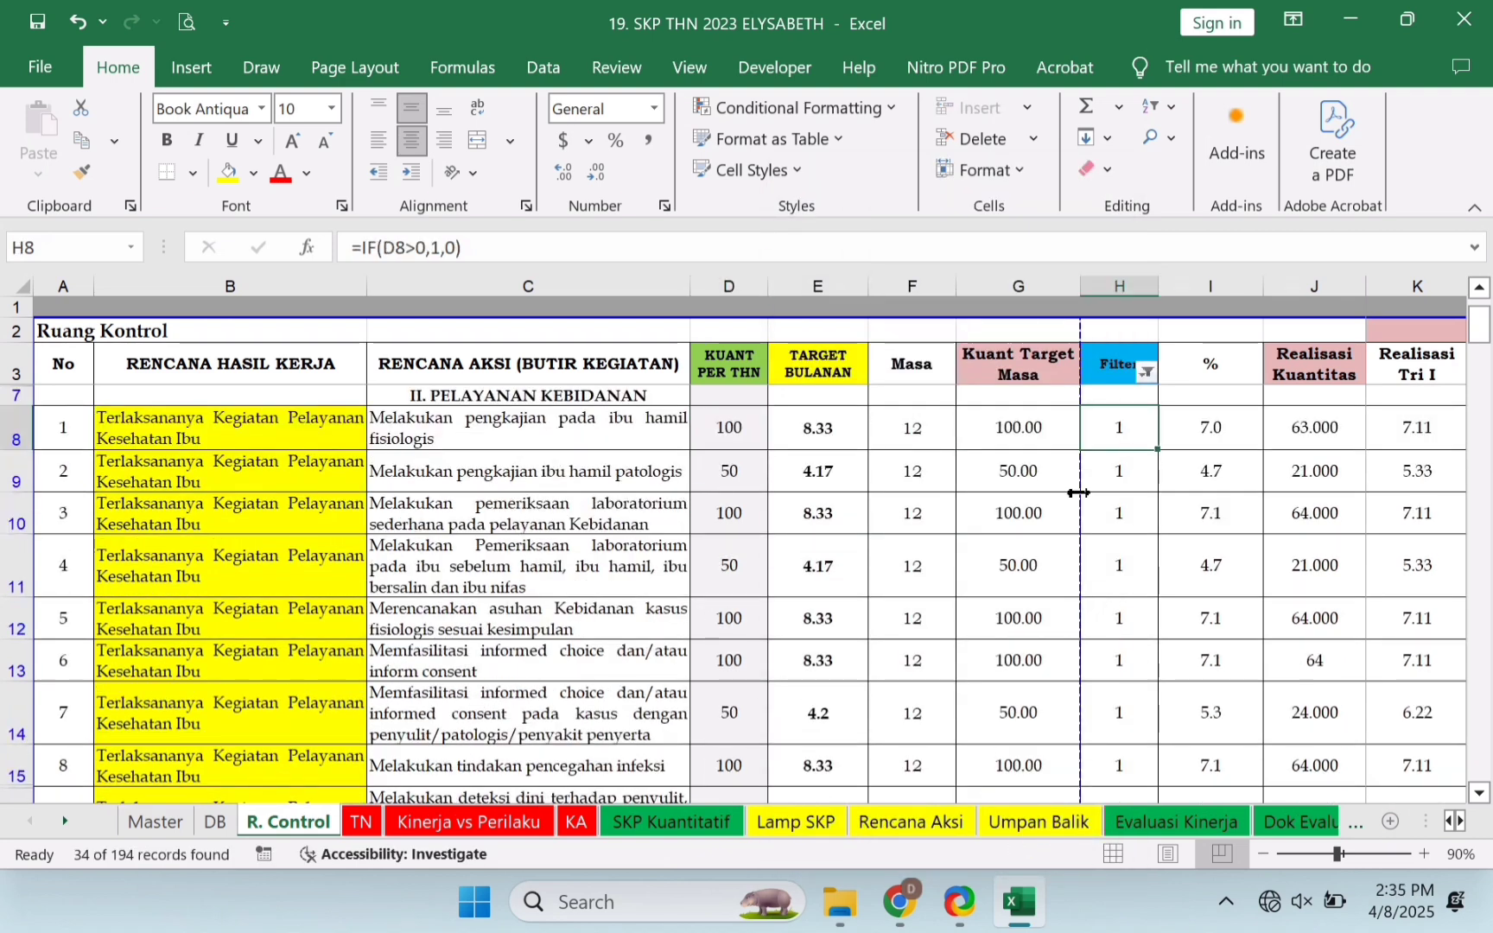
left_click(729, 443)
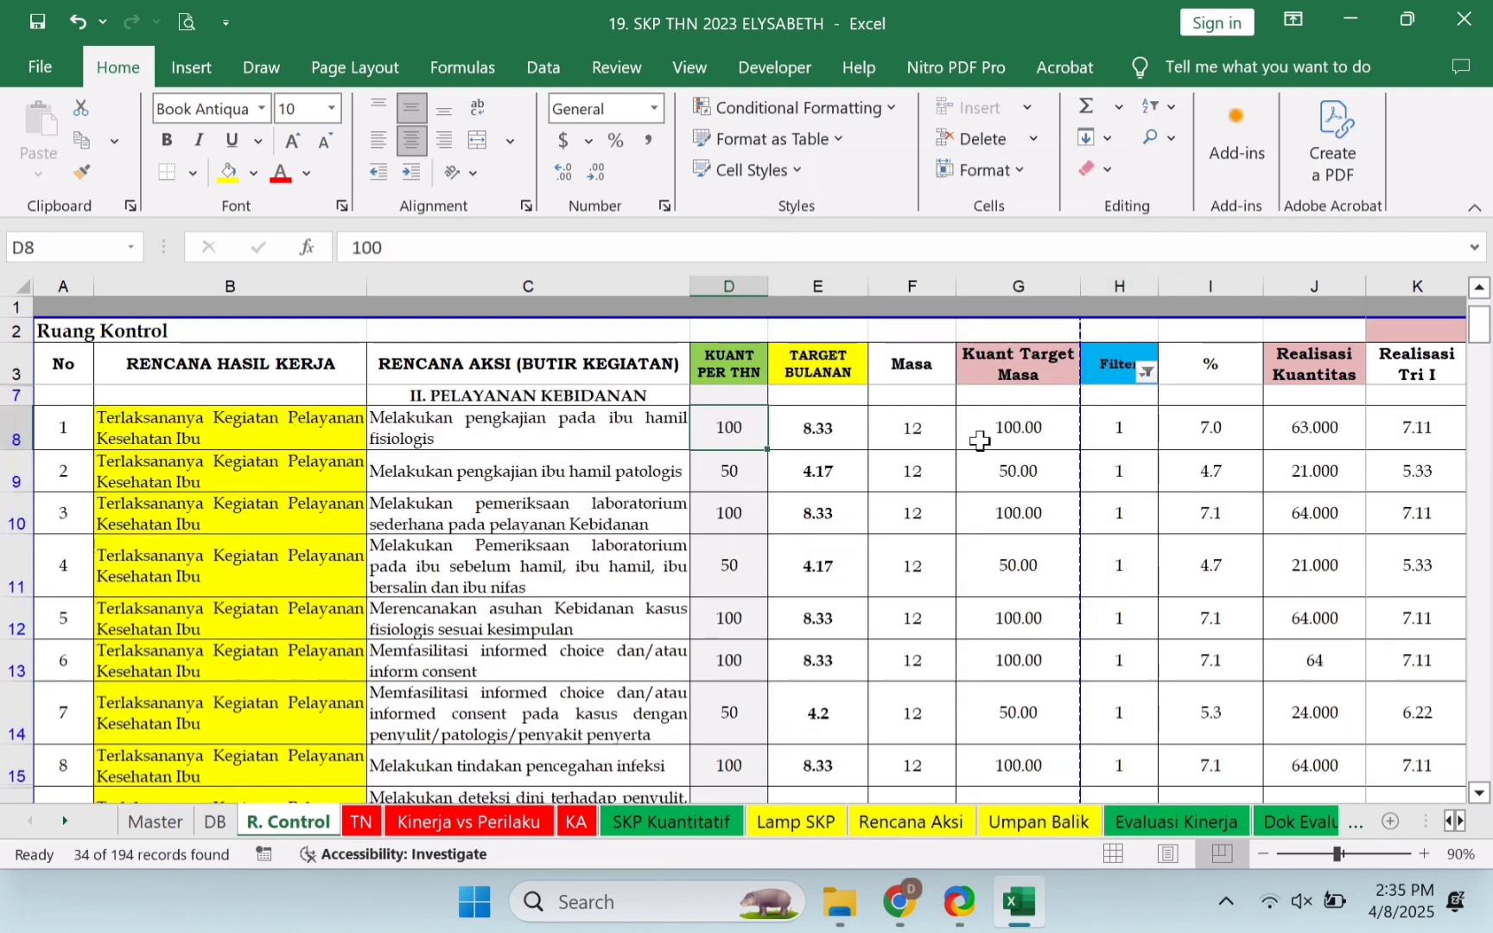
left_click(1132, 441)
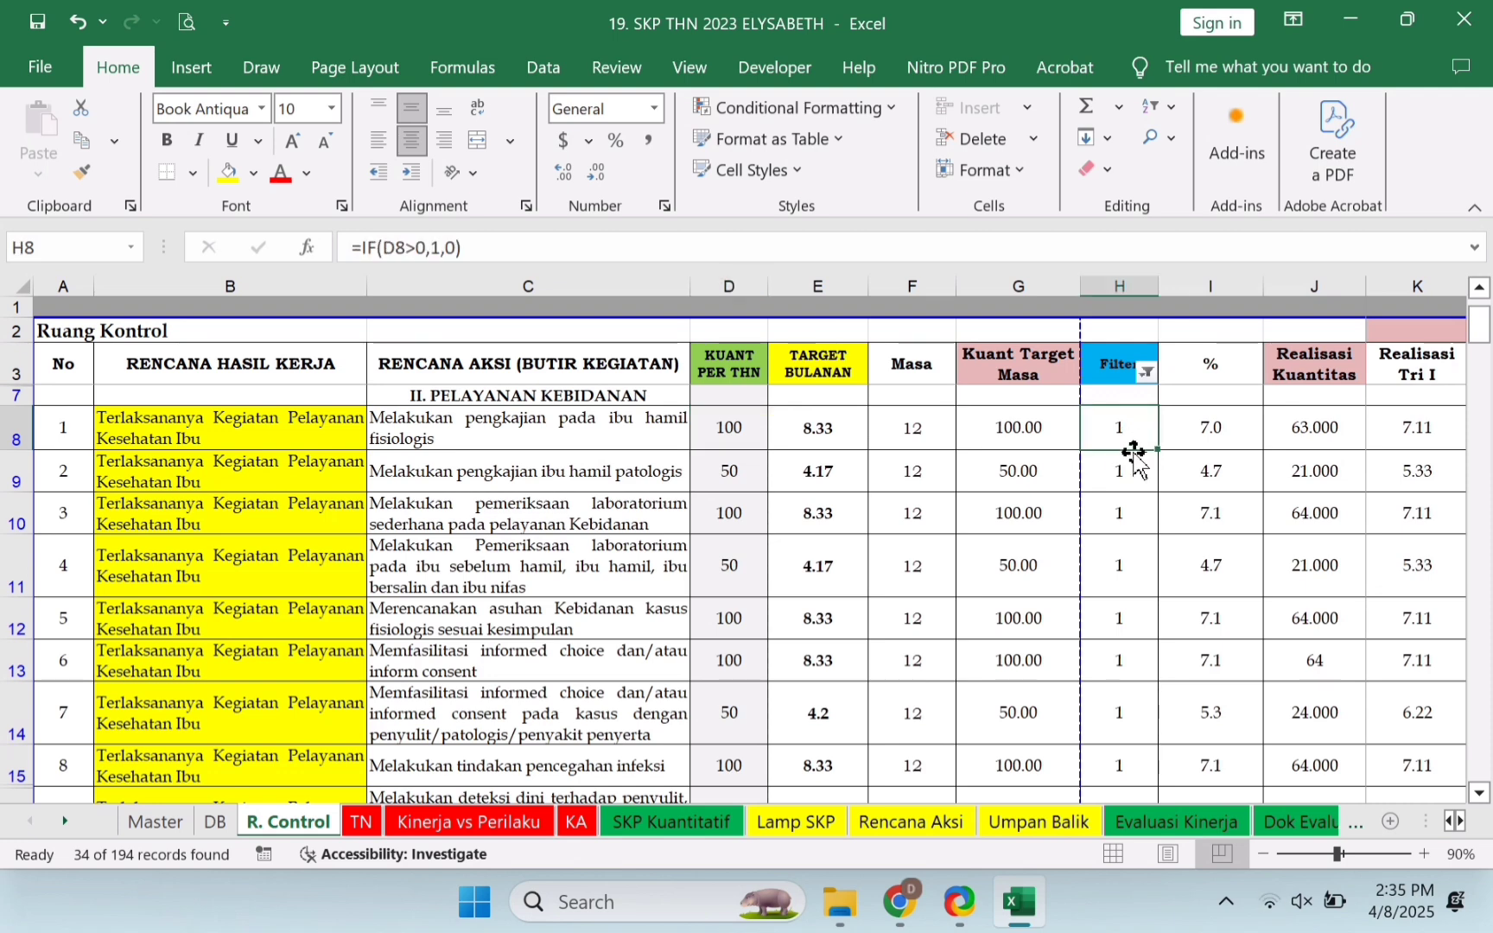
left_click(733, 441)
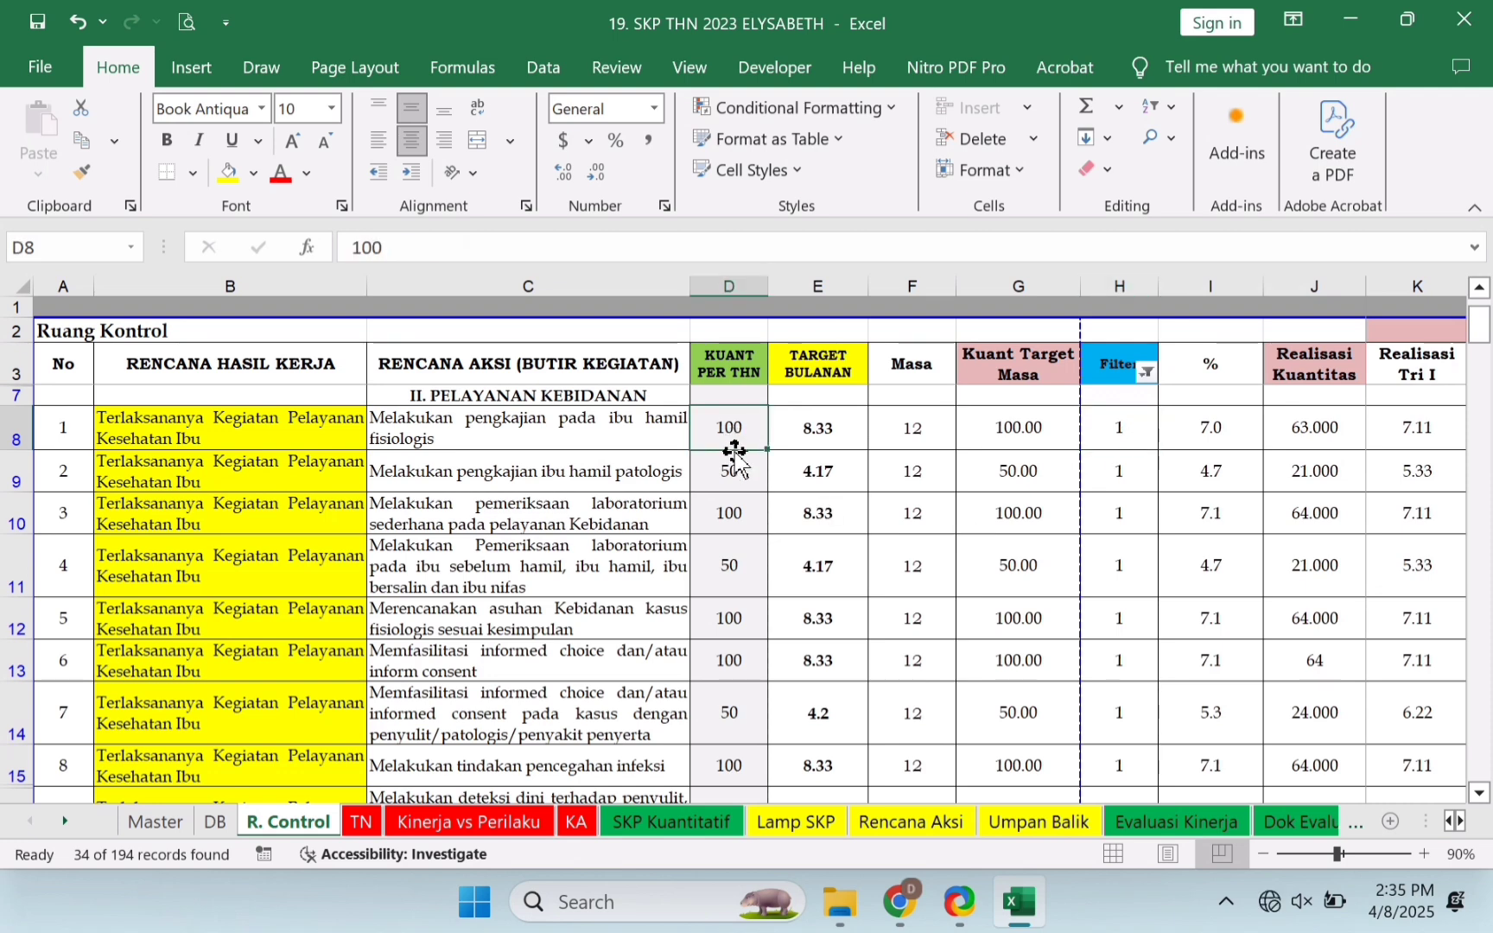
key("Delete")
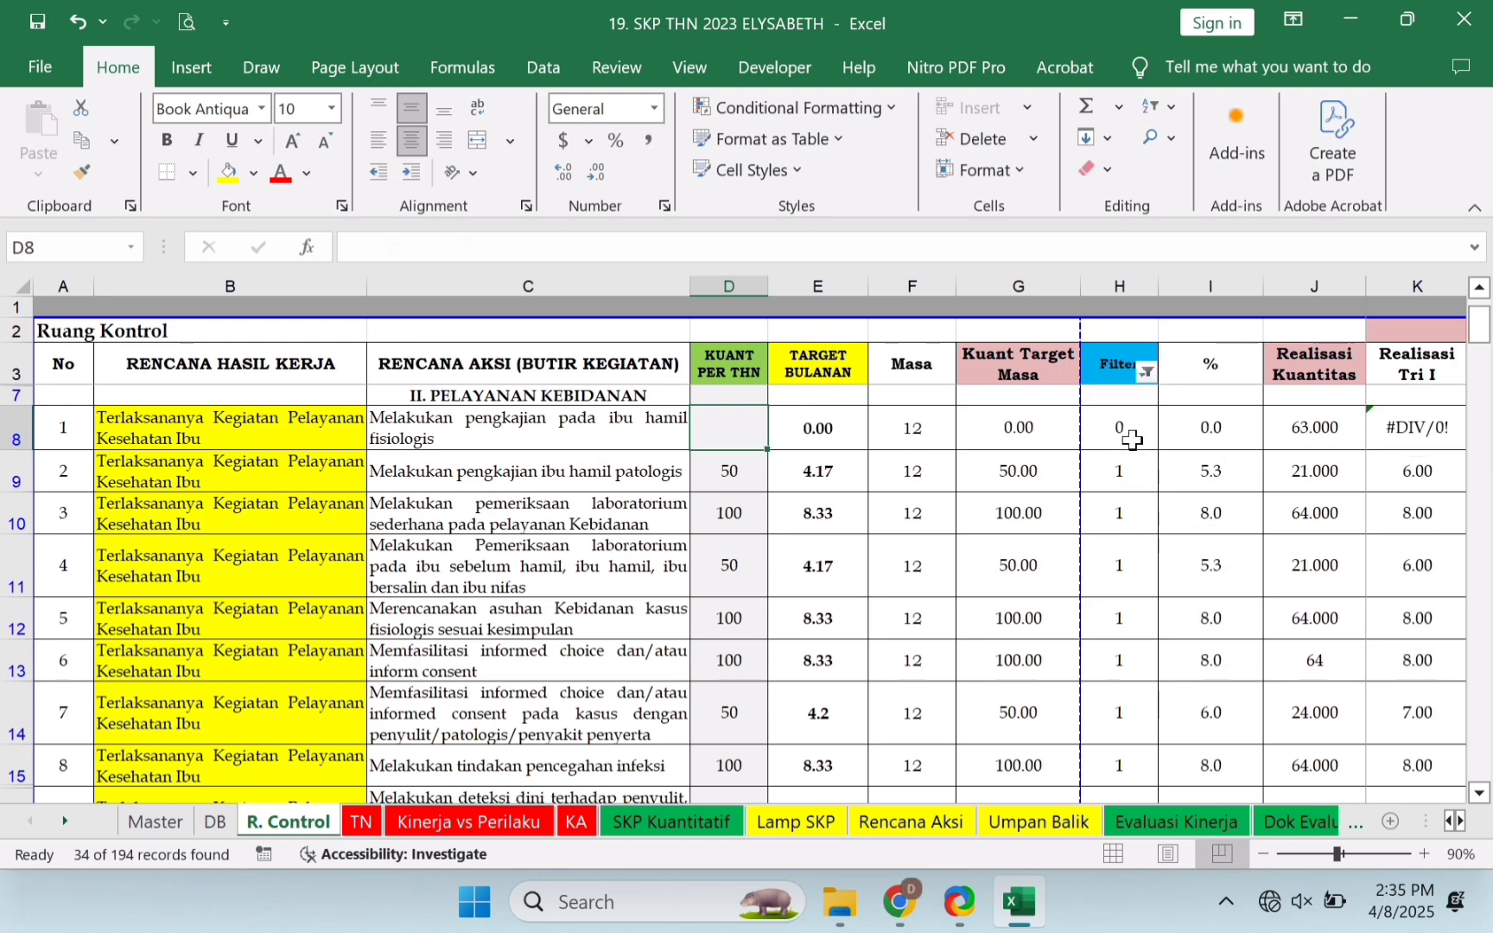
left_click(1131, 439)
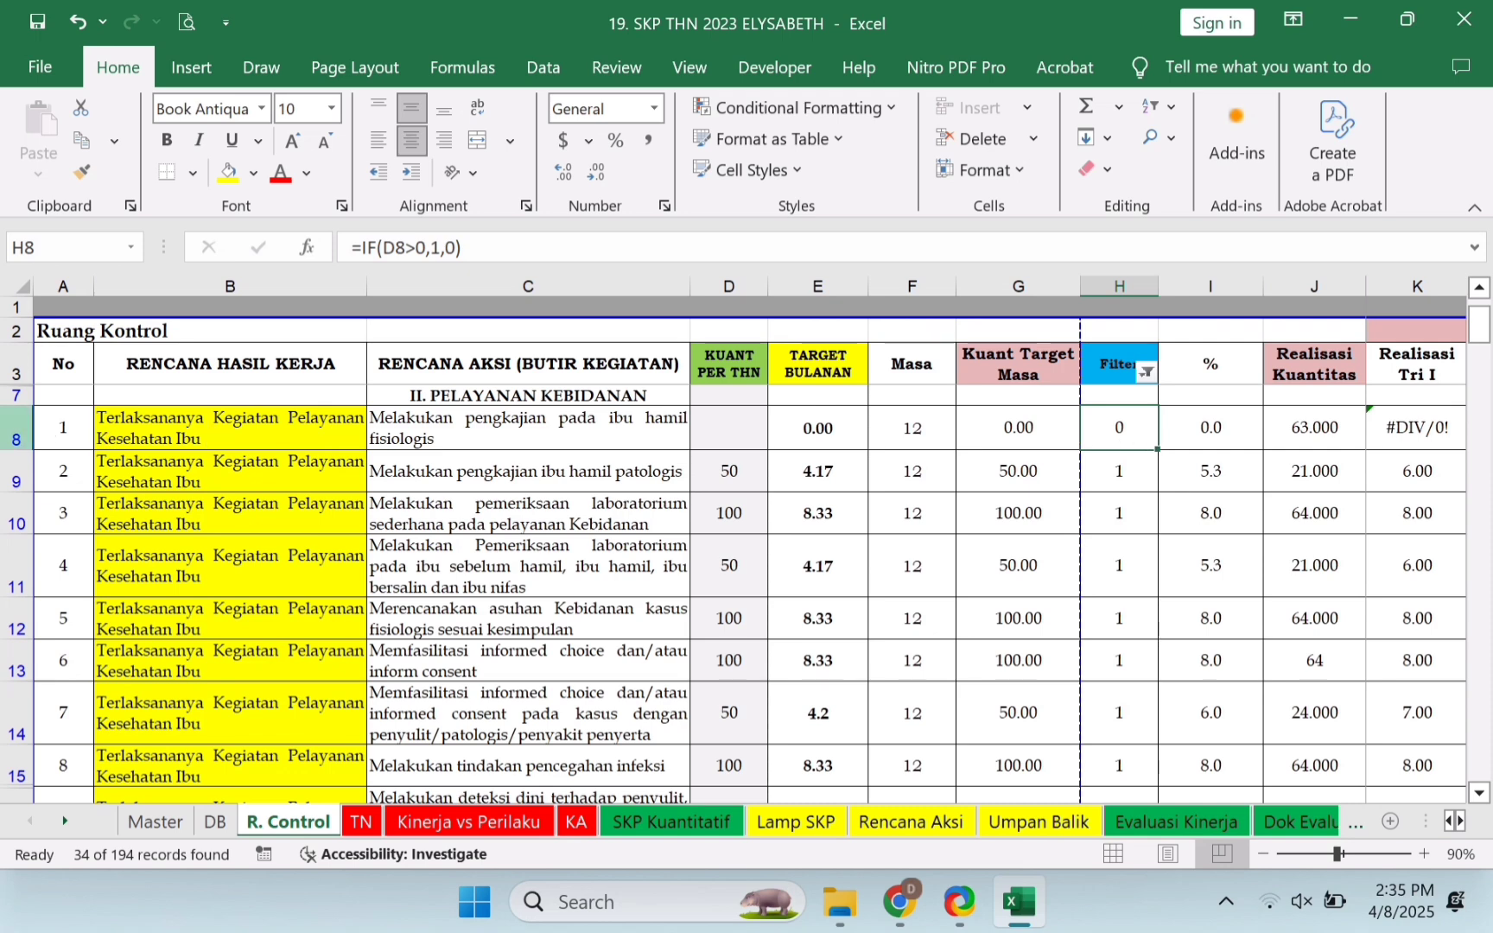
left_click(18, 436)
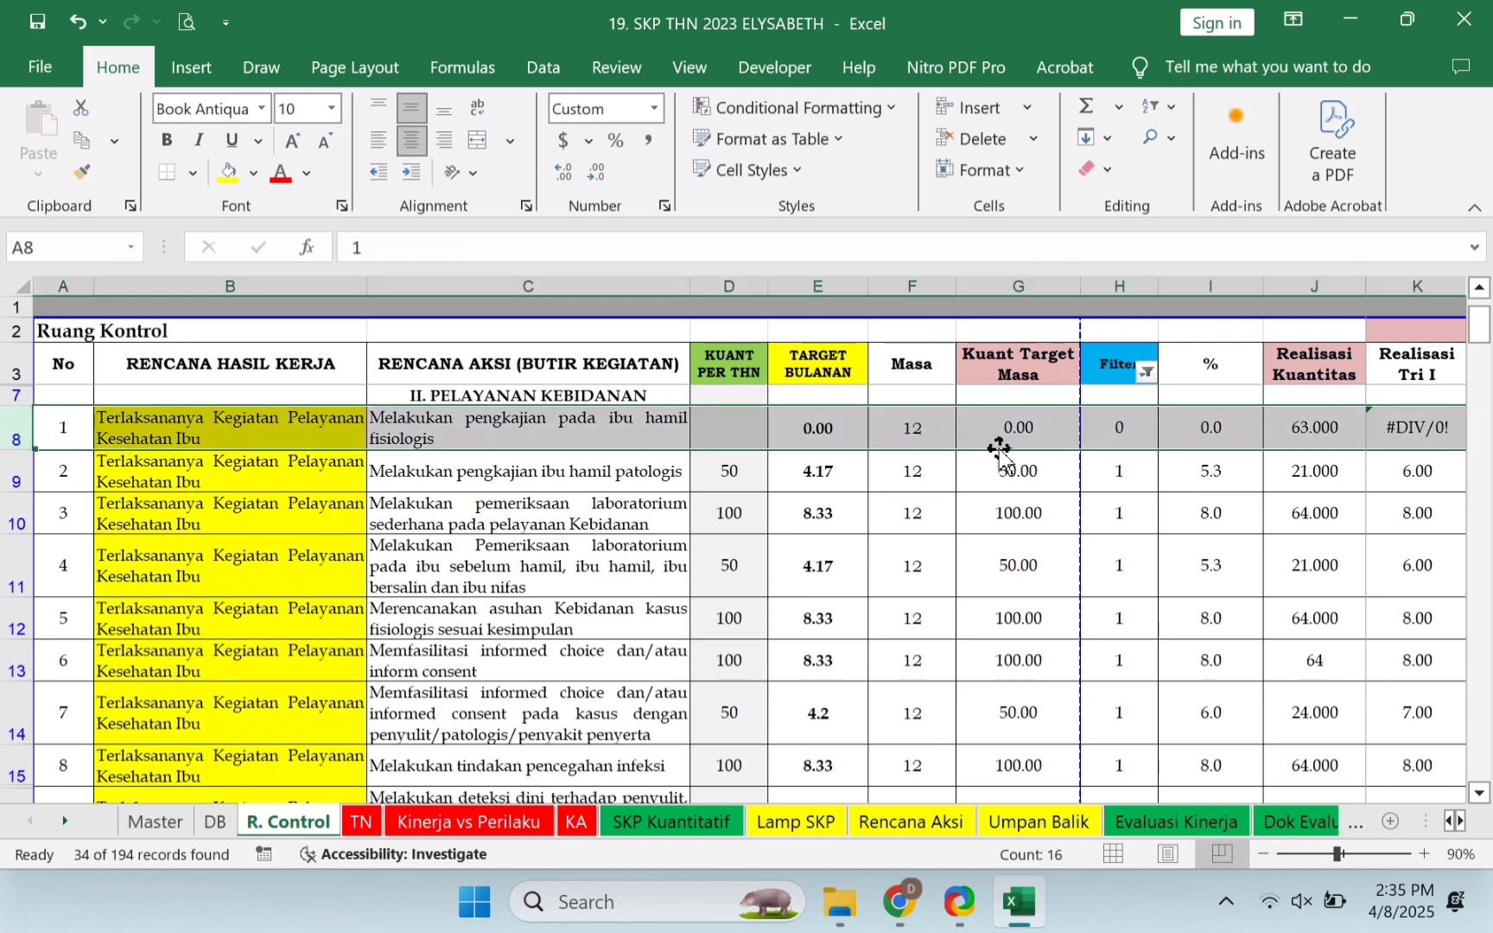
left_click(732, 432)
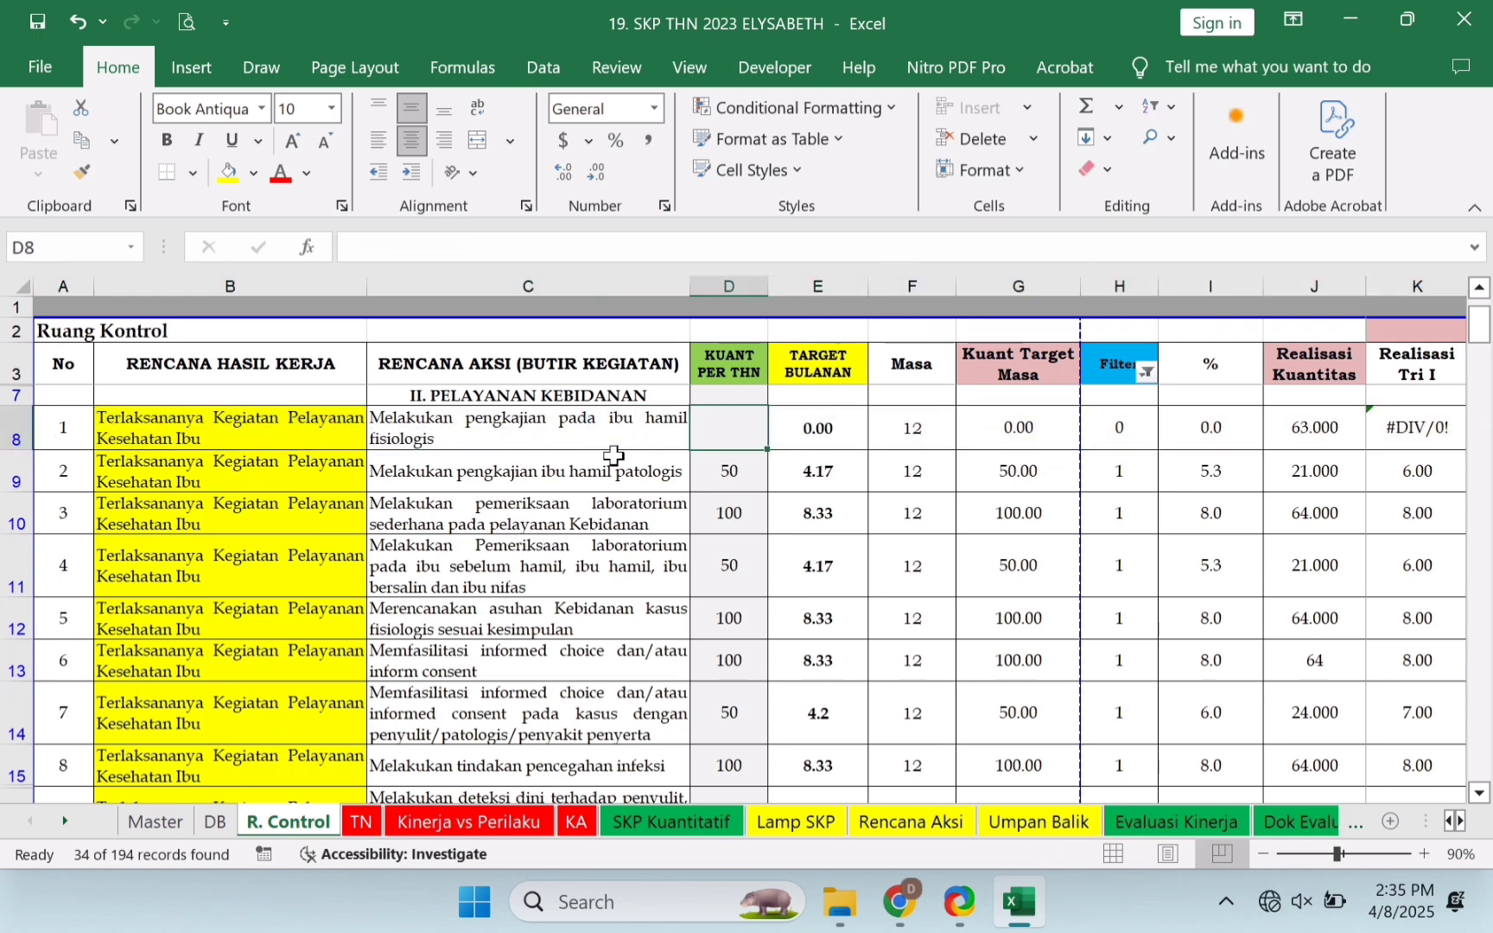
Clear the No value in A8 as well, and compare row 8's number, target, activity and Filter cells
left_click(63, 434)
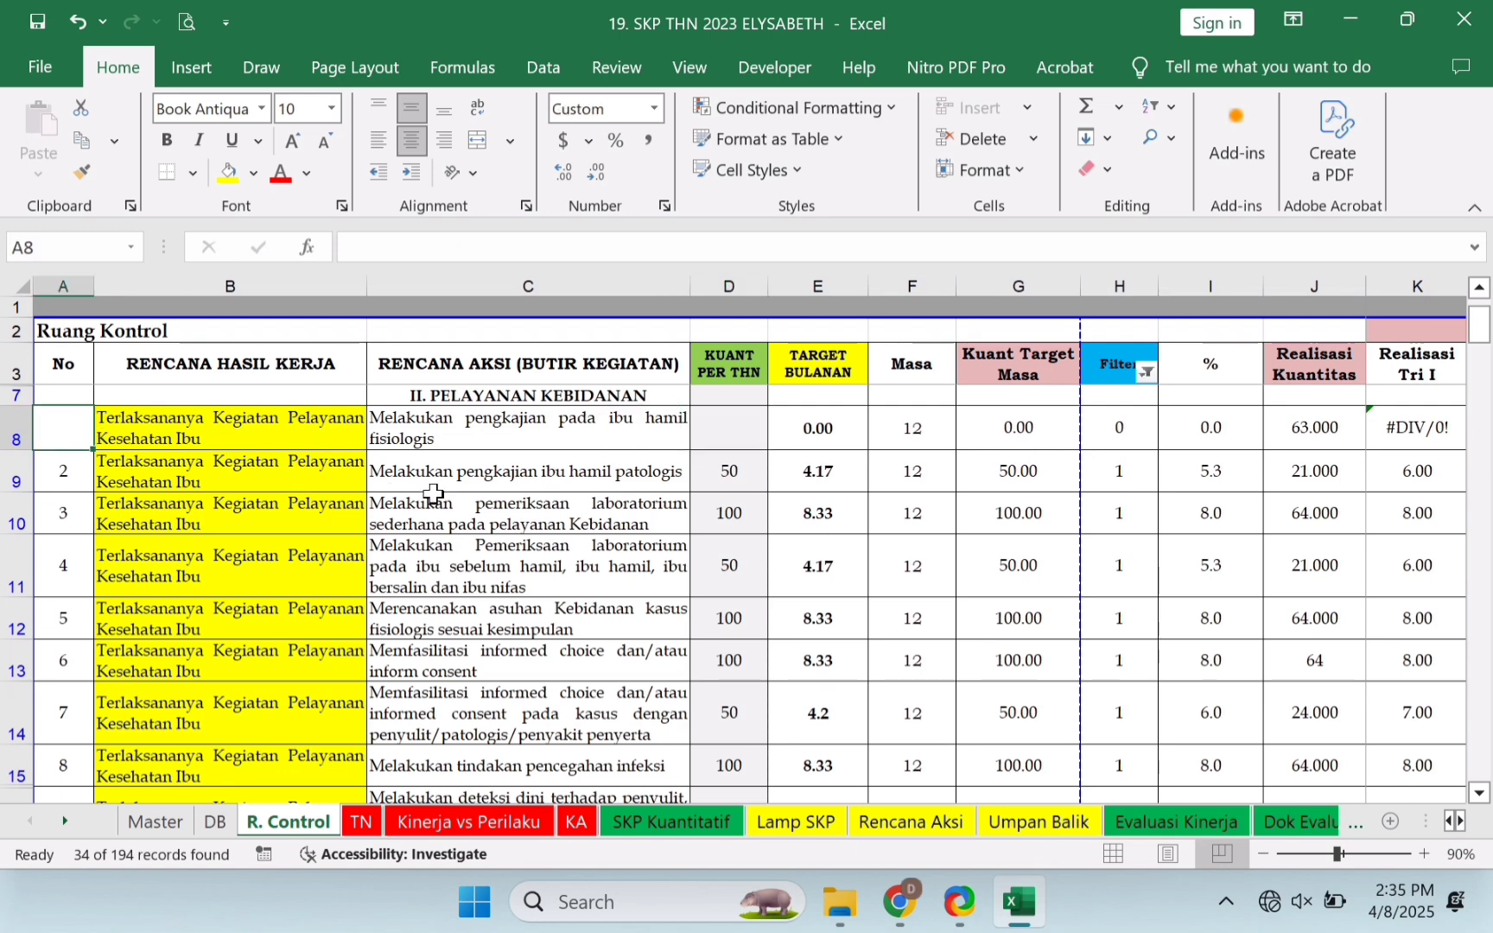
left_click(728, 427)
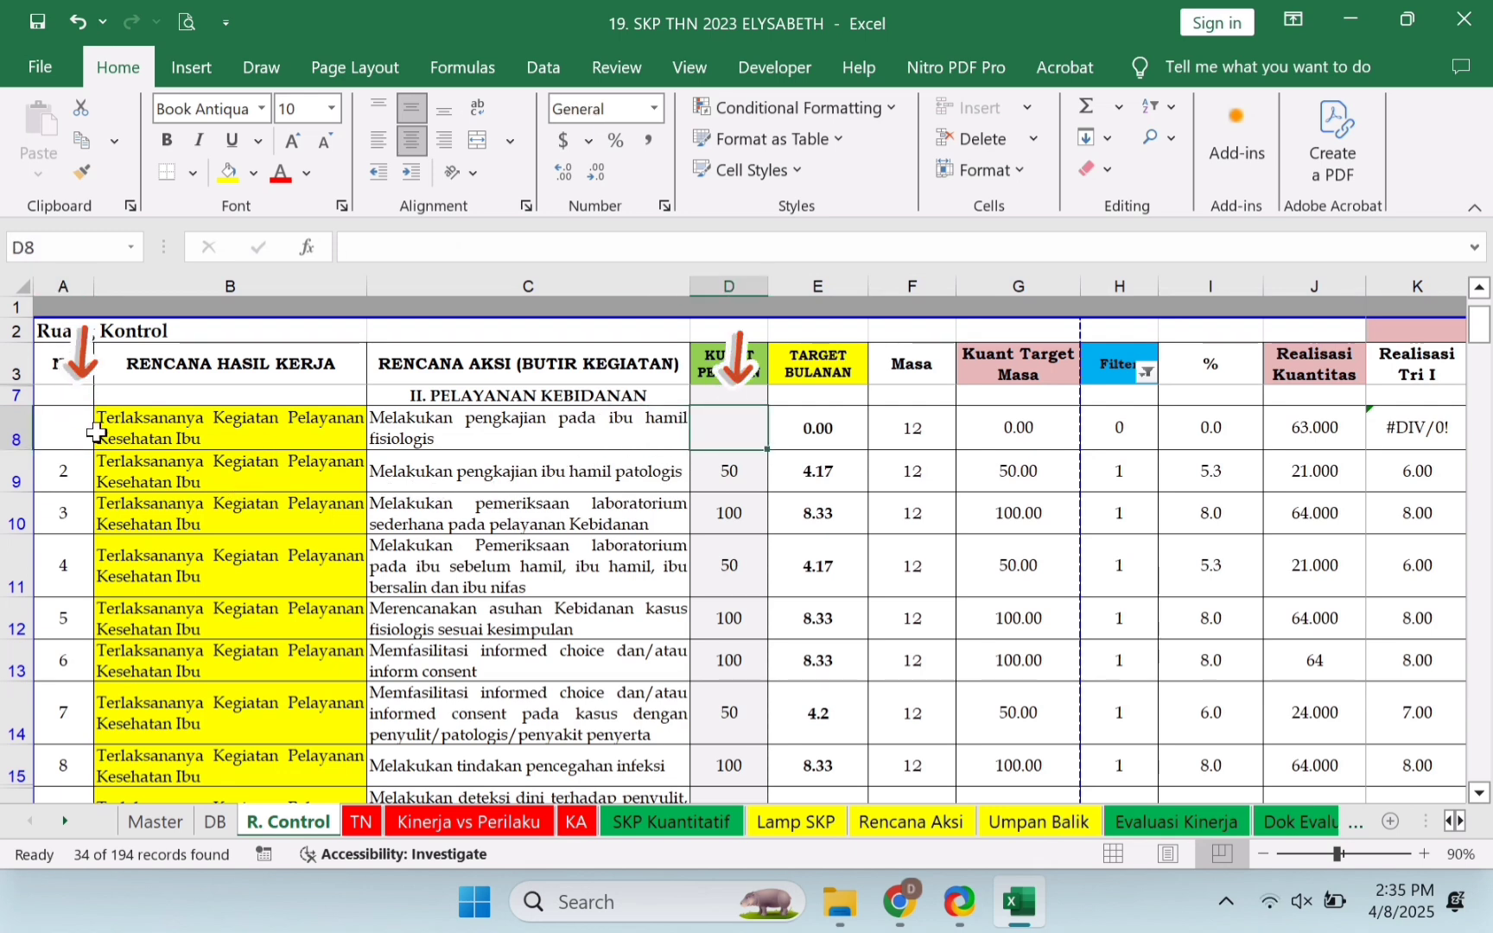
left_click(65, 428)
left_click_drag(276, 447, 493, 432)
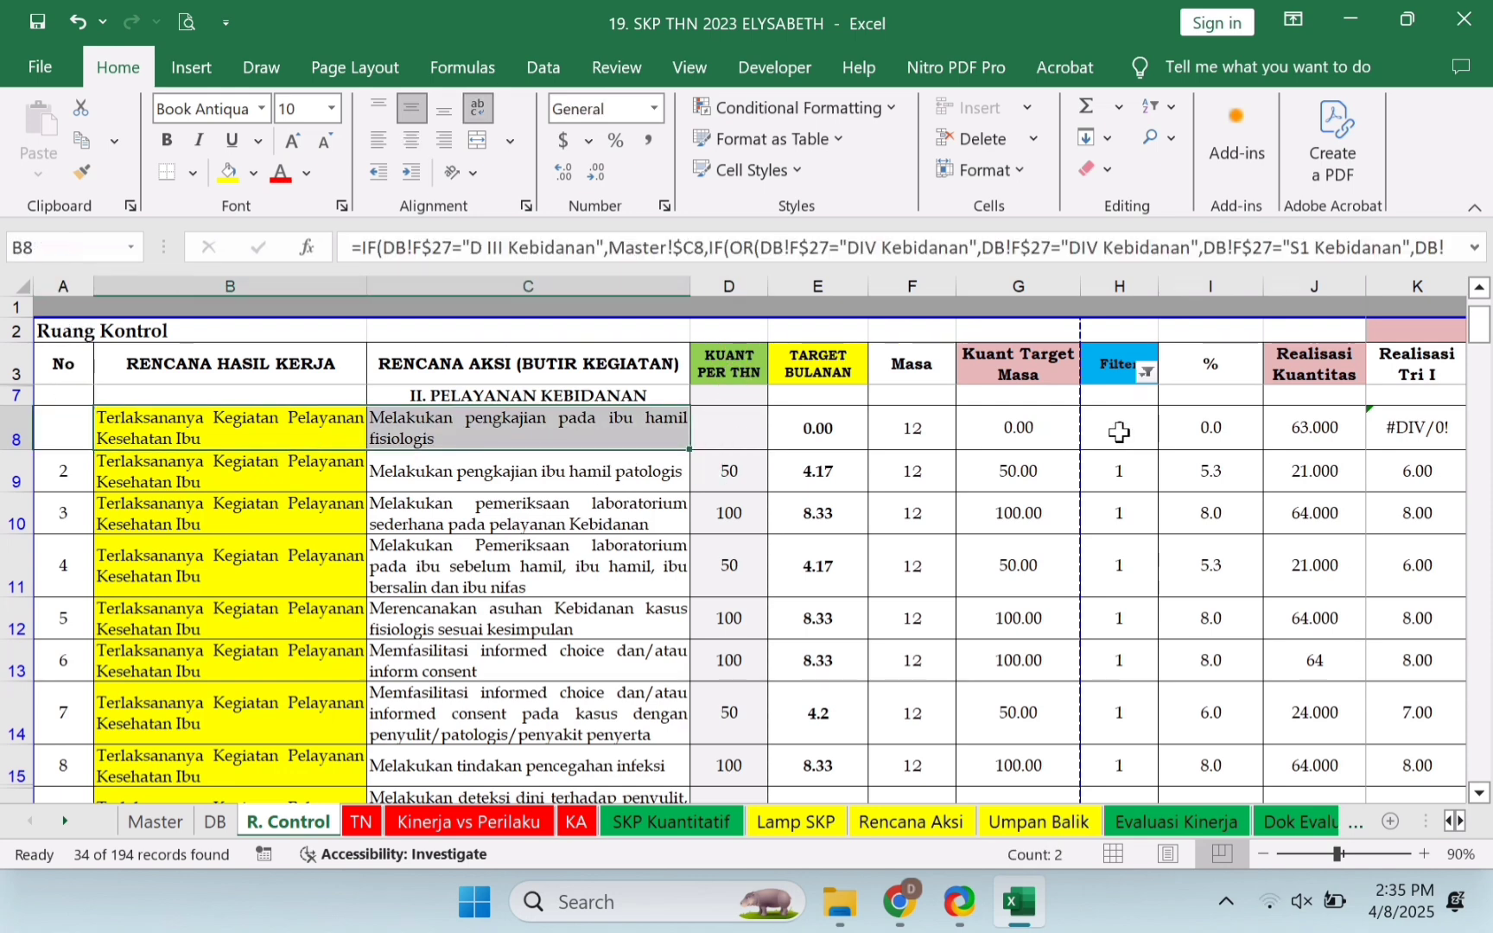
left_click(1123, 428)
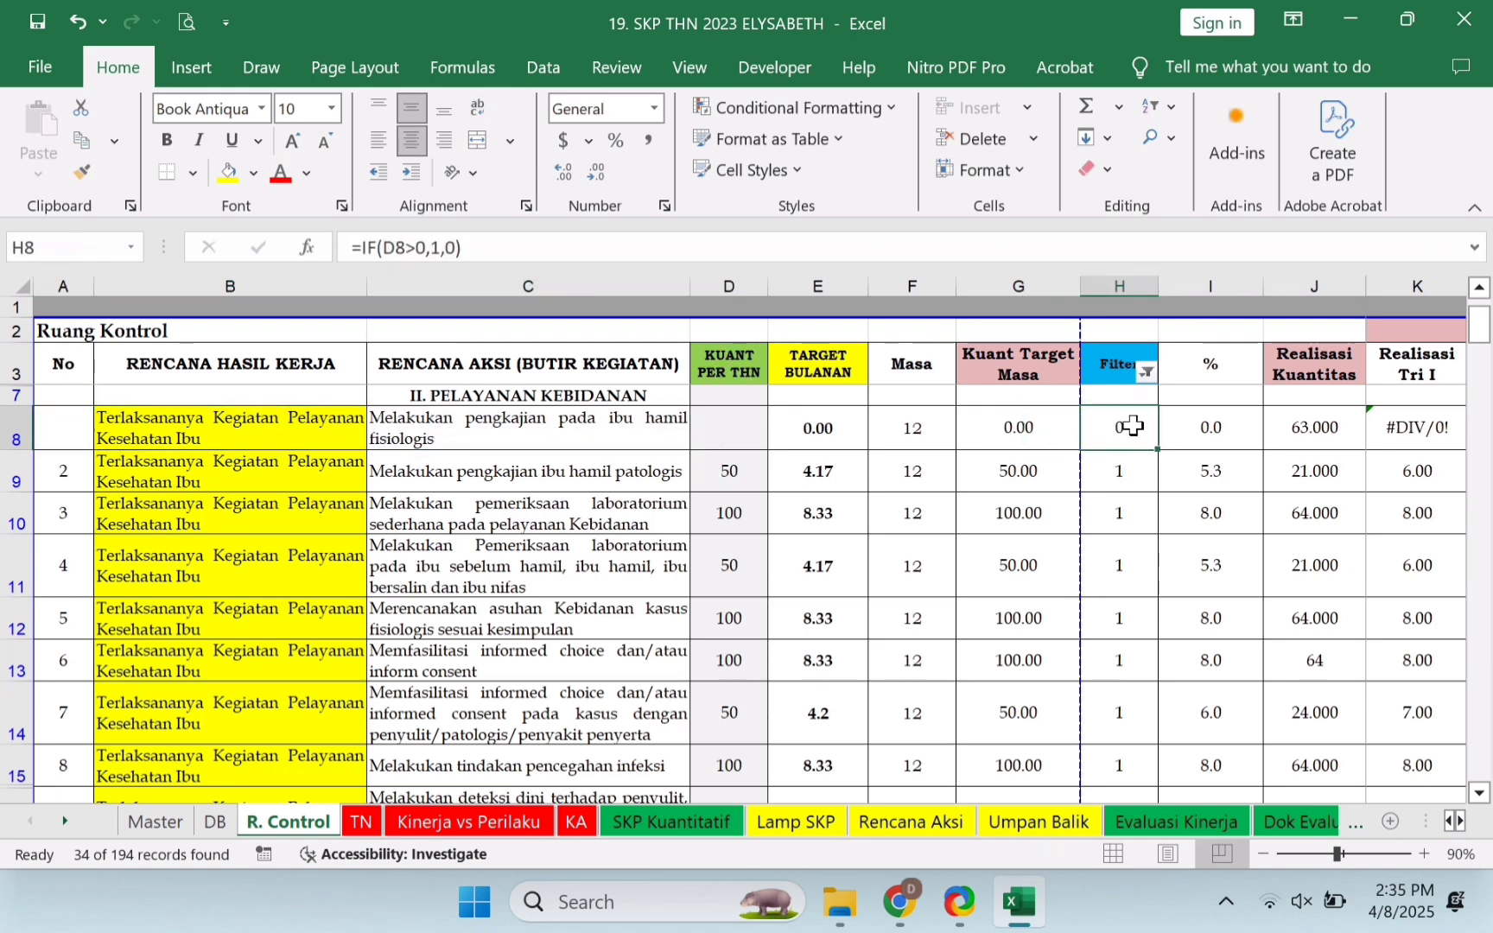
Restore the KUANT PER THN value in D8 to 100 and check the Filter formula in H8
left_click(736, 436)
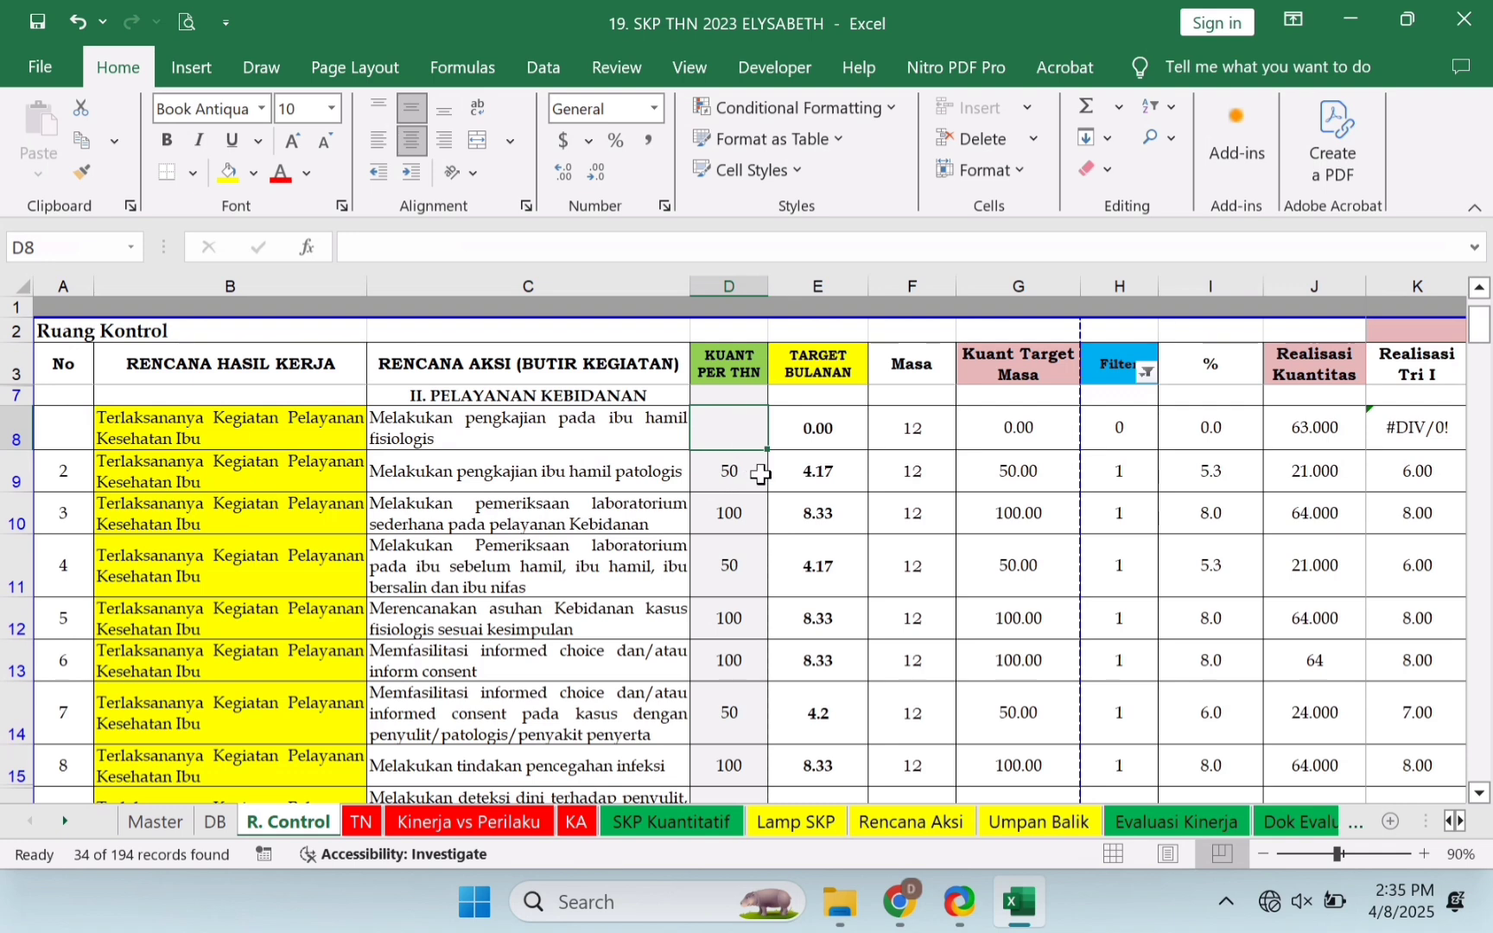
type("`")
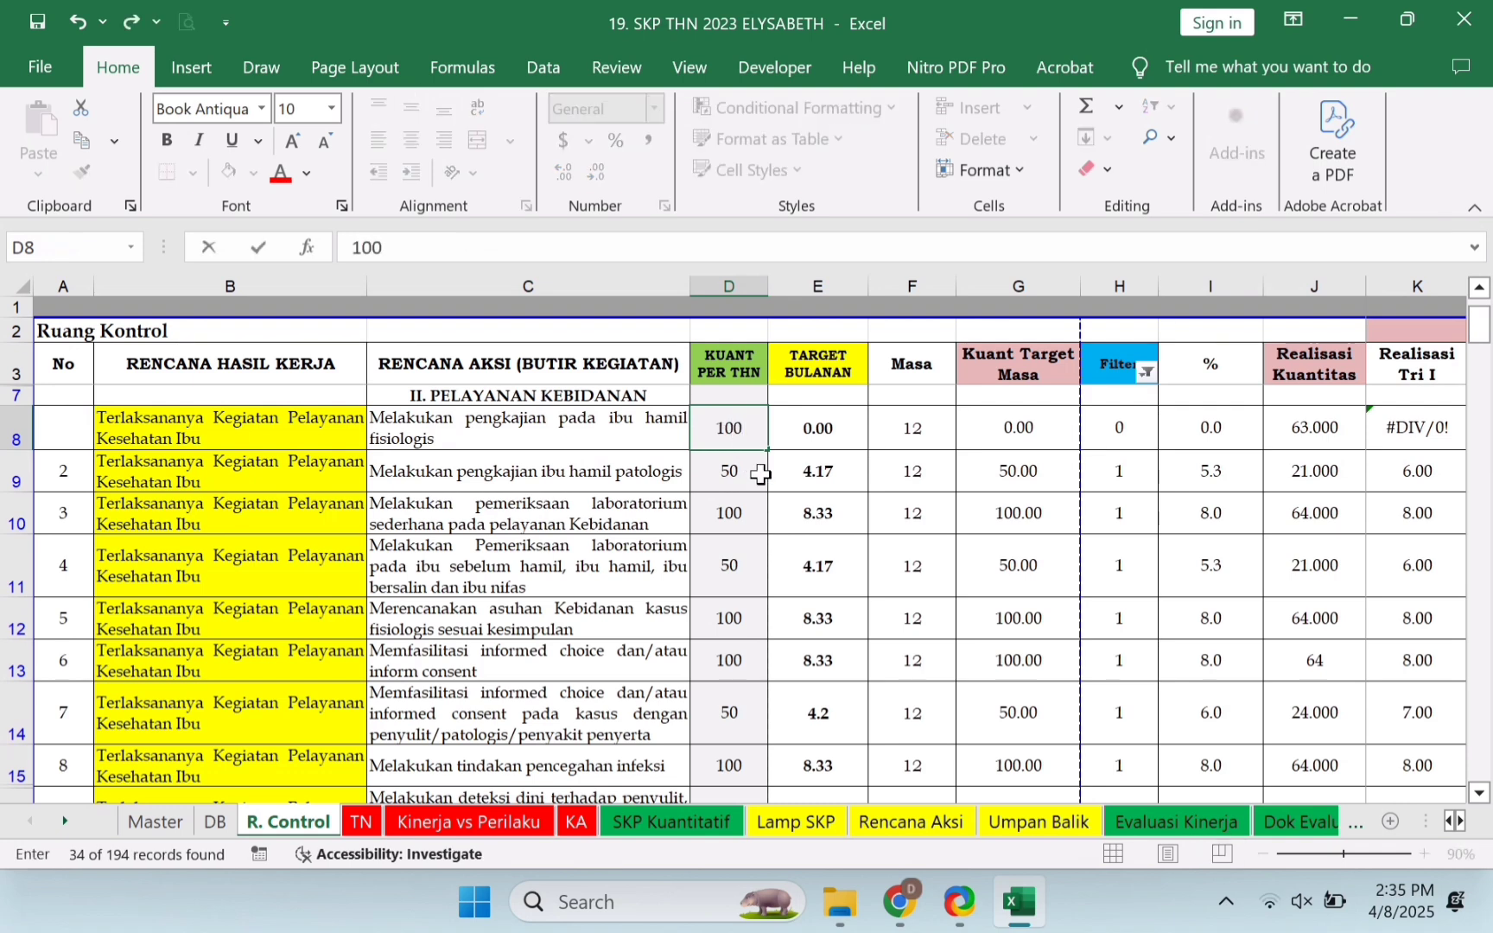
key("Return")
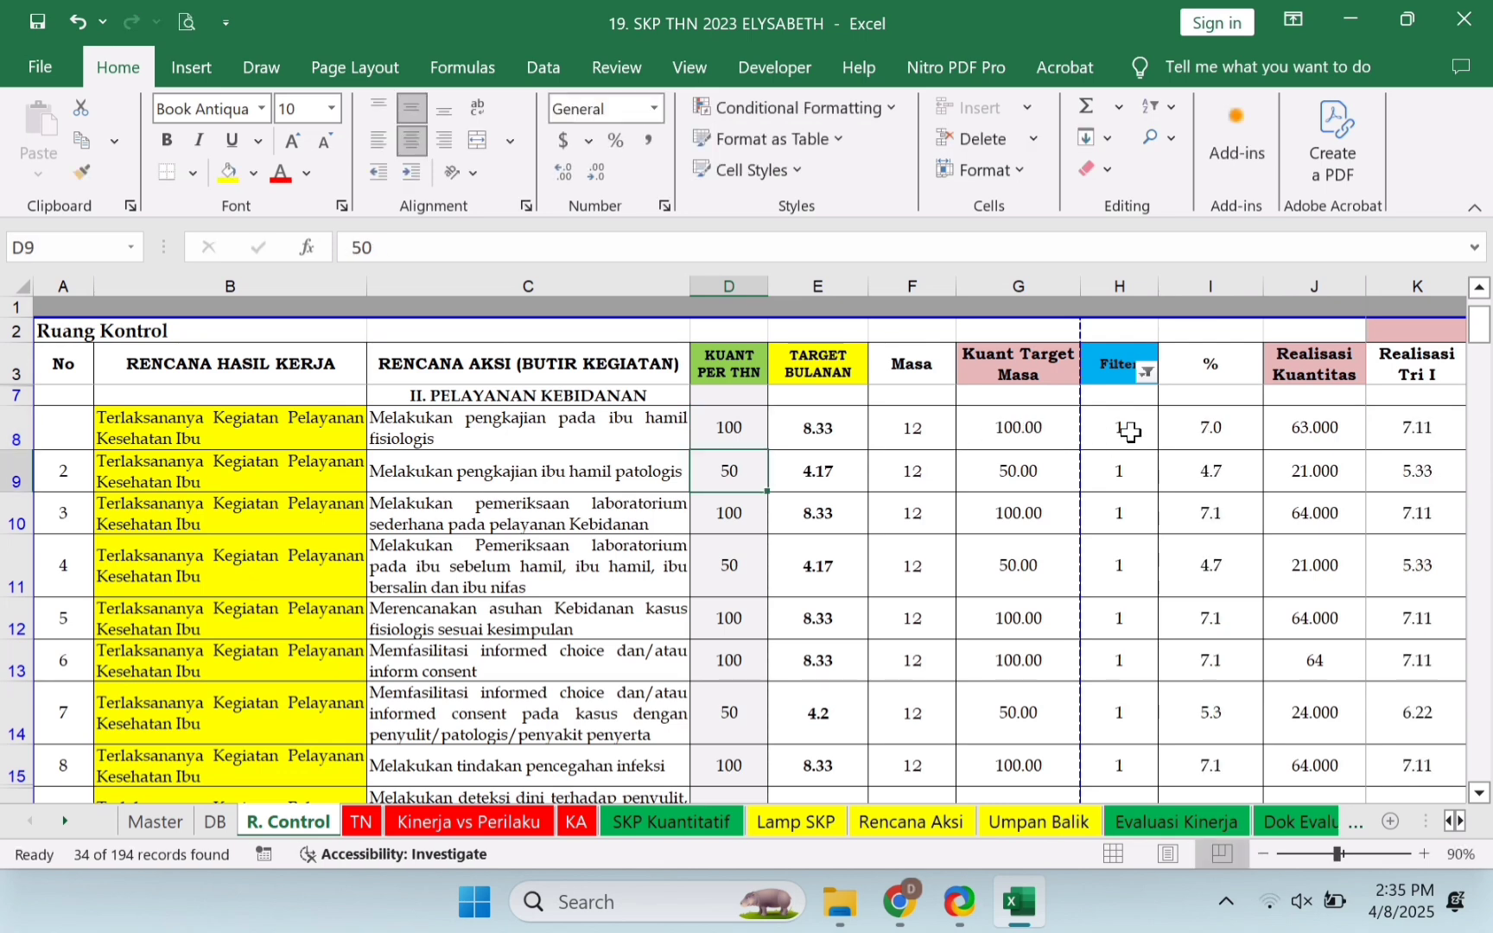
left_click(1130, 432)
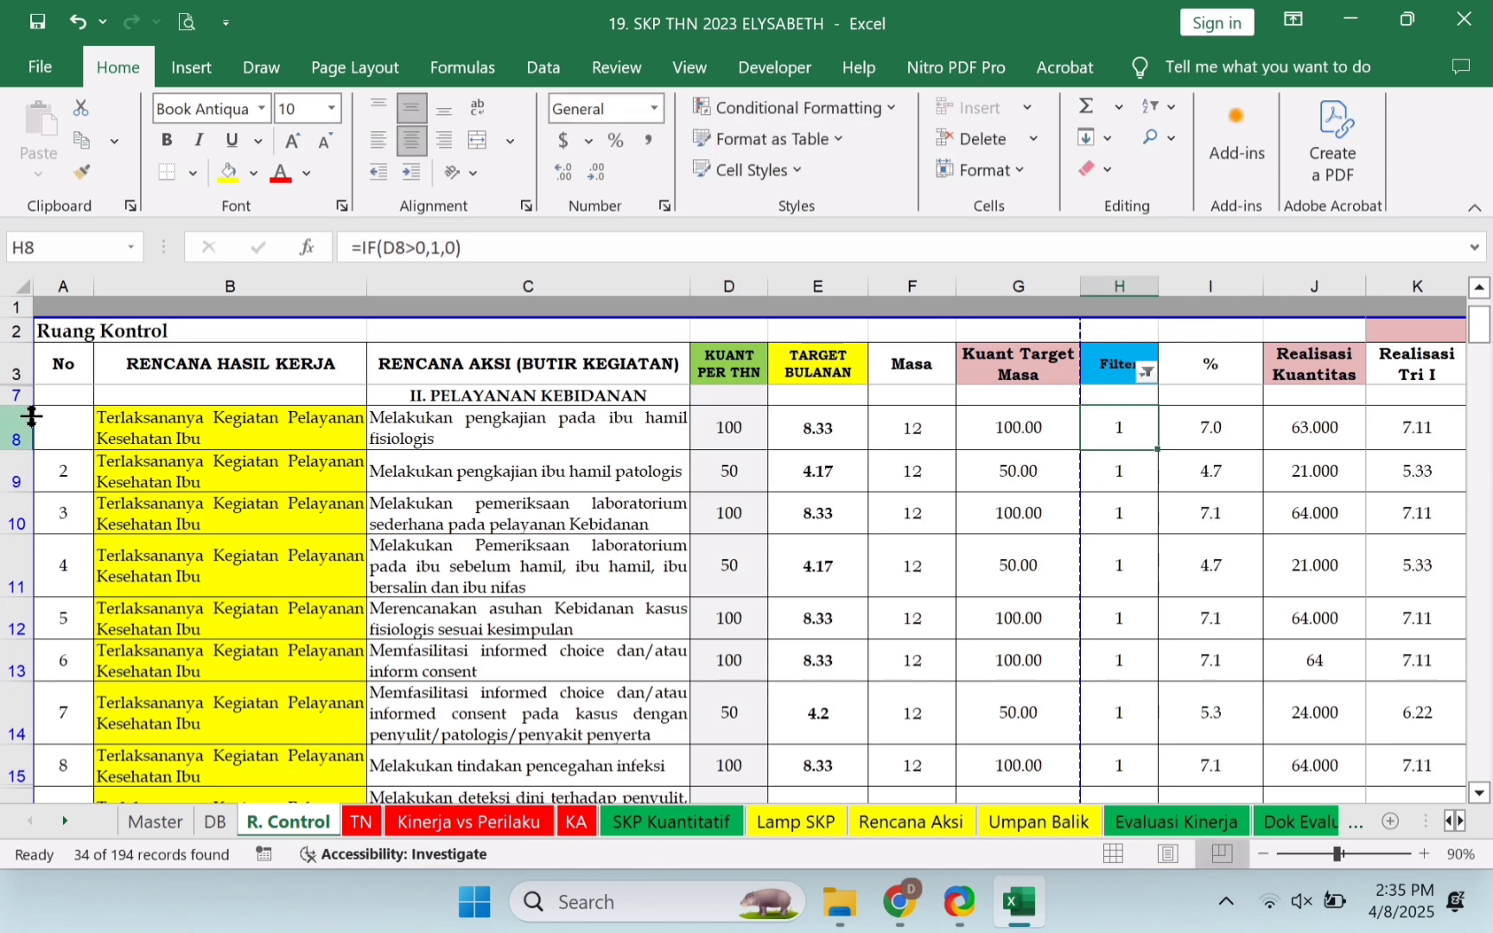
Restore the No value in A8 to 1
left_click(63, 429)
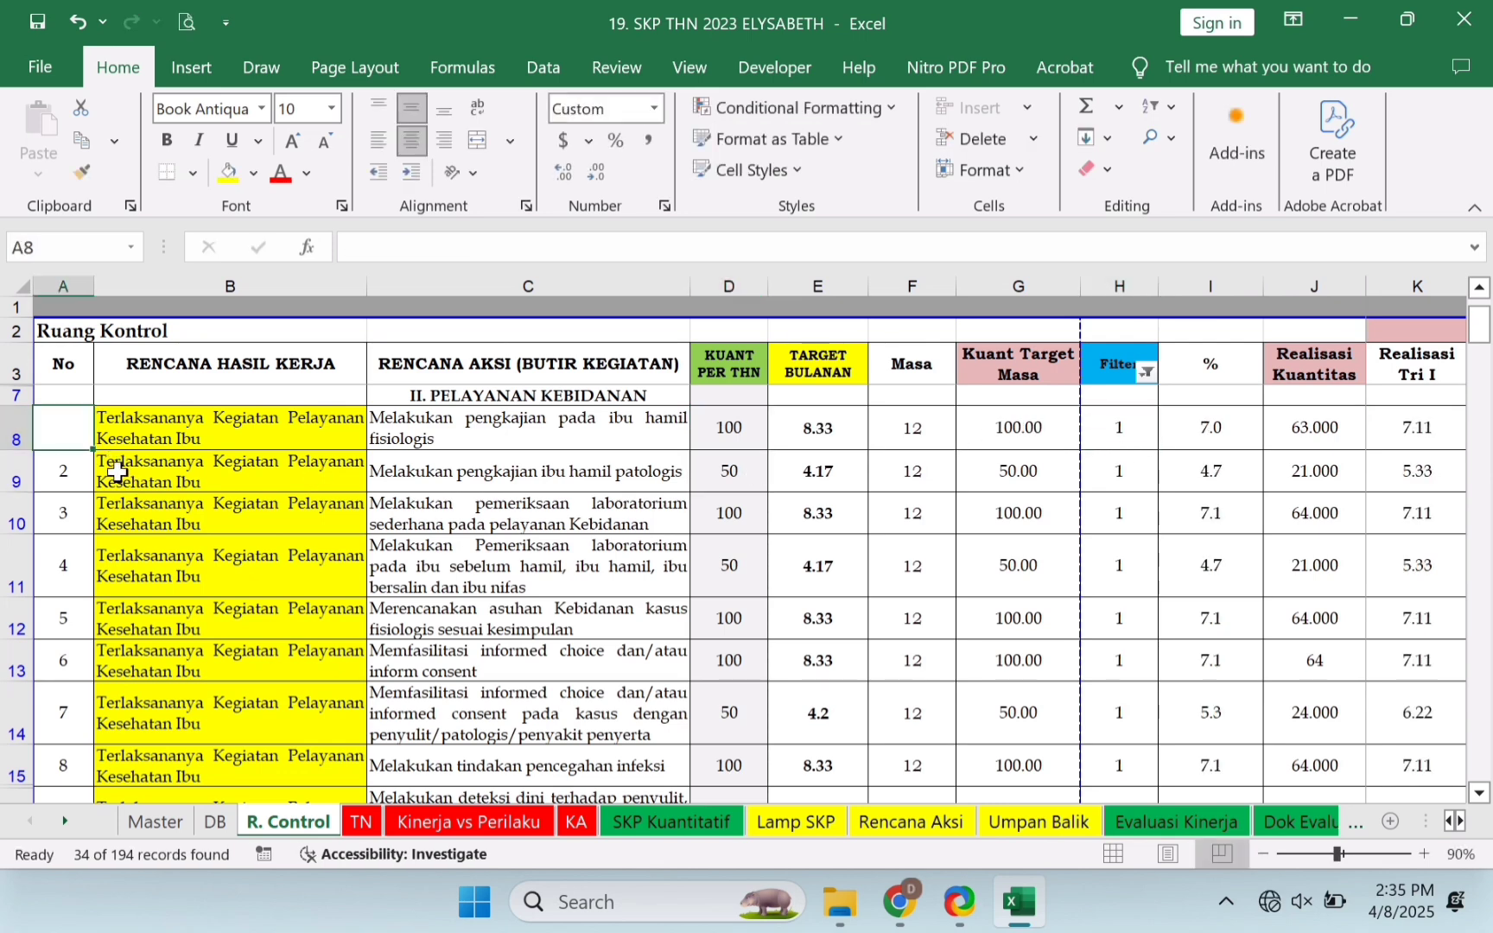
type("1")
left_click(98, 543)
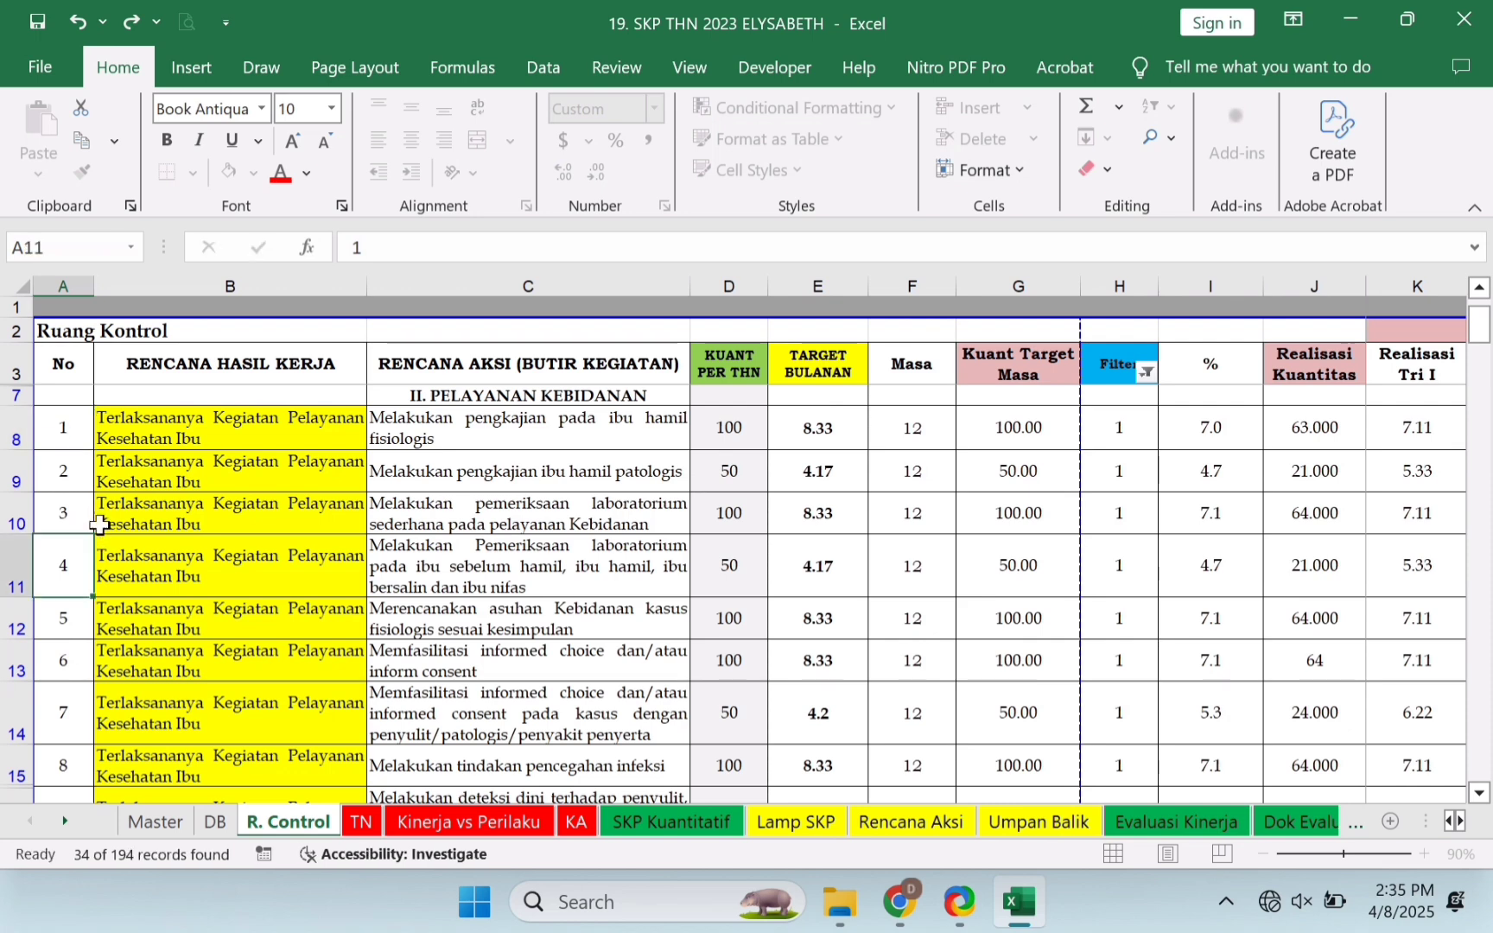
left_click(67, 431)
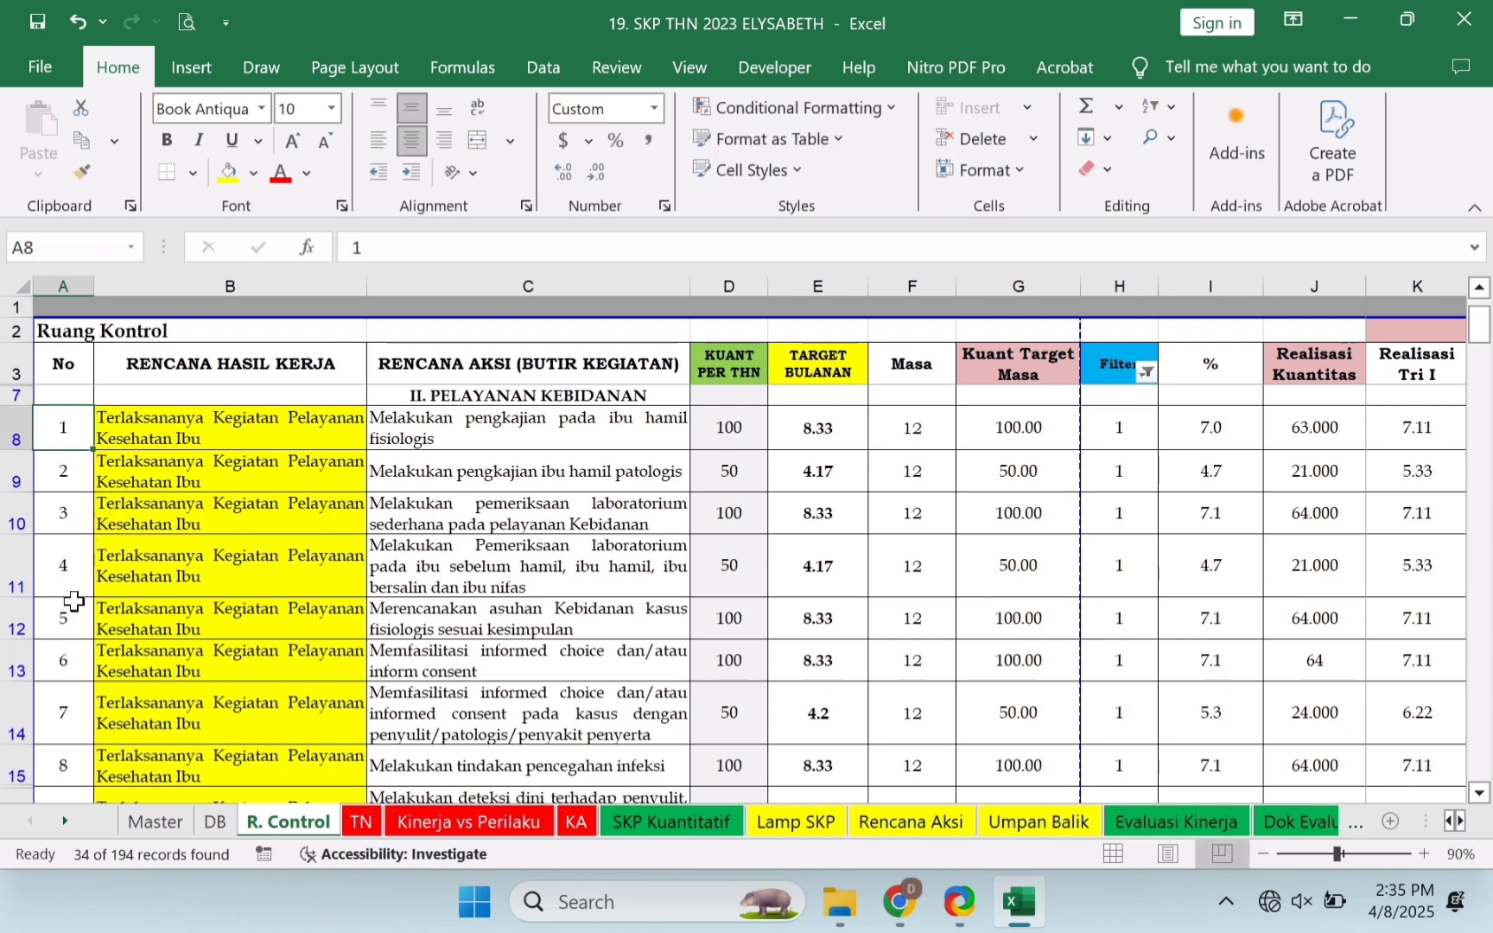
Save the workbook, and check the whole KUANT PER THN and No columns
left_click(1121, 432)
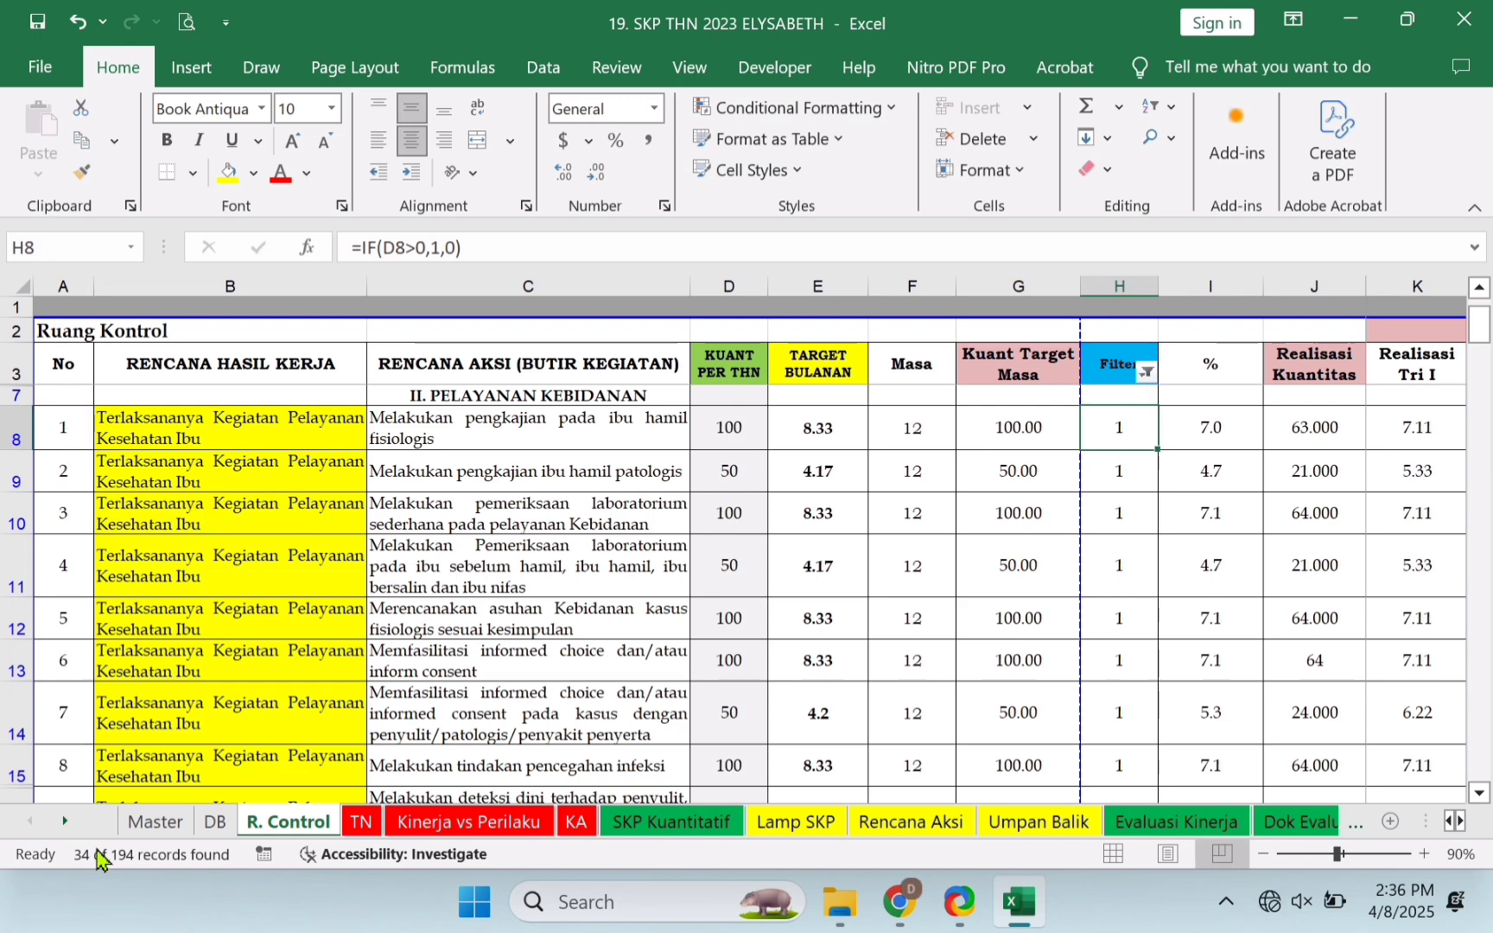
key("ctrl+s")
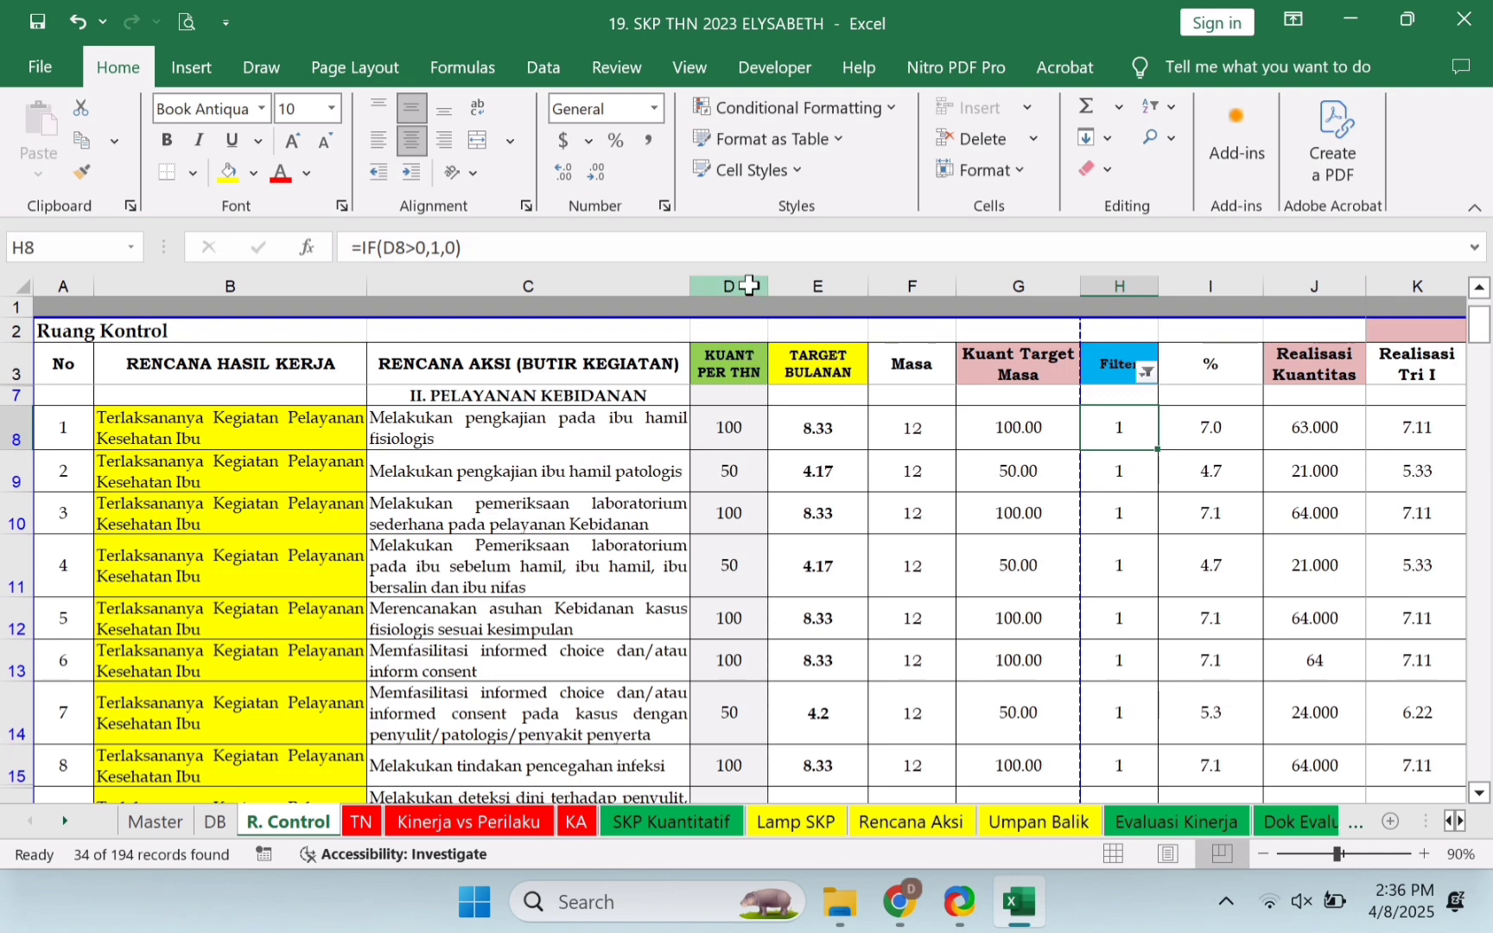
left_click(748, 286)
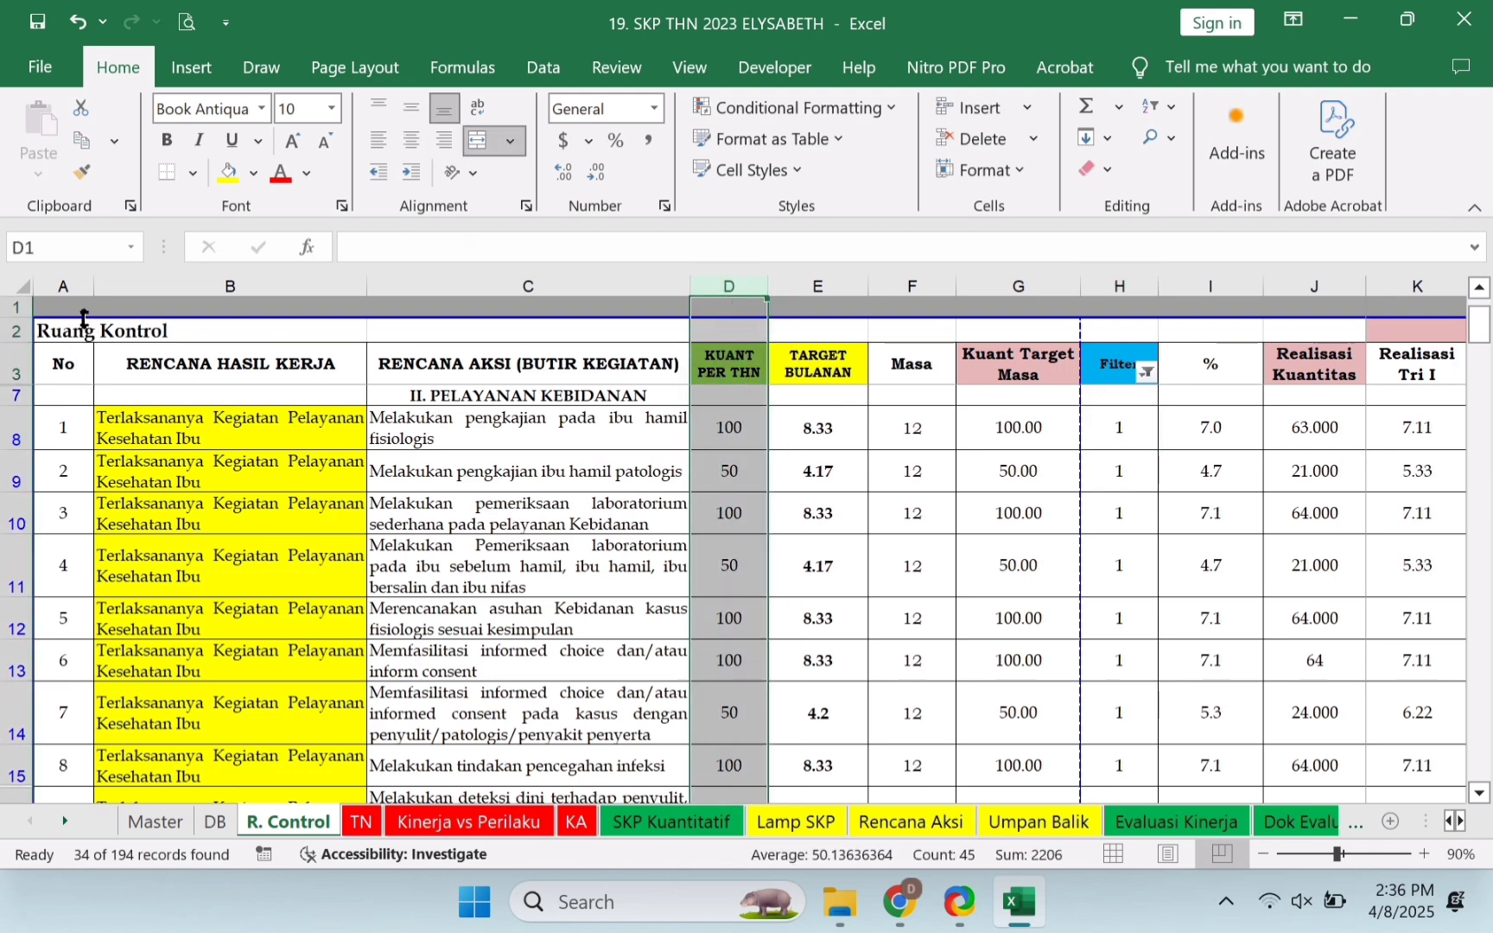
left_click(64, 286)
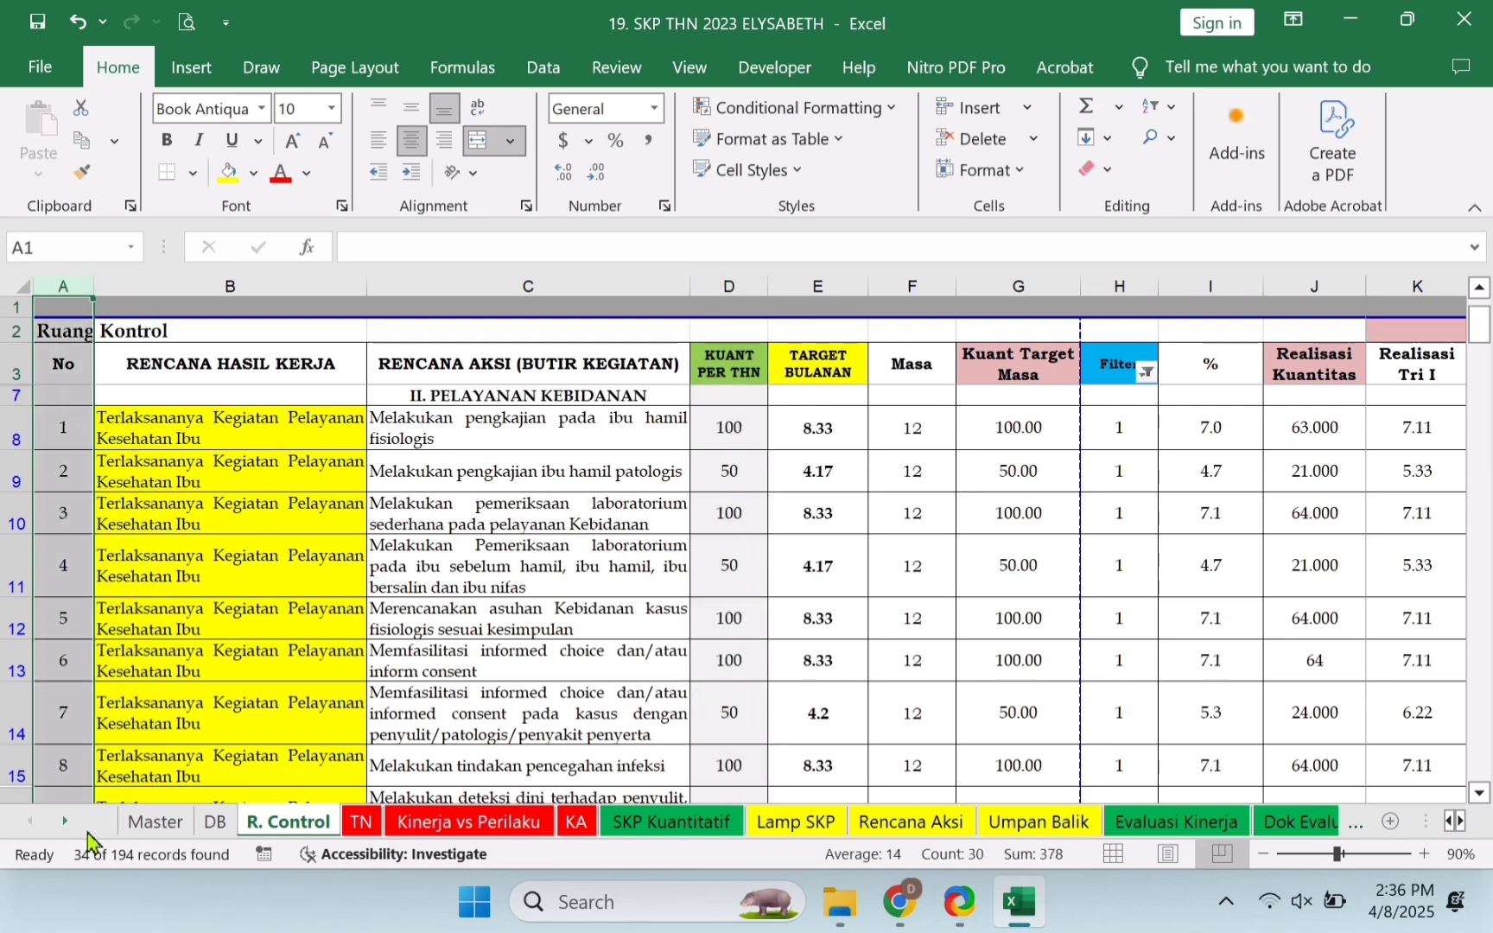
Open the Umpan Balik sheet and check the Kualitas realisation formula in I18 for Pelayanan Kesehatan Ibu
scroll(82, 832, "down", 5)
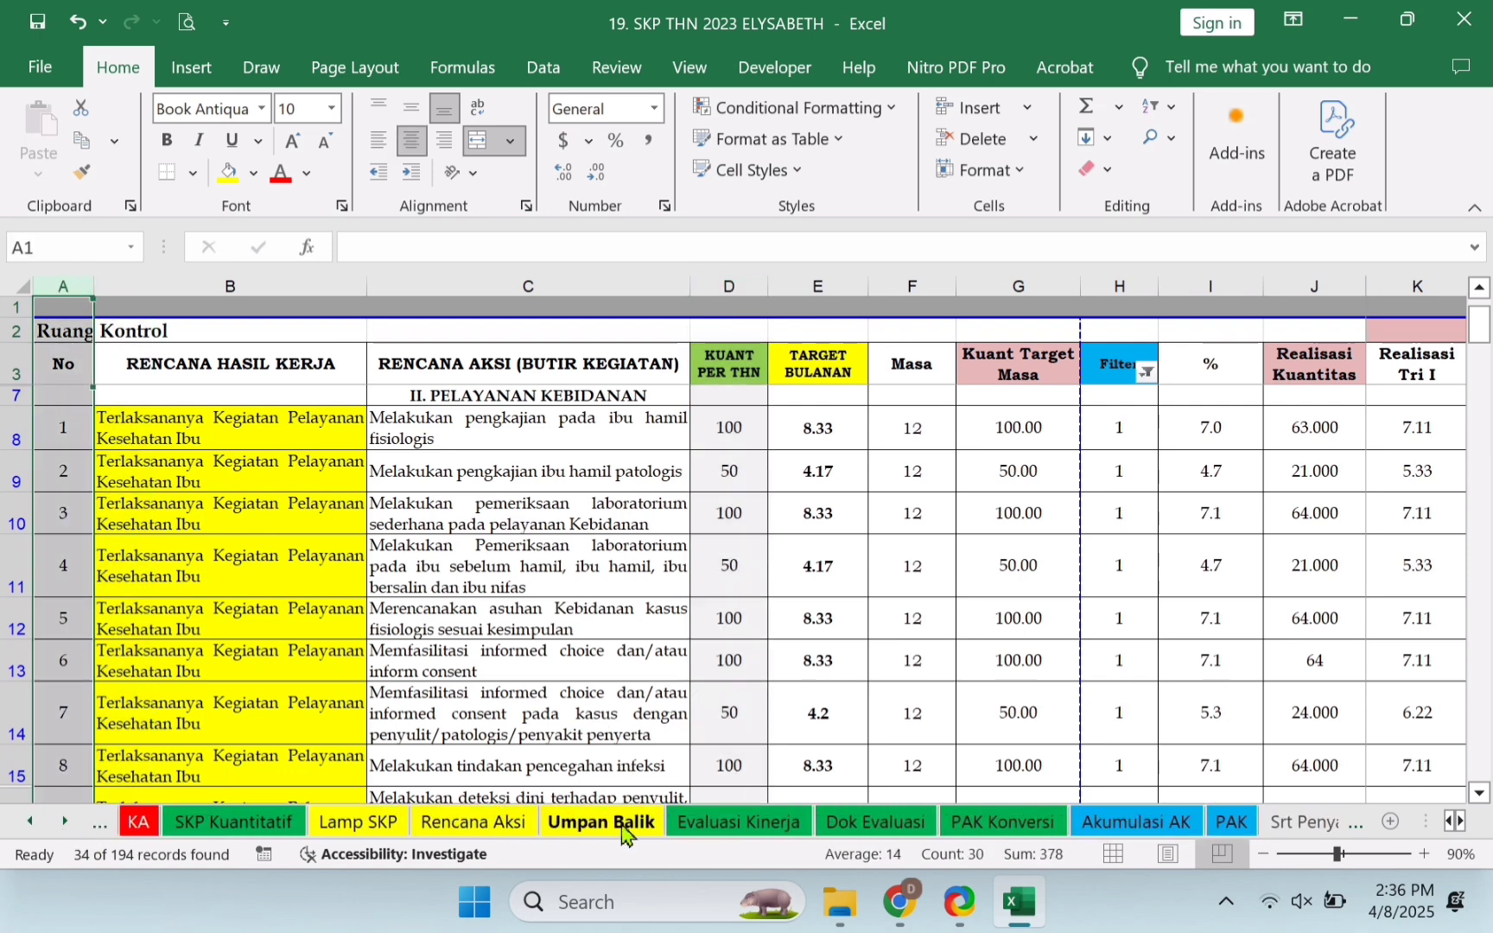
left_click(626, 823)
left_click_drag(1479, 496, 1479, 436)
left_click(1172, 517)
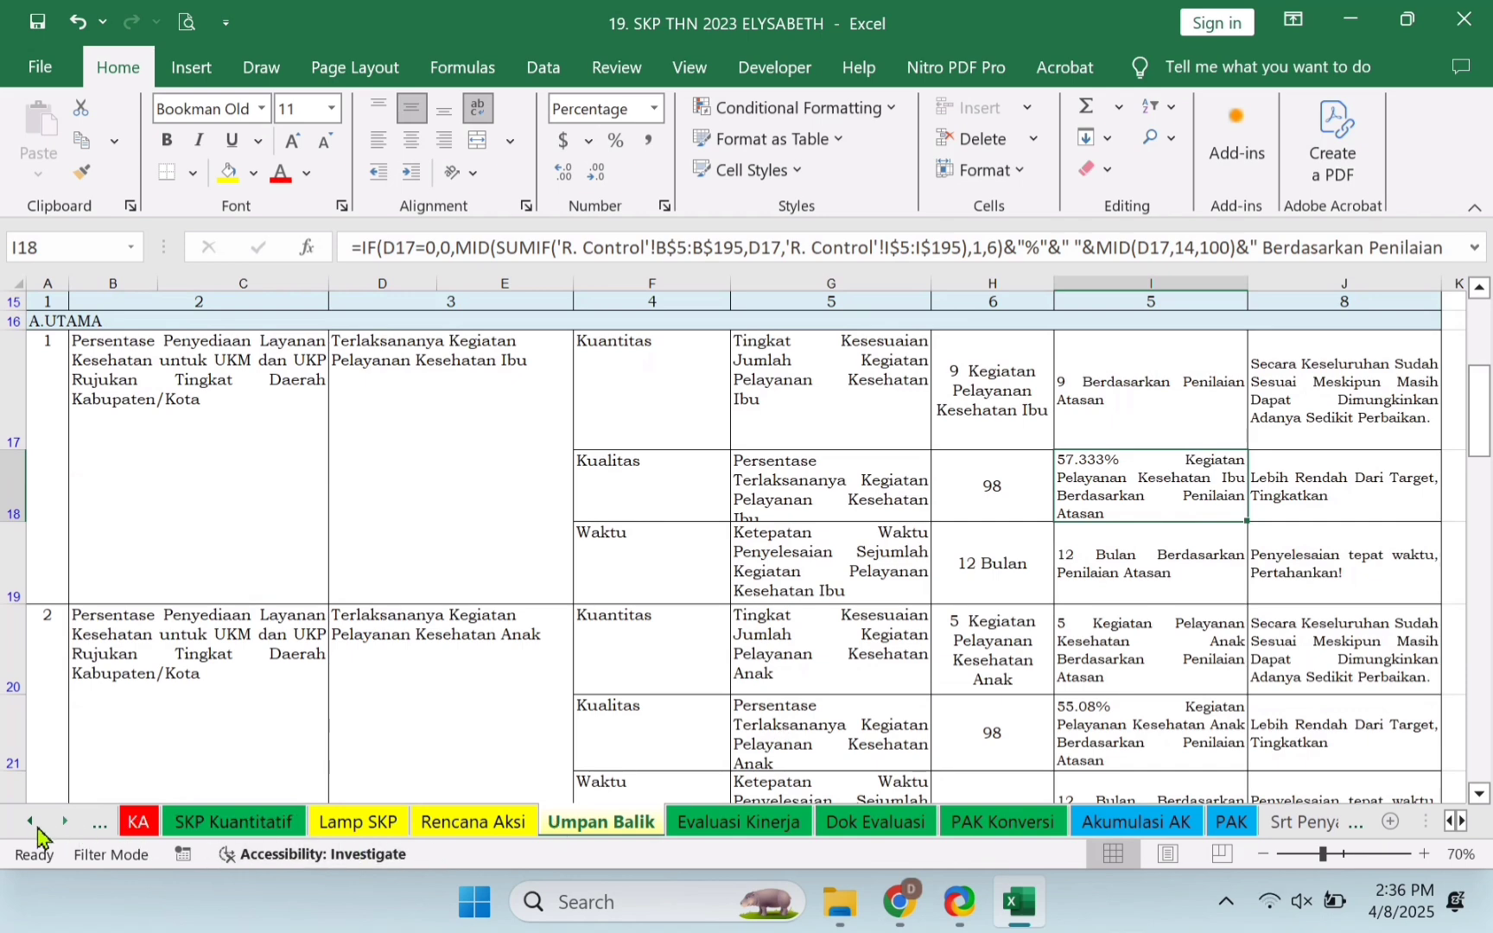
Return to the R. Control sheet and review rows 8 to 13 from the No column through the % column
left_click(30, 822)
left_click(30, 822)
left_click(30, 821)
left_click(289, 822)
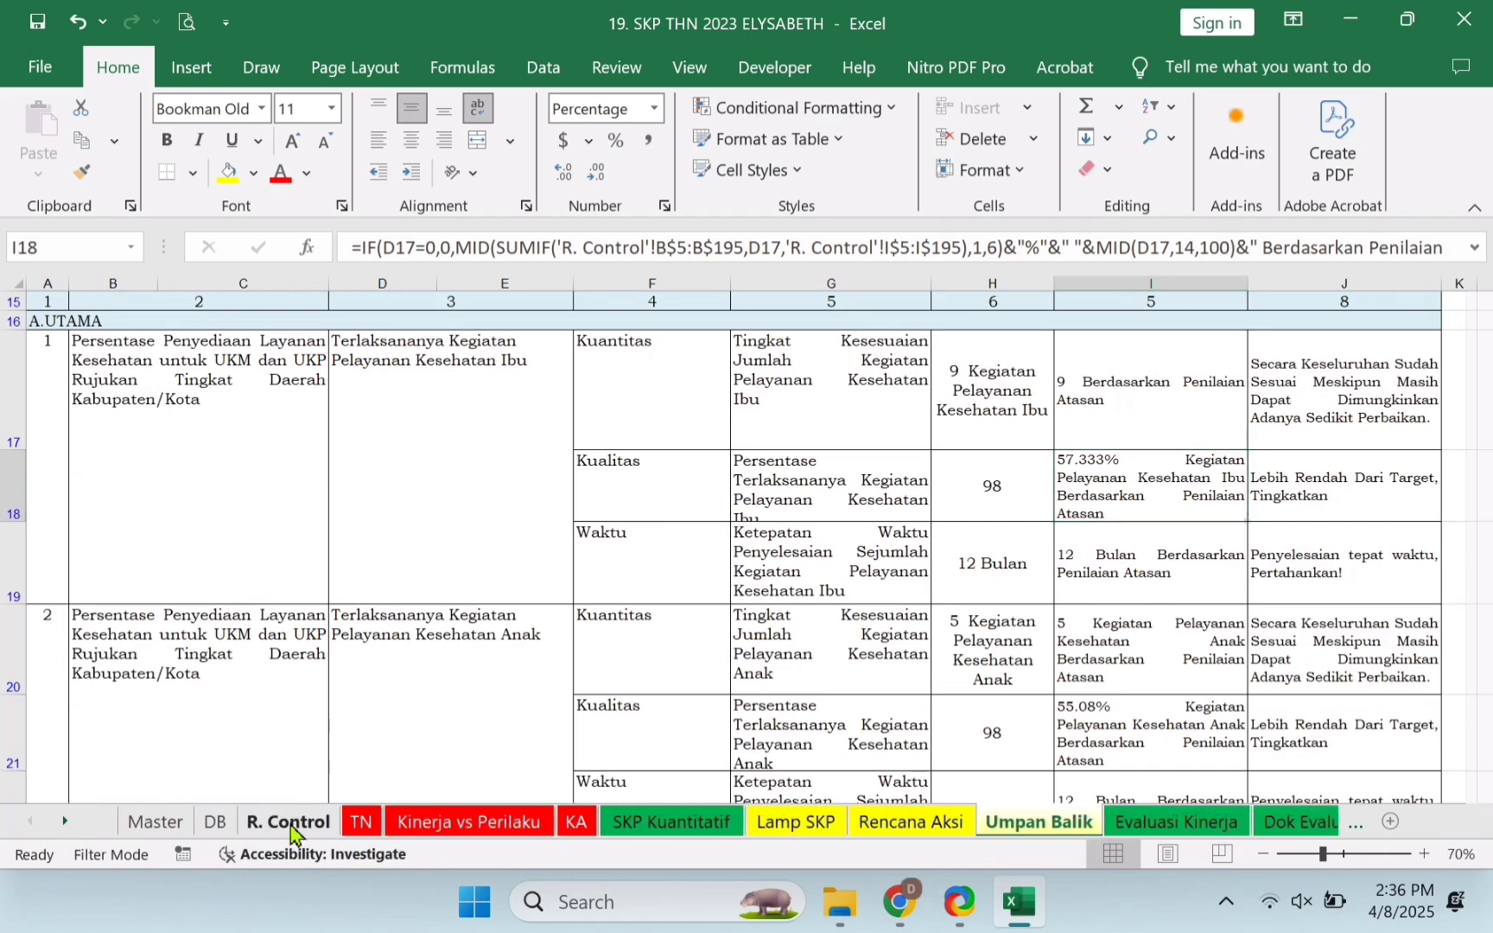
left_click(77, 437)
left_click_drag(300, 464, 1261, 682)
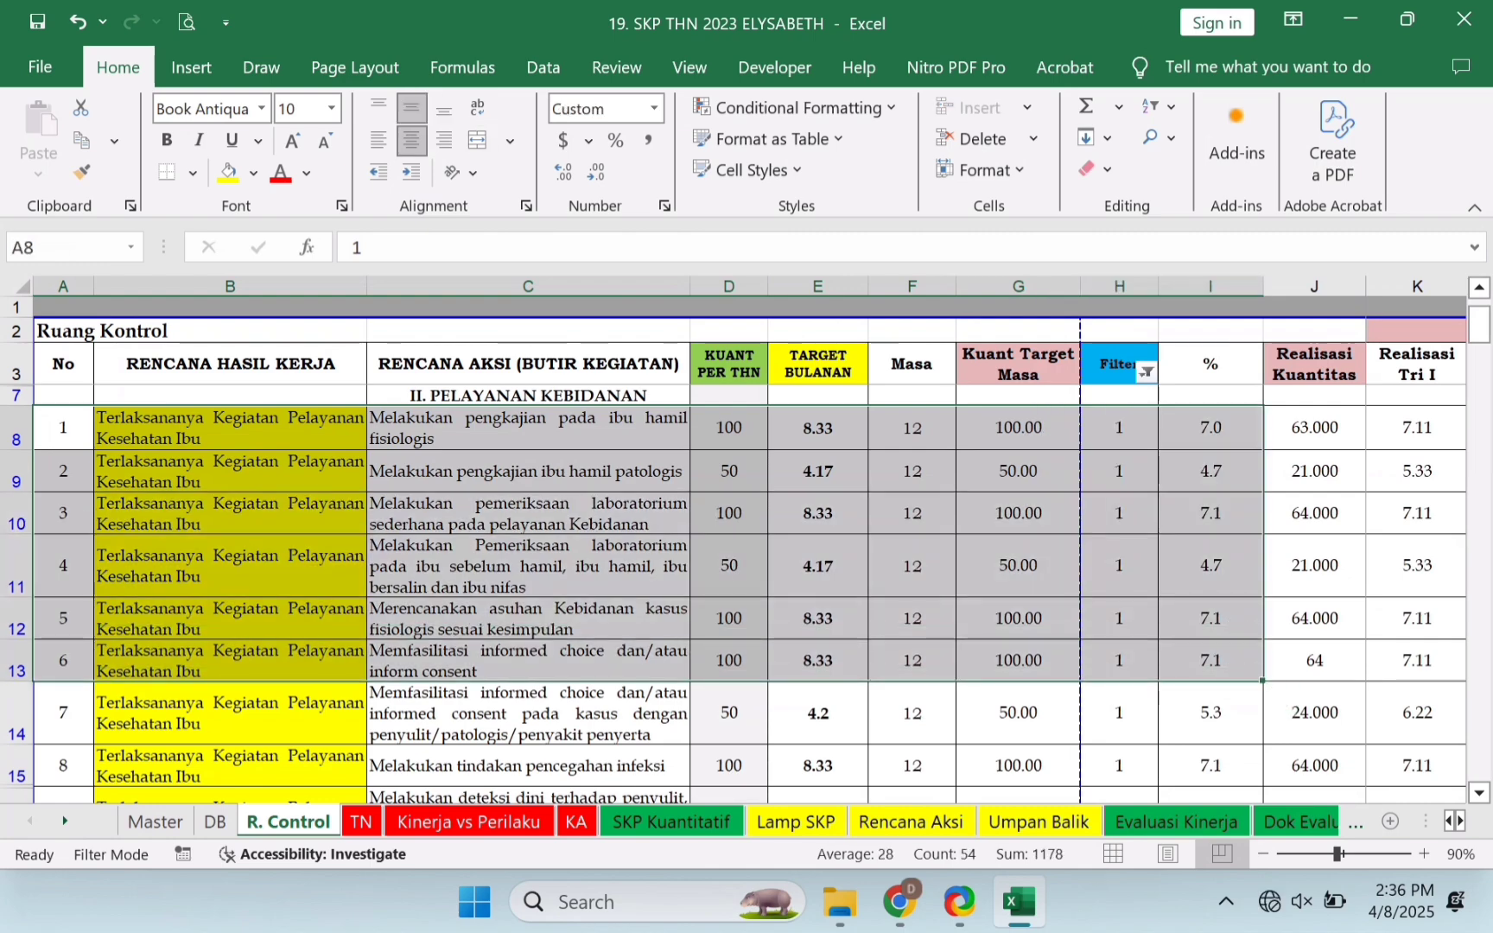
Look at the Lamp SKP sheet and open sheet 1 with the January activity records
left_click(78, 826)
left_click(77, 826)
left_click(78, 826)
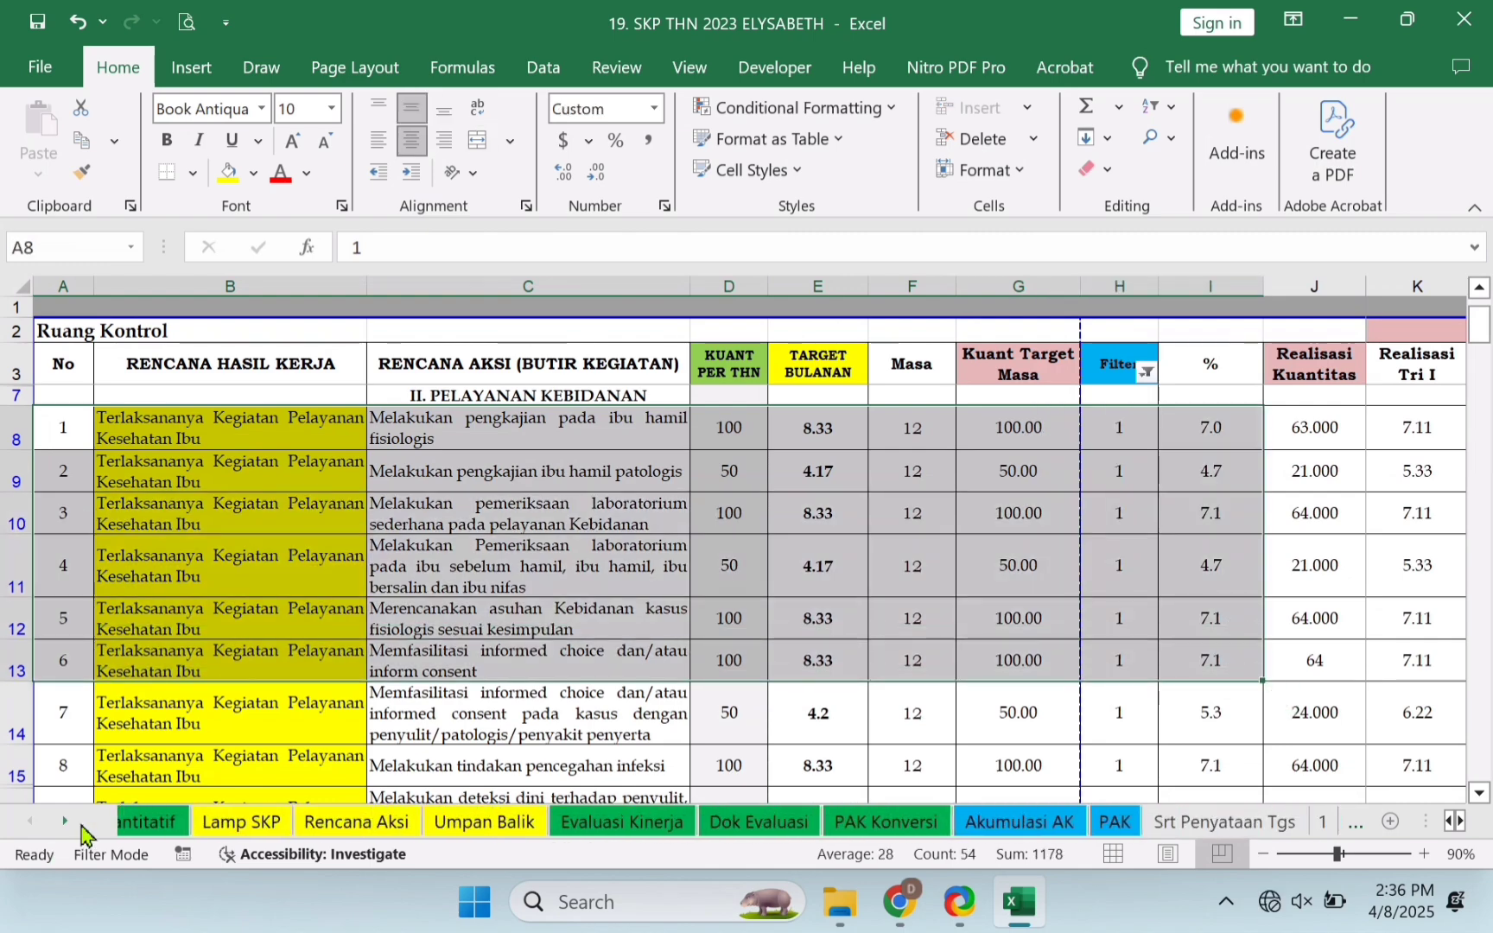
left_click(78, 825)
left_click(143, 822)
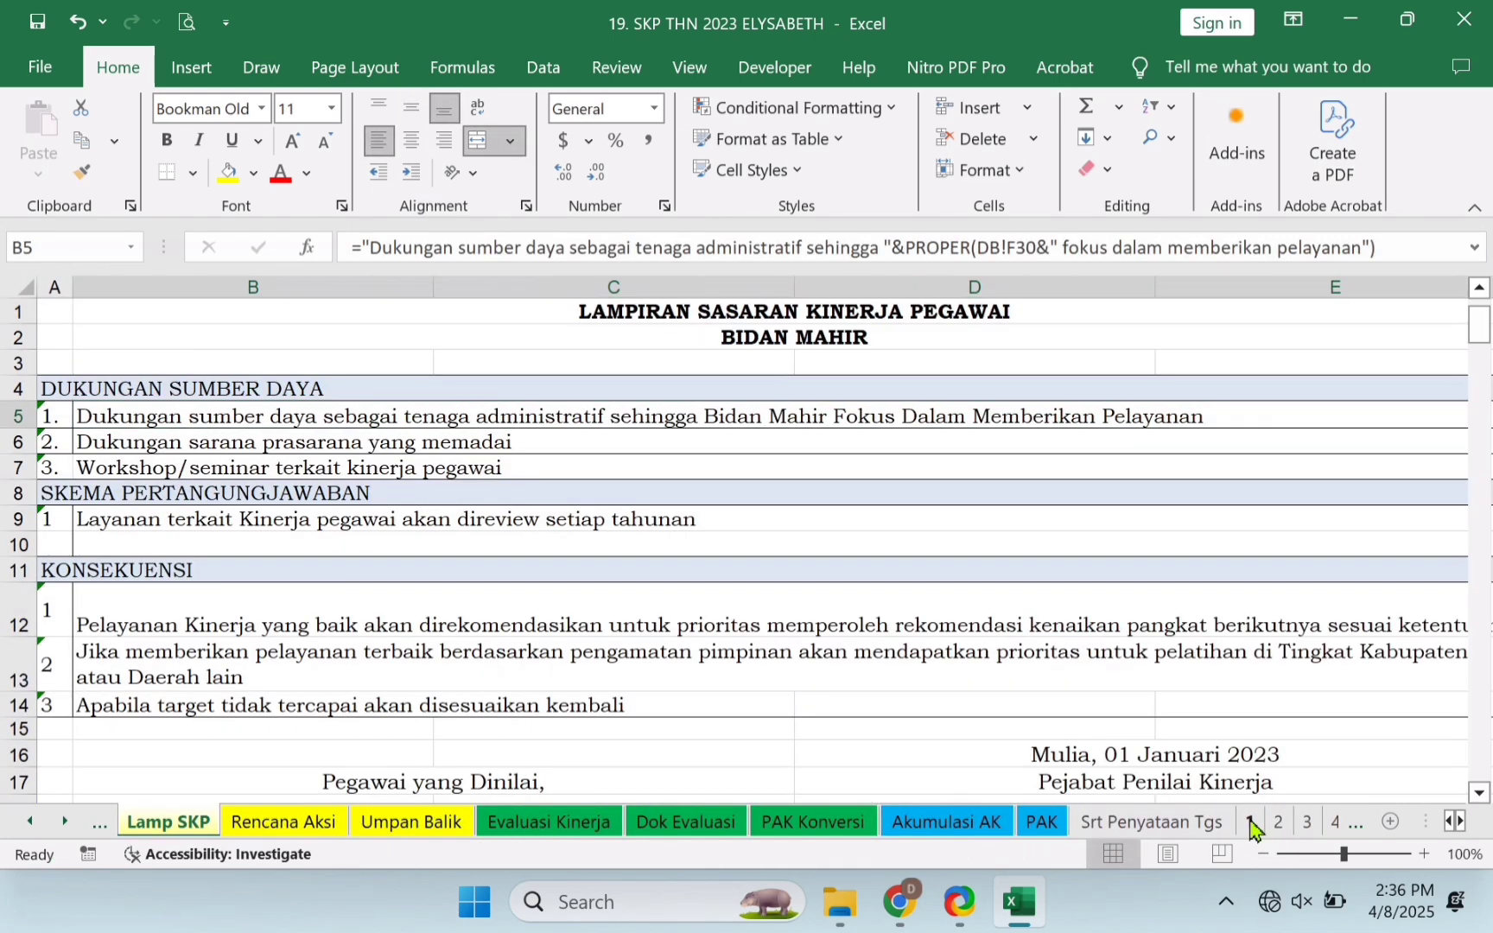
left_click(1250, 823)
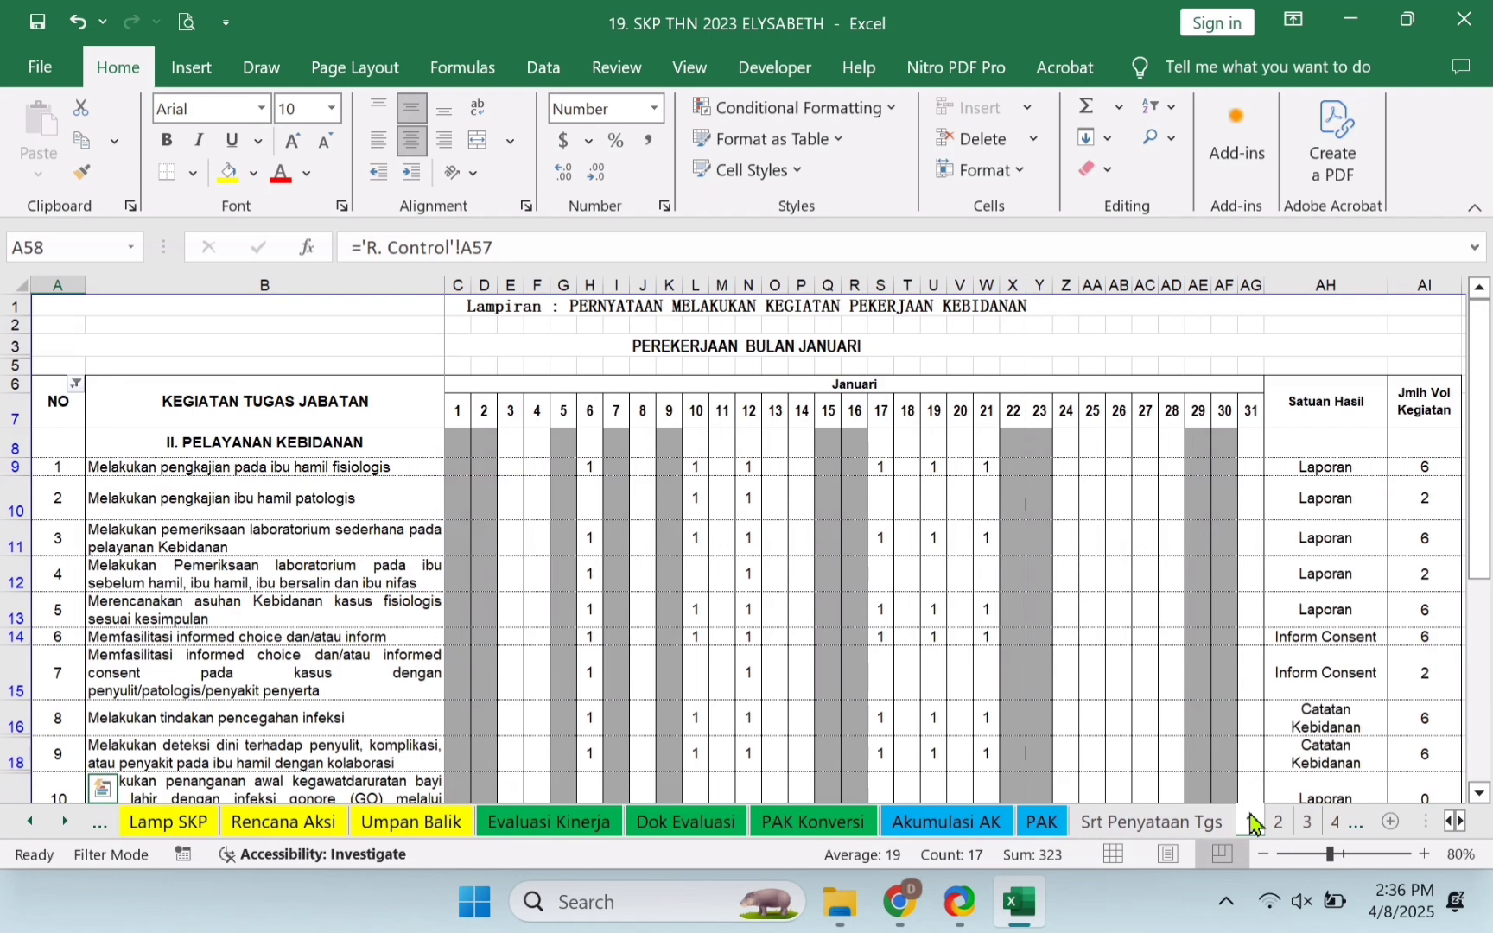